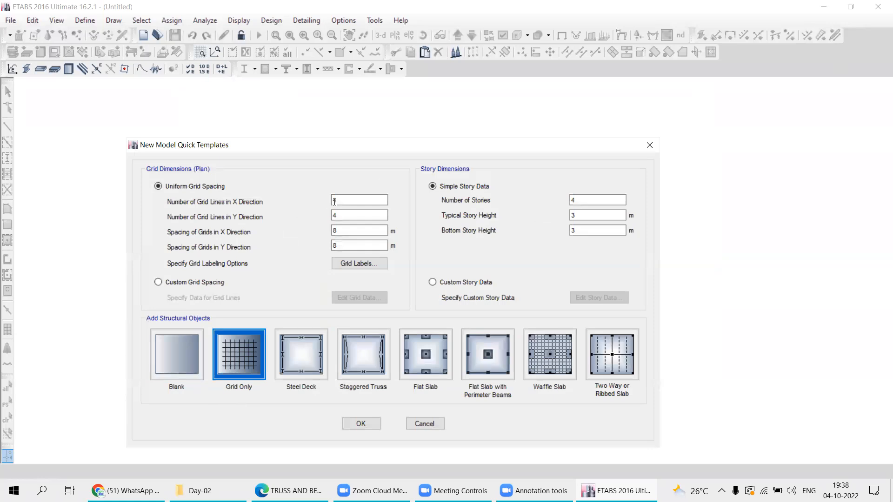
- Set the uniform grid to 2 grid lines in the X direction and 1 in the Y direction
{"action": "double_click", "coordinate": [336, 200]}
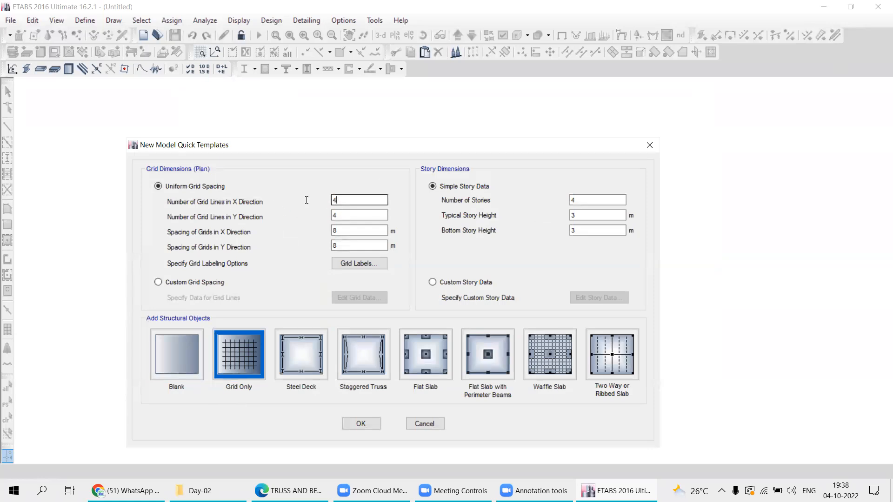
{"action": "type", "text": "2"}
{"action": "double_click", "coordinate": [341, 218]}
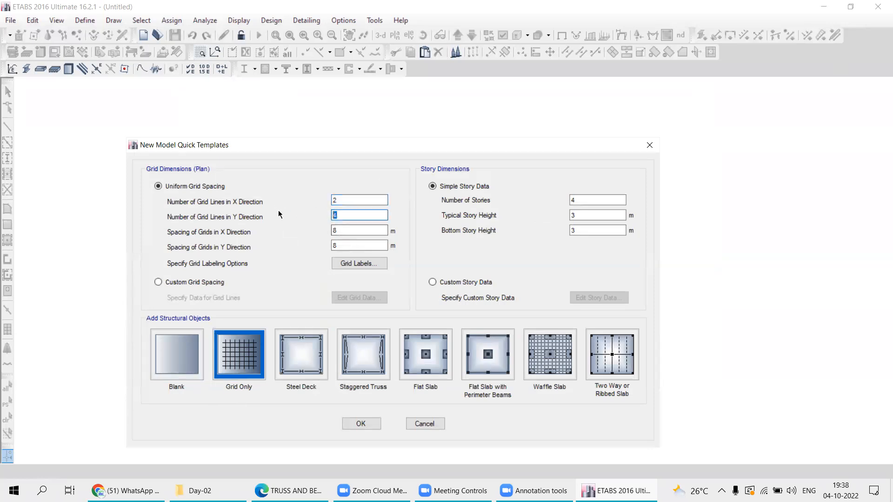
{"action": "type", "text": "1"}
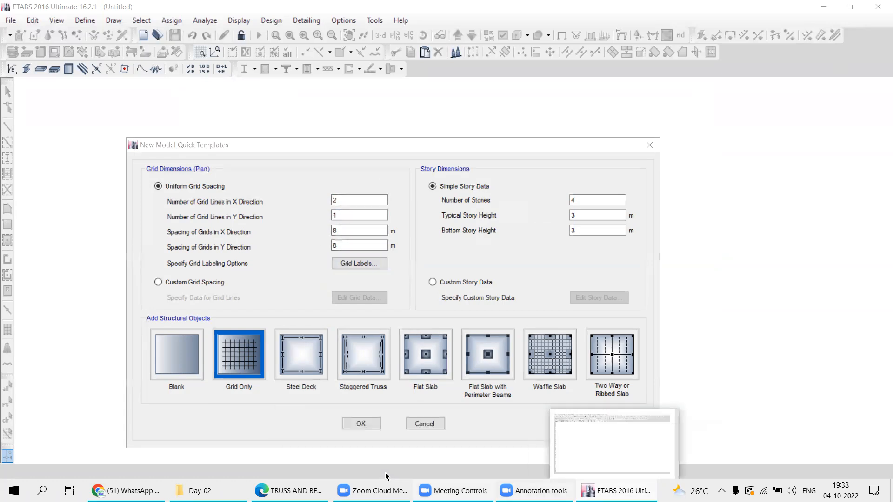
- Switch to the TRUSS AND BEAM EXAMPLE PDF, examine the dimensions and loads of cantilever Problem 6.4, and return to ETABS
{"action": "left_click", "coordinate": [289, 491]}
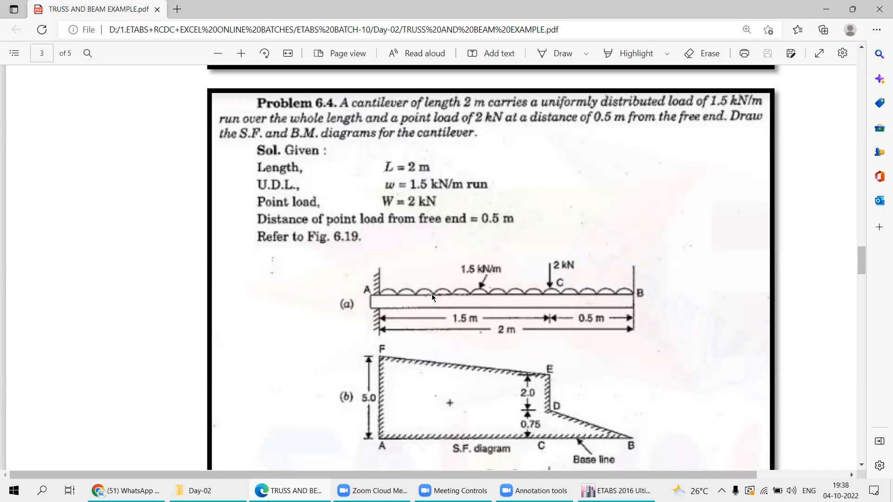
{"action": "left_click", "coordinate": [619, 491]}
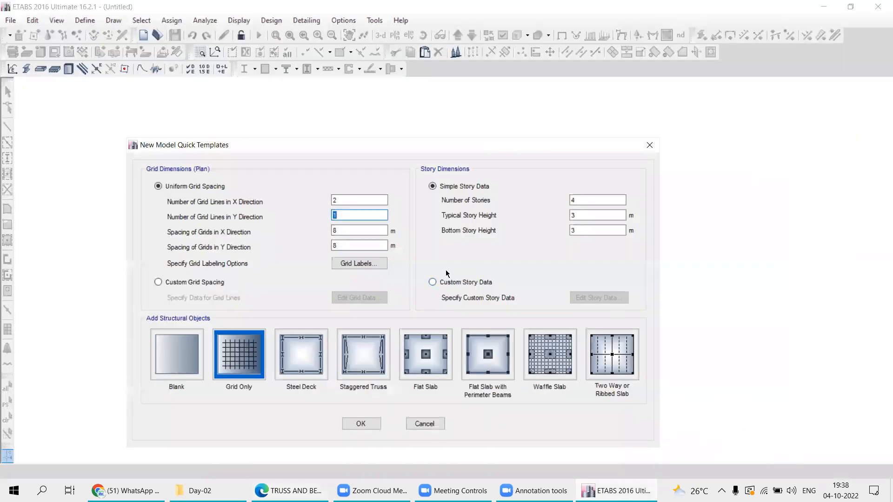
{"action": "left_click", "coordinate": [546, 134]}
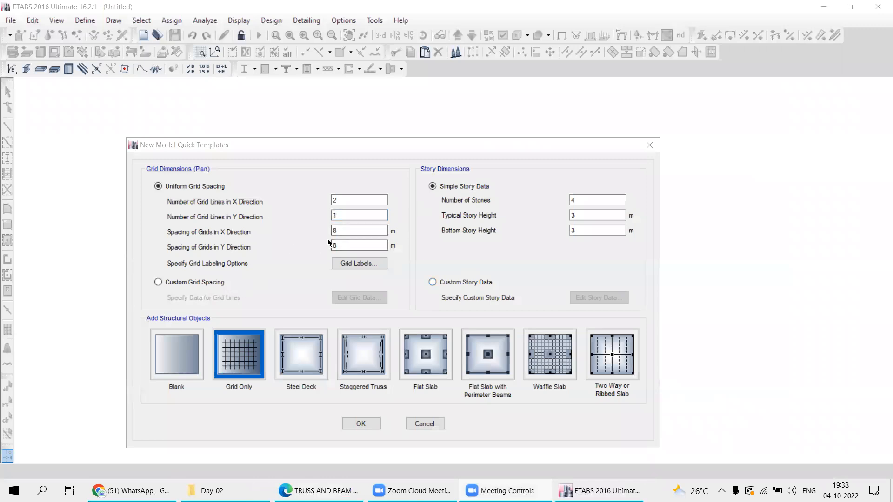
- Choose custom grid spacing, display the grid data as spacing, and set the X spacing of grid A to 2 m
{"action": "left_click", "coordinate": [159, 282]}
{"action": "left_click", "coordinate": [351, 298]}
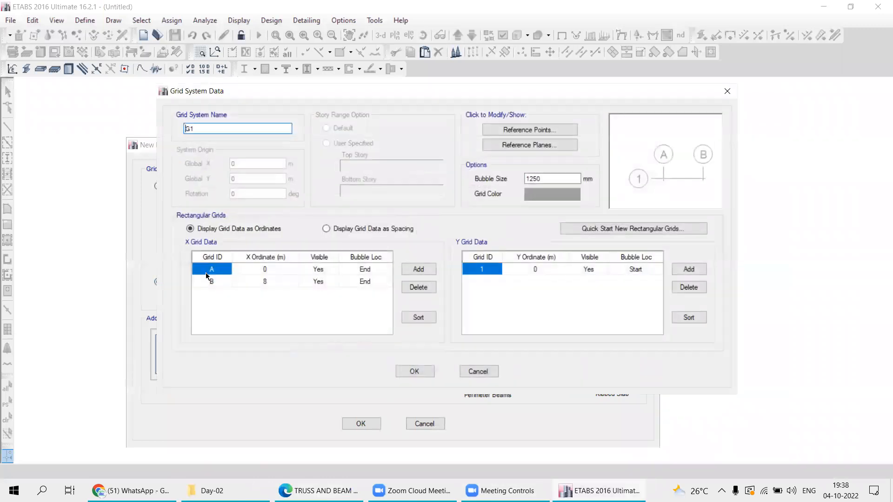
{"action": "left_click", "coordinate": [263, 281]}
{"action": "left_click", "coordinate": [326, 229]}
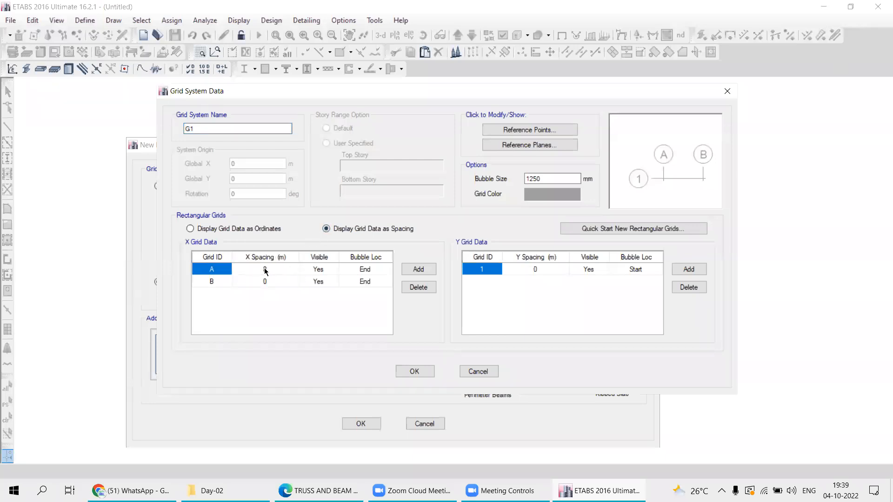
{"action": "left_click", "coordinate": [241, 270]}
{"action": "left_click", "coordinate": [240, 269]}
{"action": "type", "text": "2"}
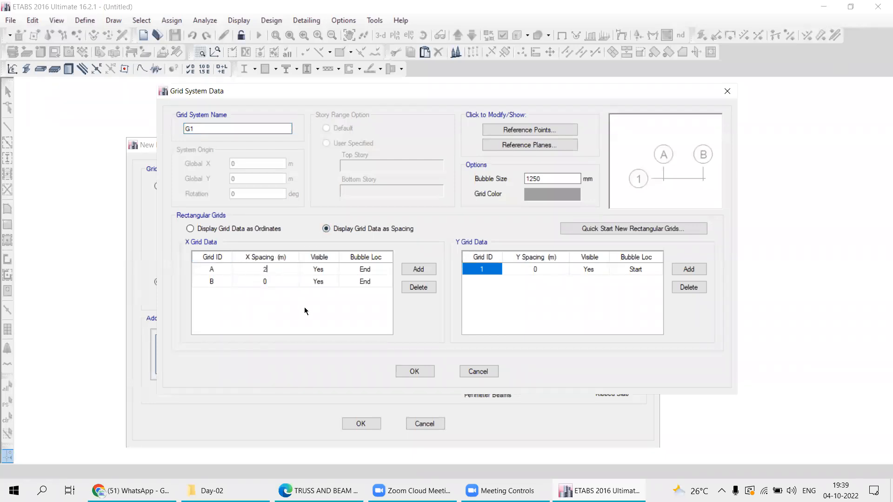
{"action": "left_click", "coordinate": [552, 178]}
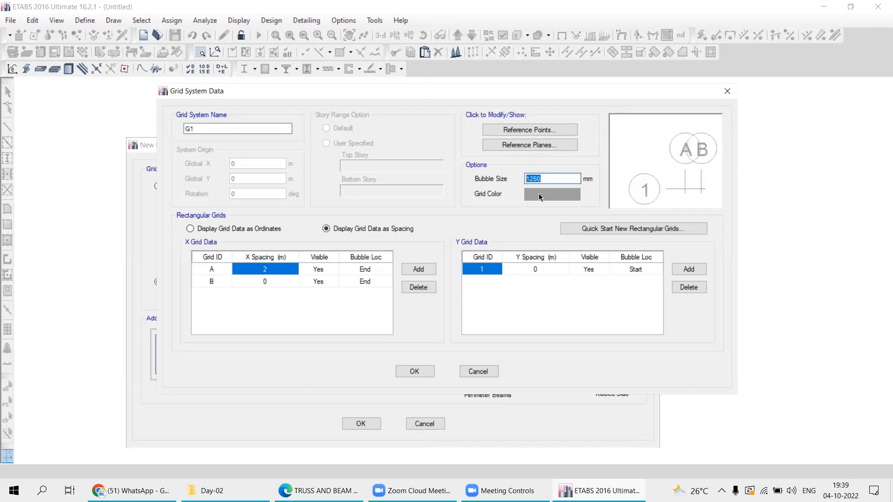
{"action": "left_click", "coordinate": [411, 372]}
- Create the Grid Only model with 1 story and typical and bottom story heights of 1 m
{"action": "double_click", "coordinate": [577, 200]}
{"action": "type", "text": "1"}
{"action": "double_click", "coordinate": [575, 217]}
{"action": "type", "text": "1"}
{"action": "key", "text": "Tab"}
{"action": "type", "text": "1"}
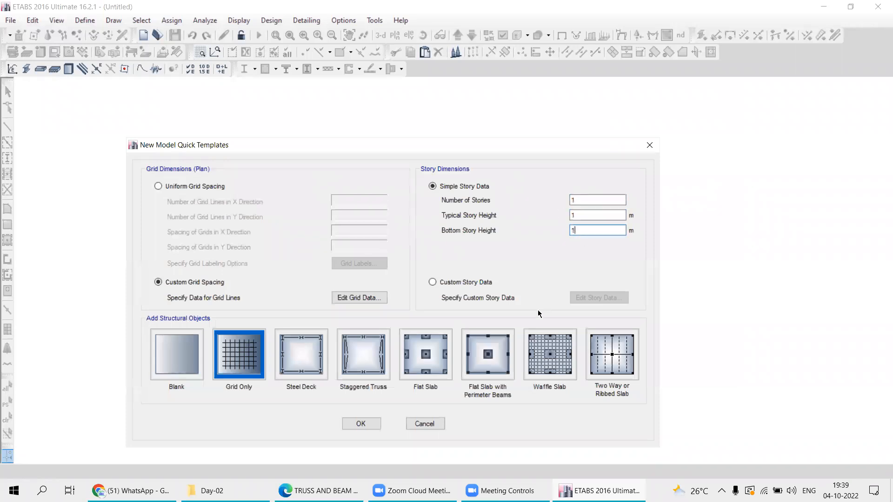
{"action": "left_click", "coordinate": [236, 360]}
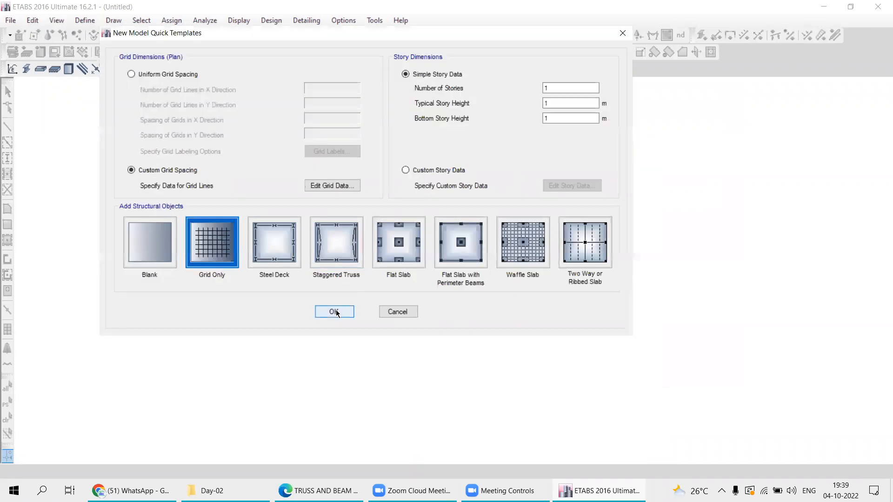
{"action": "left_click", "coordinate": [337, 312]}
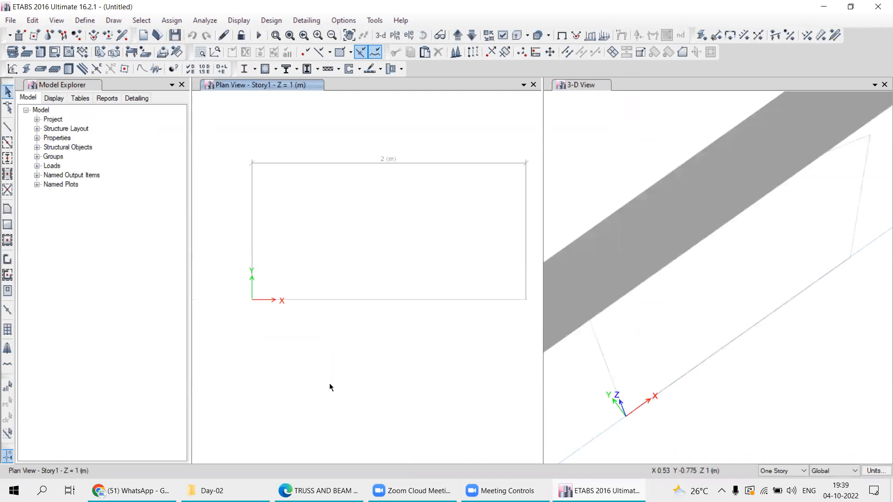
- Close the Model Explorer and widen the plan view
{"action": "mouse_move", "coordinate": [506, 491]}
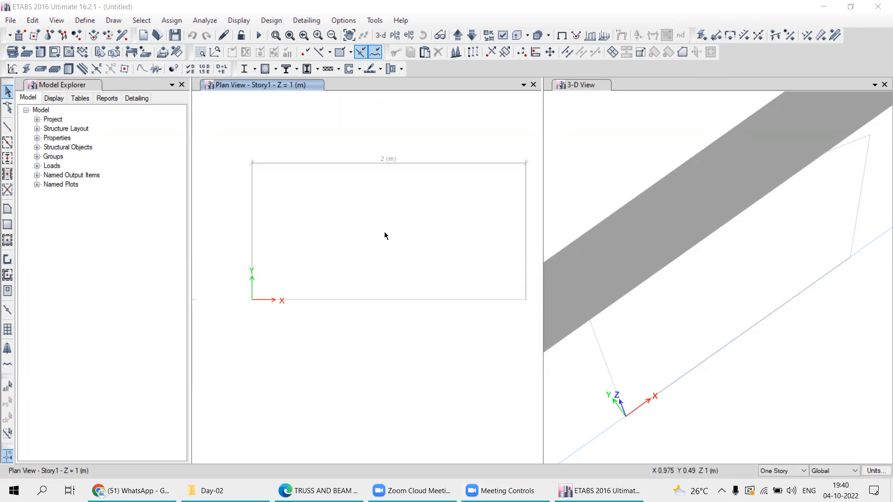
{"action": "left_click", "coordinate": [182, 85]}
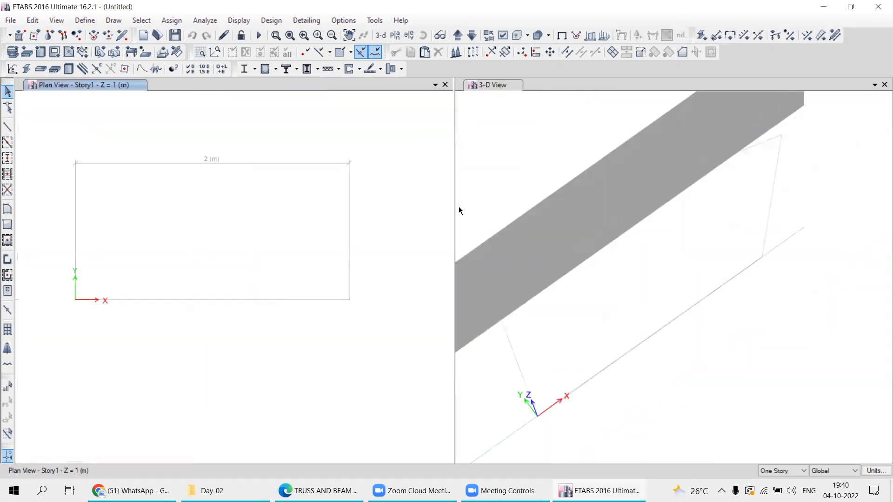
{"action": "left_click_drag", "start_coordinate": [453, 194], "coordinate": [596, 193]}
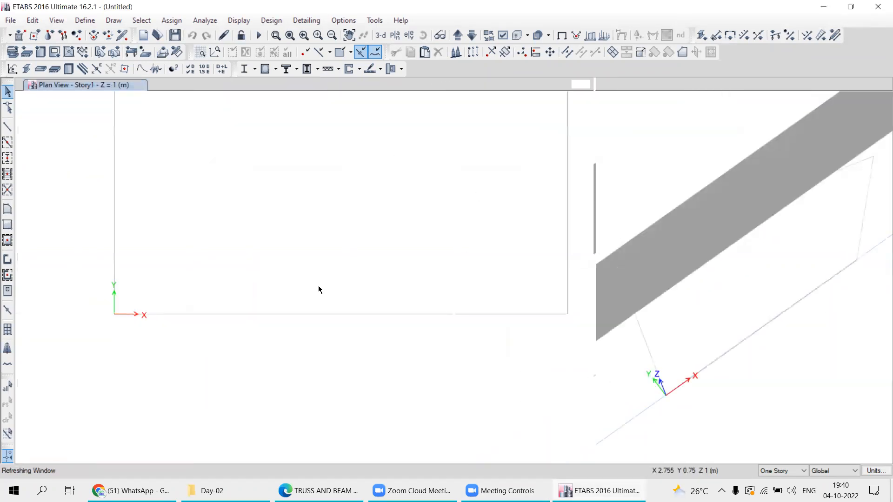
- Show the elevation along grid line 1 as the only open view
{"action": "left_click", "coordinate": [409, 35]}
{"action": "left_click", "coordinate": [344, 198]}
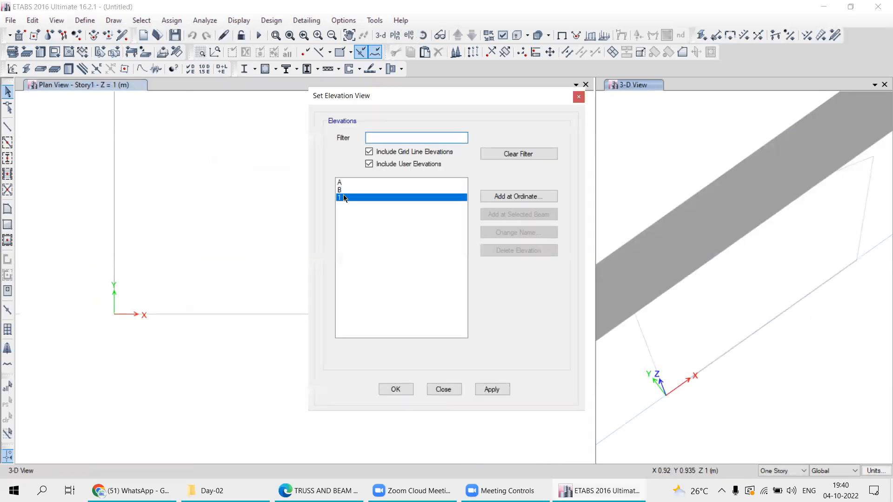
{"action": "left_click", "coordinate": [486, 391]}
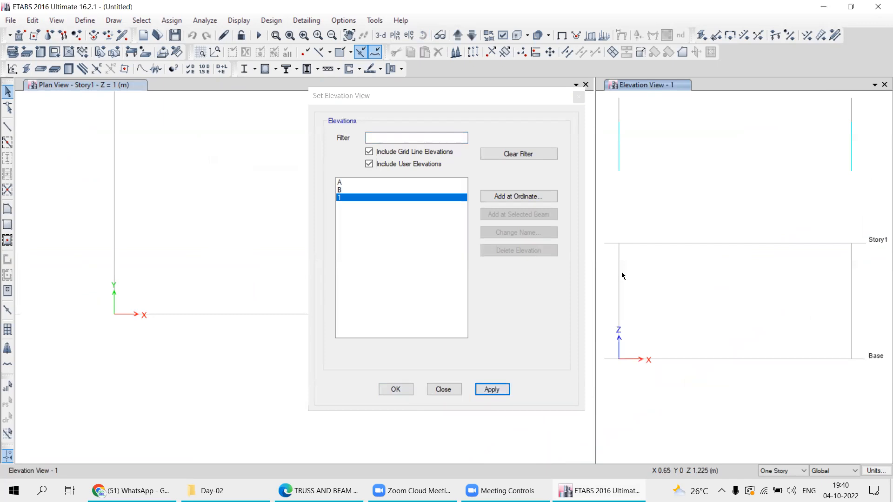
{"action": "left_click", "coordinate": [881, 86]}
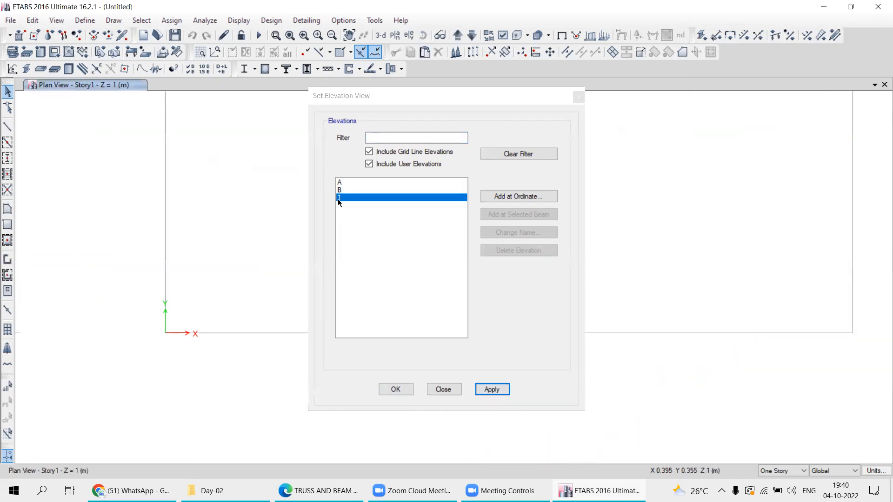
{"action": "left_click", "coordinate": [492, 389]}
{"action": "left_click", "coordinate": [444, 389]}
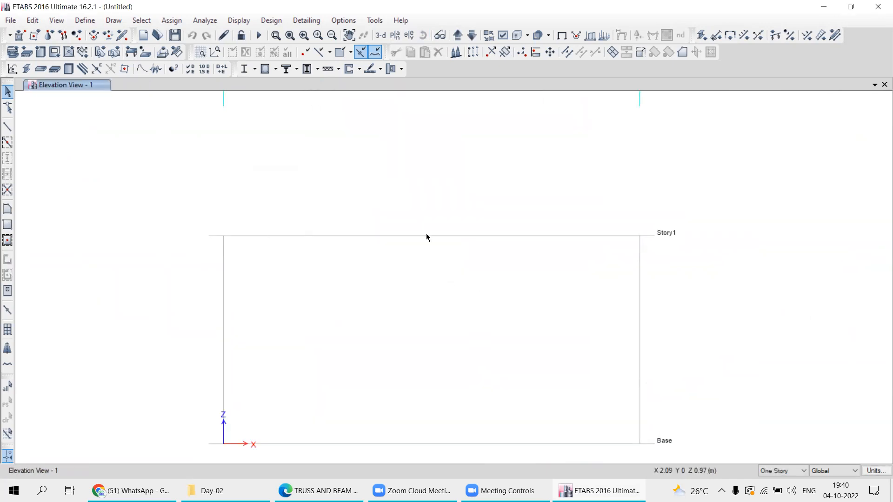
- Draw a continuous A-LatBm frame beam along Story1 from grid A to grid B in the elevation
{"action": "left_click", "coordinate": [7, 129]}
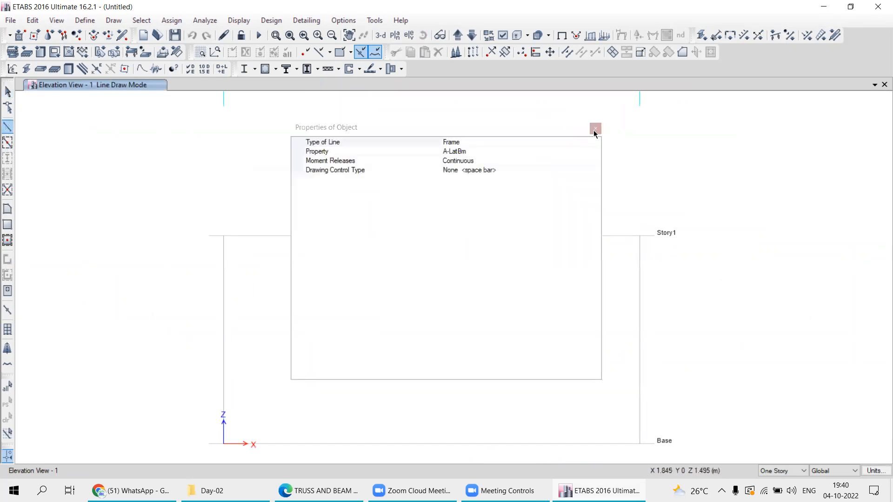
{"action": "left_click", "coordinate": [595, 129]}
{"action": "left_click", "coordinate": [224, 236]}
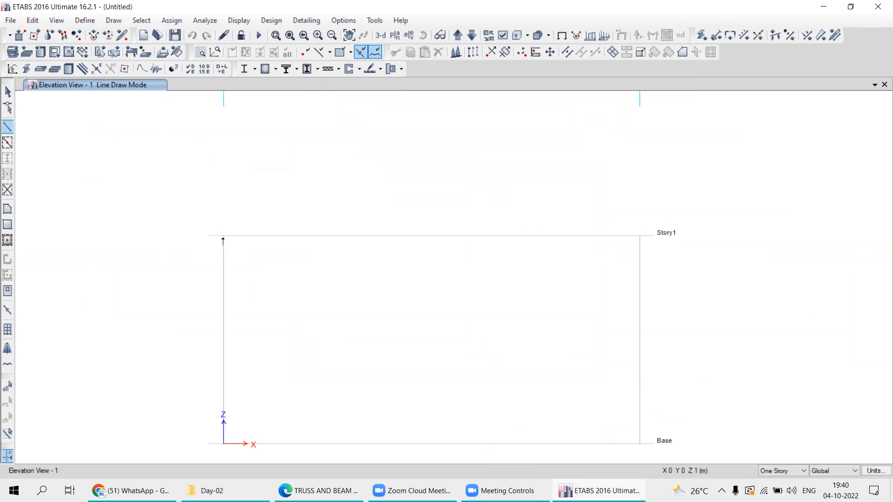
{"action": "left_click", "coordinate": [639, 236]}
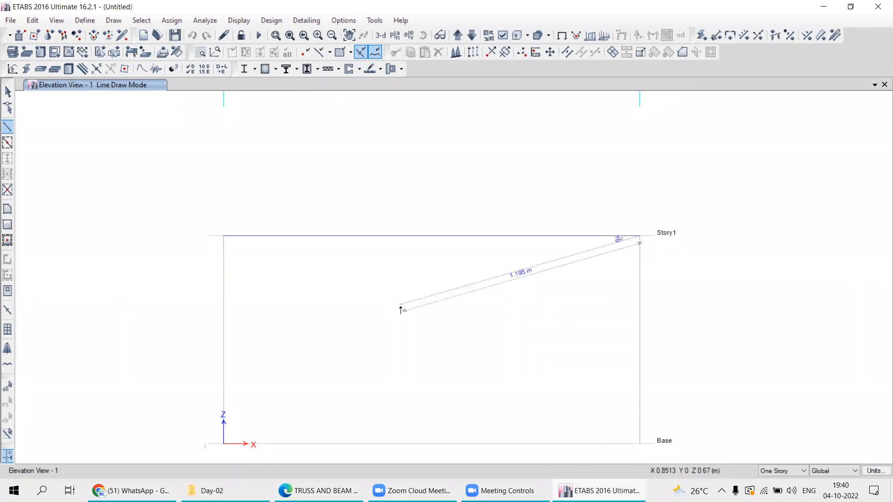
{"action": "key", "text": "Escape"}
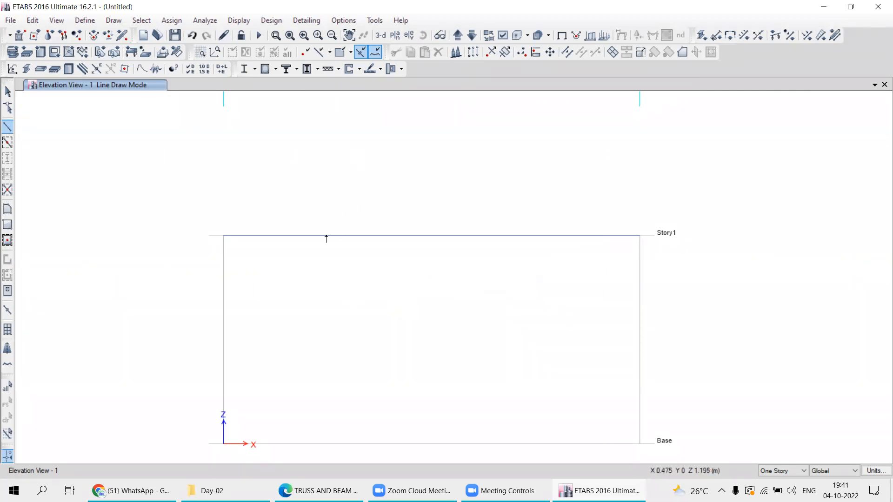
{"action": "left_click", "coordinate": [8, 92]}
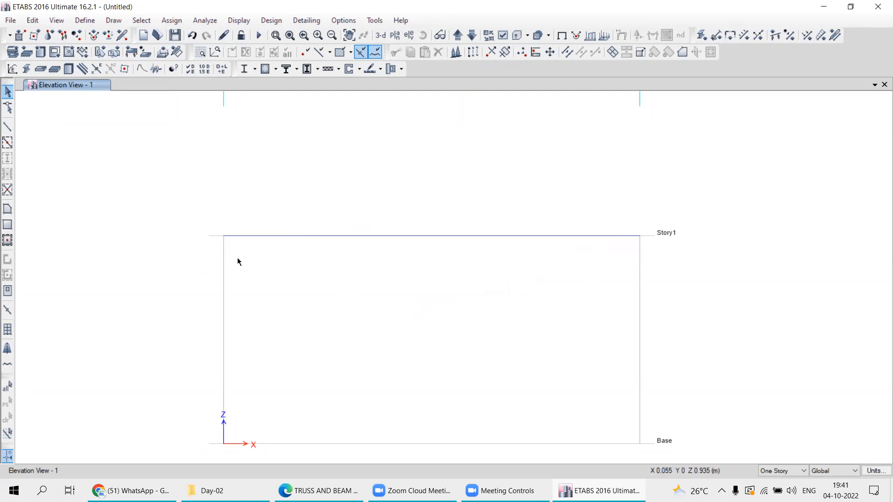
{"action": "left_click_drag", "start_coordinate": [191, 199], "coordinate": [289, 259]}
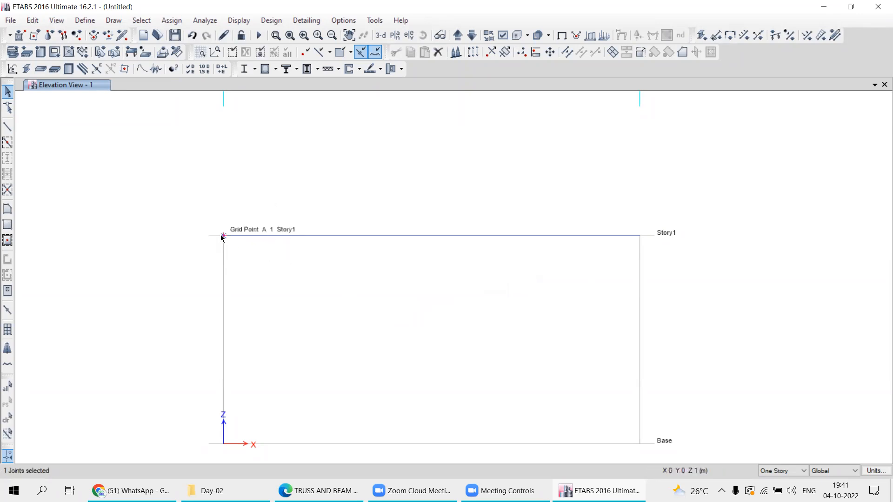
{"action": "left_click", "coordinate": [8, 421]}
{"action": "left_click", "coordinate": [223, 237]}
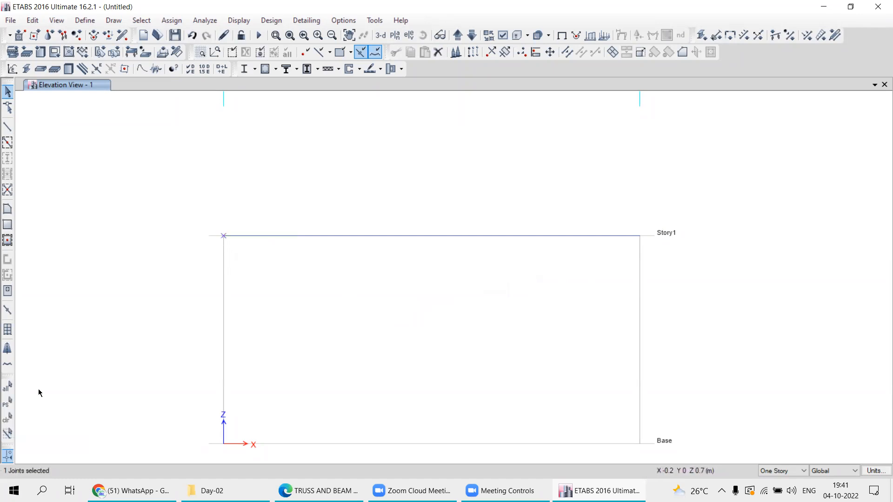
{"action": "left_click", "coordinate": [8, 421]}
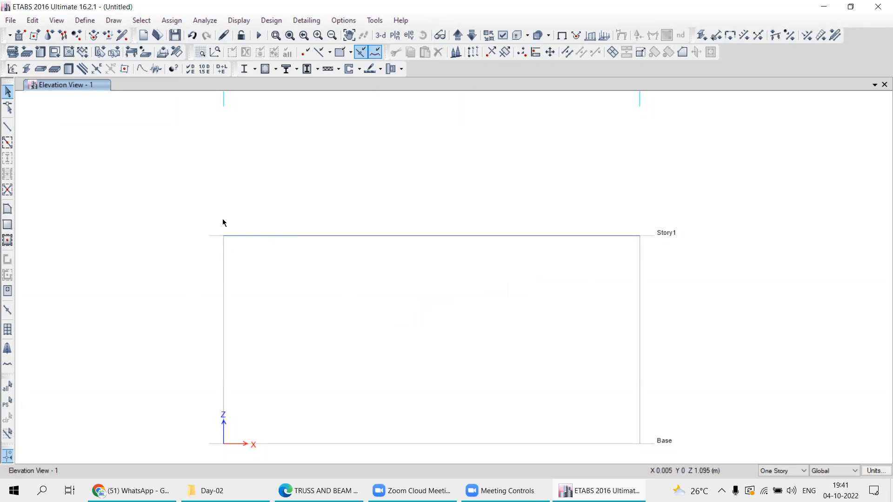
- Assign a fixed support, restraining all translations and rotations, to the beam's end joint at grid A on Story1
{"action": "left_click_drag", "start_coordinate": [202, 207], "coordinate": [278, 282]}
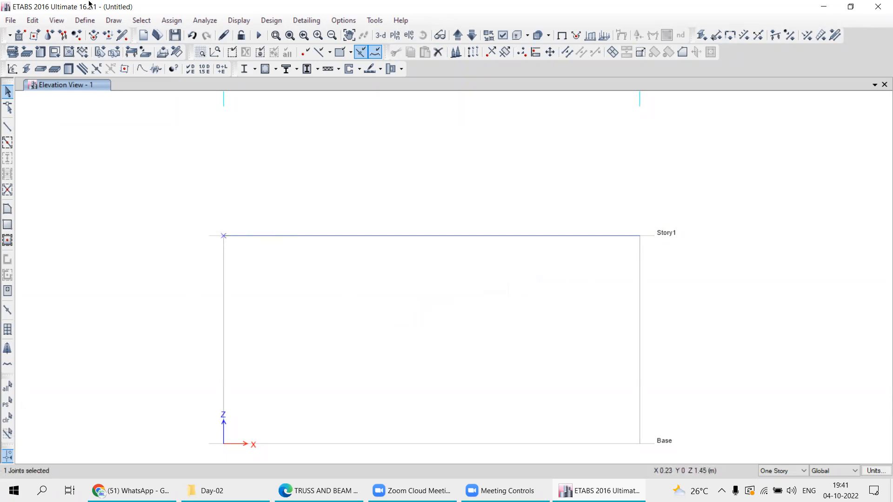
{"action": "left_click", "coordinate": [171, 20]}
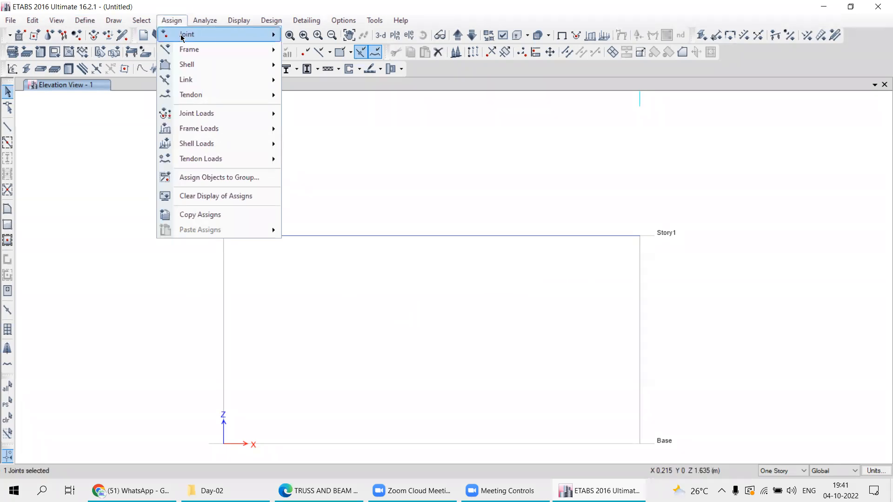
{"action": "mouse_move", "coordinate": [191, 34]}
{"action": "left_click", "coordinate": [307, 35]}
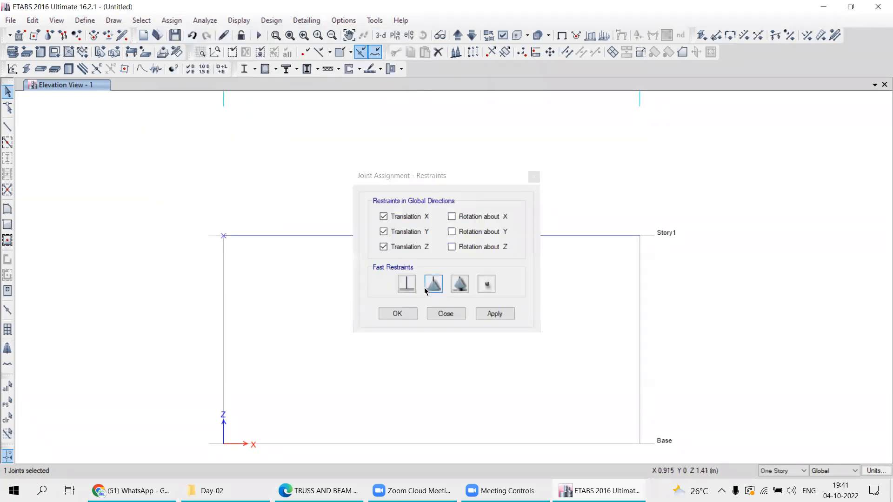
{"action": "left_click", "coordinate": [408, 285]}
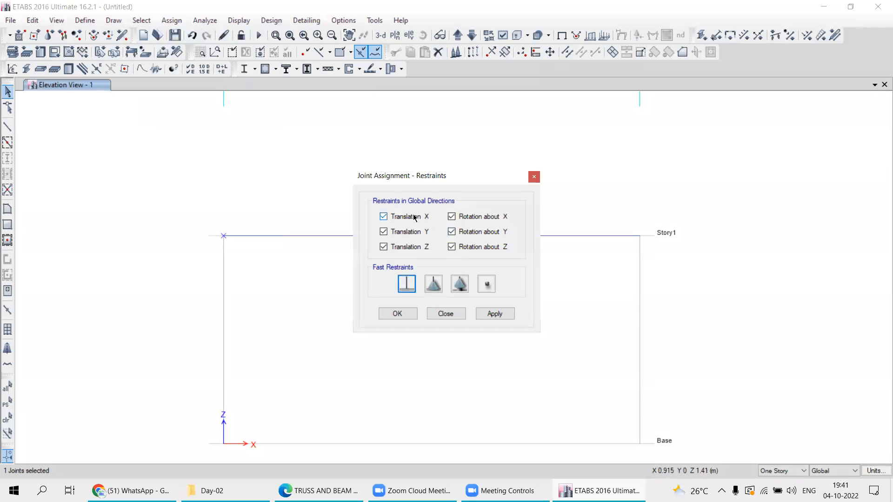
{"action": "left_click", "coordinate": [487, 315]}
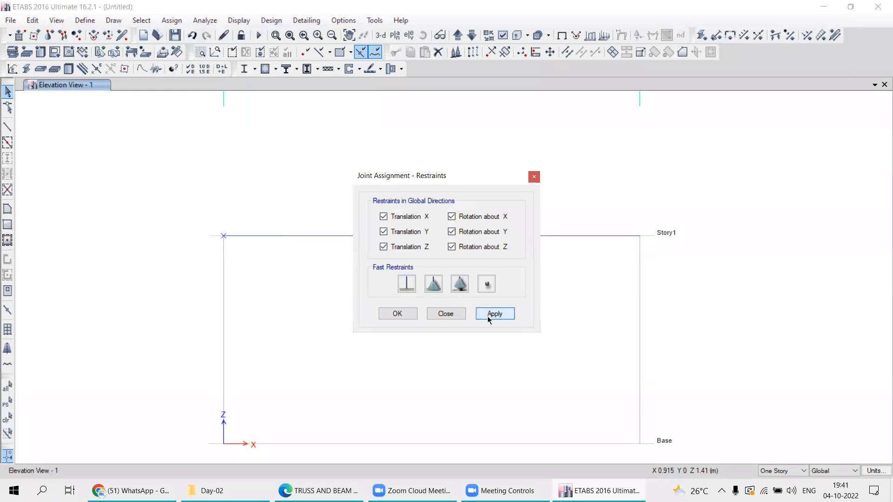
{"action": "left_click", "coordinate": [396, 315]}
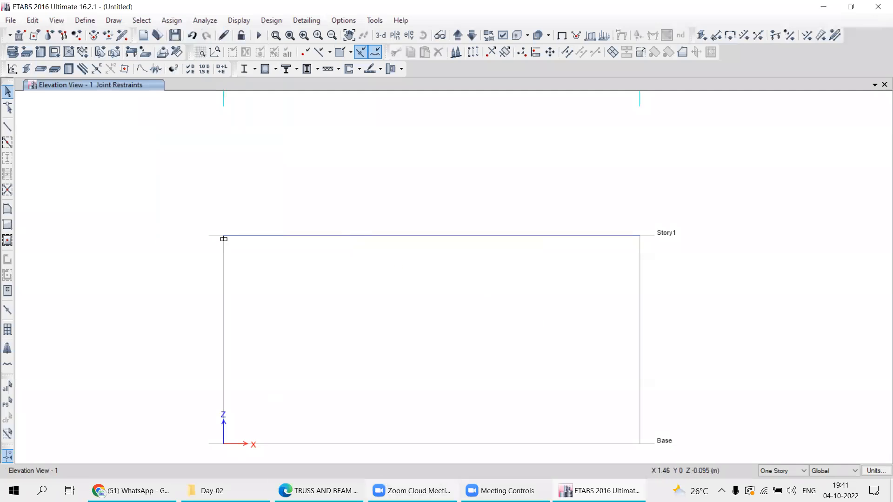
- Check the loads in Problem 6.4, select the Story1 beam and open the frame point load assignment
{"action": "mouse_move", "coordinate": [319, 491]}
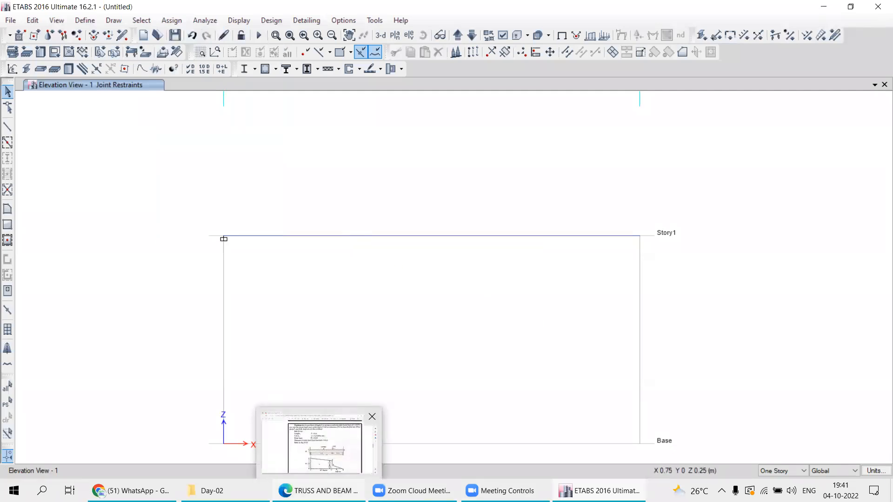
{"action": "left_click", "coordinate": [319, 490]}
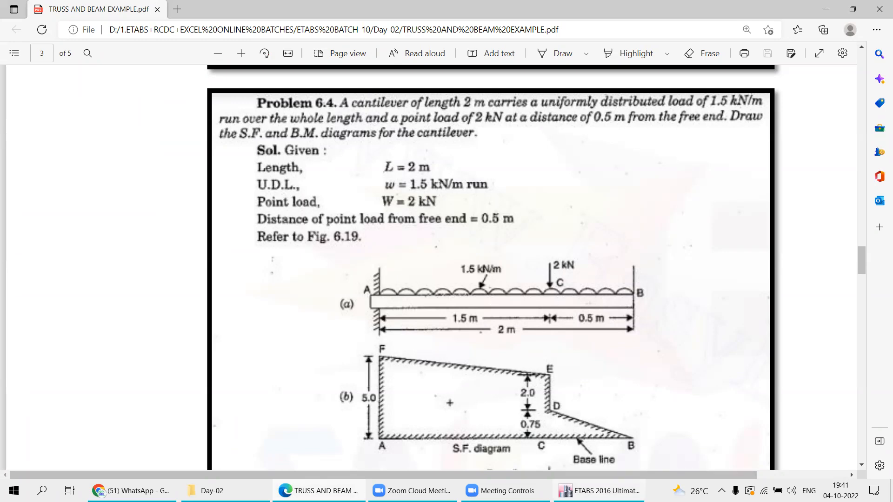
{"action": "key", "text": "alt+Tab"}
{"action": "left_click_drag", "start_coordinate": [375, 189], "coordinate": [343, 247]}
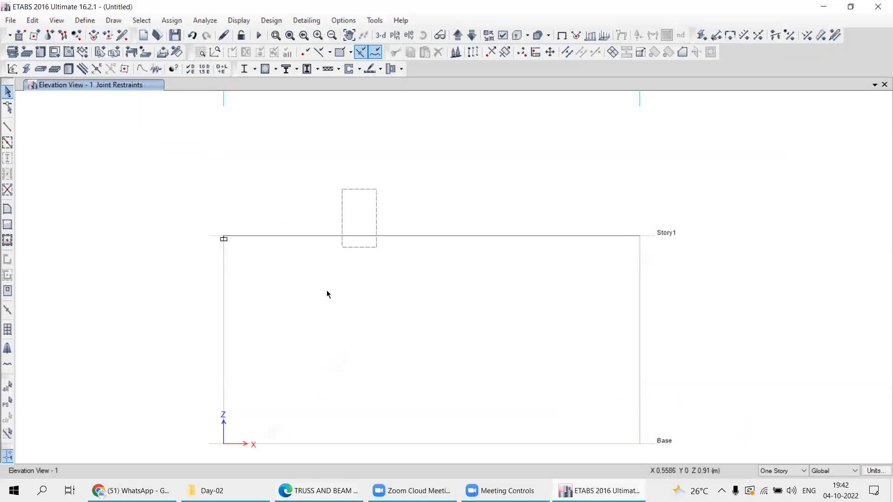
{"action": "left_click", "coordinate": [172, 20]}
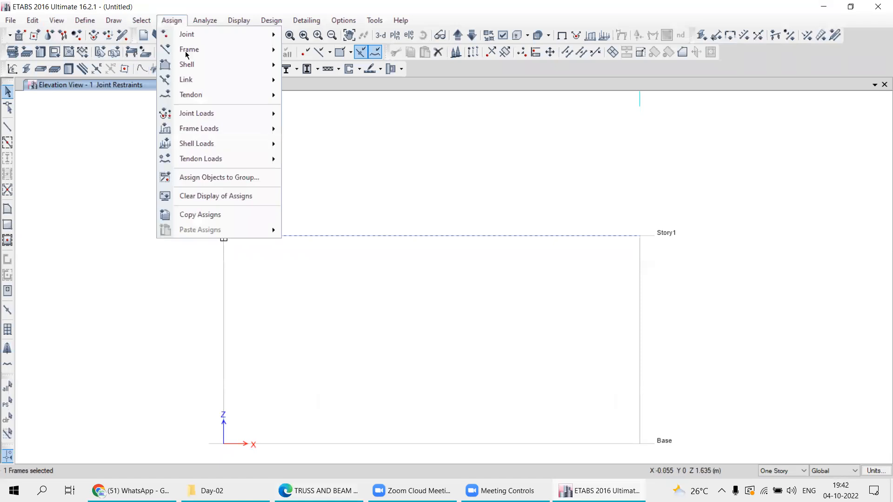
{"action": "mouse_move", "coordinate": [220, 126]}
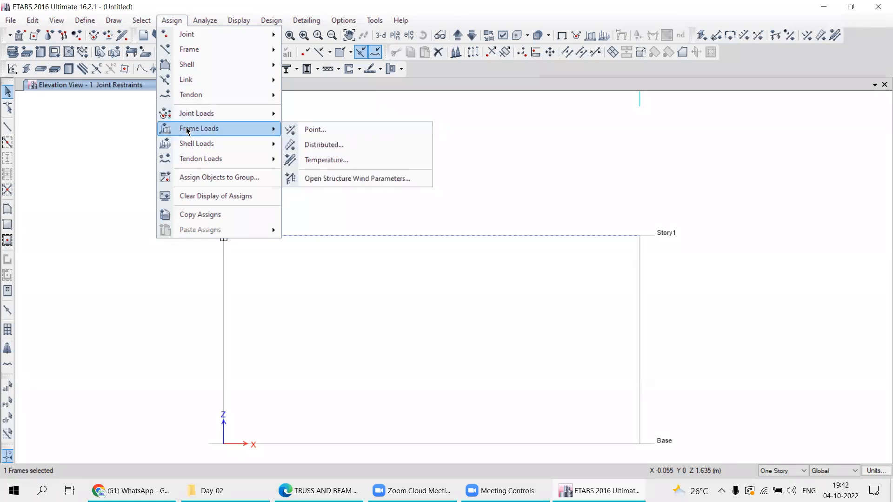
{"action": "left_click", "coordinate": [324, 134]}
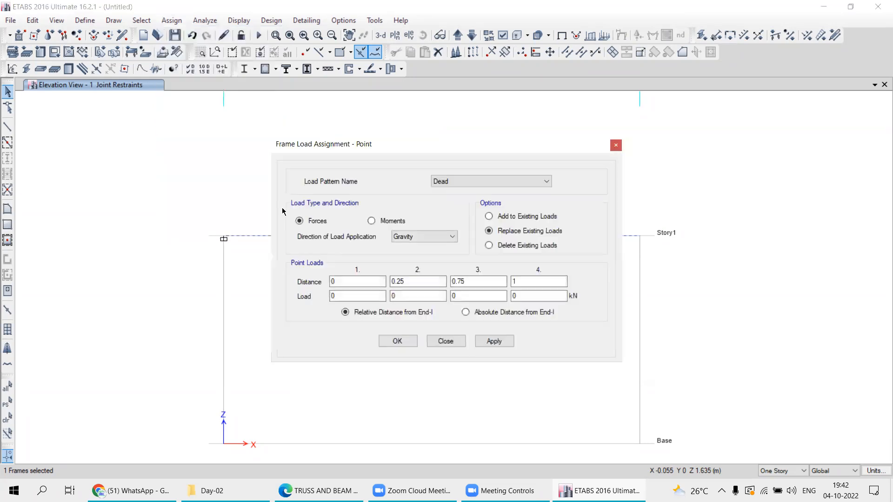
- Set the point load assignment to the Live load pattern with absolute distances from End-I
{"action": "left_click", "coordinate": [439, 182]}
{"action": "left_click", "coordinate": [438, 200]}
{"action": "left_click_drag", "start_coordinate": [434, 144], "coordinate": [290, 52]}
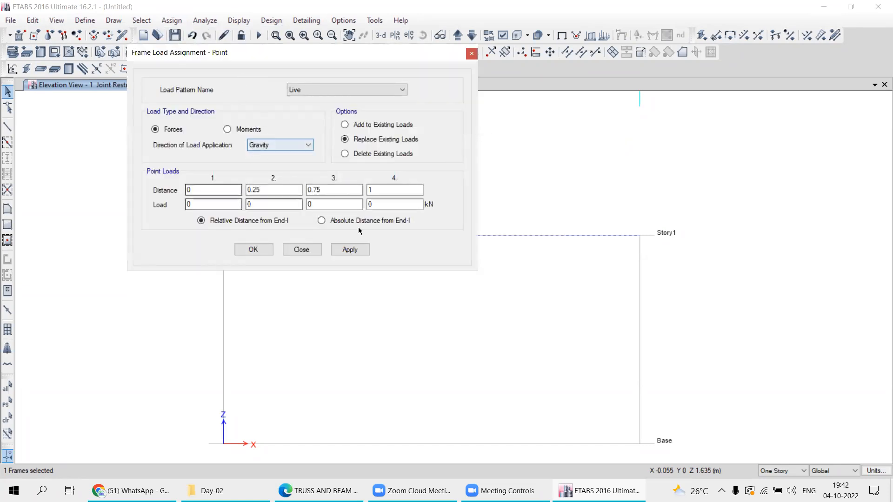
{"action": "left_click", "coordinate": [321, 221]}
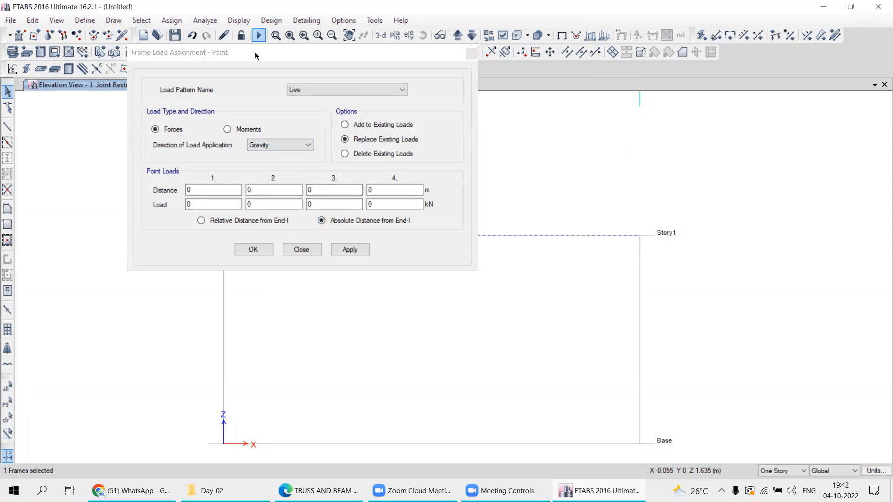
{"action": "left_click_drag", "start_coordinate": [252, 51], "coordinate": [219, 8]}
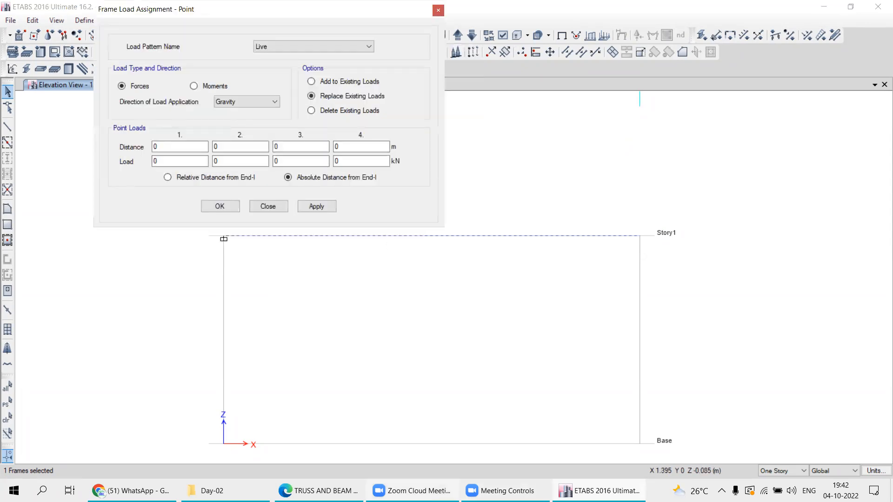
- Try applying a 1.5 kN live point load at 2 m from End-I of the beam
{"action": "left_click", "coordinate": [319, 491]}
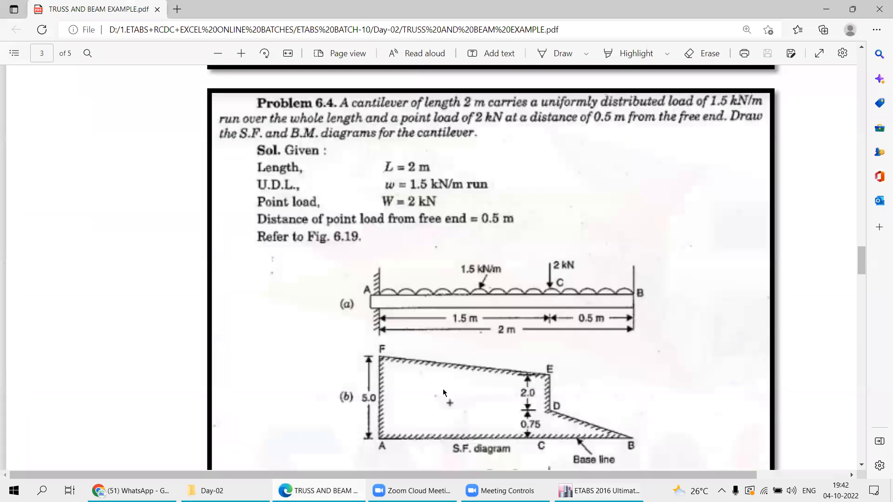
{"action": "key", "text": "alt+Tab"}
{"action": "left_click", "coordinate": [165, 147]}
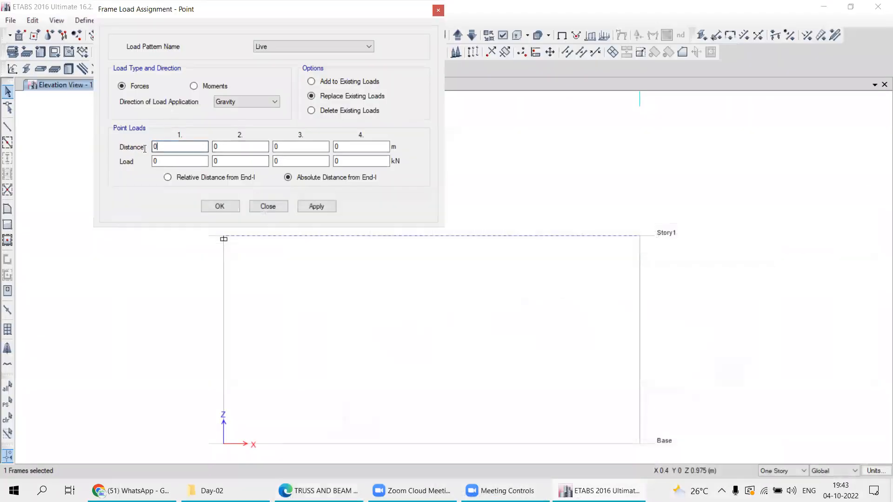
{"action": "key", "text": "BackSpace"}
{"action": "type", "text": "2"}
{"action": "key", "text": "Tab"}
{"action": "type", "text": "1.5"}
{"action": "left_click_drag", "start_coordinate": [303, 9], "coordinate": [180, 10]}
{"action": "left_click", "coordinate": [194, 206]}
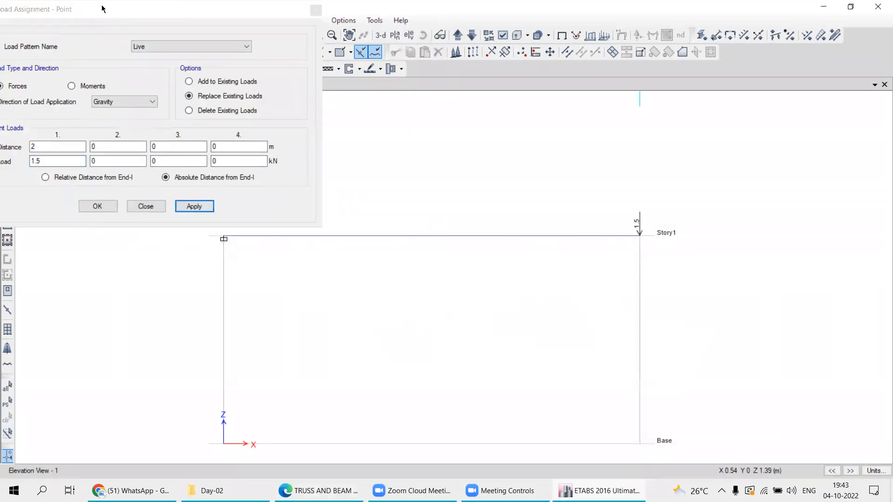
- Undo the 1.5 kN point load assignment on the beam
{"action": "left_click", "coordinate": [115, 12]}
{"action": "left_click_drag", "start_coordinate": [236, 6], "coordinate": [366, 5]}
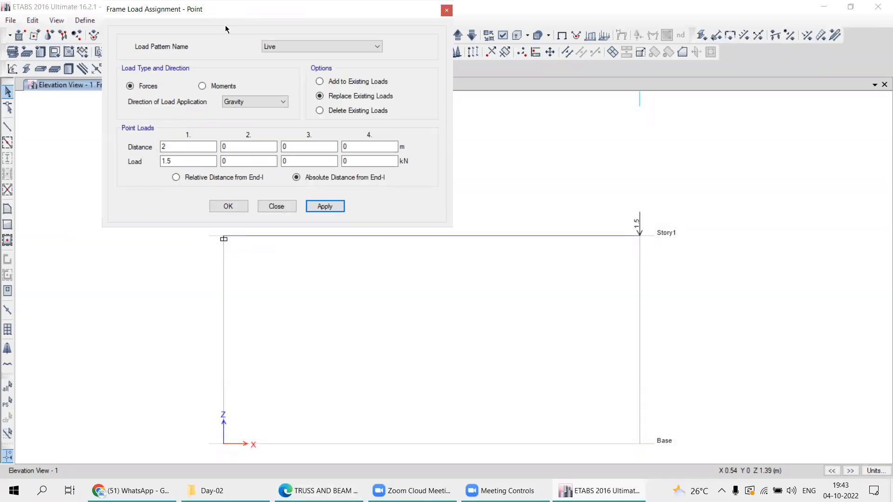
{"action": "left_click_drag", "start_coordinate": [209, 17], "coordinate": [236, 122]}
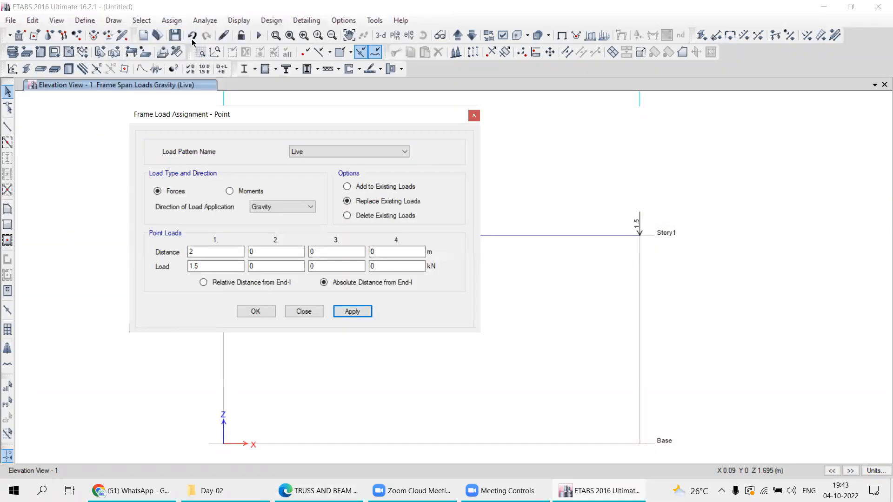
{"action": "left_click", "coordinate": [223, 116]}
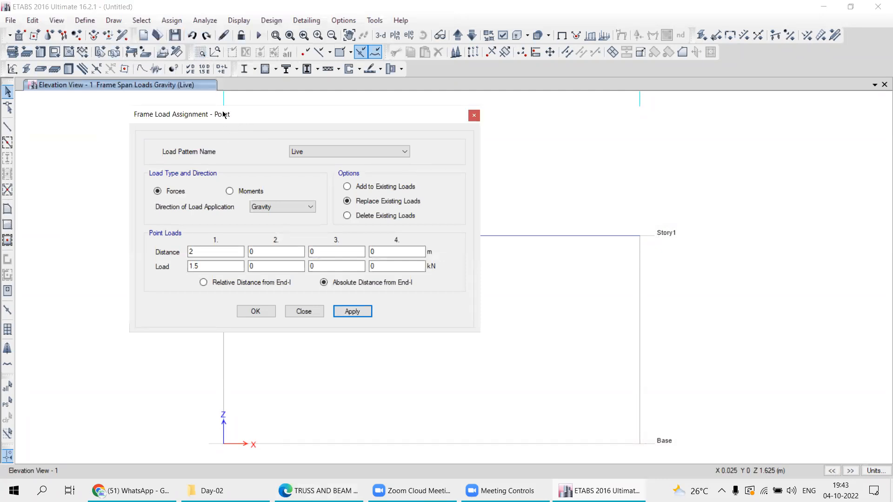
{"action": "left_click_drag", "start_coordinate": [224, 116], "coordinate": [211, 10]}
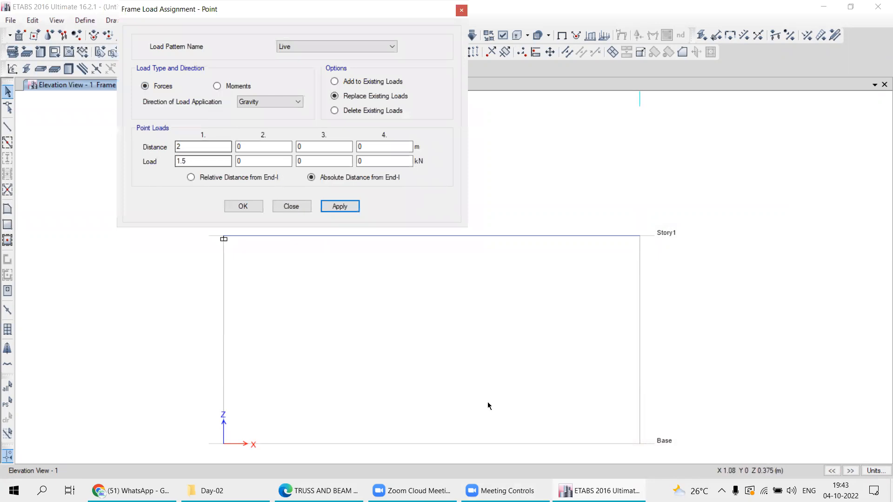
- Apply a 2 kN live gravity point load to the Story1 beam at 1.5 m from End-I
{"action": "left_click_drag", "start_coordinate": [193, 147], "coordinate": [154, 142]}
{"action": "type", "text": "1.5"}
{"action": "left_click_drag", "start_coordinate": [198, 159], "coordinate": [150, 162]}
{"action": "type", "text": "2"}
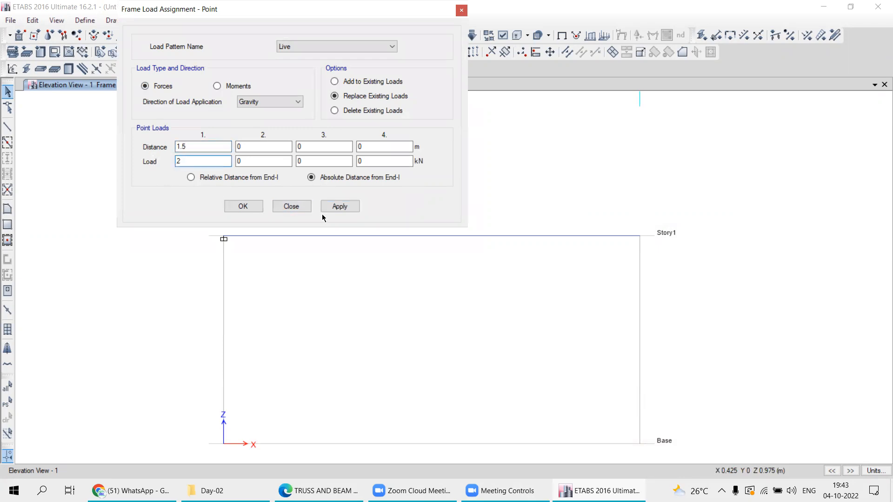
{"action": "left_click_drag", "start_coordinate": [205, 10], "coordinate": [54, 10]}
{"action": "left_click", "coordinate": [187, 207]}
{"action": "left_click_drag", "start_coordinate": [445, 177], "coordinate": [368, 300]}
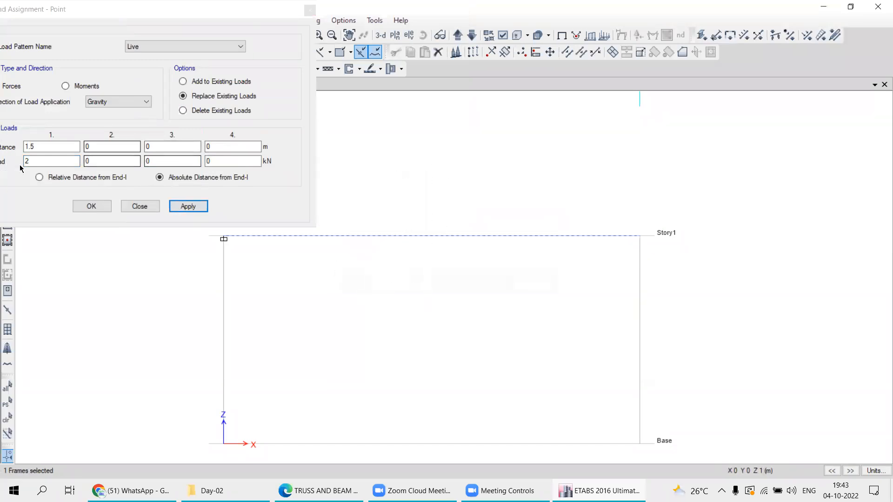
{"action": "left_click", "coordinate": [16, 148]}
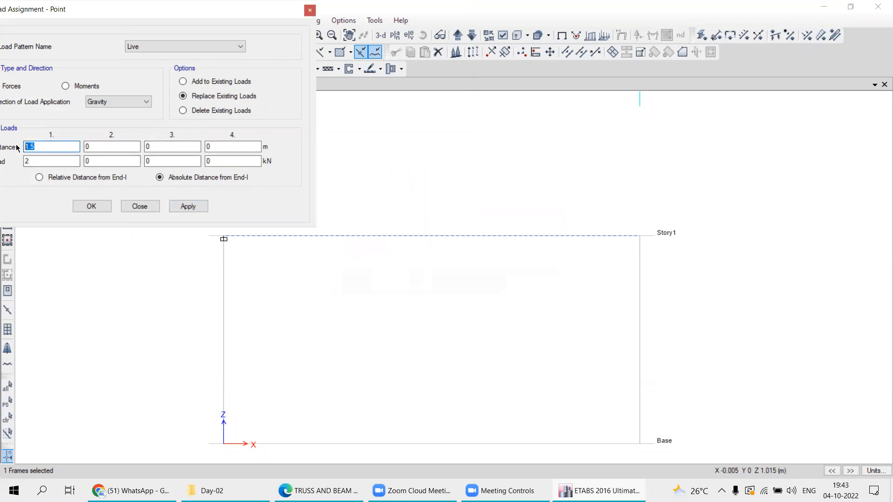
{"action": "left_click", "coordinate": [30, 162]}
{"action": "left_click", "coordinate": [174, 207]}
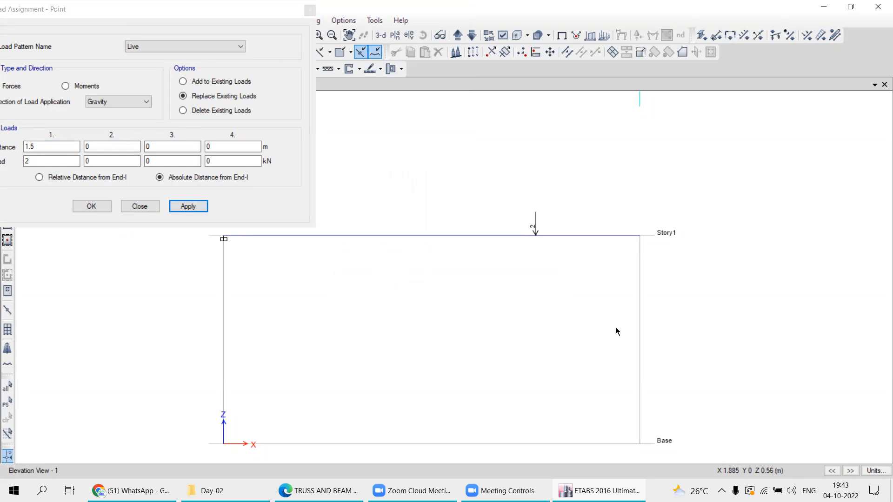
- Reselect the beam, close the point load assignment and open the distributed load assignment with the Live load pattern
{"action": "middle_click_drag", "start_coordinate": [438, 285], "coordinate": [519, 317]}
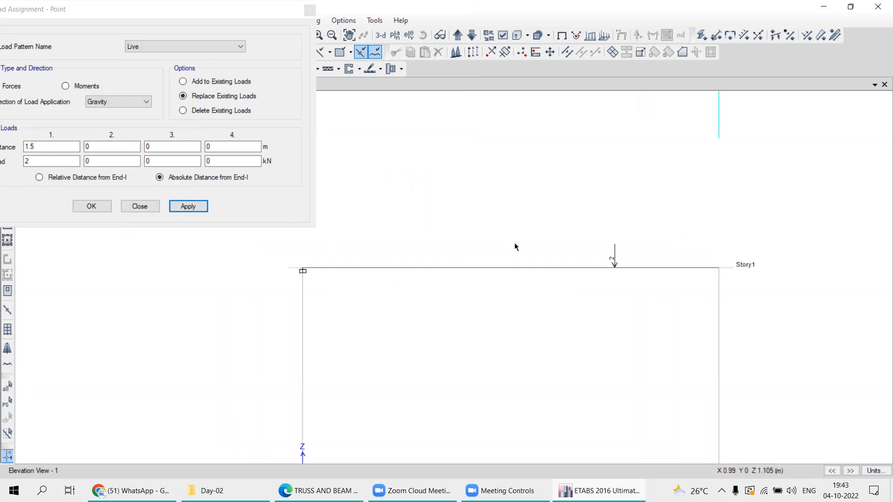
{"action": "left_click", "coordinate": [520, 267]}
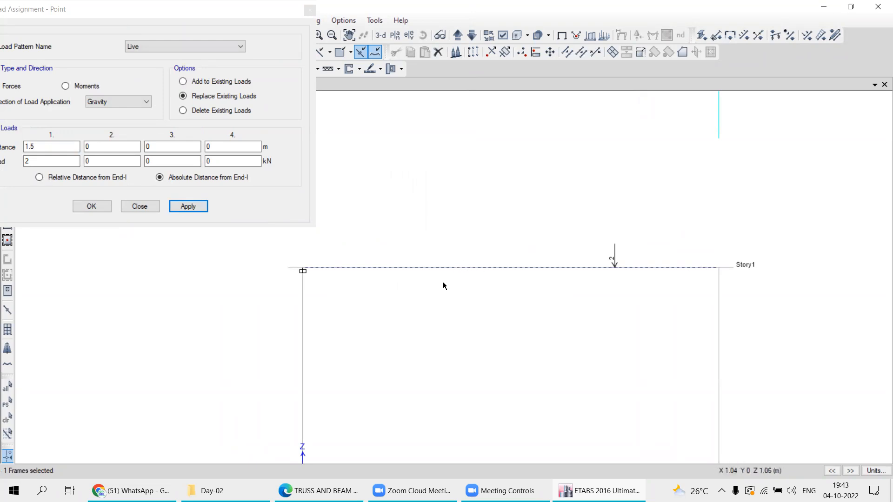
{"action": "left_click", "coordinate": [139, 206]}
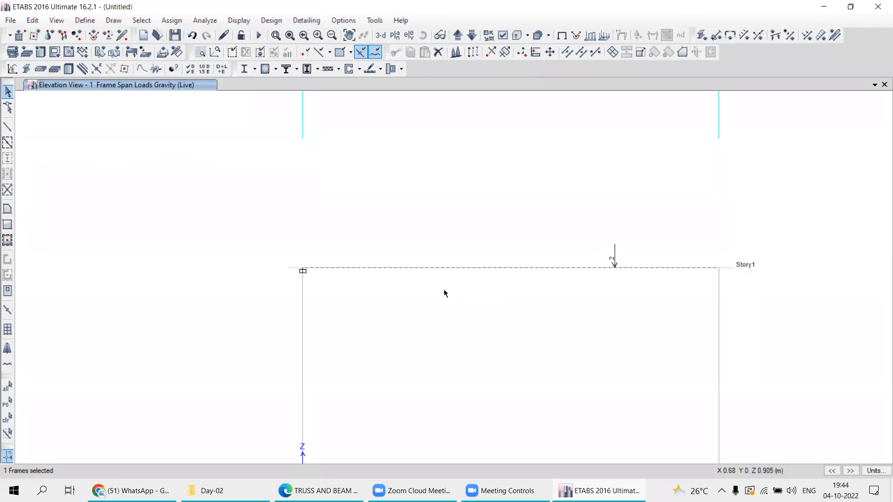
{"action": "key", "text": "alt+Tab"}
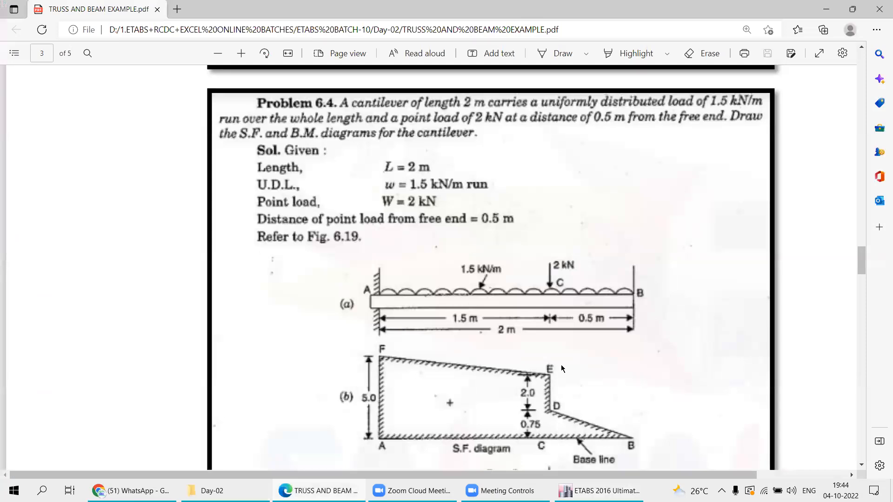
{"action": "key", "text": "alt+Tab"}
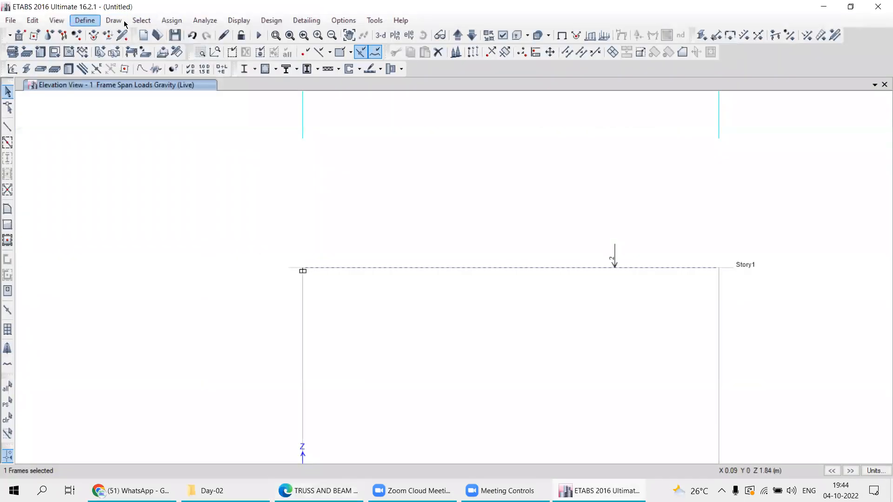
{"action": "left_click", "coordinate": [171, 20]}
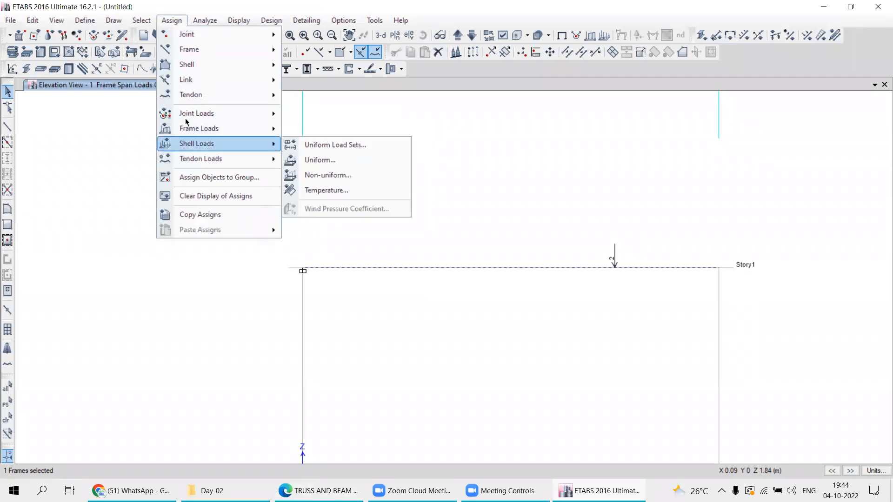
{"action": "mouse_move", "coordinate": [186, 134]}
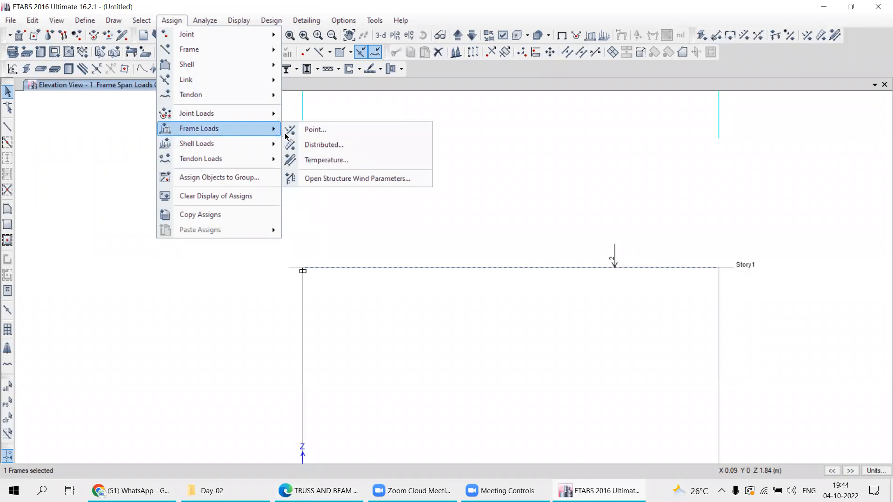
{"action": "left_click", "coordinate": [329, 145]}
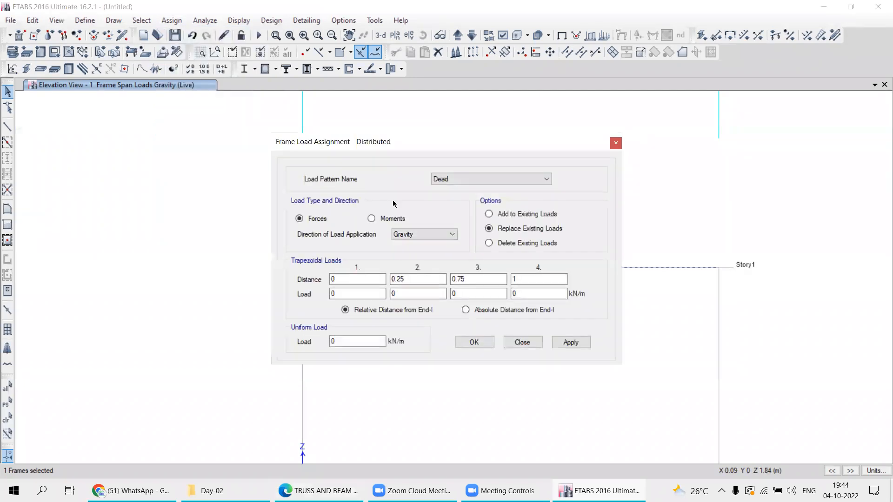
{"action": "left_click", "coordinate": [461, 180]}
{"action": "left_click", "coordinate": [446, 198]}
{"action": "left_click_drag", "start_coordinate": [419, 136], "coordinate": [216, 7]}
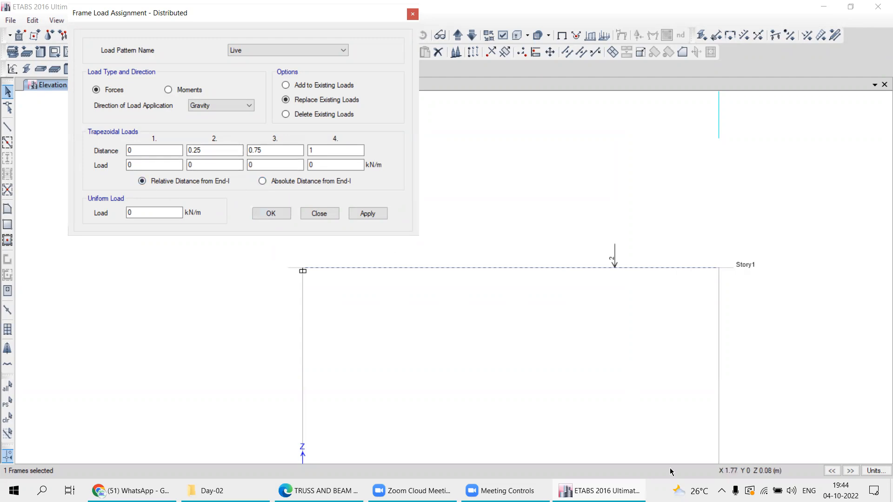
{"action": "left_click_drag", "start_coordinate": [451, 191], "coordinate": [785, 190]}
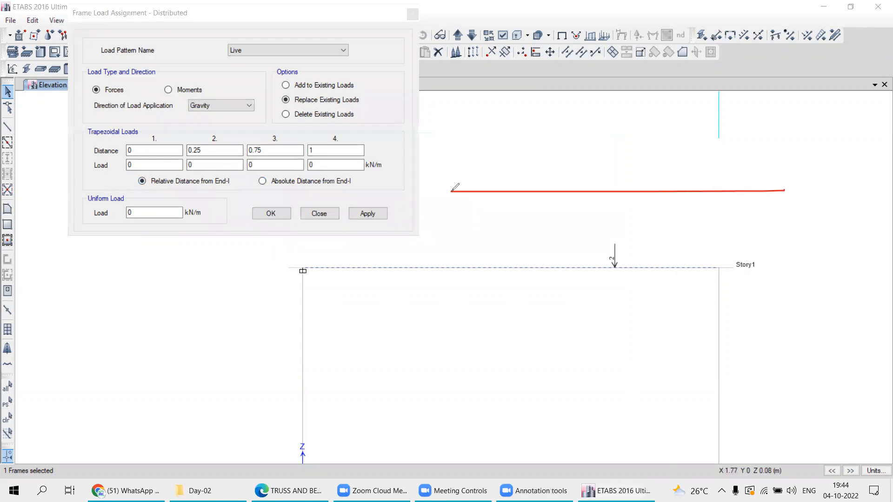
{"action": "mouse_move", "coordinate": [455, 190]}
{"action": "left_mouse_down"}
{"action": "mouse_move", "coordinate": [452, 165]}
{"action": "mouse_move", "coordinate": [462, 161]}
{"action": "mouse_move", "coordinate": [784, 108]}
{"action": "mouse_move", "coordinate": [785, 190]}
{"action": "left_mouse_up"}
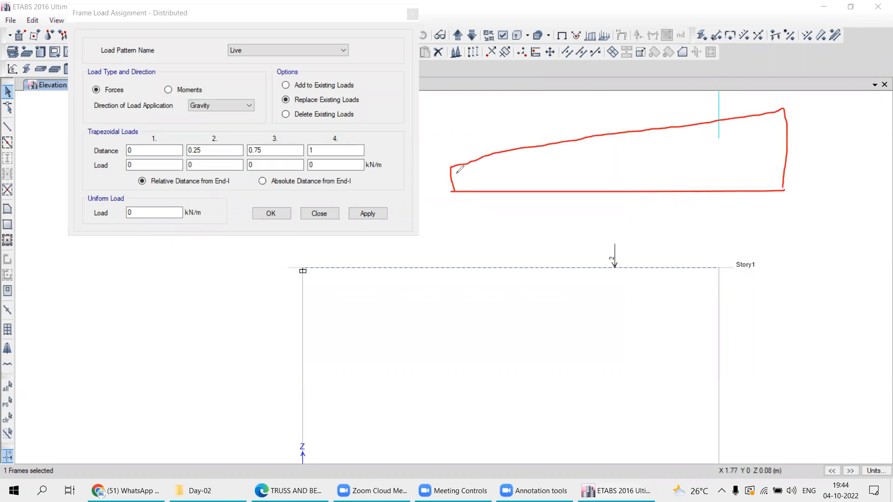
{"action": "left_click_drag", "start_coordinate": [455, 165], "coordinate": [453, 191]}
{"action": "left_click_drag", "start_coordinate": [484, 156], "coordinate": [484, 193]}
{"action": "left_click_drag", "start_coordinate": [515, 148], "coordinate": [515, 198]}
{"action": "left_click_drag", "start_coordinate": [558, 138], "coordinate": [559, 196]}
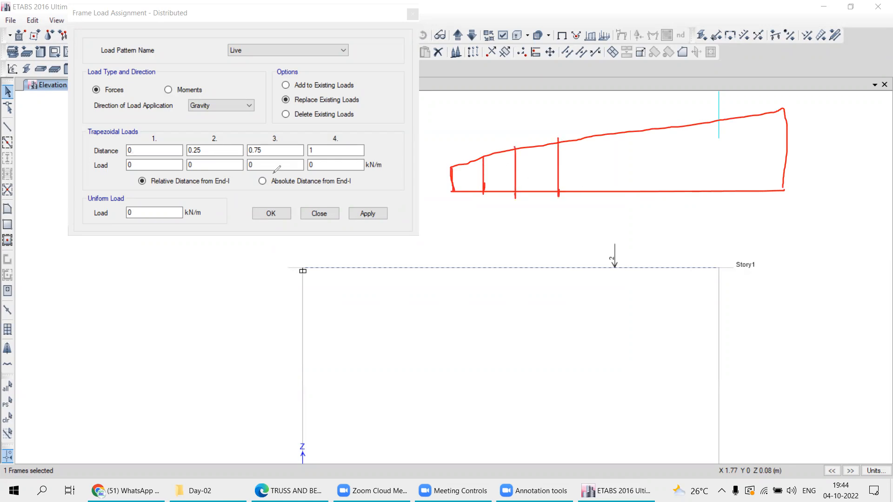
{"action": "mouse_move", "coordinate": [141, 132]}
{"action": "left_mouse_down"}
{"action": "mouse_move", "coordinate": [68, 150]}
{"action": "mouse_move", "coordinate": [312, 178]}
{"action": "mouse_move", "coordinate": [404, 145]}
{"action": "mouse_move", "coordinate": [125, 129]}
{"action": "left_mouse_up"}
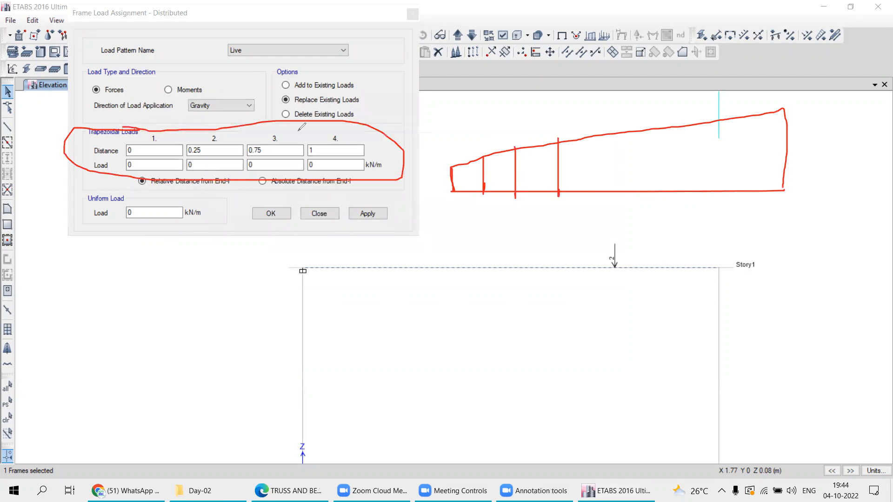
{"action": "left_click", "coordinate": [233, 139]}
{"action": "left_click_drag", "start_coordinate": [196, 136], "coordinate": [248, 106]}
{"action": "left_click_drag", "start_coordinate": [196, 350], "coordinate": [205, 350]}
{"action": "left_click_drag", "start_coordinate": [296, 345], "coordinate": [434, 338]}
{"action": "left_click_drag", "start_coordinate": [179, 354], "coordinate": [436, 354]}
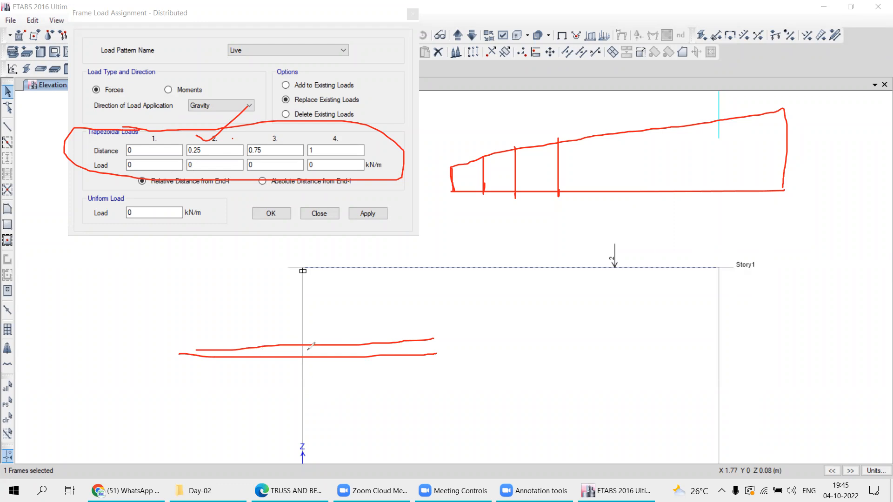
{"action": "mouse_move", "coordinate": [202, 352]}
{"action": "left_mouse_down"}
{"action": "mouse_move", "coordinate": [230, 348]}
{"action": "mouse_move", "coordinate": [295, 361]}
{"action": "left_mouse_up"}
{"action": "mouse_move", "coordinate": [339, 341]}
{"action": "left_mouse_down"}
{"action": "mouse_move", "coordinate": [407, 333]}
{"action": "mouse_move", "coordinate": [439, 343]}
{"action": "left_mouse_up"}
{"action": "mouse_move", "coordinate": [304, 282]}
{"action": "left_mouse_down"}
{"action": "mouse_move", "coordinate": [285, 321]}
{"action": "mouse_move", "coordinate": [298, 333]}
{"action": "mouse_move", "coordinate": [264, 326]}
{"action": "left_mouse_up"}
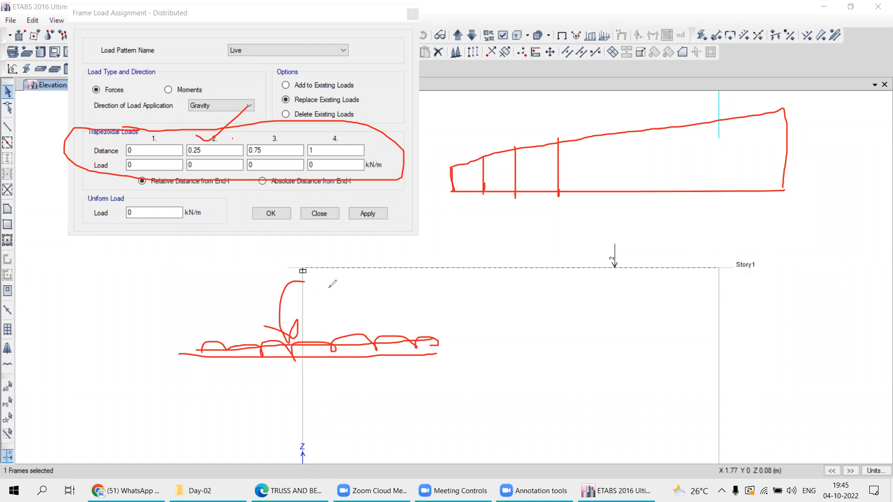
{"action": "left_click_drag", "start_coordinate": [308, 282], "coordinate": [412, 282]}
{"action": "mouse_move", "coordinate": [108, 188]}
{"action": "left_mouse_down"}
{"action": "mouse_move", "coordinate": [83, 187]}
{"action": "mouse_move", "coordinate": [78, 210]}
{"action": "left_mouse_up"}
{"action": "left_click_drag", "start_coordinate": [40, 137], "coordinate": [172, 75]}
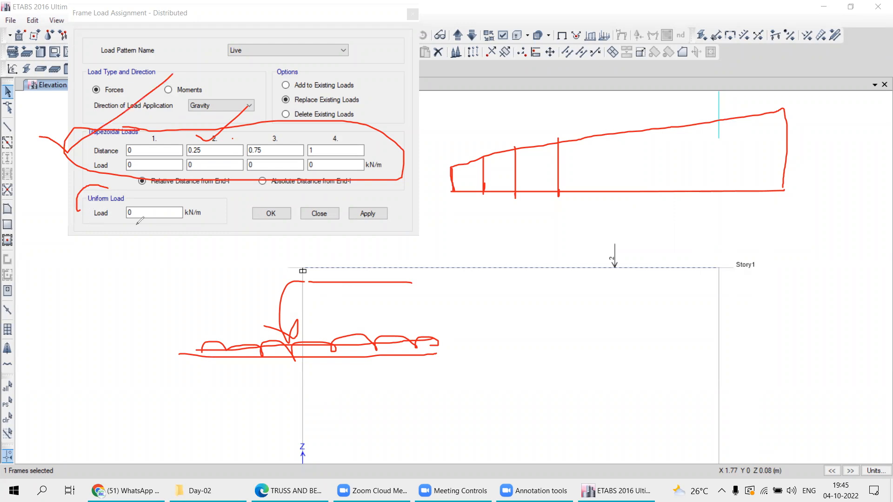
{"action": "left_click_drag", "start_coordinate": [129, 221], "coordinate": [177, 196]}
{"action": "left_click_drag", "start_coordinate": [489, 325], "coordinate": [672, 337]}
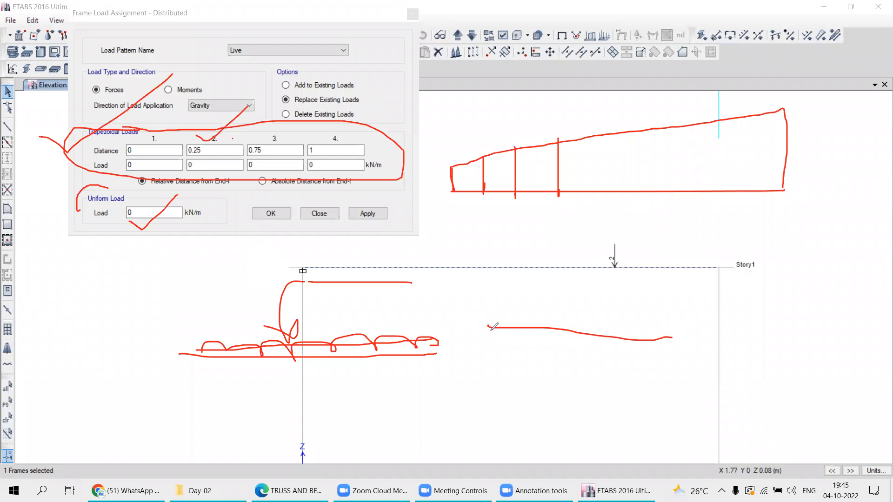
{"action": "left_click_drag", "start_coordinate": [486, 331], "coordinate": [670, 327]}
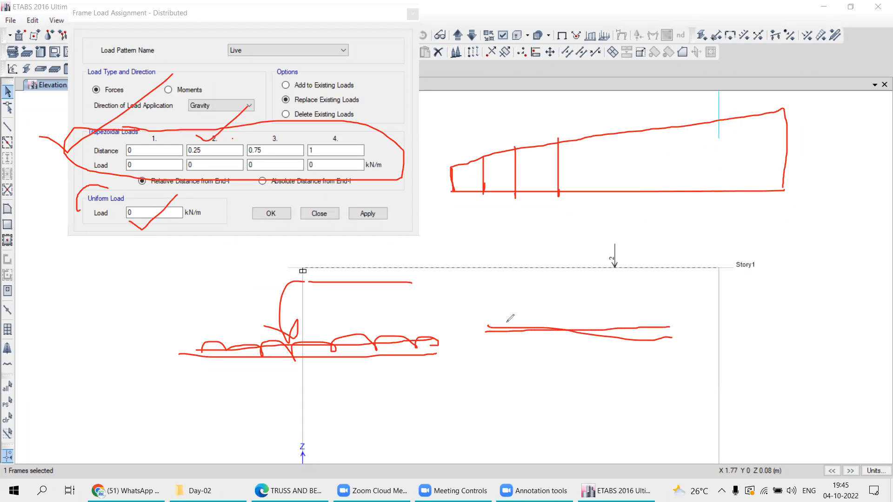
{"action": "left_click_drag", "start_coordinate": [487, 331], "coordinate": [618, 322]}
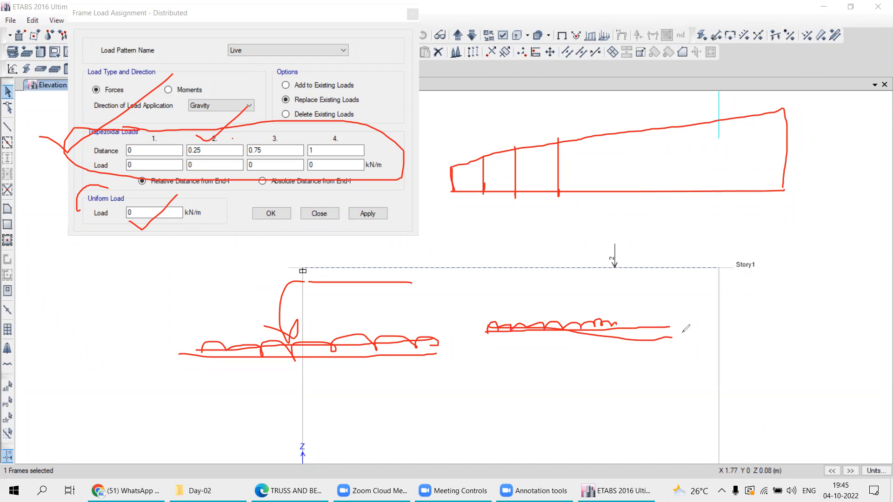
{"action": "left_click_drag", "start_coordinate": [737, 307], "coordinate": [831, 307]}
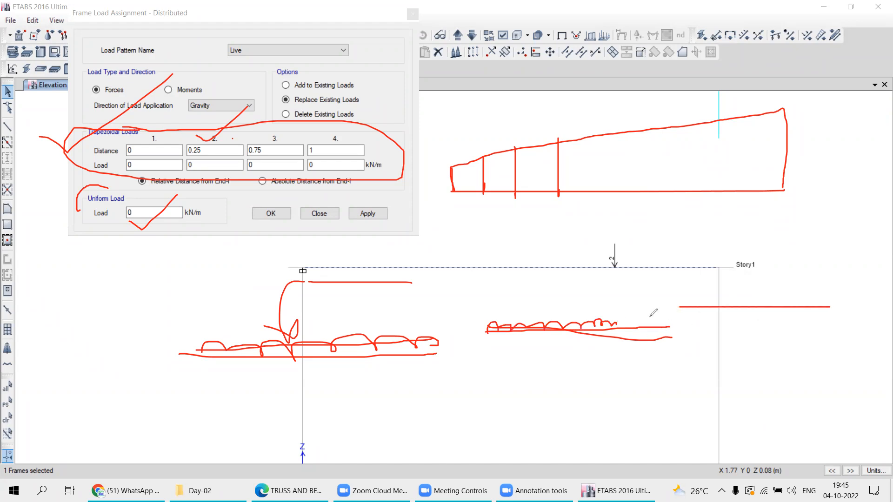
{"action": "left_click_drag", "start_coordinate": [680, 307], "coordinate": [844, 333]}
{"action": "left_click", "coordinate": [683, 324]}
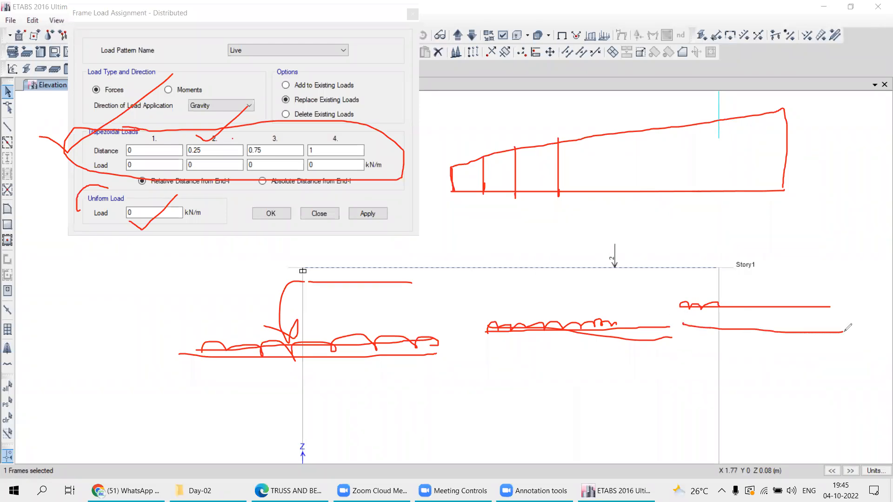
{"action": "left_click_drag", "start_coordinate": [80, 199], "coordinate": [124, 170]}
{"action": "left_click_drag", "start_coordinate": [435, 245], "coordinate": [591, 246]}
{"action": "mouse_move", "coordinate": [436, 245]}
{"action": "left_mouse_down"}
{"action": "mouse_move", "coordinate": [436, 224]}
{"action": "mouse_move", "coordinate": [585, 190]}
{"action": "mouse_move", "coordinate": [588, 242]}
{"action": "left_mouse_up"}
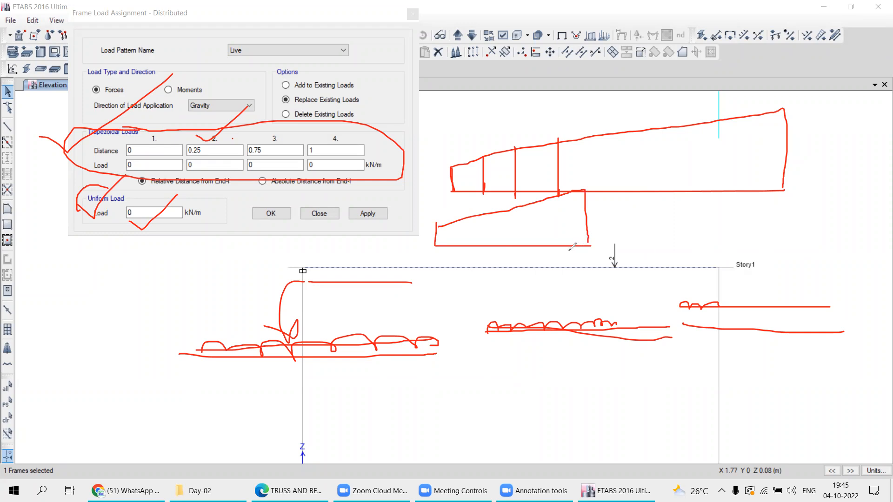
{"action": "left_click_drag", "start_coordinate": [645, 237], "coordinate": [714, 238]}
{"action": "left_click_drag", "start_coordinate": [804, 234], "coordinate": [812, 234]}
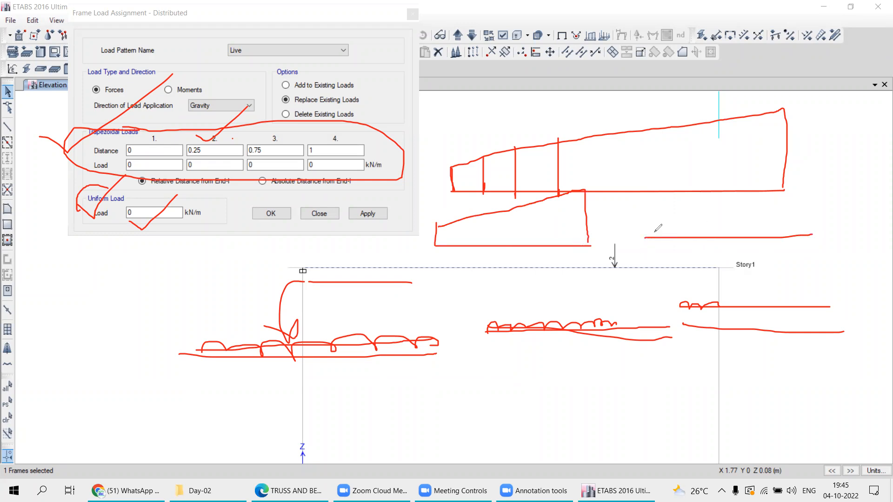
{"action": "mouse_move", "coordinate": [646, 237]}
{"action": "left_mouse_down"}
{"action": "mouse_move", "coordinate": [677, 229]}
{"action": "mouse_move", "coordinate": [745, 237]}
{"action": "left_mouse_up"}
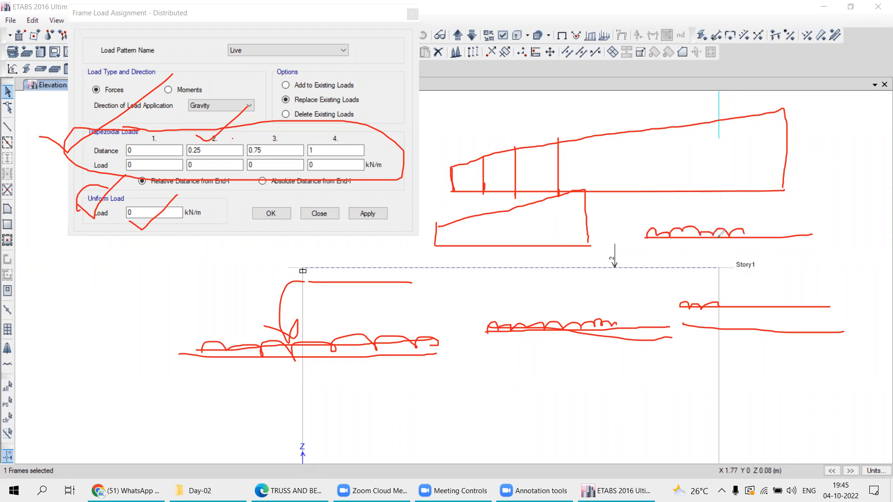
{"action": "mouse_move", "coordinate": [62, 215]}
{"action": "left_mouse_down"}
{"action": "mouse_move", "coordinate": [83, 225]}
{"action": "mouse_move", "coordinate": [134, 202]}
{"action": "left_mouse_up"}
{"action": "mouse_move", "coordinate": [34, 152]}
{"action": "left_mouse_down"}
{"action": "mouse_move", "coordinate": [95, 131]}
{"action": "mouse_move", "coordinate": [123, 88]}
{"action": "left_mouse_up"}
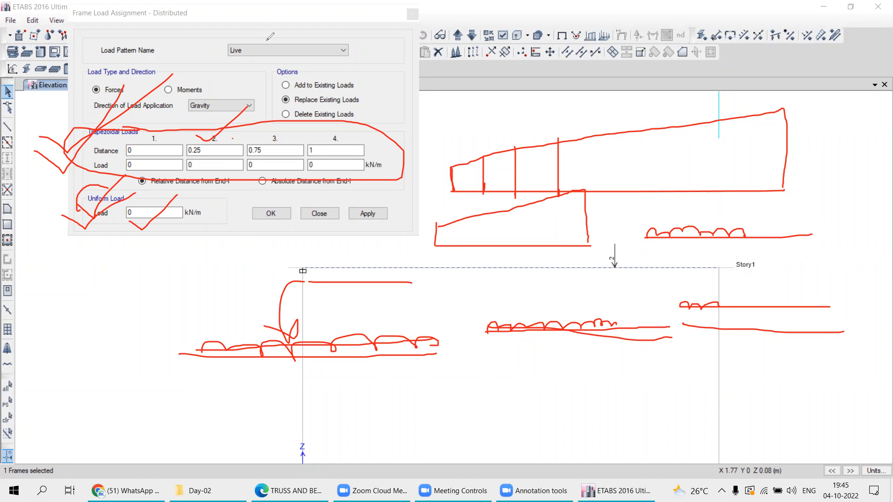
{"action": "left_click", "coordinate": [586, 101]}
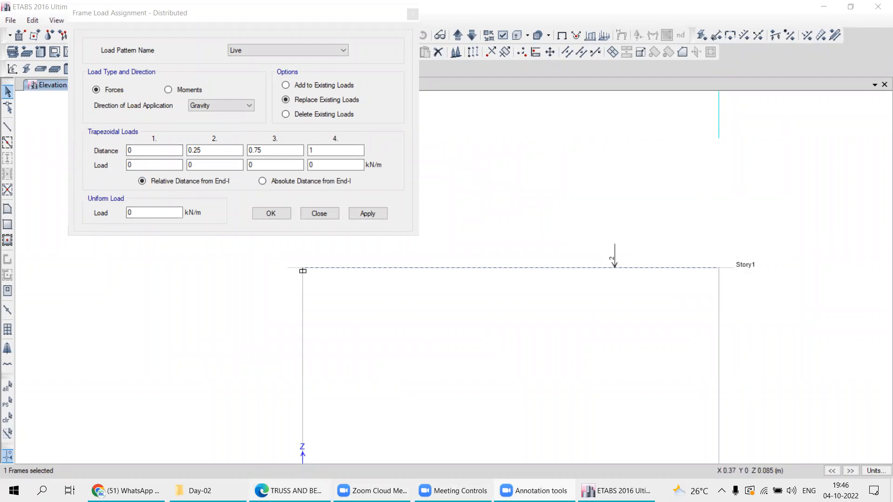
- Check the uniformly distributed load in the Problem 6.4 PDF and enter a uniform load of 1.5 kN/m in the ETABS distributed load assignment
{"action": "key", "text": "alt+Tab"}
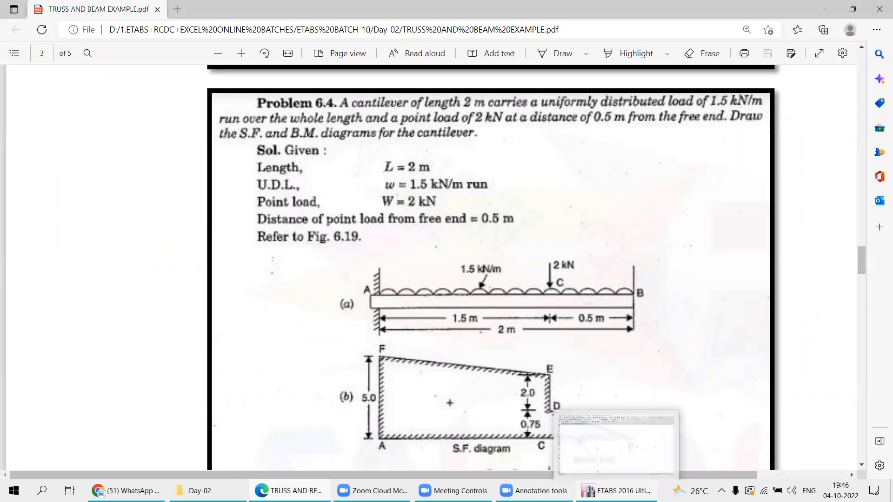
{"action": "left_click", "coordinate": [616, 491]}
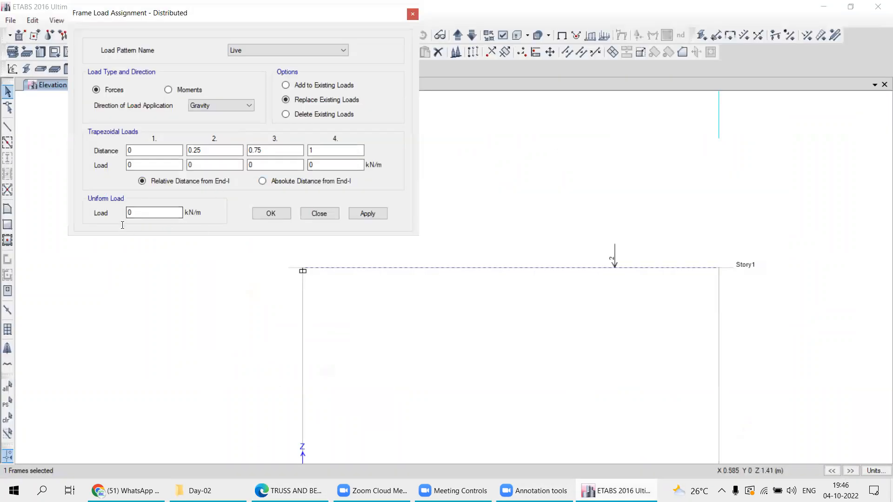
{"action": "left_click", "coordinate": [610, 489]}
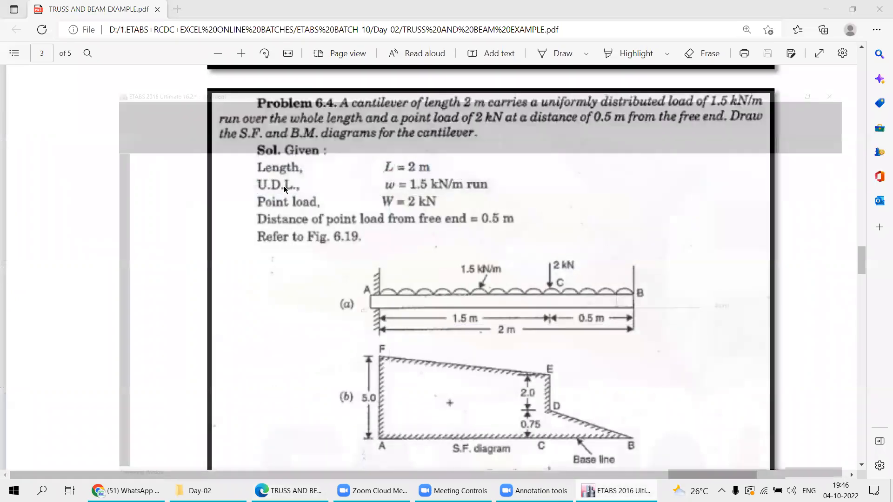
{"action": "key", "text": "alt+Tab"}
{"action": "left_click", "coordinate": [128, 214]}
{"action": "type", "text": "1.5"}
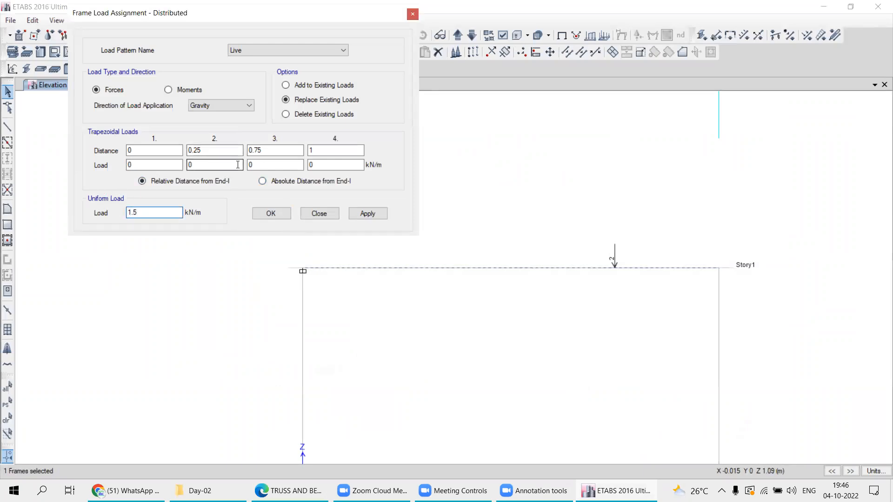
- Move the distributed load dialog clear of the Story1 beam and apply the uniform live gravity load to it, replacing existing loads
{"action": "left_click_drag", "start_coordinate": [126, 21], "coordinate": [97, 131]}
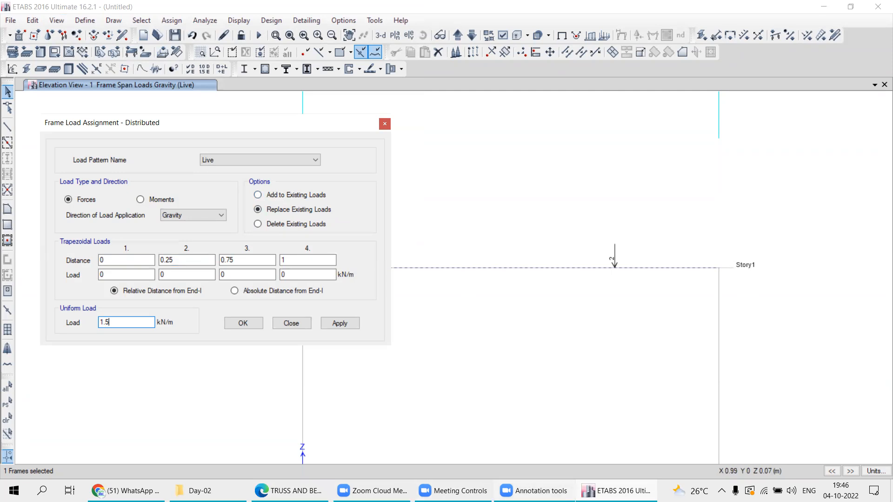
{"action": "mouse_move", "coordinate": [458, 491]}
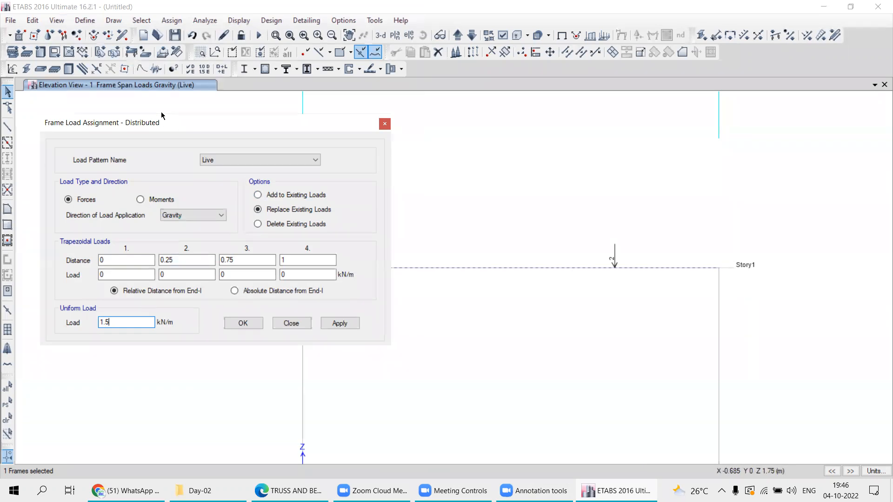
{"action": "left_click_drag", "start_coordinate": [161, 112], "coordinate": [161, 103]}
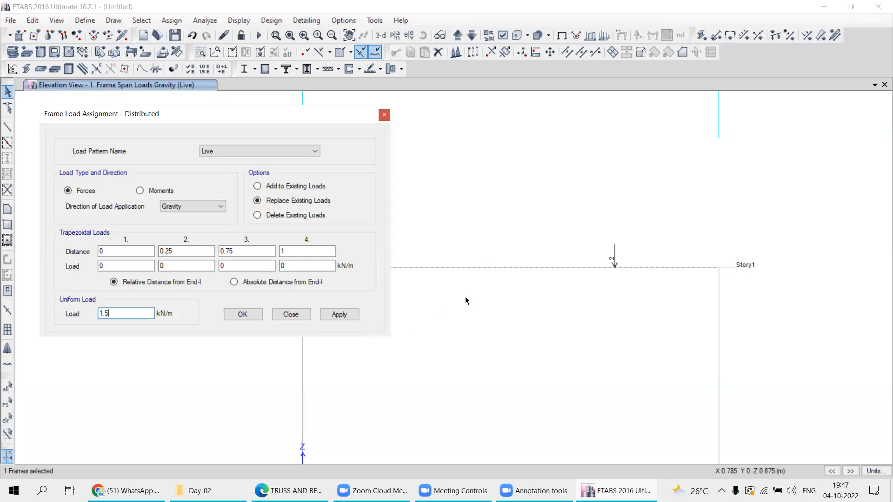
{"action": "left_click_drag", "start_coordinate": [568, 201], "coordinate": [668, 329]}
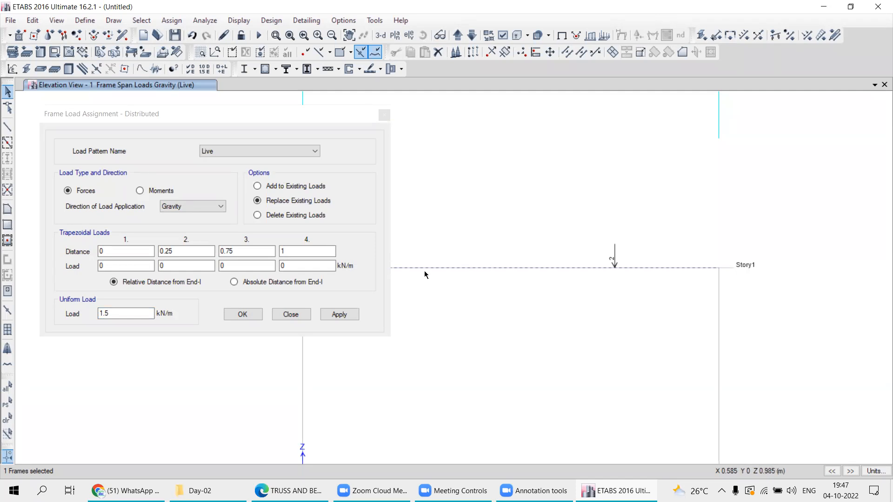
{"action": "left_click_drag", "start_coordinate": [125, 119], "coordinate": [141, 112]}
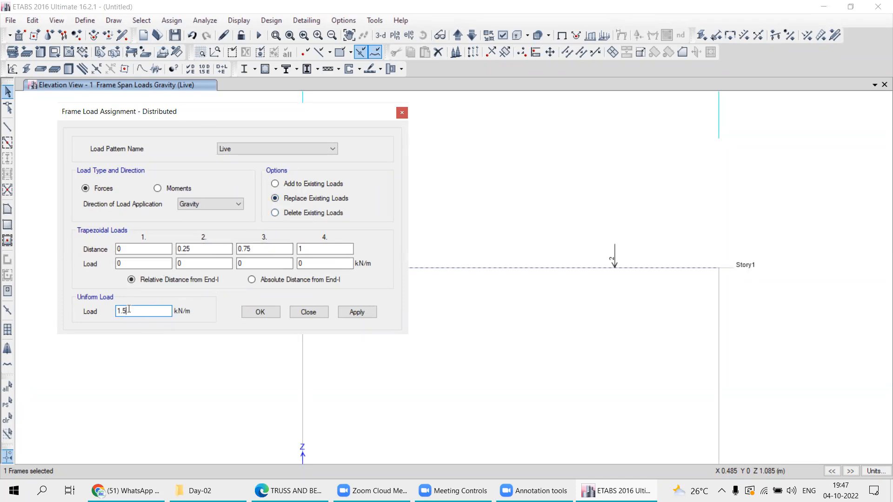
{"action": "left_click_drag", "start_coordinate": [249, 113], "coordinate": [165, 91]}
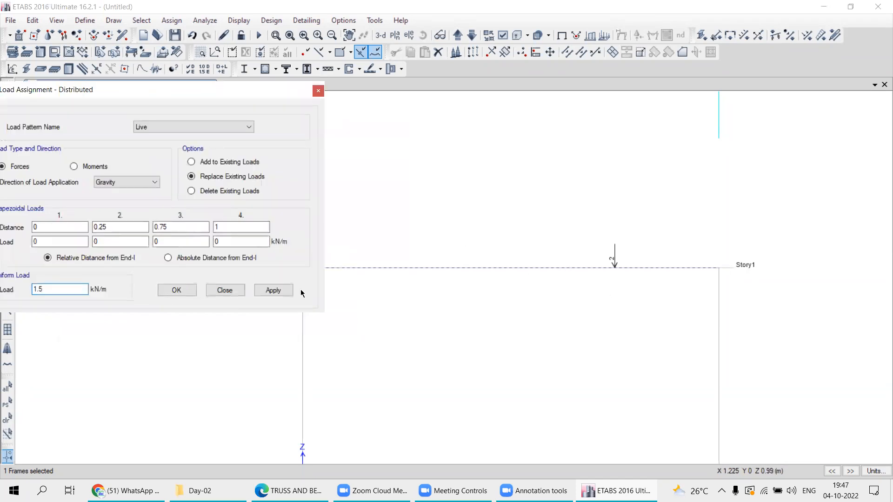
{"action": "left_click", "coordinate": [274, 291]}
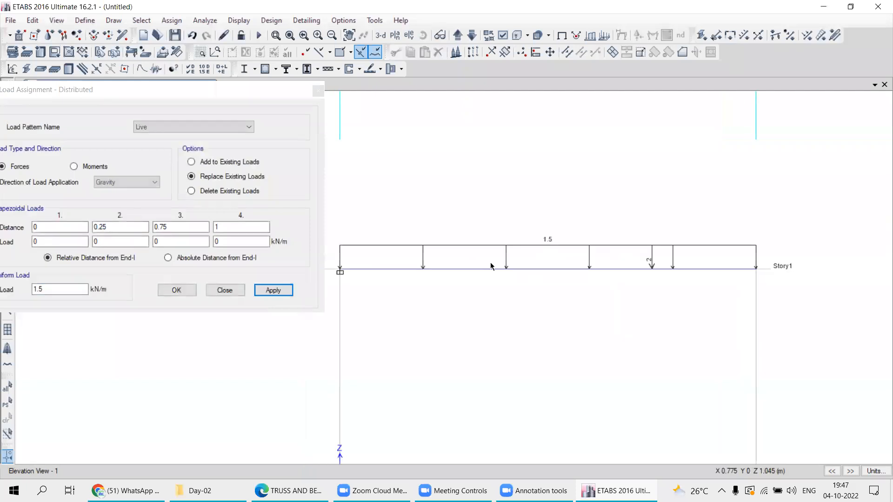
- Reapply the 1.5 kN/m uniform load to the reselected beam with Replace Existing Loads, and replace it with a 2 kN/m uniform load
{"action": "left_click", "coordinate": [466, 269]}
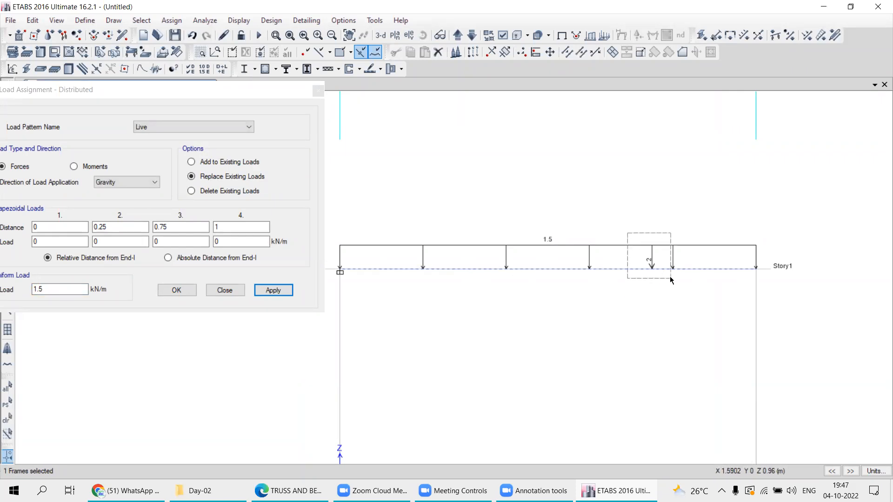
{"action": "left_click_drag", "start_coordinate": [173, 100], "coordinate": [186, 102]}
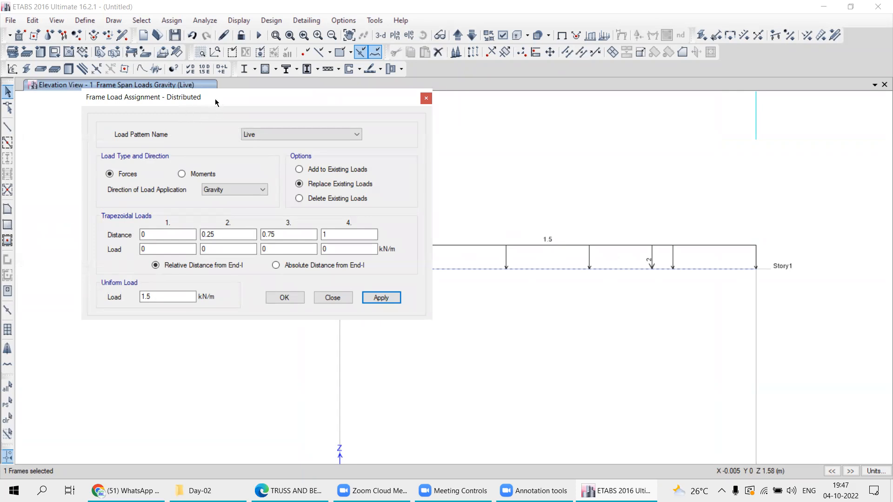
{"action": "left_click_drag", "start_coordinate": [216, 99], "coordinate": [164, 141]}
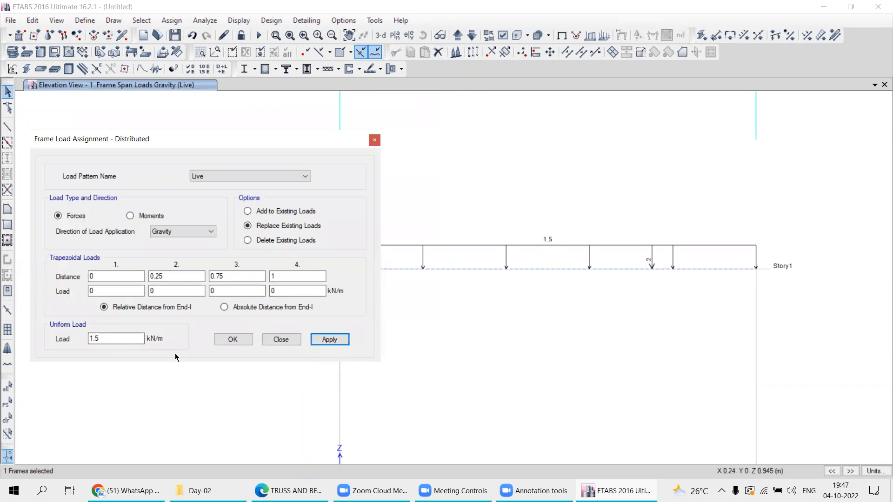
{"action": "left_click_drag", "start_coordinate": [88, 339], "coordinate": [110, 339]}
{"action": "type", "text": "1."}
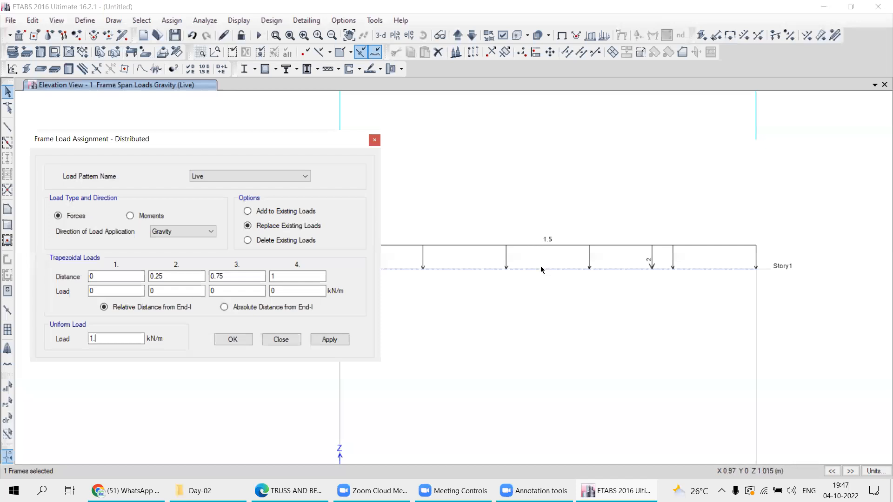
{"action": "type", "text": "5"}
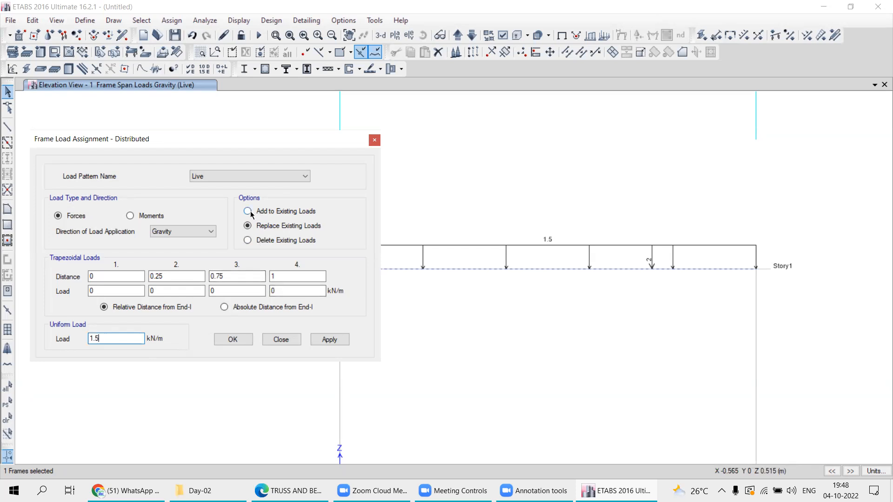
{"action": "left_click", "coordinate": [330, 340]}
{"action": "double_click", "coordinate": [96, 339]}
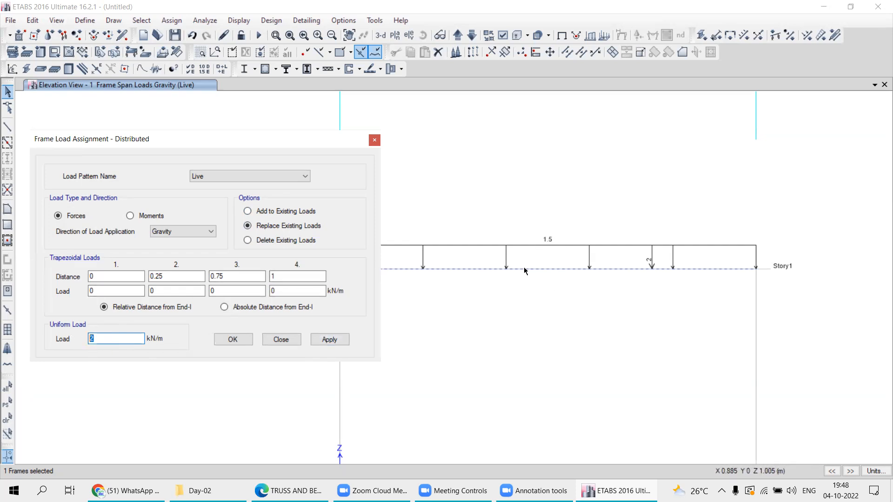
{"action": "left_click", "coordinate": [330, 340]}
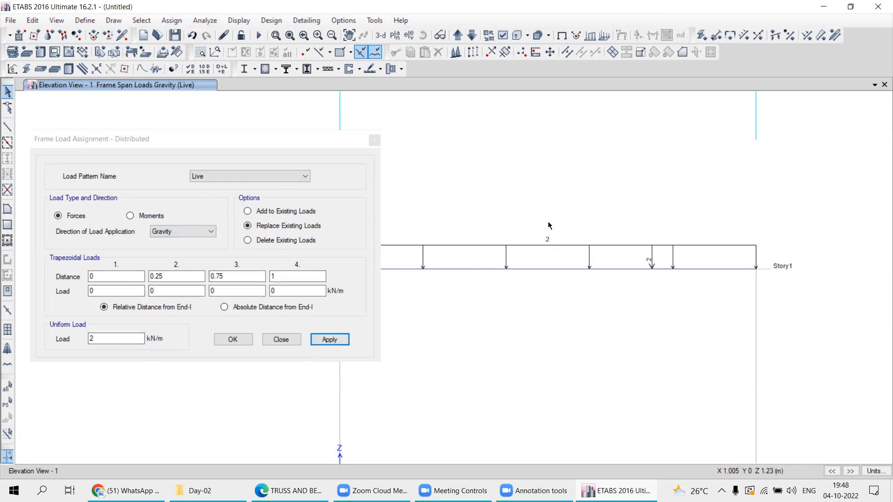
- Reselect the beam and apply a 1 kN/m uniform live load with the Add to Existing Loads option
{"action": "double_click", "coordinate": [89, 340]}
{"action": "type", "text": "1"}
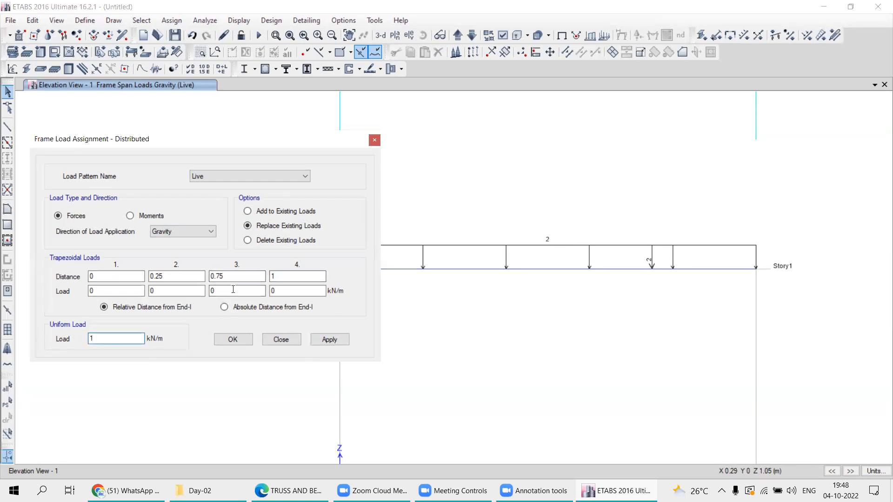
{"action": "left_click", "coordinate": [444, 269]}
{"action": "left_click", "coordinate": [248, 211]}
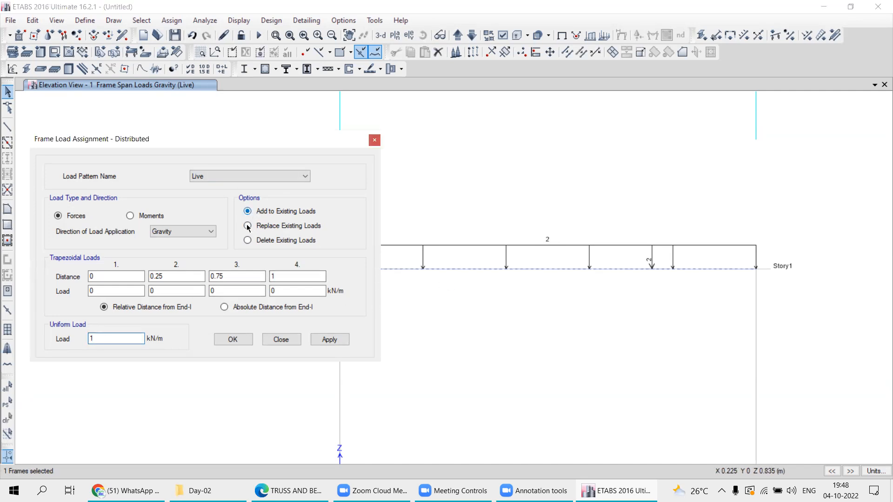
{"action": "left_click", "coordinate": [318, 343]}
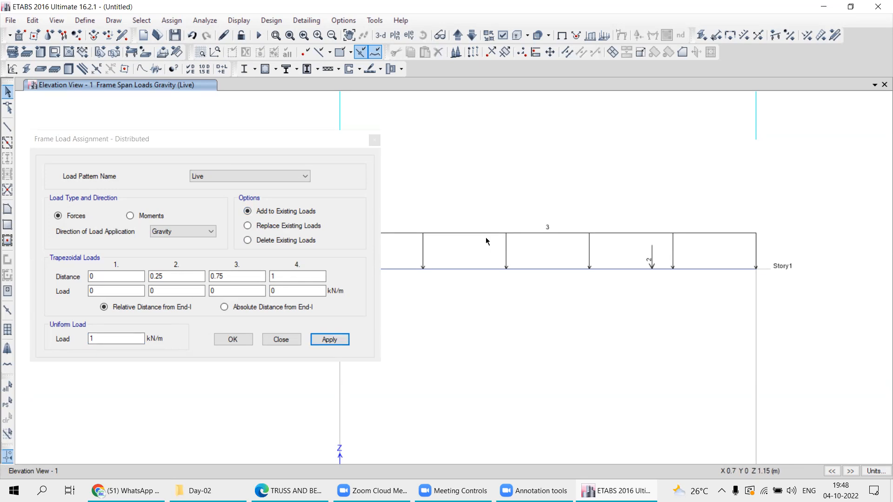
- Replace the beam's existing distributed load with a 1.5 kN/m uniform live load and close the load assignment
{"action": "left_click", "coordinate": [471, 269]}
{"action": "double_click", "coordinate": [100, 339]}
{"action": "type", "text": "1.5"}
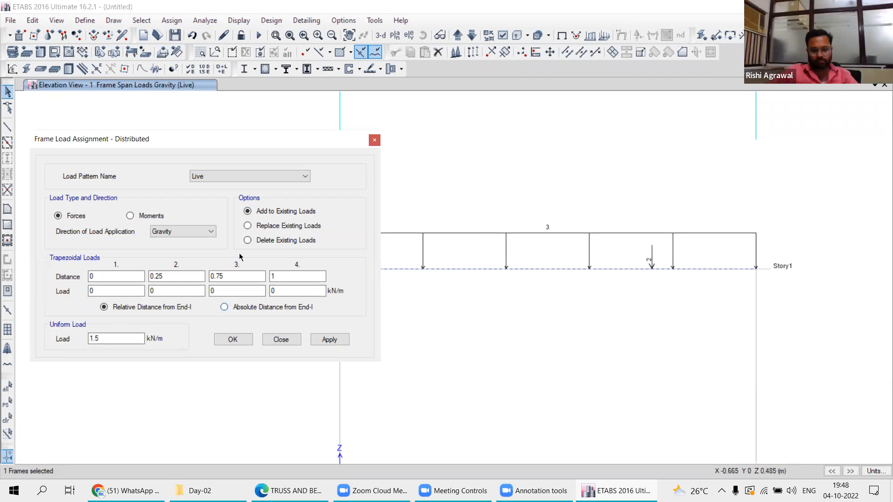
{"action": "left_click", "coordinate": [247, 226]}
{"action": "left_click", "coordinate": [328, 339]}
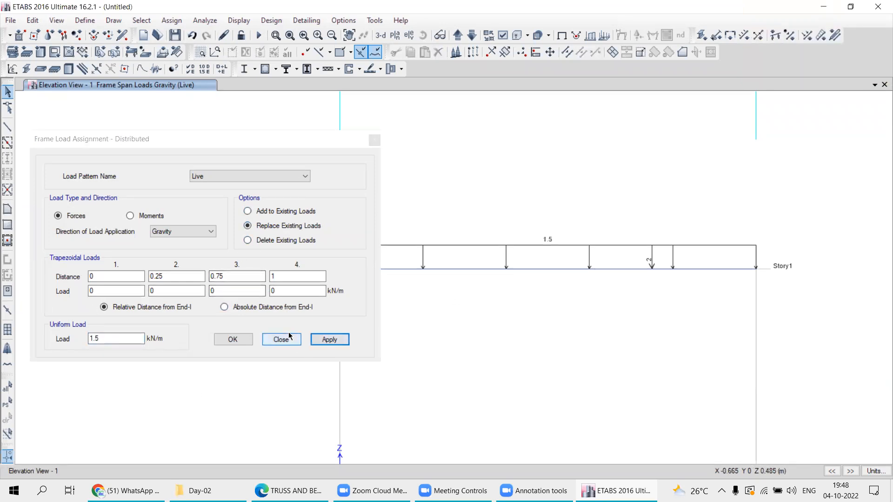
{"action": "left_click", "coordinate": [279, 340]}
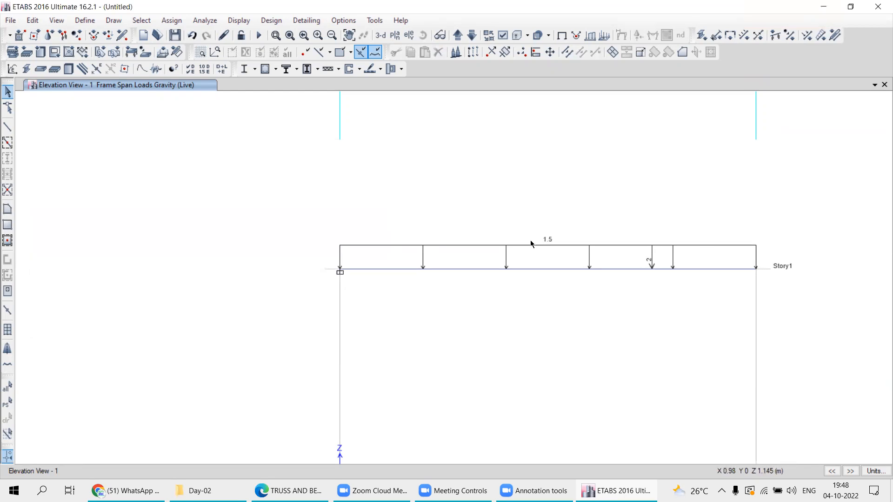
- Hide the grid system in the elevation view so only the loaded beam is displayed
{"action": "middle_click_drag", "start_coordinate": [610, 318], "coordinate": [441, 315]}
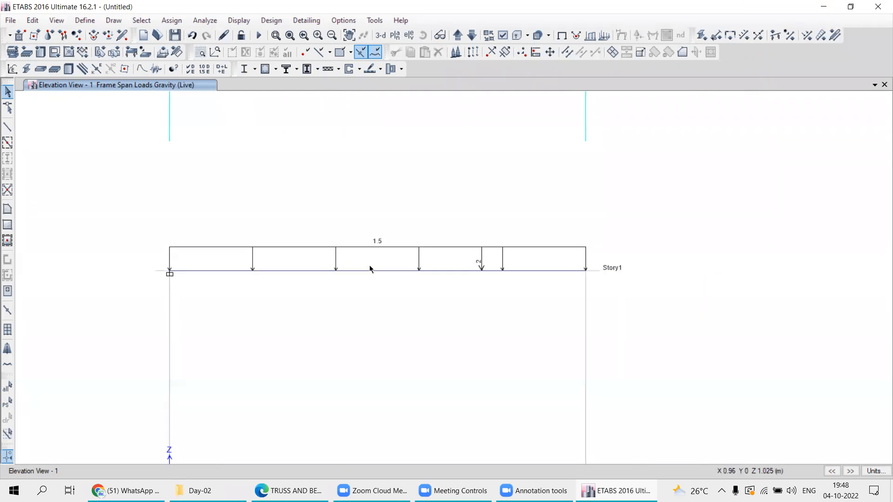
{"action": "scroll", "coordinate": [458, 286], "scroll_direction": "down", "scroll_amount": 3}
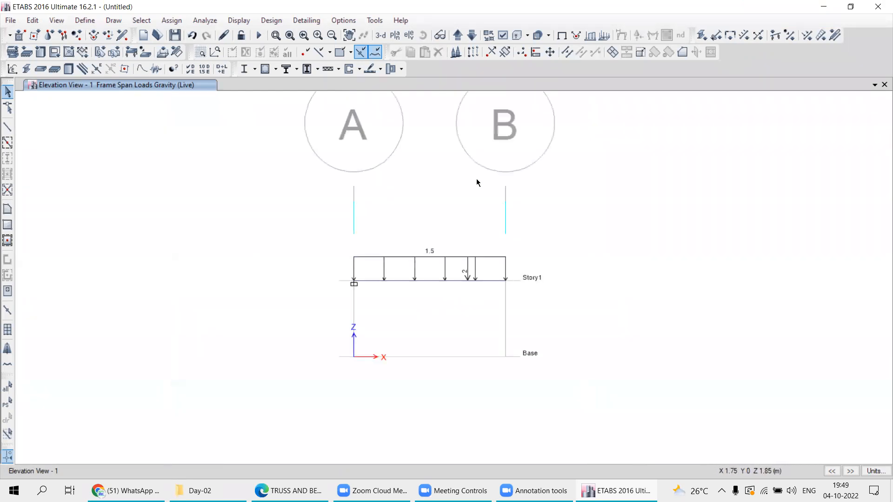
{"action": "right_click", "coordinate": [212, 215]}
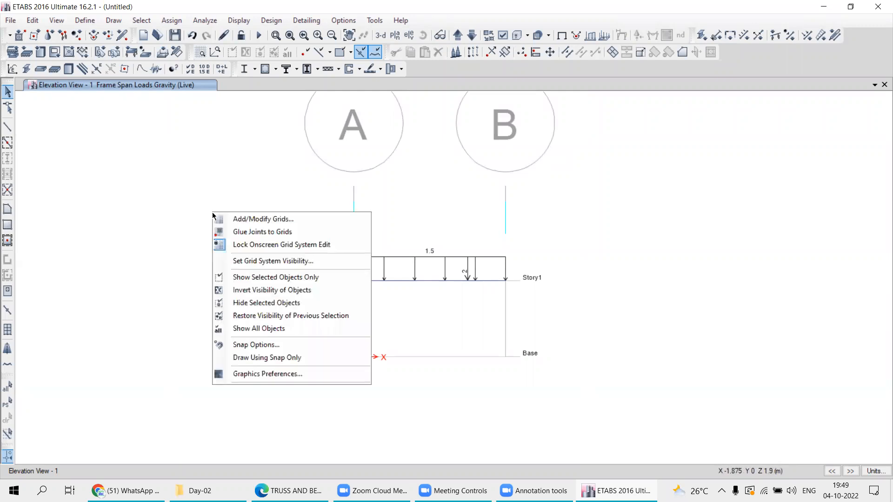
{"action": "left_click", "coordinate": [264, 261]}
{"action": "scroll", "coordinate": [426, 275], "scroll_direction": "up", "scroll_amount": 3}
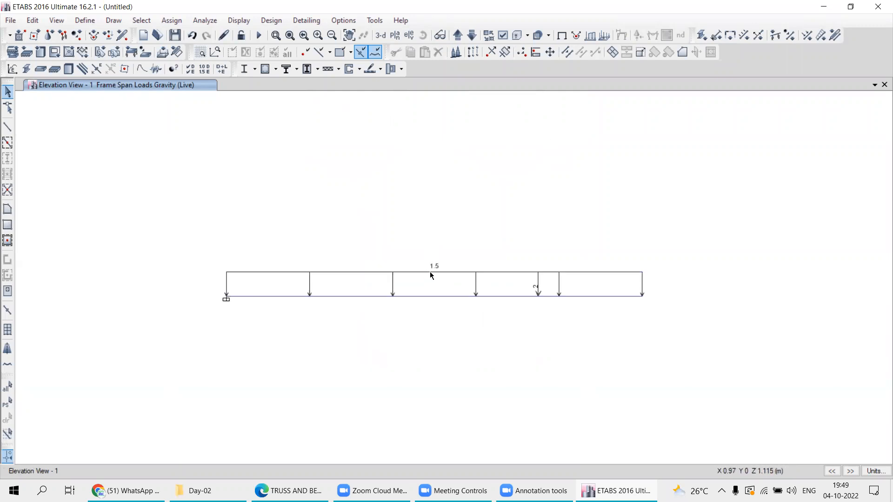
- Check the model with all checks and fixes enabled, including Joint Story Assignment, at a 1 mm length tolerance, and close the report
{"action": "left_click", "coordinate": [203, 21]}
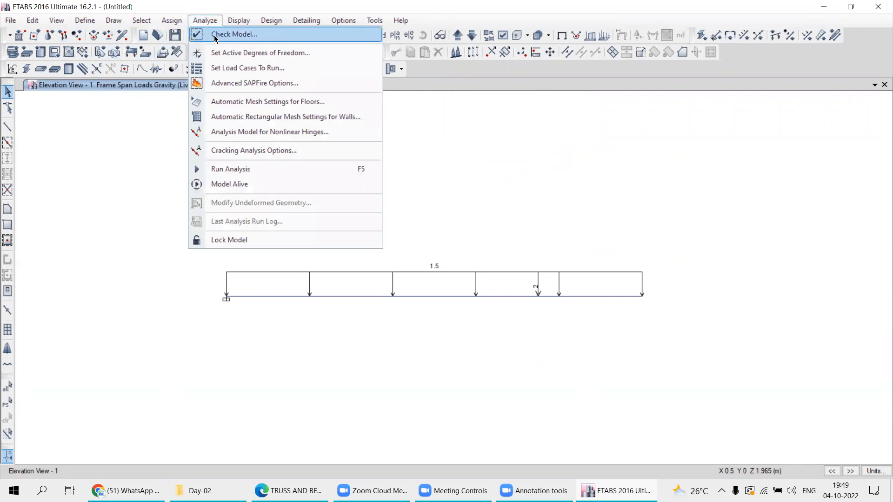
{"action": "left_click", "coordinate": [214, 36]}
{"action": "left_click", "coordinate": [420, 391]}
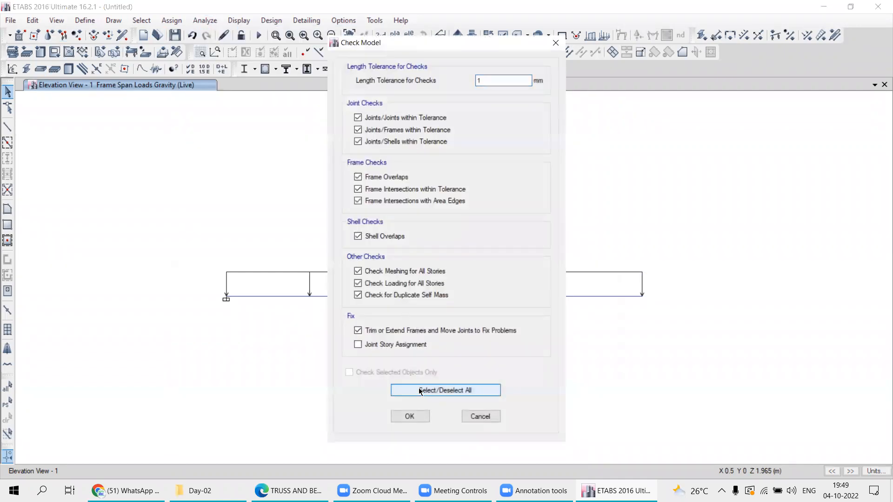
{"action": "left_click", "coordinate": [358, 345]}
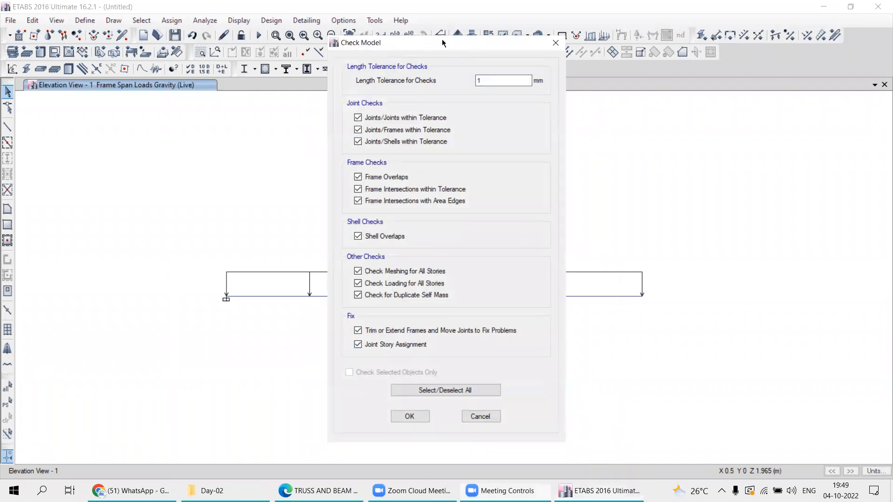
{"action": "left_click_drag", "start_coordinate": [443, 42], "coordinate": [138, 7]}
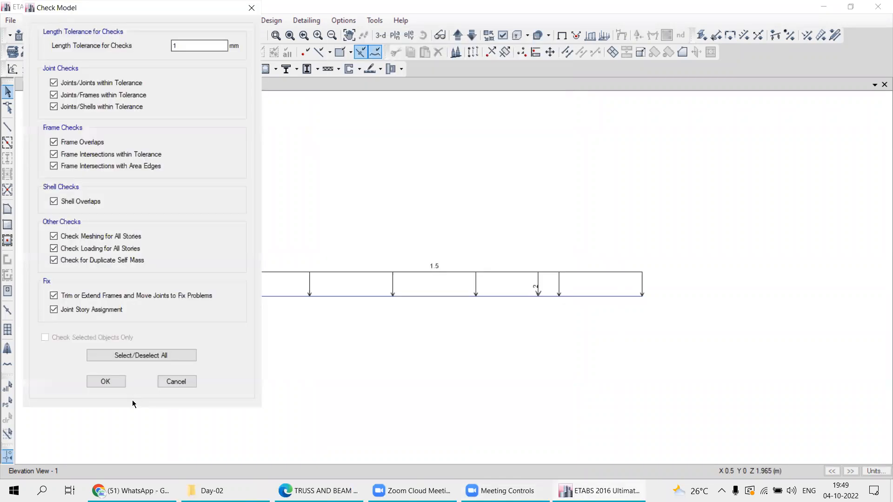
{"action": "left_click", "coordinate": [106, 382]}
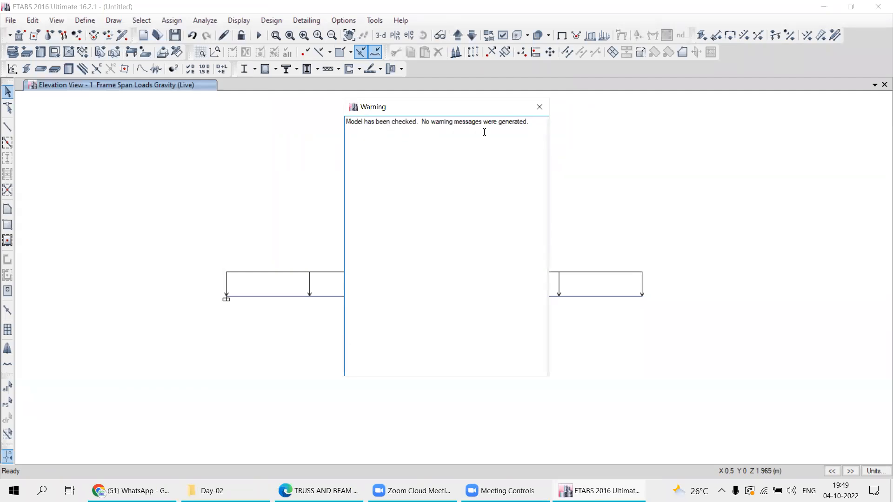
{"action": "left_click", "coordinate": [539, 108]}
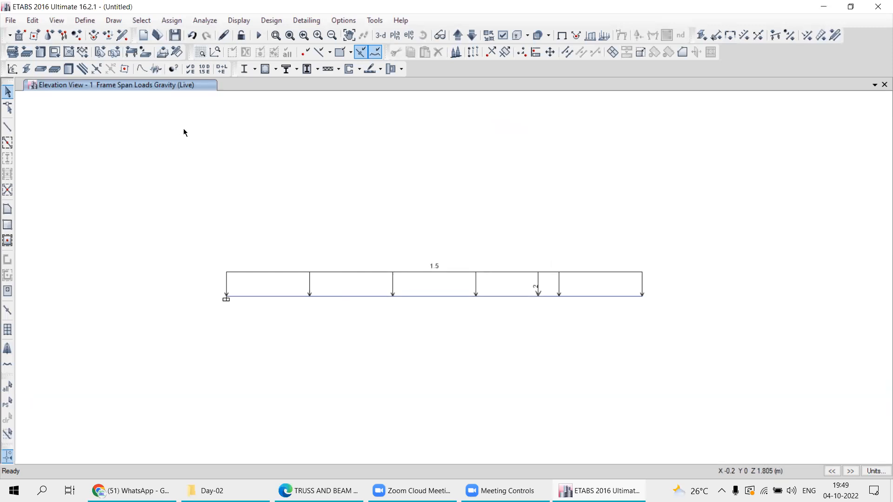
- Run the analysis, saving the model file as 7 in the DELETE folder
{"action": "left_click", "coordinate": [203, 23]}
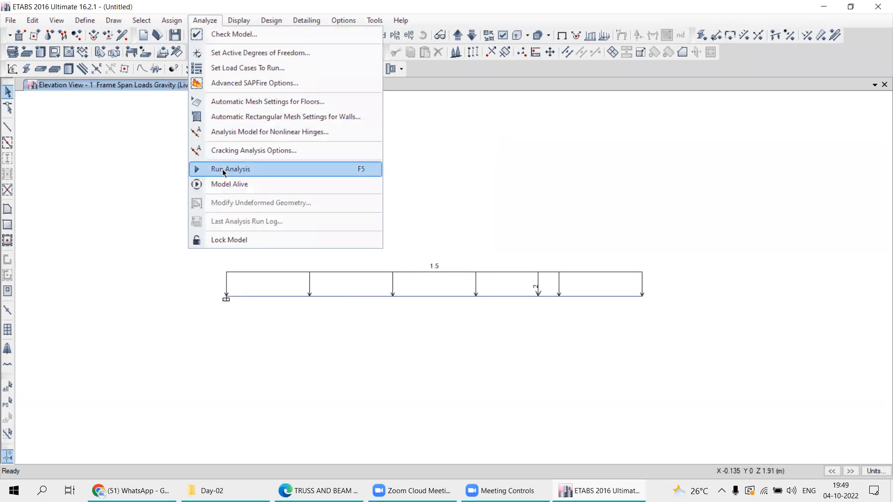
{"action": "left_click", "coordinate": [216, 173]}
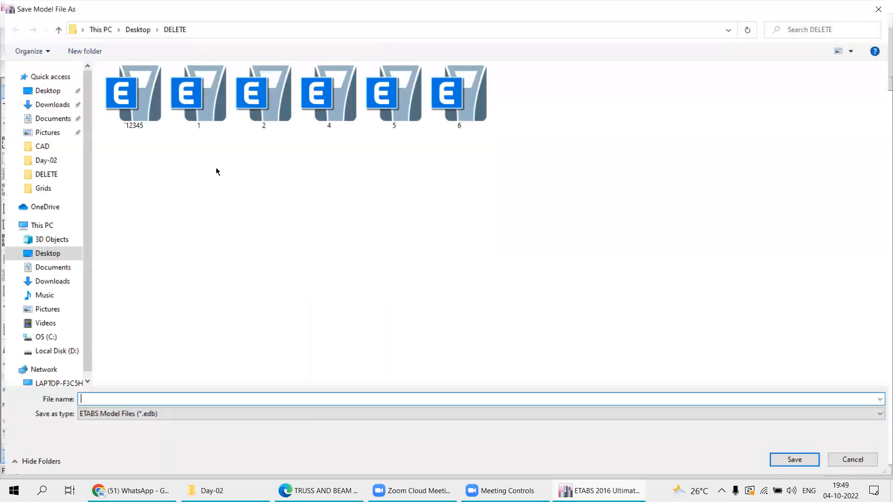
{"action": "left_click", "coordinate": [455, 112]}
{"action": "left_click", "coordinate": [126, 399]}
{"action": "key", "text": "BackSpace"}
{"action": "type", "text": "7"}
{"action": "left_click", "coordinate": [796, 463]}
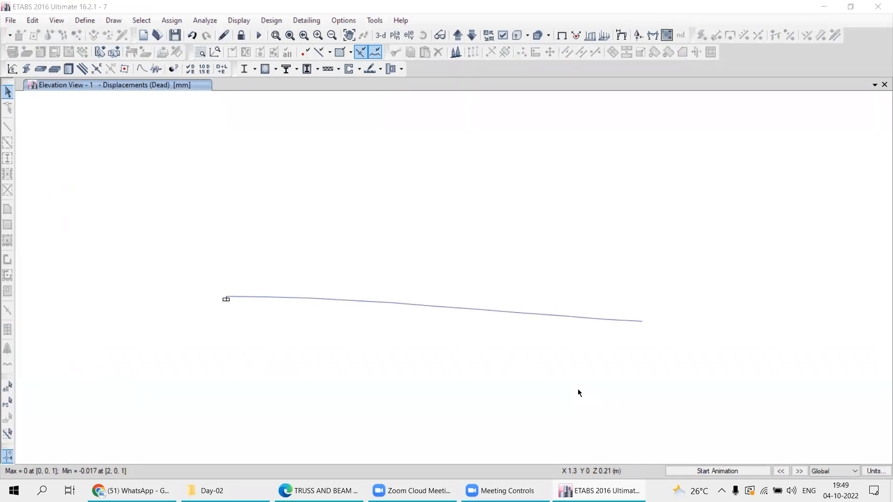
{"action": "left_click", "coordinate": [496, 348]}
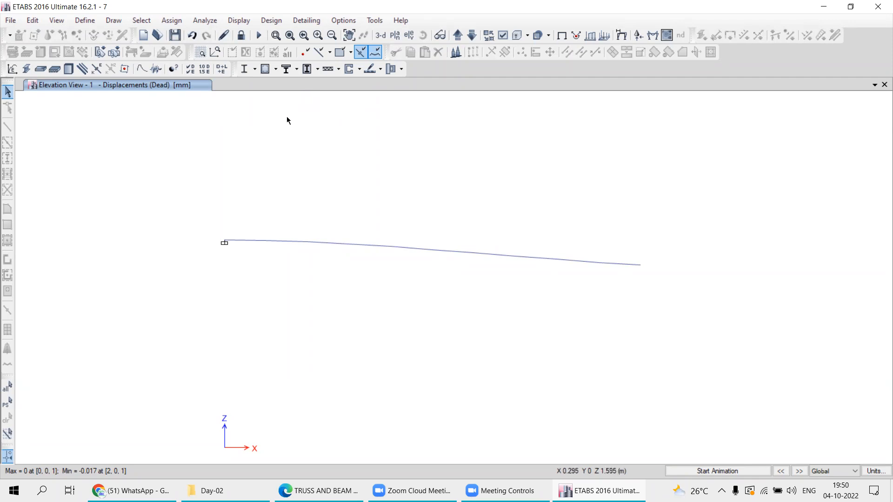
- Display the filled Shear 2-2 diagram for the Live case with values at controlling stations, and close the force diagram settings
{"action": "left_click", "coordinate": [237, 21]}
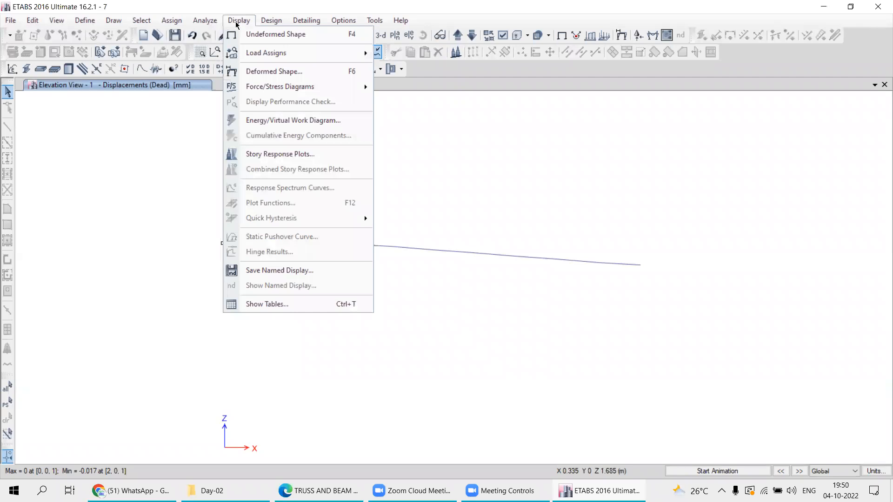
{"action": "mouse_move", "coordinate": [251, 90]}
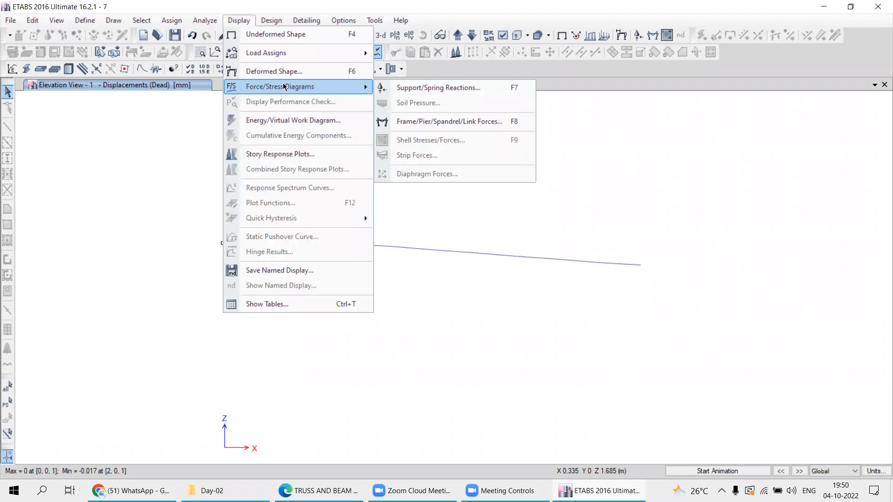
{"action": "left_click", "coordinate": [403, 123]}
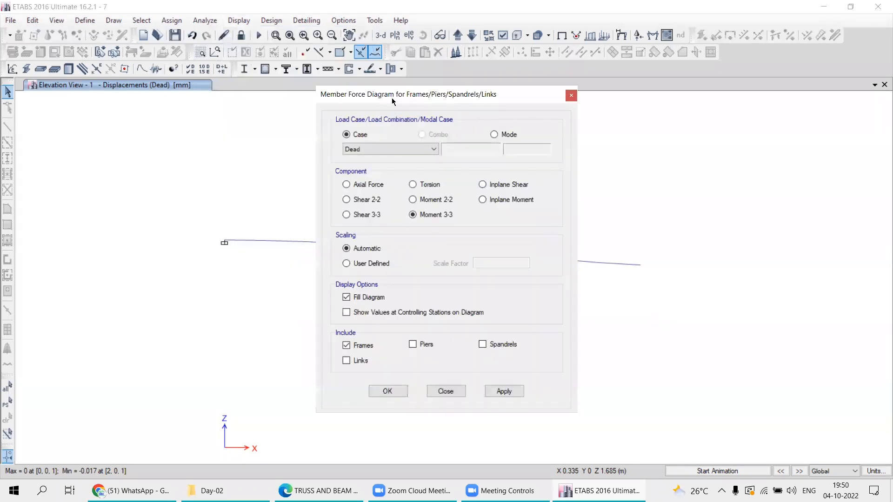
{"action": "left_click_drag", "start_coordinate": [391, 95], "coordinate": [385, 82]}
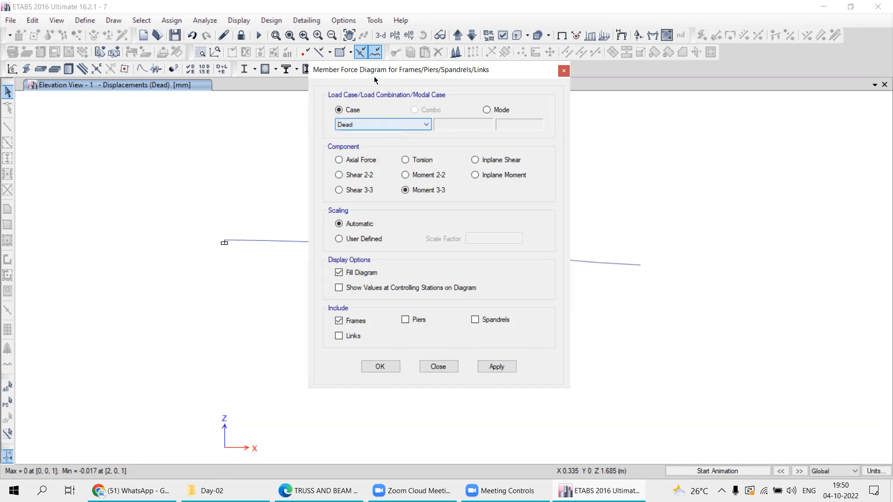
{"action": "left_click", "coordinate": [340, 174]}
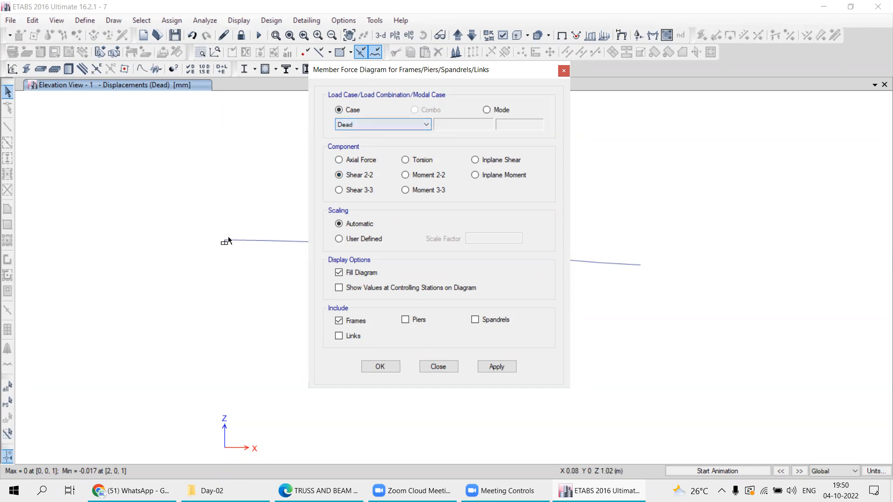
{"action": "left_click", "coordinate": [358, 125]}
{"action": "left_click", "coordinate": [344, 143]}
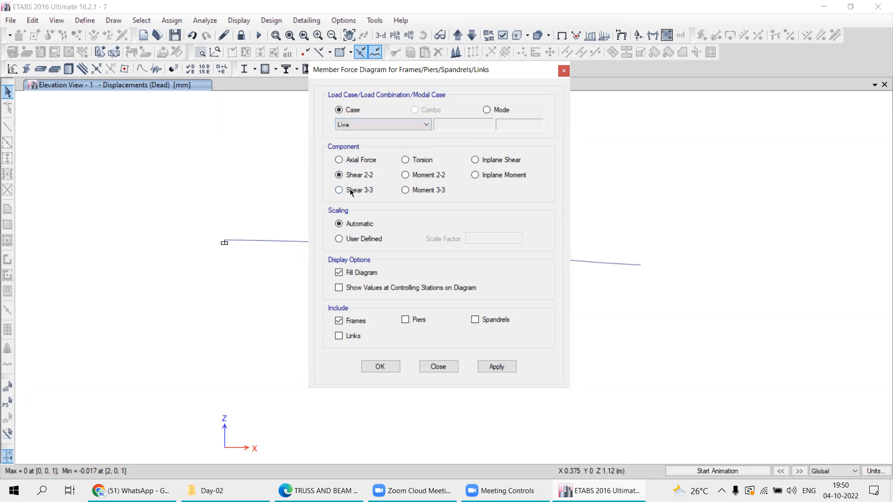
{"action": "left_click", "coordinate": [339, 289]}
{"action": "left_click_drag", "start_coordinate": [381, 74], "coordinate": [726, 15]}
{"action": "left_click", "coordinate": [842, 306]}
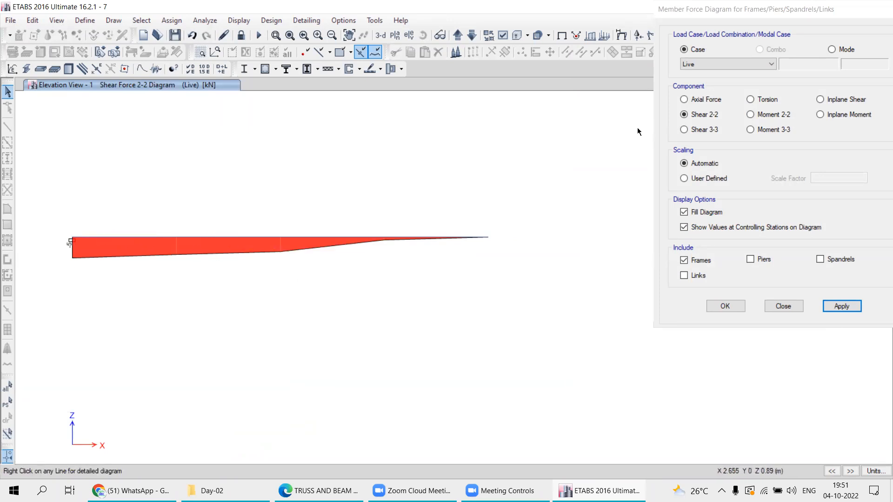
{"action": "left_click", "coordinate": [745, 39]}
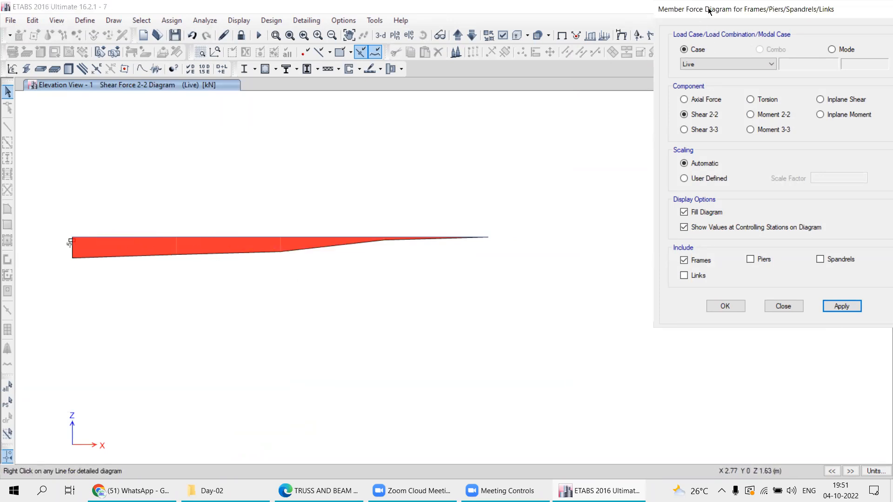
{"action": "left_click_drag", "start_coordinate": [688, 10], "coordinate": [594, 64]}
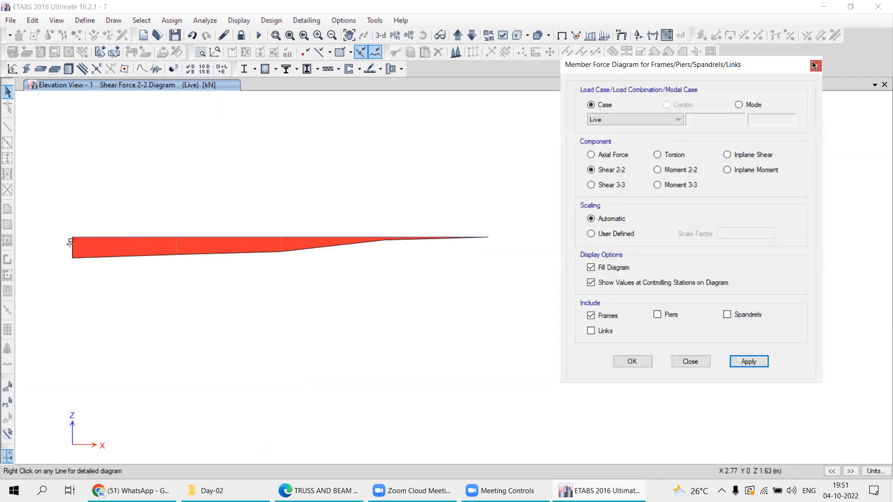
{"action": "left_click", "coordinate": [815, 64]}
- Open the beam's detailed diagram window showing its equivalent loads, shear, moment and deflection
{"action": "middle_click_drag", "start_coordinate": [239, 285], "coordinate": [399, 300]}
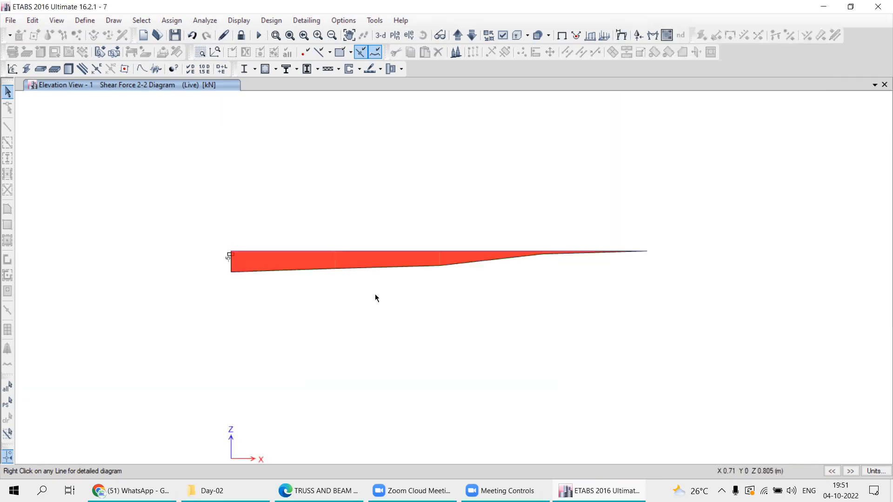
{"action": "mouse_move", "coordinate": [312, 252]}
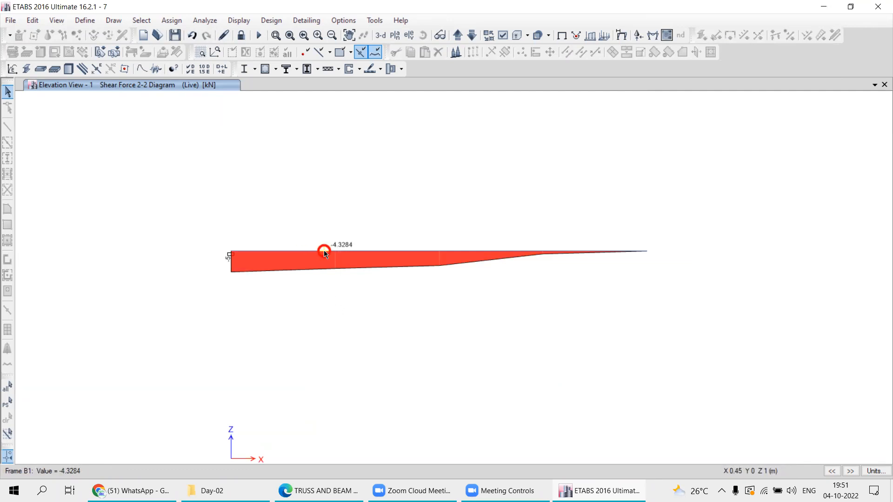
{"action": "right_click", "coordinate": [324, 253]}
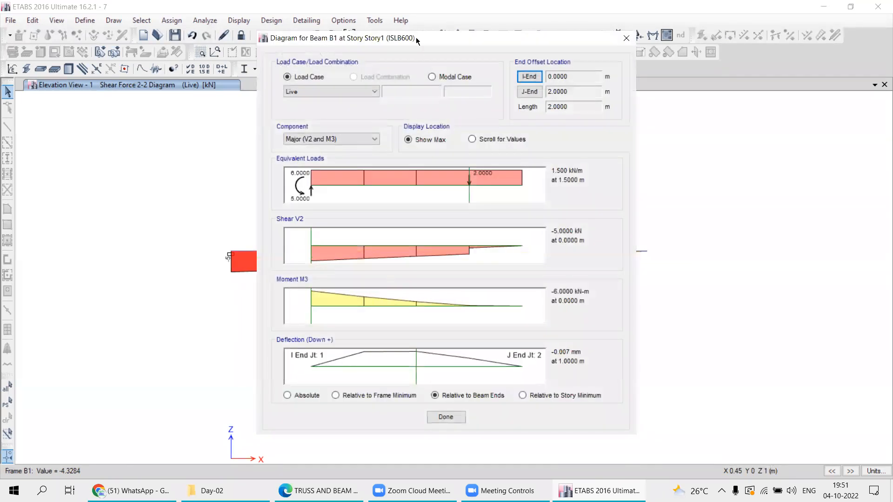
{"action": "left_click_drag", "start_coordinate": [391, 41], "coordinate": [370, 41]}
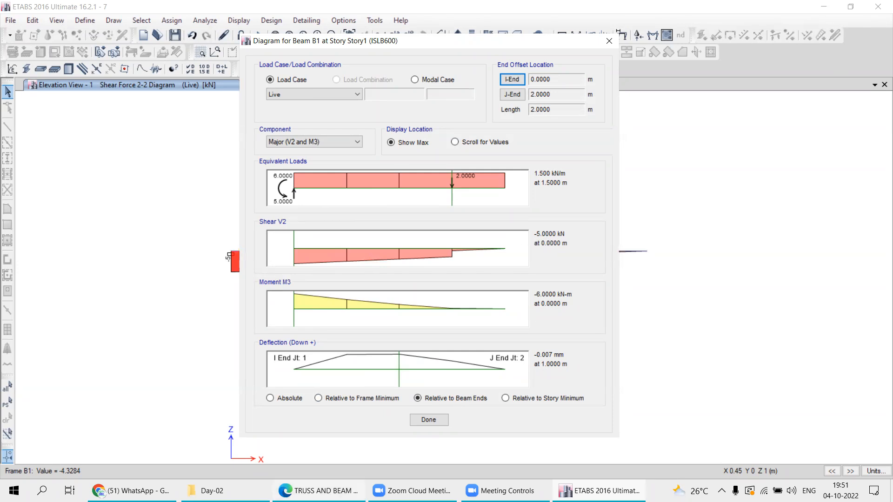
- Switch to the TRUSS AND BEAM EXAMPLE PDF in Edge, view the solution's S.F. and B.M. diagrams, and return to ETABS
{"action": "left_click", "coordinate": [319, 490]}
{"action": "scroll", "coordinate": [416, 314], "scroll_direction": "down", "scroll_amount": 3}
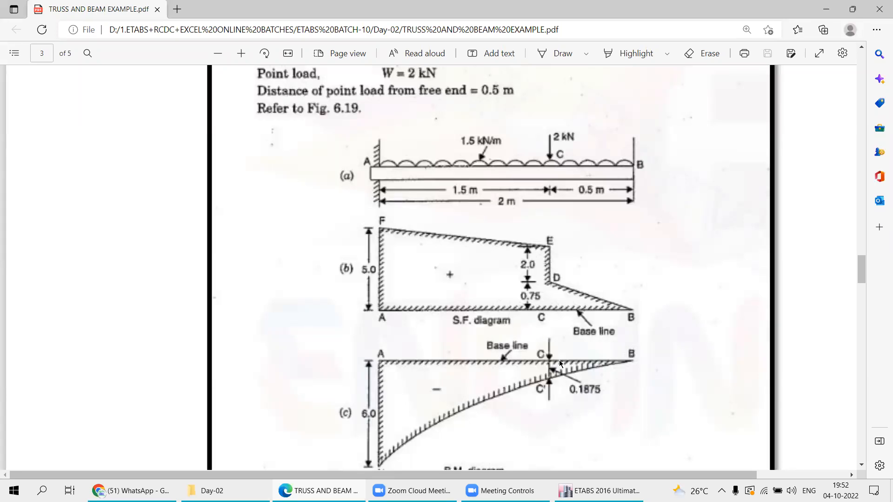
{"action": "left_click", "coordinate": [599, 491]}
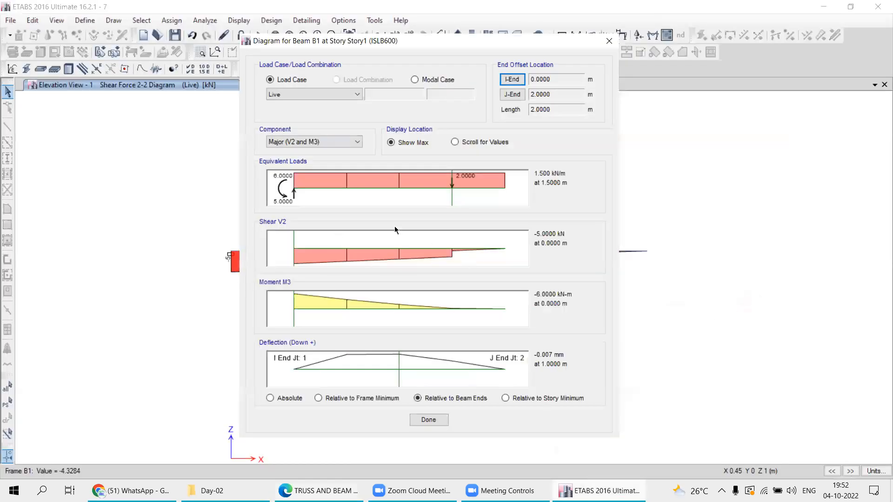
- Read the beam's shear and moment at the point load by setting the Scroll for Values location to 1.5 m
{"action": "left_click_drag", "start_coordinate": [296, 243], "coordinate": [452, 245]}
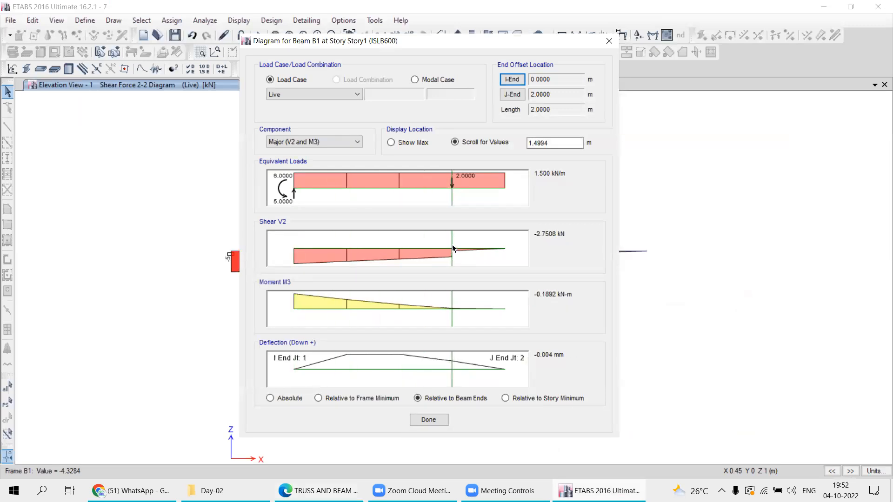
{"action": "double_click", "coordinate": [553, 142]}
{"action": "type", "text": "1"}
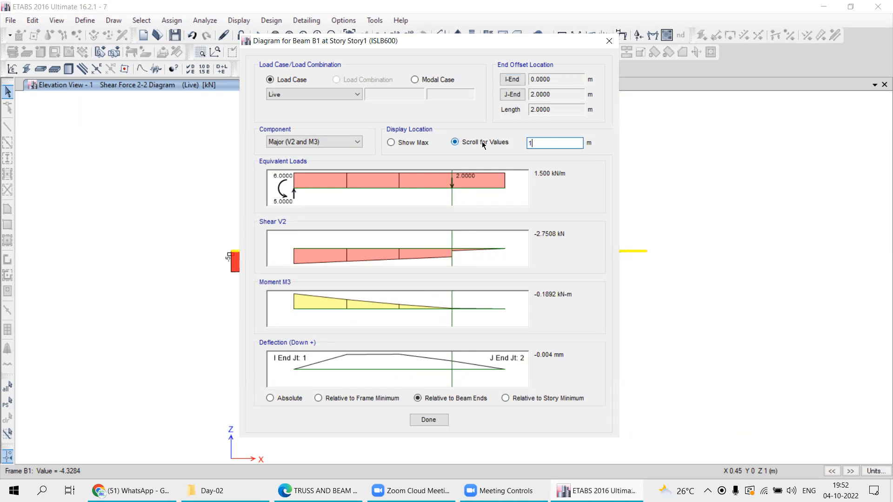
{"action": "type", "text": ".5"}
{"action": "key", "text": "Tab"}
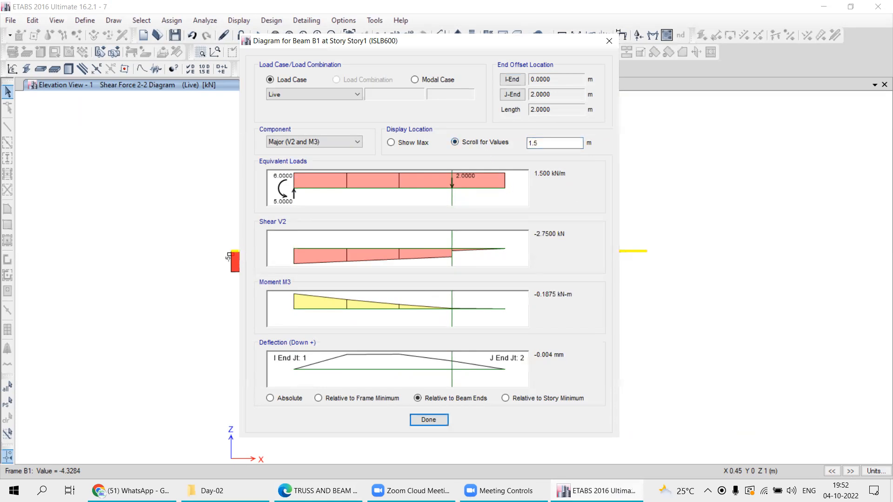
- Compare the beam results at 1.5 m and 0 m with the S.F. and B.M. diagrams in the Edge PDF
{"action": "key", "text": "alt+Tab"}
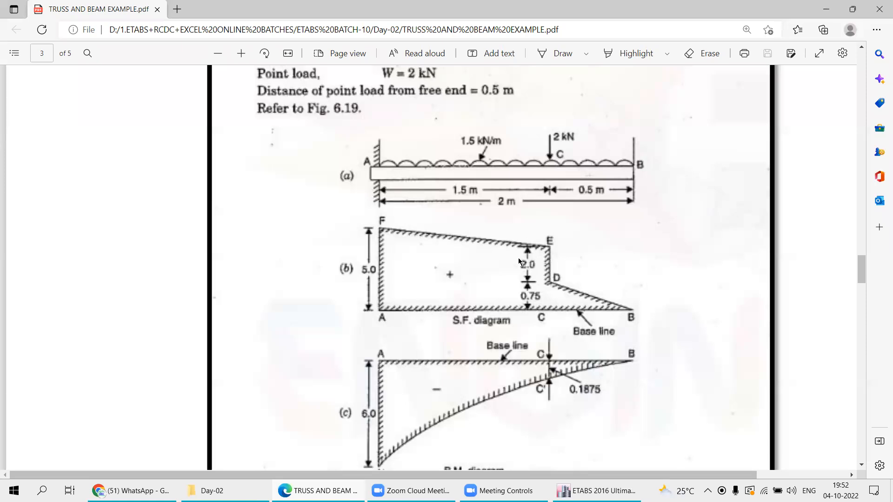
{"action": "key", "text": "alt+Tab"}
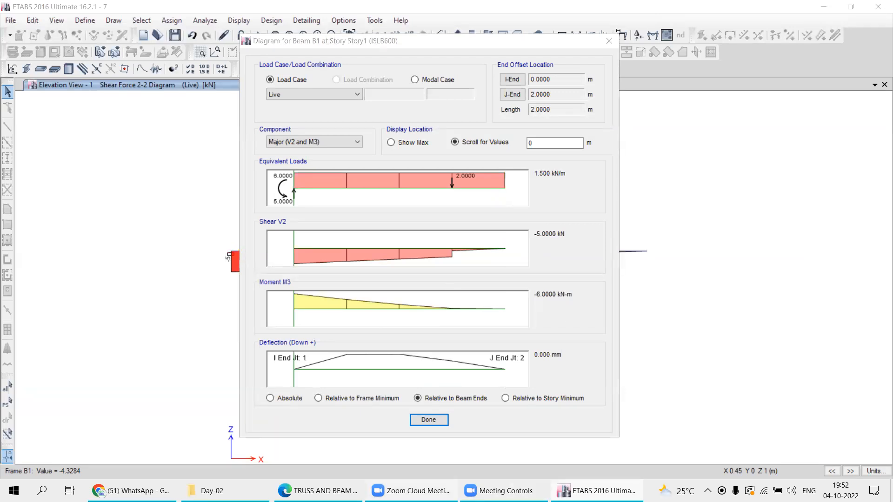
{"action": "left_click", "coordinate": [318, 491]}
{"action": "scroll", "coordinate": [381, 288], "scroll_direction": "down", "scroll_amount": 6}
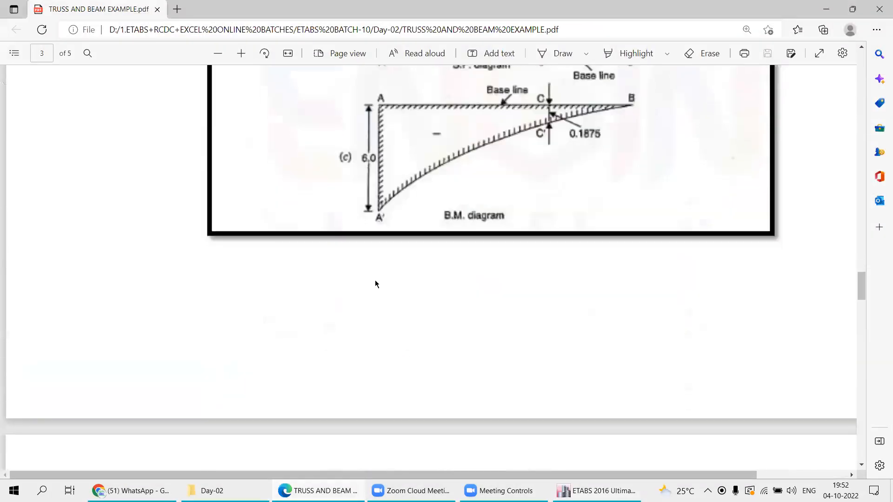
- Set the beam diagram's Scroll for Values location to 1.5 m and compare the shear and moment with the Edge PDF's solution diagrams
{"action": "scroll", "coordinate": [526, 223], "scroll_direction": "up", "scroll_amount": 3}
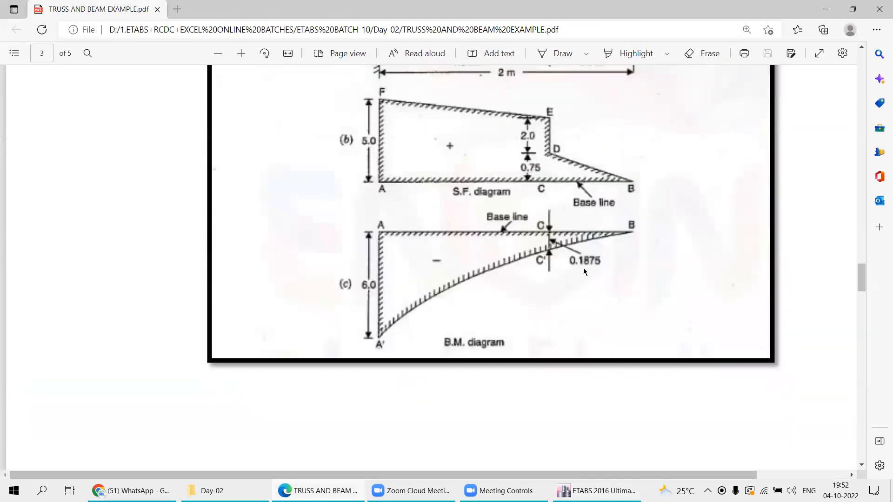
{"action": "key", "text": "alt+Tab"}
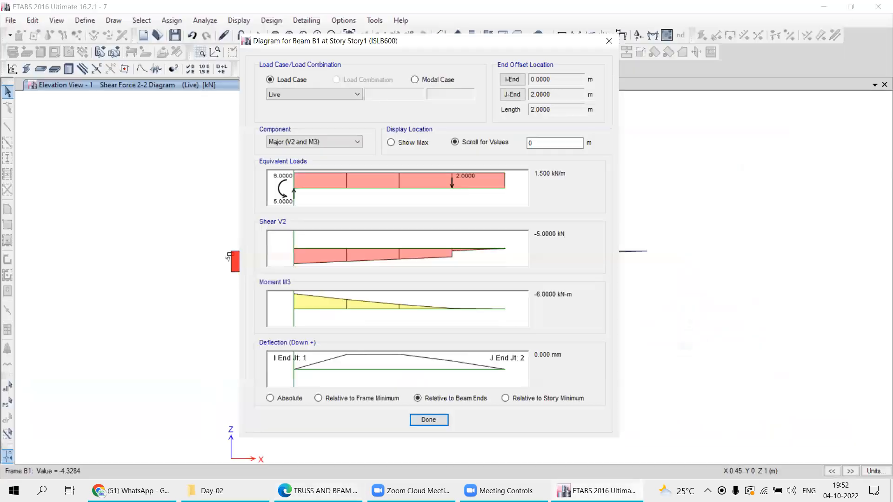
{"action": "type", "text": "1.5"}
{"action": "key", "text": "Tab"}
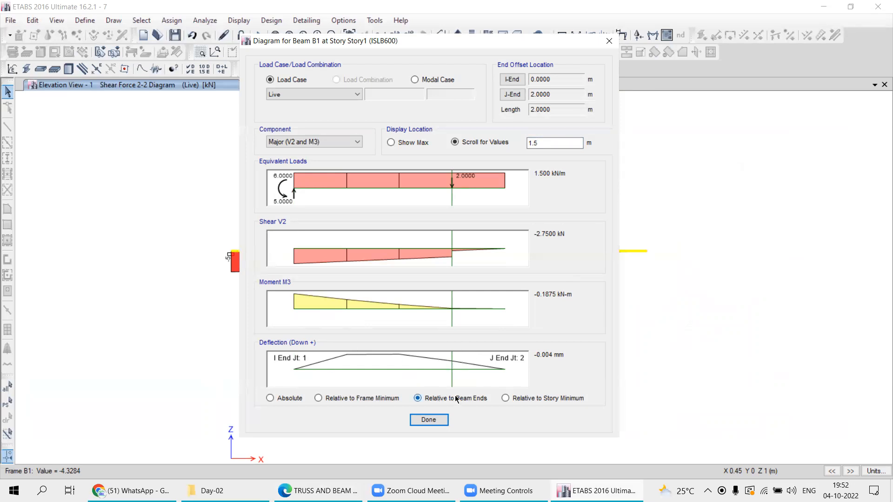
{"action": "left_click", "coordinate": [303, 490]}
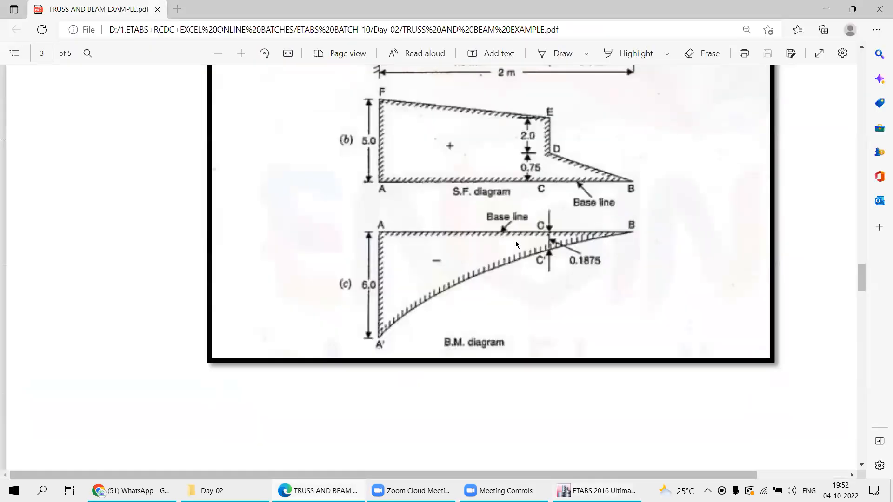
{"action": "scroll", "coordinate": [512, 265], "scroll_direction": "down", "scroll_amount": 3}
{"action": "scroll", "coordinate": [509, 274], "scroll_direction": "up", "scroll_amount": 7}
{"action": "scroll", "coordinate": [466, 367], "scroll_direction": "down", "scroll_amount": 5}
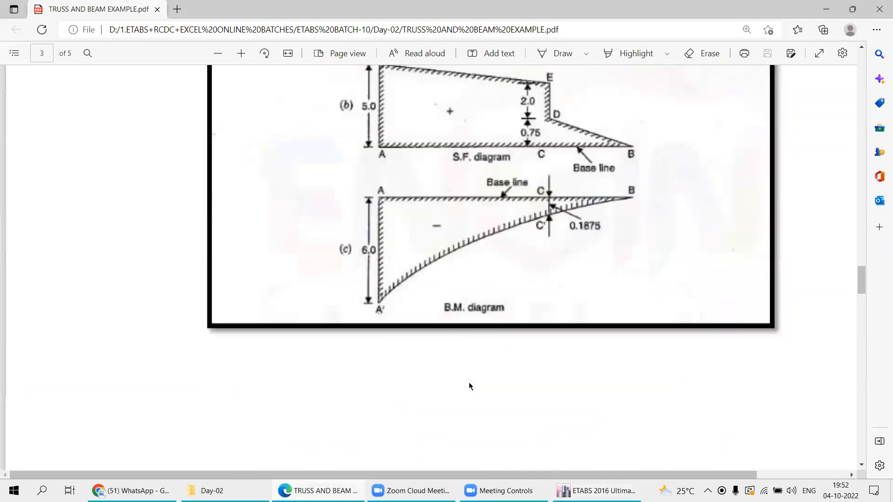
{"action": "scroll", "coordinate": [470, 386], "scroll_direction": "down", "scroll_amount": 1}
{"action": "key", "text": "alt+Tab"}
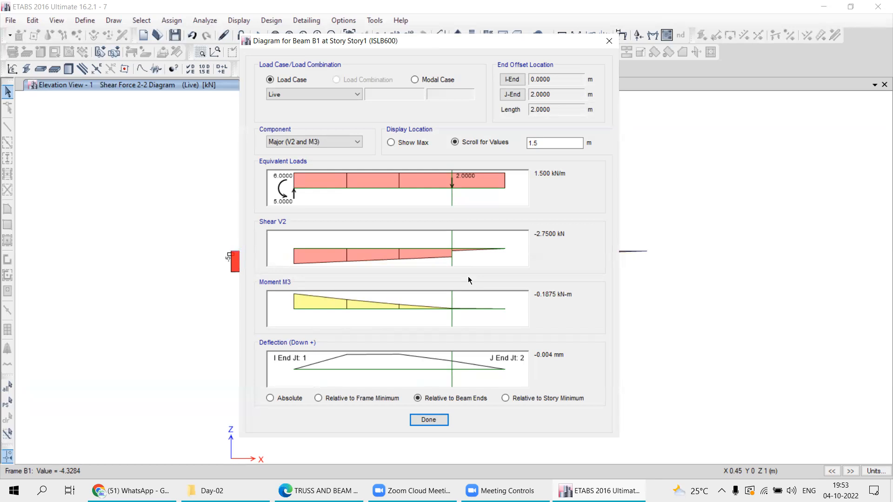
- Close the beam diagram window and view the overhanging beam problem of Fig. Q. 7 on page 4 of the PDF in Edge
{"action": "left_click", "coordinate": [610, 41]}
{"action": "left_click", "coordinate": [318, 491]}
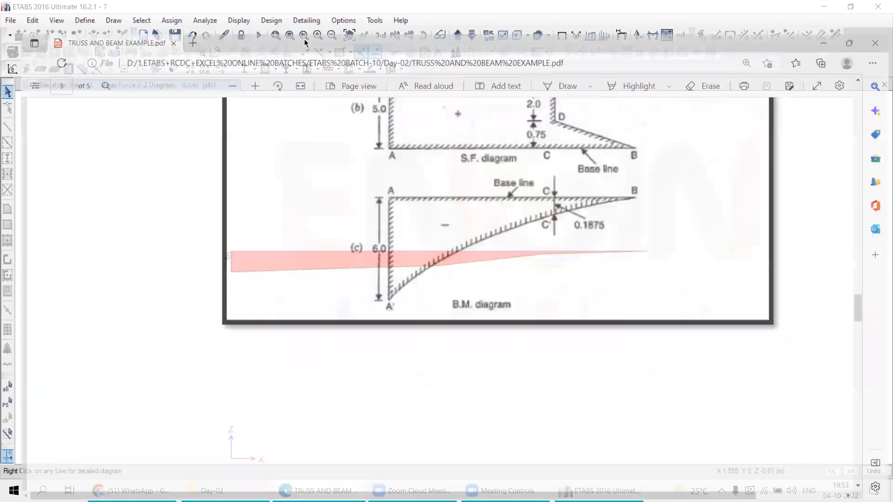
{"action": "scroll", "coordinate": [446, 217], "scroll_direction": "down", "scroll_amount": 5}
{"action": "scroll", "coordinate": [446, 217], "scroll_direction": "down", "scroll_amount": 4}
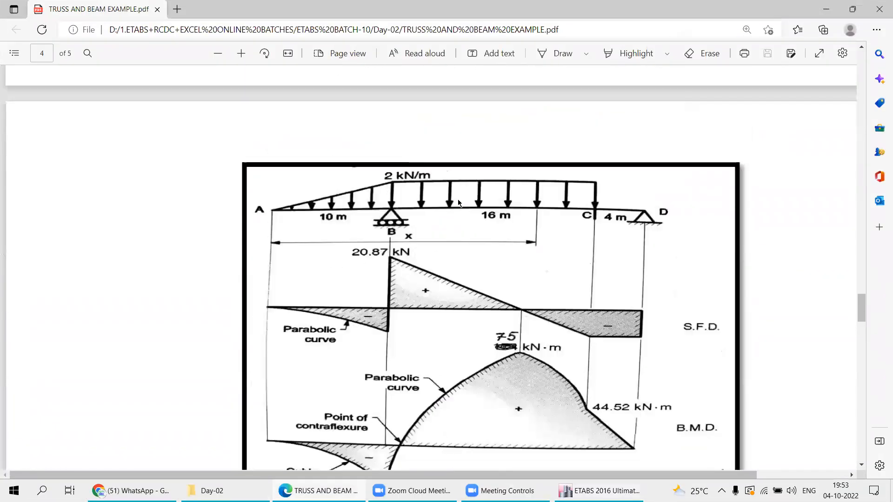
{"action": "scroll", "coordinate": [455, 206], "scroll_direction": "up", "scroll_amount": 1}
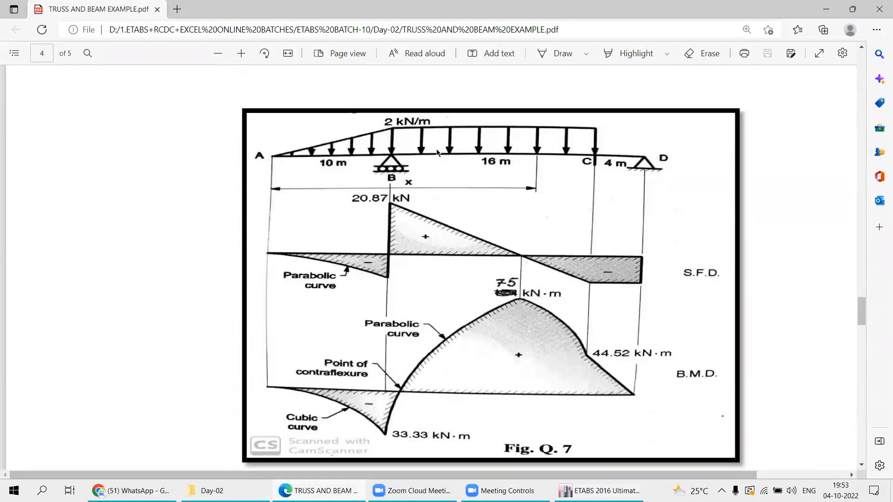
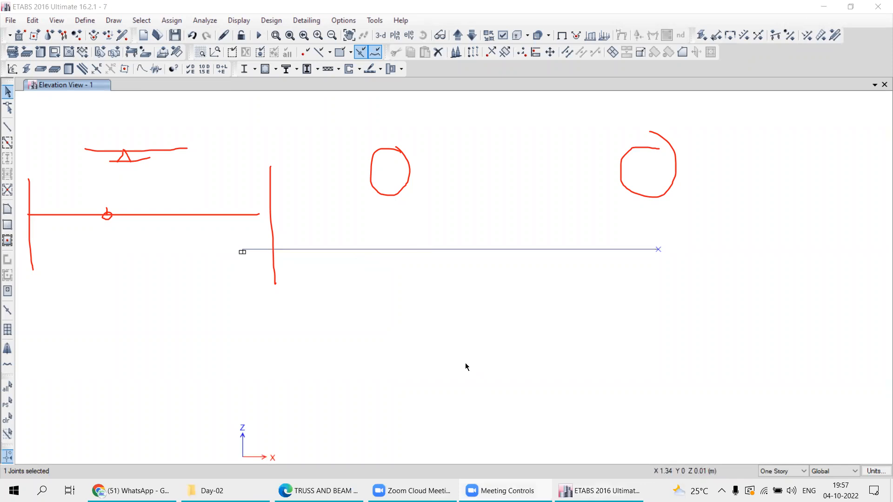
{"action": "left_click_drag", "start_coordinate": [395, 254], "coordinate": [412, 232]}
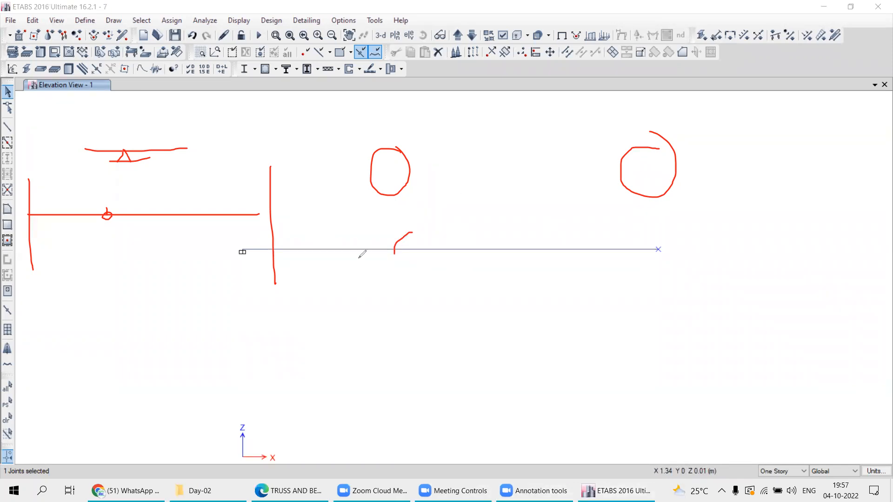
{"action": "left_click_drag", "start_coordinate": [397, 248], "coordinate": [392, 251]}
{"action": "left_click_drag", "start_coordinate": [368, 230], "coordinate": [445, 284]}
{"action": "left_click_drag", "start_coordinate": [659, 246], "coordinate": [259, 241]}
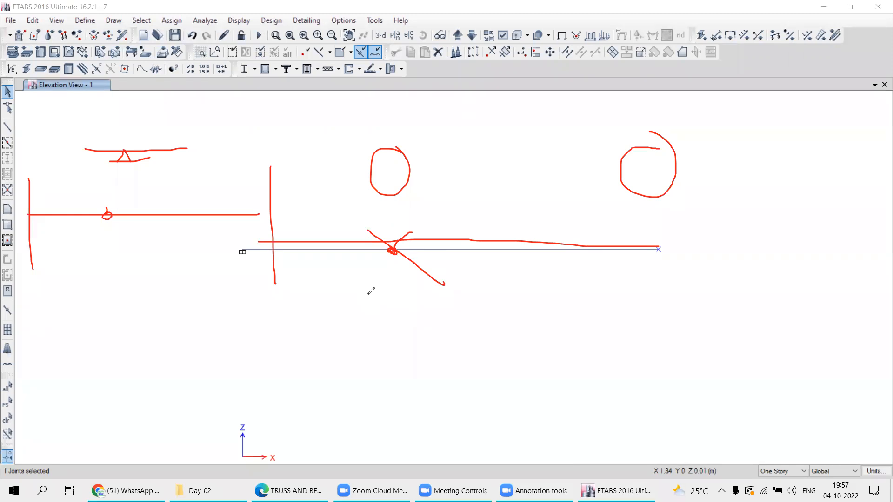
{"action": "left_click", "coordinate": [386, 254]}
{"action": "left_click", "coordinate": [248, 328]}
{"action": "mouse_move", "coordinate": [343, 332]}
{"action": "left_mouse_down"}
{"action": "mouse_move", "coordinate": [372, 333]}
{"action": "mouse_move", "coordinate": [365, 347]}
{"action": "mouse_move", "coordinate": [377, 359]}
{"action": "mouse_move", "coordinate": [608, 334]}
{"action": "mouse_move", "coordinate": [693, 335]}
{"action": "mouse_move", "coordinate": [684, 351]}
{"action": "mouse_move", "coordinate": [720, 355]}
{"action": "left_mouse_up"}
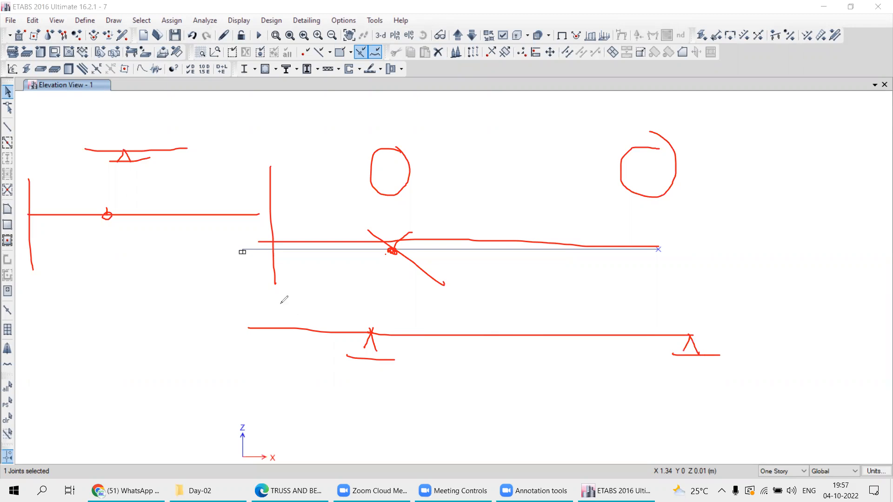
{"action": "left_click_drag", "start_coordinate": [282, 315], "coordinate": [321, 284]}
{"action": "left_click_drag", "start_coordinate": [502, 315], "coordinate": [592, 275]}
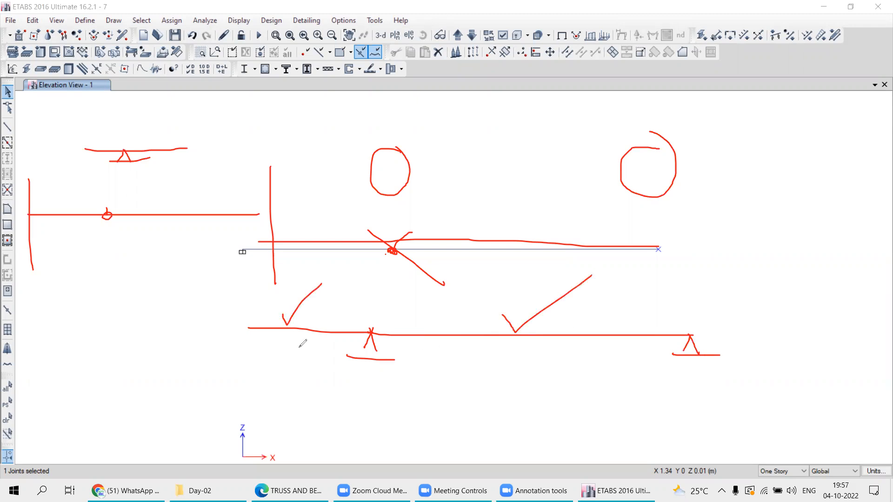
{"action": "mouse_move", "coordinate": [294, 336]}
{"action": "left_mouse_down"}
{"action": "mouse_move", "coordinate": [285, 337]}
{"action": "mouse_move", "coordinate": [289, 357]}
{"action": "left_mouse_up"}
{"action": "left_click_drag", "start_coordinate": [512, 366], "coordinate": [537, 388]}
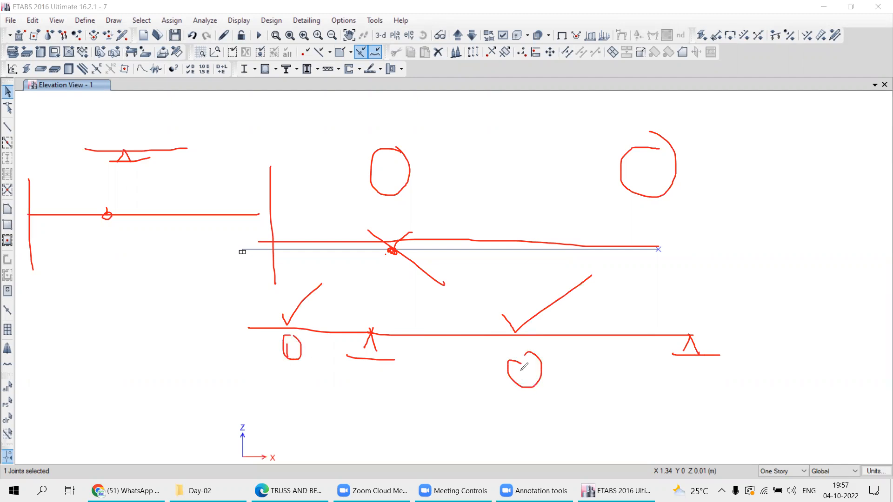
{"action": "left_click_drag", "start_coordinate": [249, 300], "coordinate": [248, 374]}
{"action": "left_click_drag", "start_coordinate": [374, 294], "coordinate": [370, 391]}
{"action": "left_click_drag", "start_coordinate": [684, 290], "coordinate": [682, 414]}
{"action": "mouse_move", "coordinate": [370, 318]}
{"action": "left_mouse_down"}
{"action": "mouse_move", "coordinate": [357, 339]}
{"action": "mouse_move", "coordinate": [351, 316]}
{"action": "left_mouse_up"}
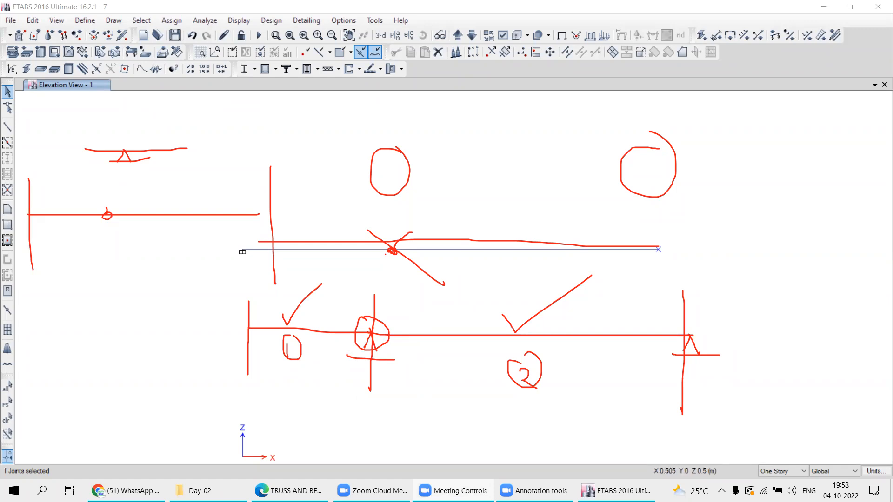
{"action": "mouse_move", "coordinate": [454, 491]}
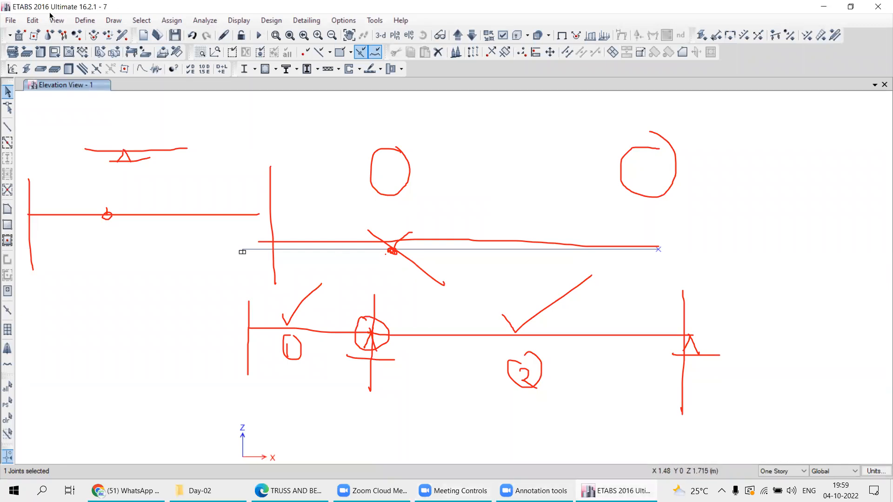
- Start a new model without saving changes, using built-in settings with Metric SI units, Indian steel sections, IS 800:2007 and IS 456:2000
{"action": "left_click", "coordinate": [32, 21]}
{"action": "mouse_move", "coordinate": [8, 21]}
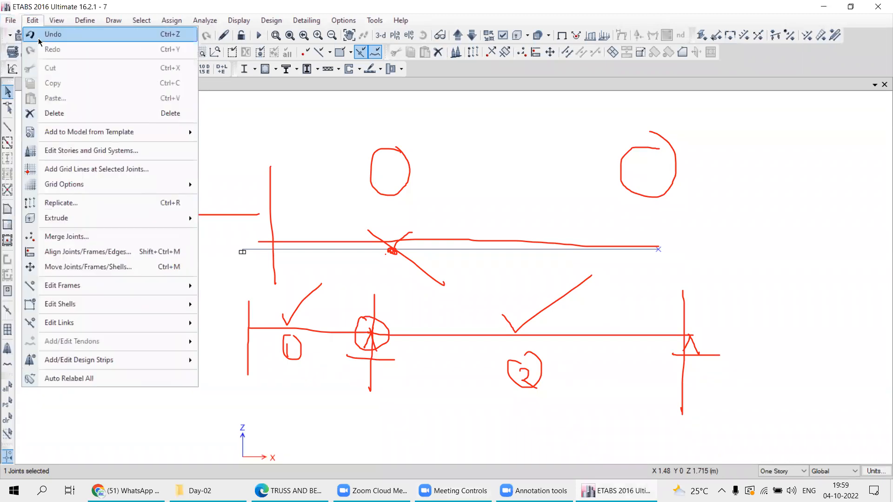
{"action": "left_click", "coordinate": [22, 35]}
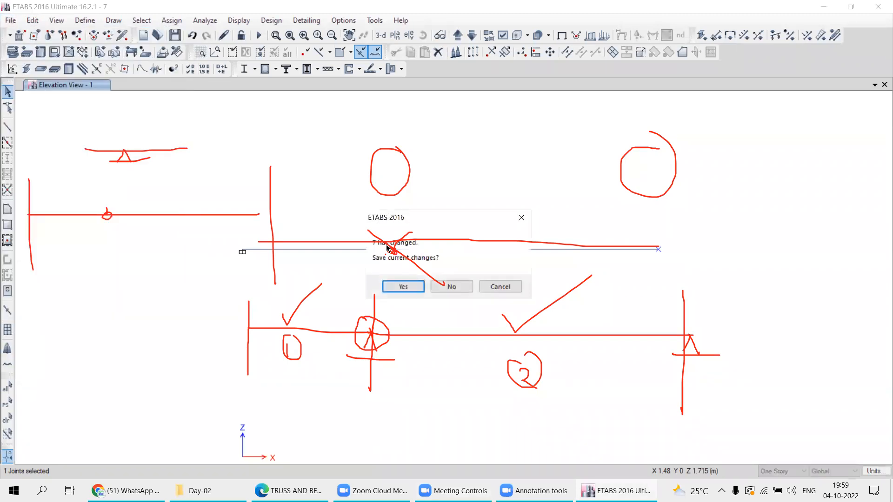
{"action": "left_click", "coordinate": [452, 288]}
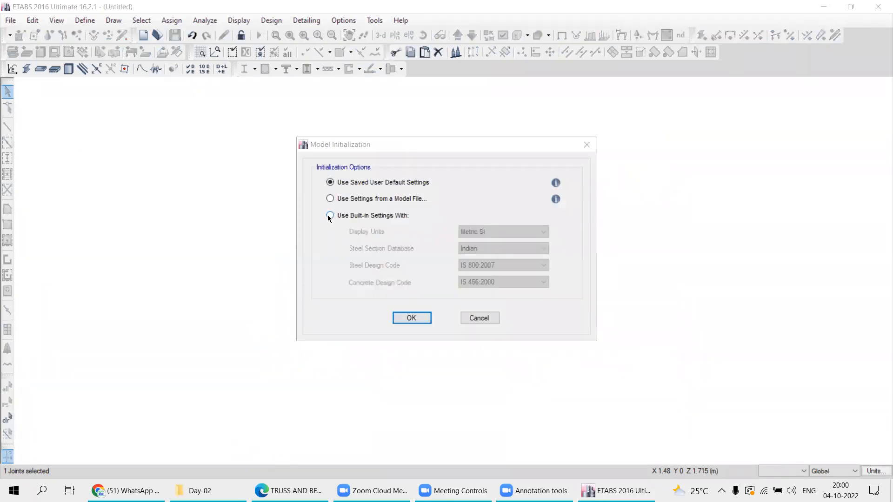
{"action": "left_click", "coordinate": [330, 215]}
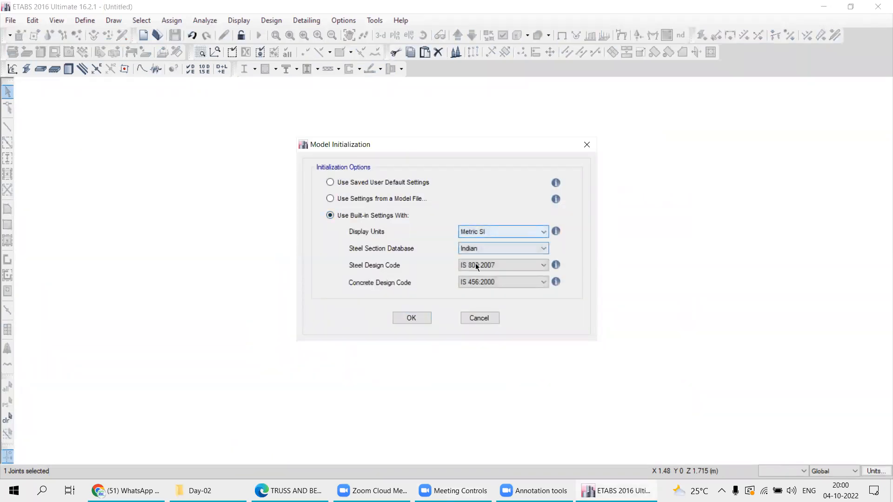
{"action": "left_click", "coordinate": [411, 319]}
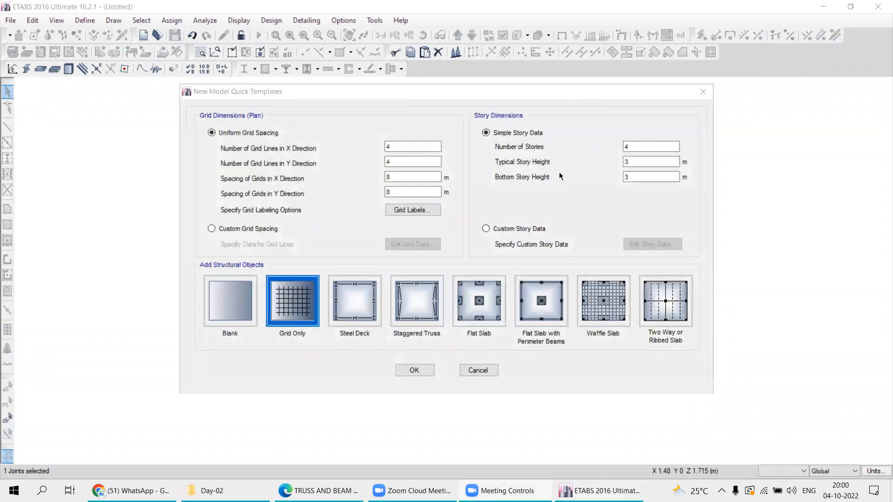
- Define 3 grid lines in X and 1 in Y, choose custom grid spacing and display the grid data as spacing
{"action": "double_click", "coordinate": [389, 147]}
{"action": "type", "text": "3"}
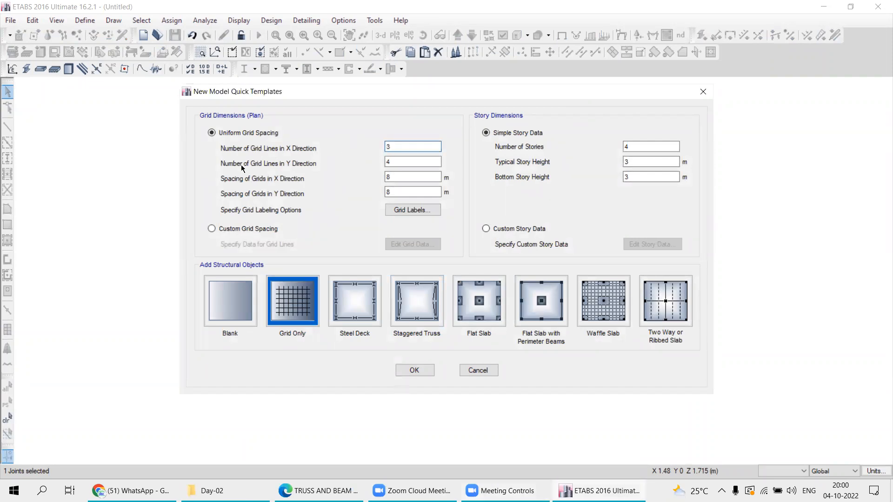
{"action": "key", "text": "Tab"}
{"action": "left_click", "coordinate": [211, 230]}
{"action": "left_click", "coordinate": [407, 245]}
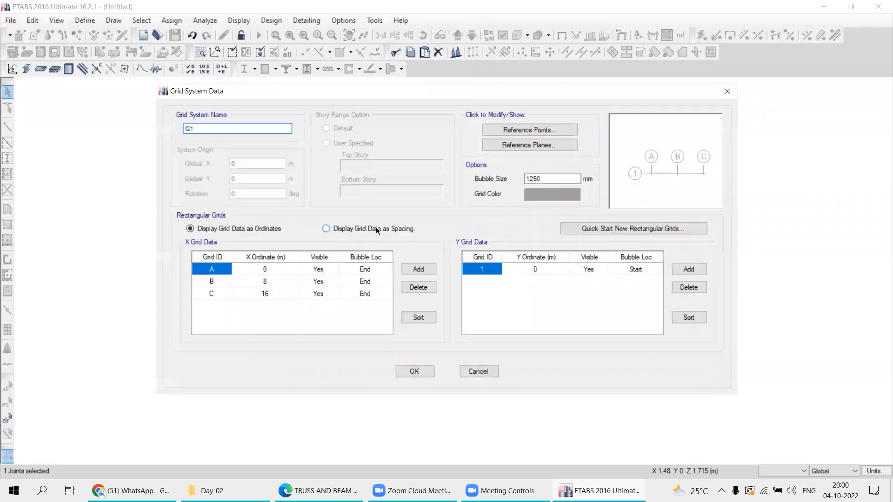
{"action": "left_click", "coordinate": [327, 229]}
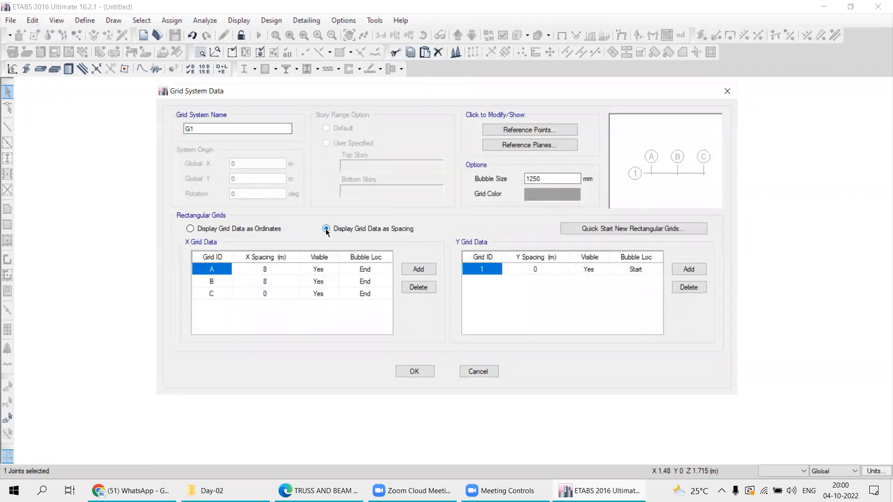
- Following the beam spans in the Edge PDF, set the X spacing to 10 m for grid A and 20 m for grid B
{"action": "left_click", "coordinate": [318, 491]}
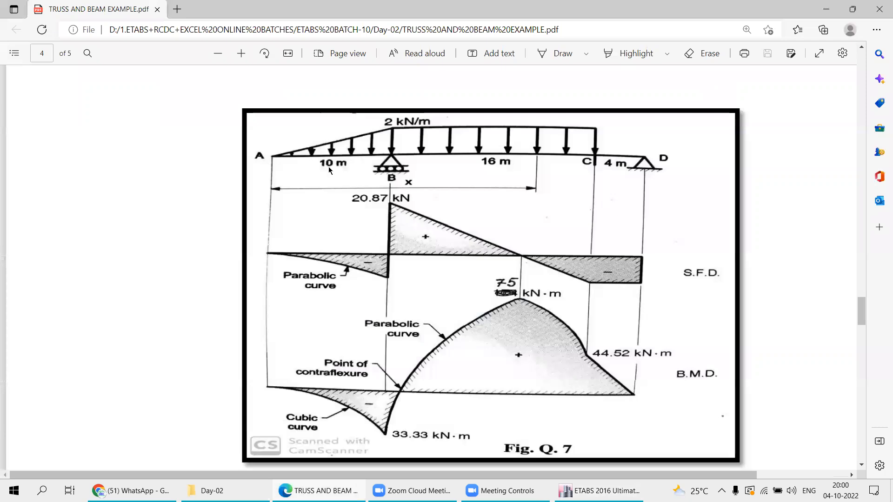
{"action": "key", "text": "alt+Tab"}
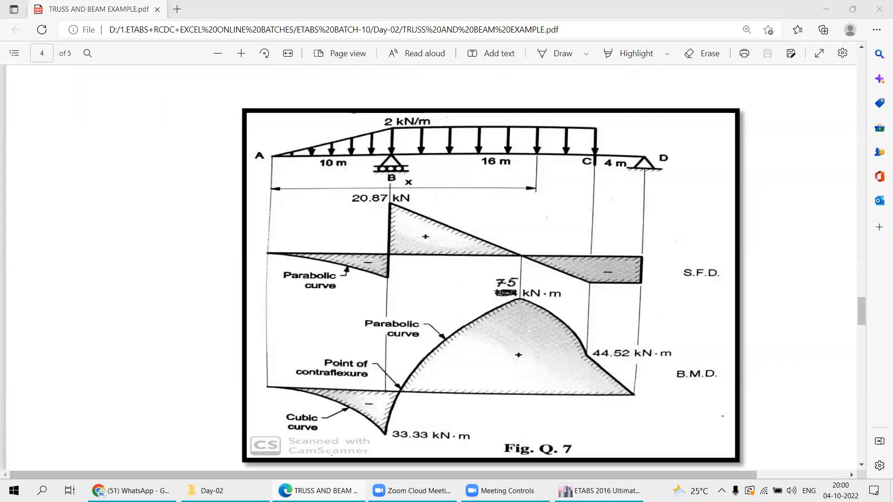
{"action": "left_click", "coordinate": [260, 273]}
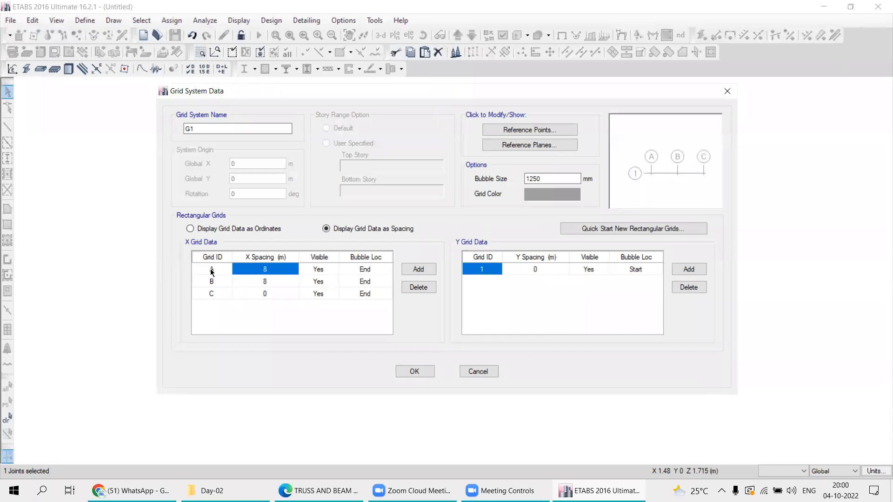
{"action": "type", "text": "10"}
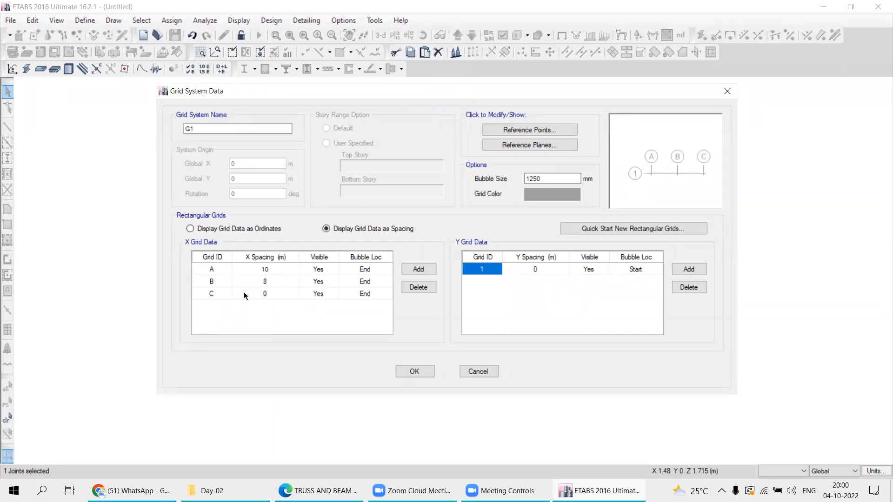
{"action": "key", "text": "alt+Tab"}
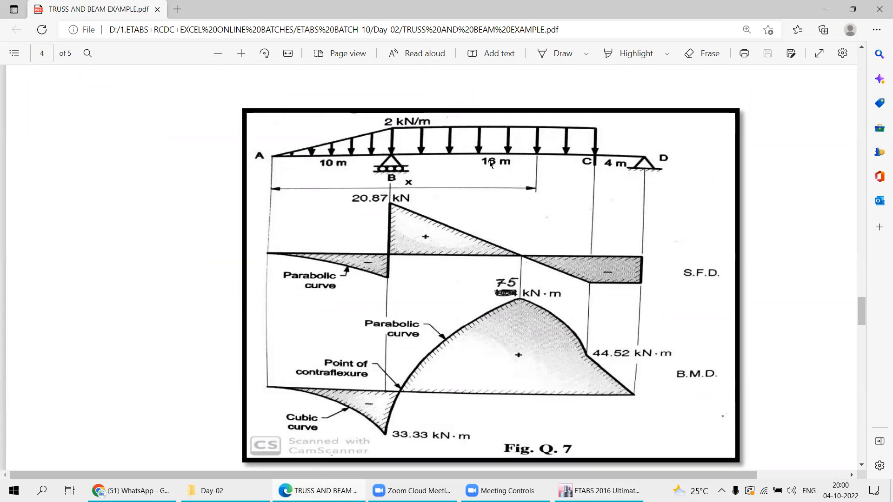
{"action": "key", "text": "alt+Tab"}
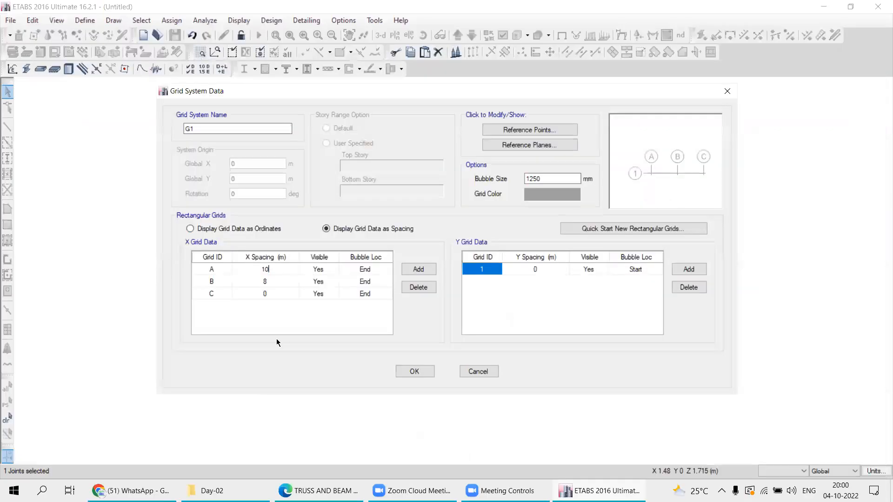
{"action": "left_click", "coordinate": [273, 285]}
{"action": "type", "text": "20"}
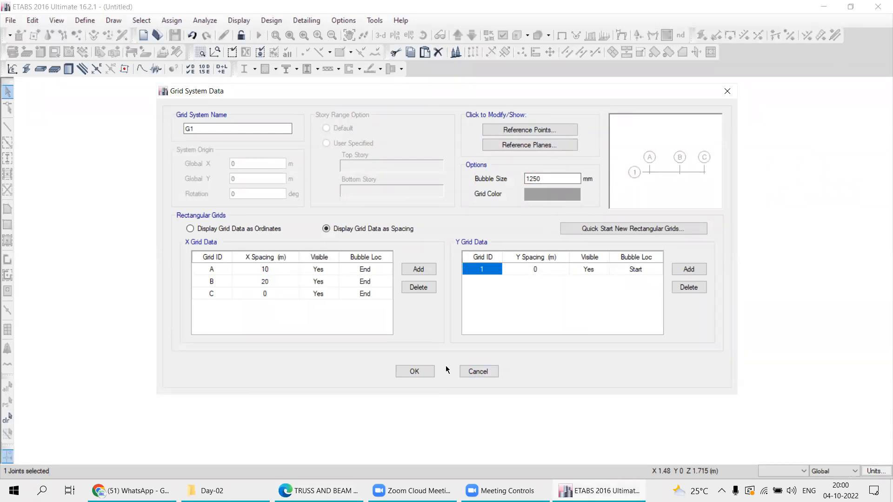
{"action": "left_click", "coordinate": [412, 372]}
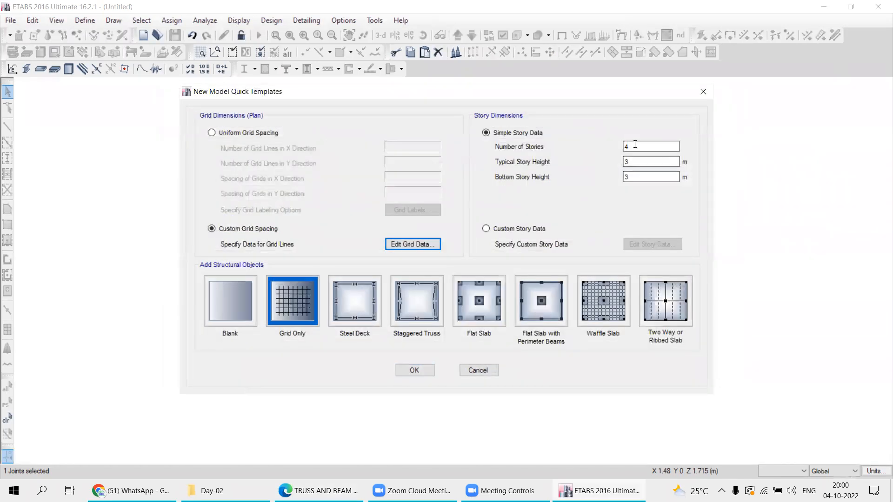
- Set 1 story with typical and bottom story heights of 1 m and create the Grid Only model
{"action": "double_click", "coordinate": [635, 145]}
{"action": "key", "text": "Tab"}
{"action": "type", "text": "1"}
{"action": "key", "text": "Tab"}
{"action": "type", "text": "1"}
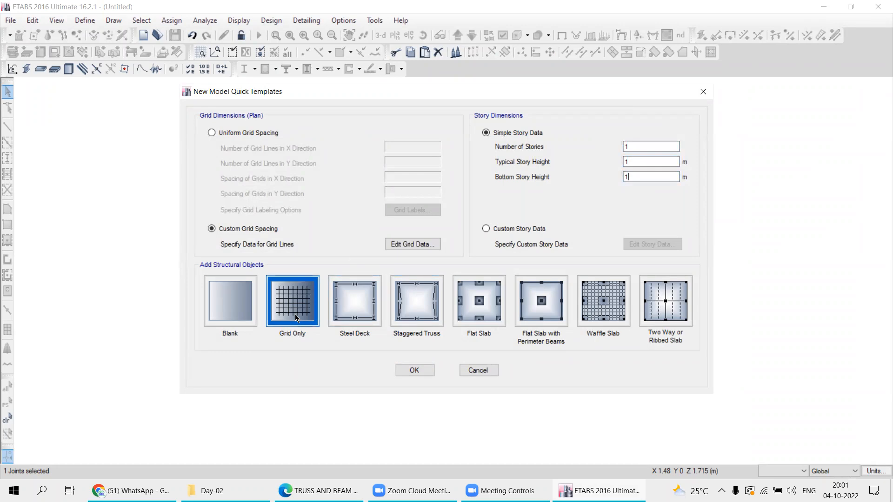
{"action": "left_click", "coordinate": [410, 371]}
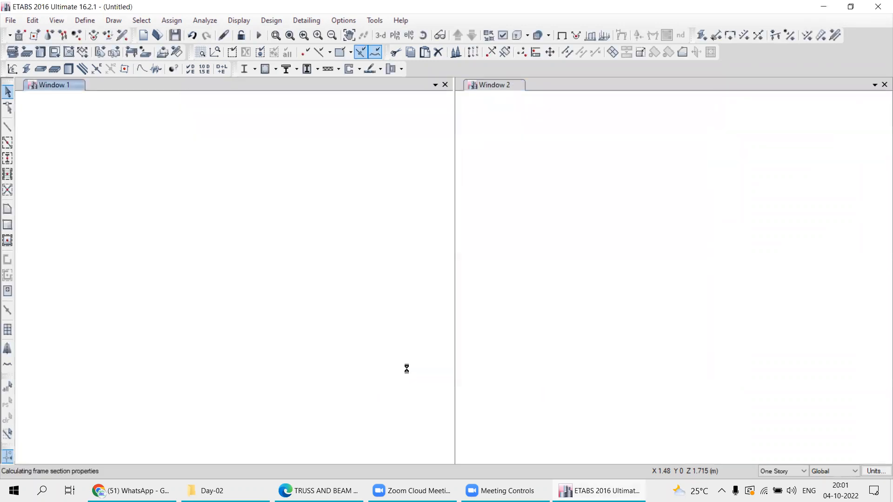
- Close the second view window and show the elevation along grid line 1 in the remaining window
{"action": "left_click", "coordinate": [883, 85]}
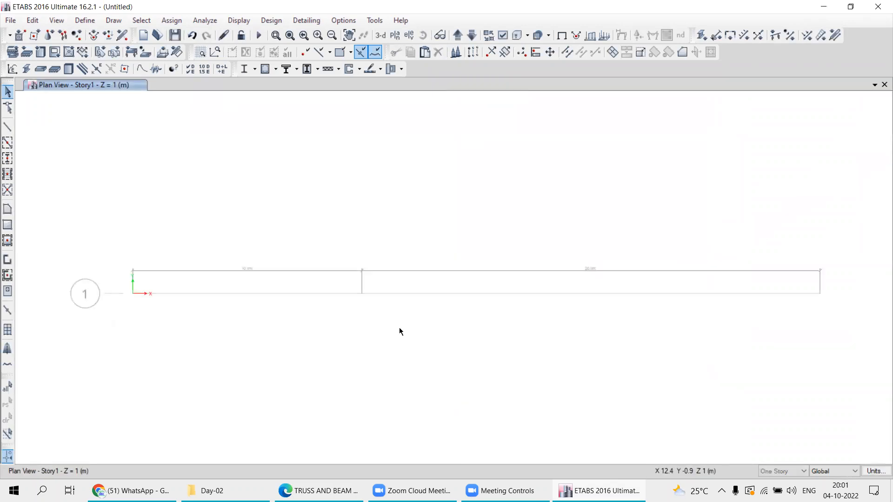
{"action": "left_click", "coordinate": [408, 37]}
{"action": "left_click", "coordinate": [347, 205]}
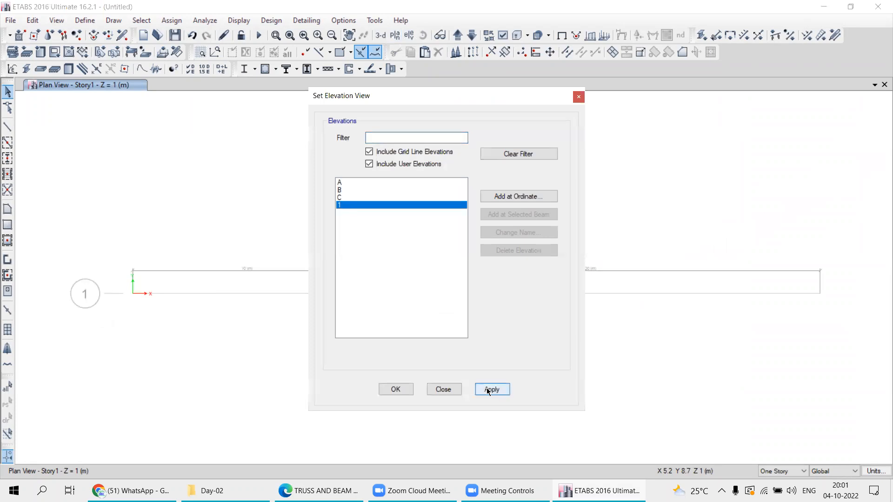
{"action": "left_click", "coordinate": [490, 390]}
{"action": "left_click", "coordinate": [443, 389]}
{"action": "middle_click_drag", "start_coordinate": [281, 365], "coordinate": [301, 259]}
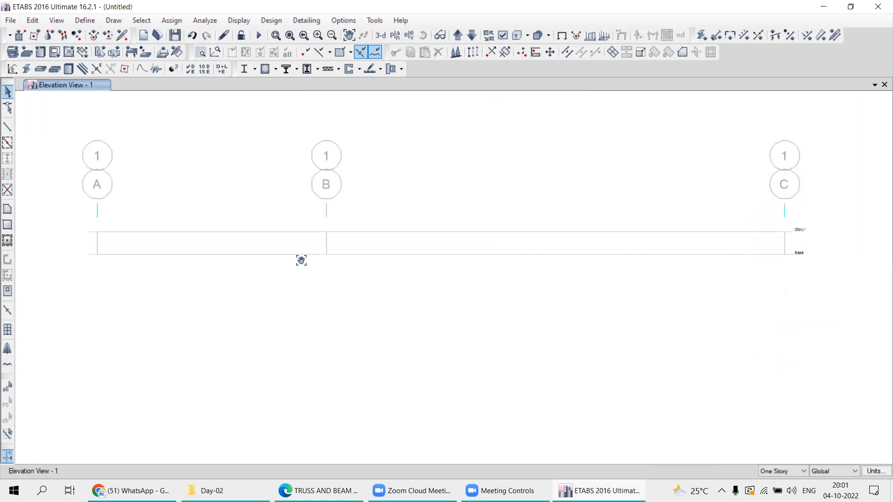
- Draw continuous A-LatBm frame members along Story1 from grid A to B and from grid B to C
{"action": "left_click", "coordinate": [7, 125]}
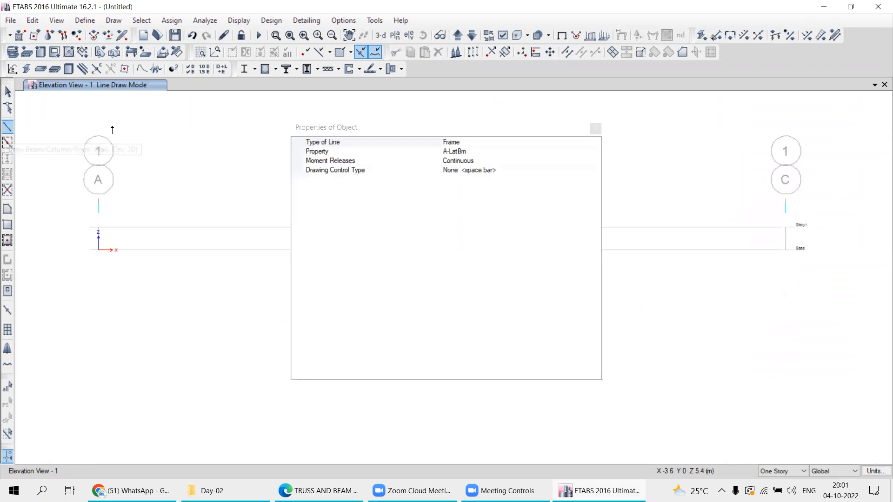
{"action": "left_click", "coordinate": [595, 128]}
{"action": "left_click", "coordinate": [99, 228]}
{"action": "left_click", "coordinate": [328, 228]}
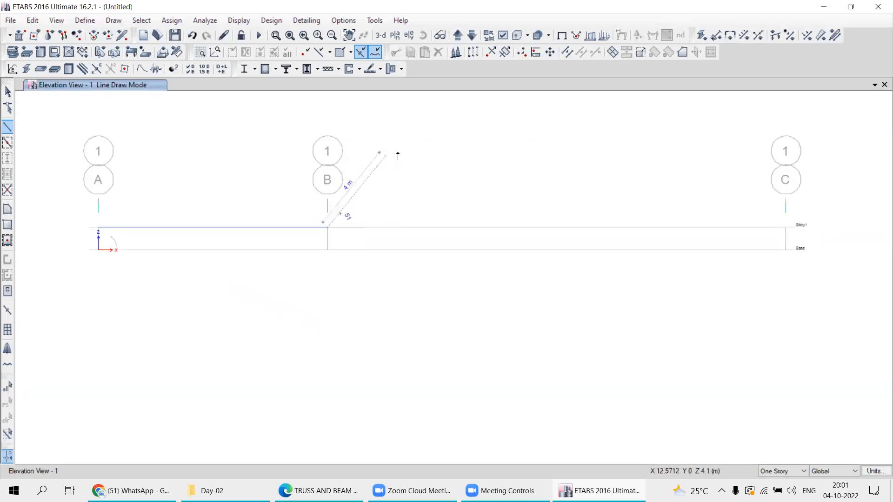
{"action": "left_click", "coordinate": [786, 228]}
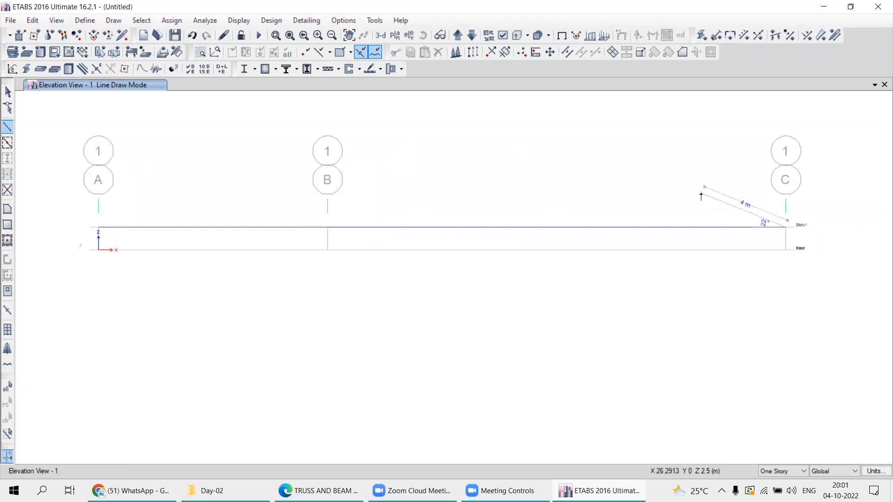
{"action": "right_click", "coordinate": [654, 178]}
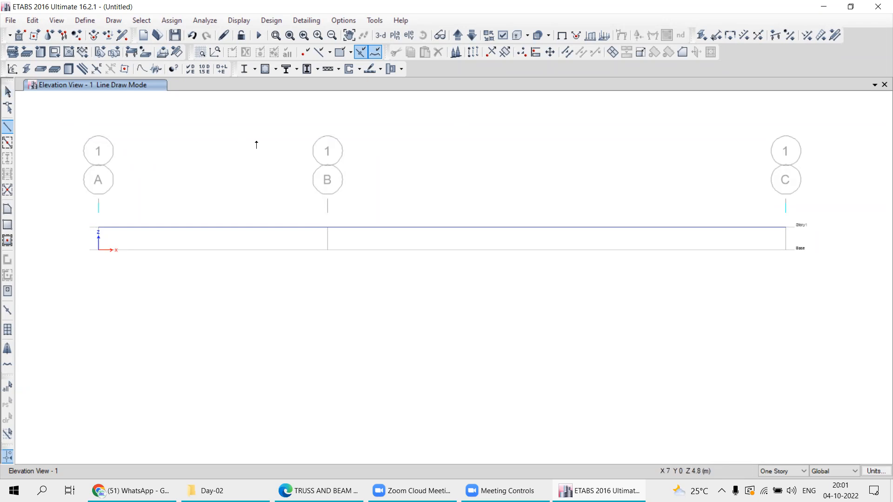
{"action": "left_click", "coordinate": [8, 94]}
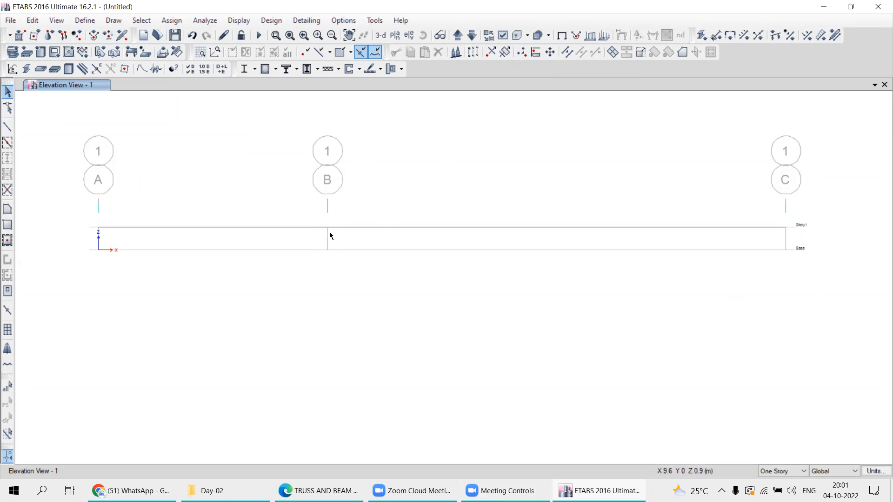
- Check the support at B in the Edge PDF and assign a roller restraint, Translation Z only, to the Story1 joint at grid B
{"action": "left_click_drag", "start_coordinate": [309, 207], "coordinate": [385, 255]}
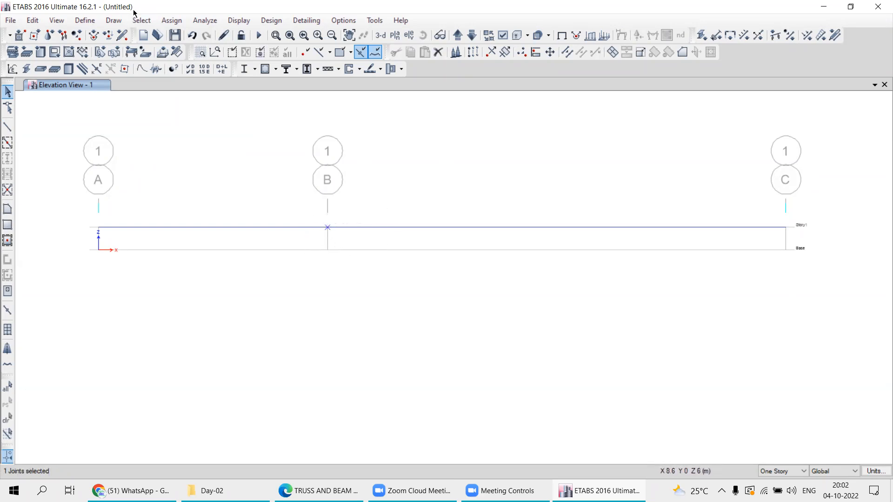
{"action": "left_click", "coordinate": [172, 20]}
{"action": "mouse_move", "coordinate": [190, 37]}
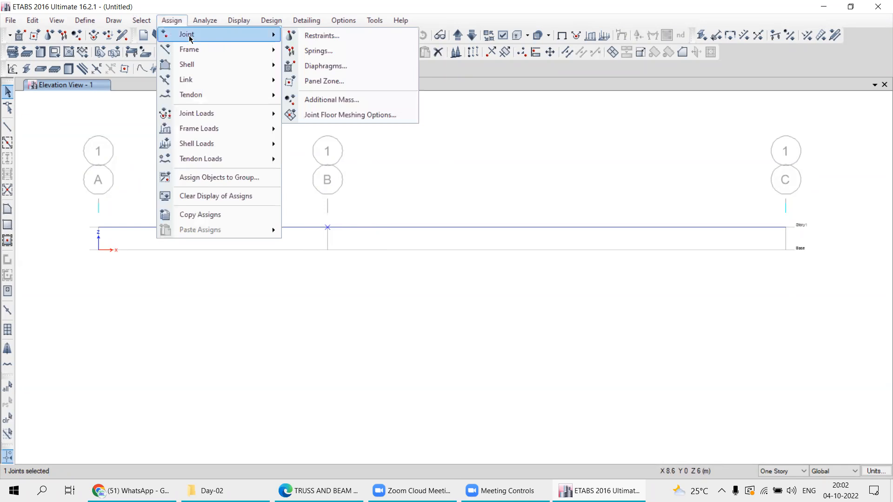
{"action": "left_click", "coordinate": [328, 36]}
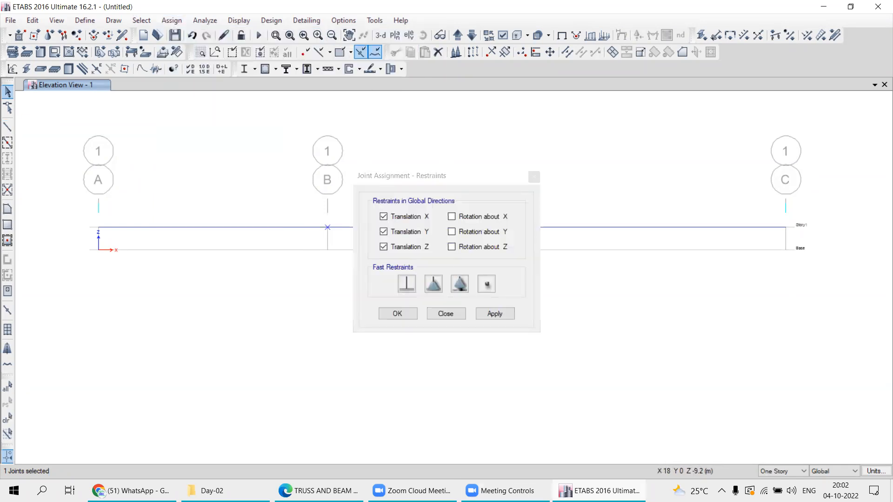
{"action": "left_click", "coordinate": [600, 491]}
{"action": "left_click", "coordinate": [599, 491]}
{"action": "left_click", "coordinate": [319, 492]}
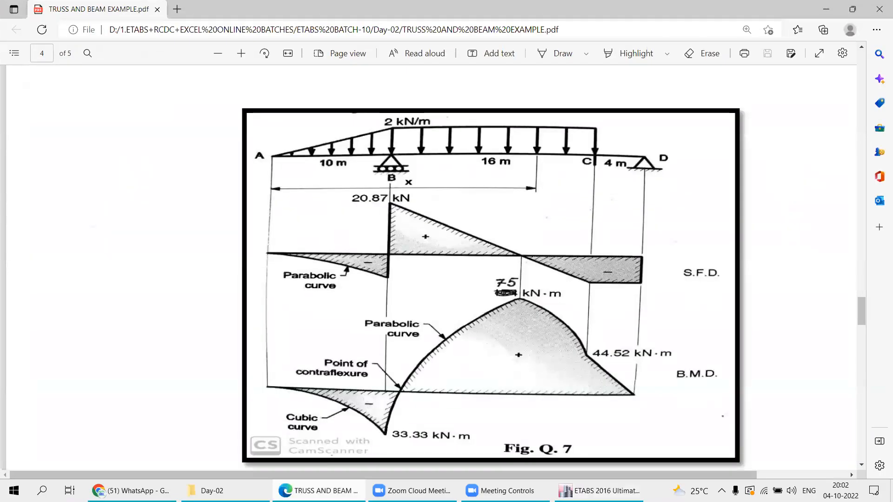
{"action": "left_click", "coordinate": [342, 491]}
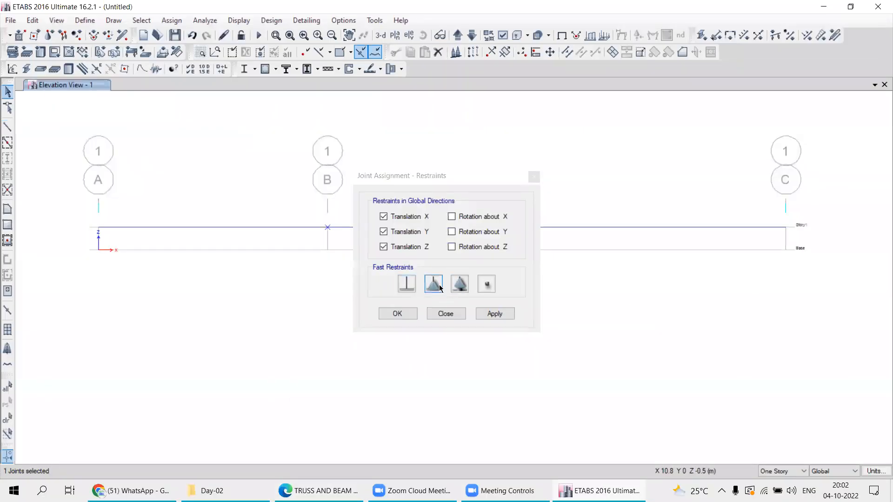
{"action": "left_click", "coordinate": [461, 285]}
{"action": "left_click", "coordinate": [495, 314]}
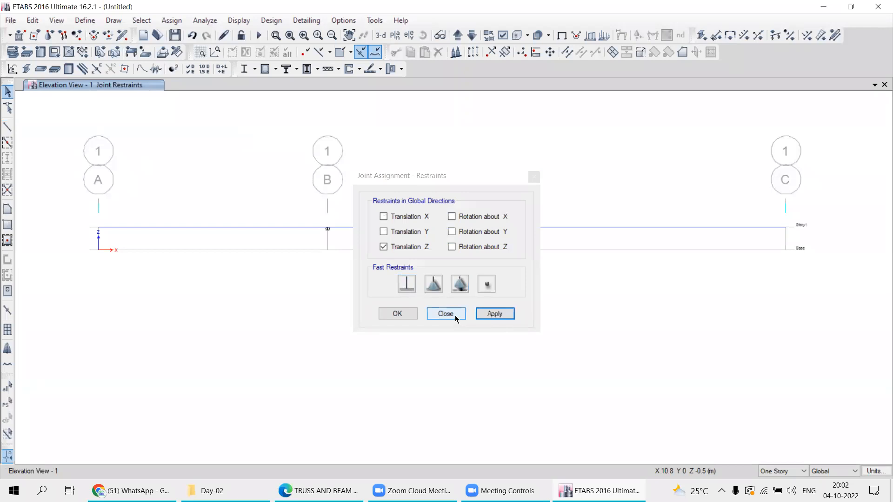
{"action": "left_click", "coordinate": [446, 314]}
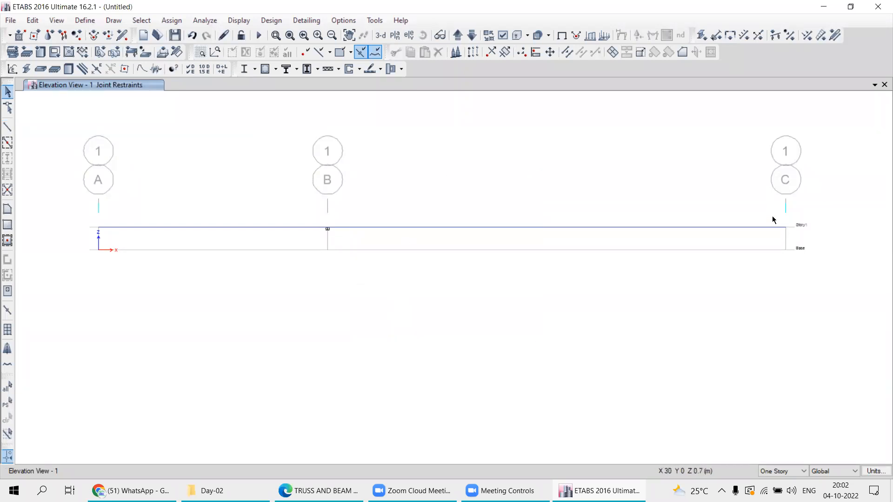
- Check the end support in the Edge PDF and assign a pinned restraint, Translation X, Y and Z, to the Story1 joint at grid C
{"action": "left_click_drag", "start_coordinate": [763, 207], "coordinate": [824, 250]}
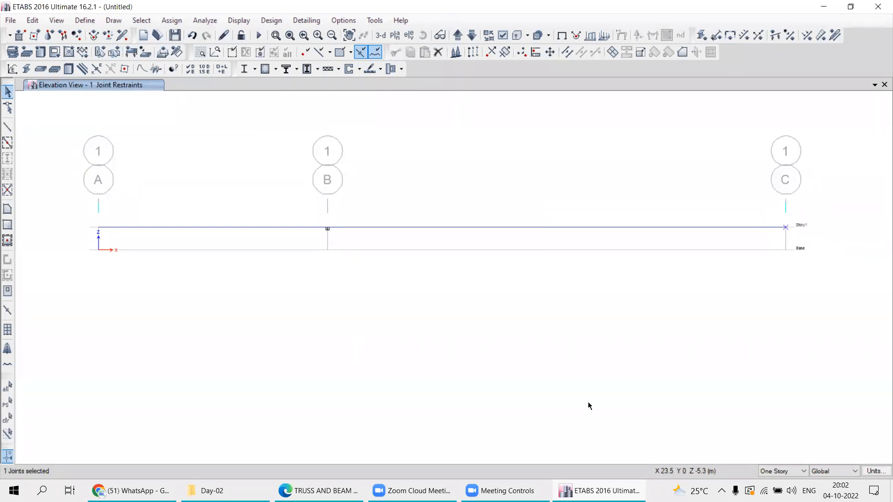
{"action": "key", "text": "alt+Tab"}
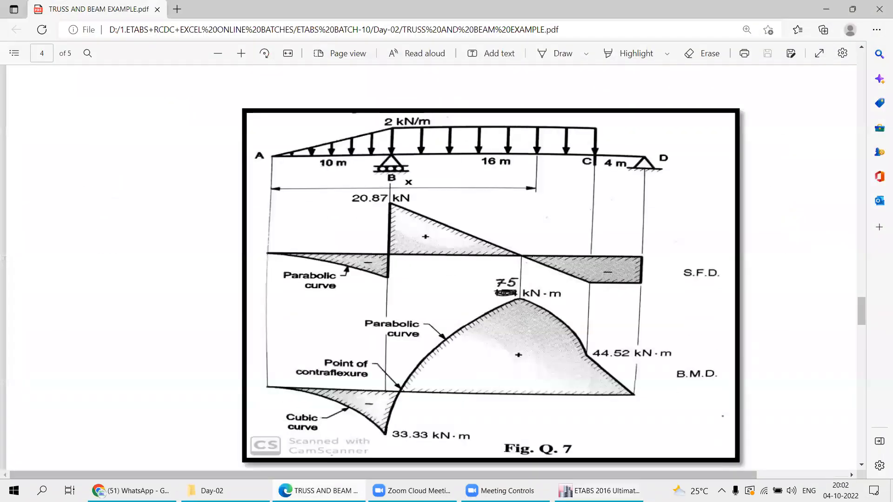
{"action": "key", "text": "alt+Tab"}
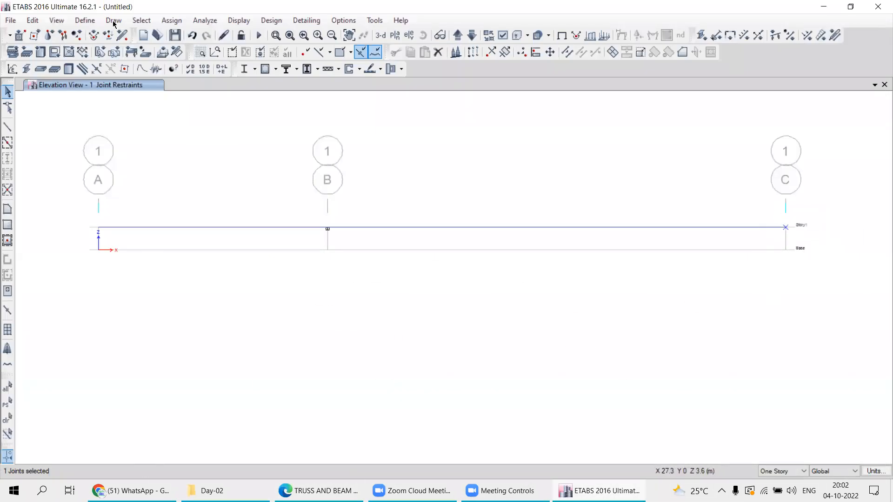
{"action": "left_click", "coordinate": [176, 21]}
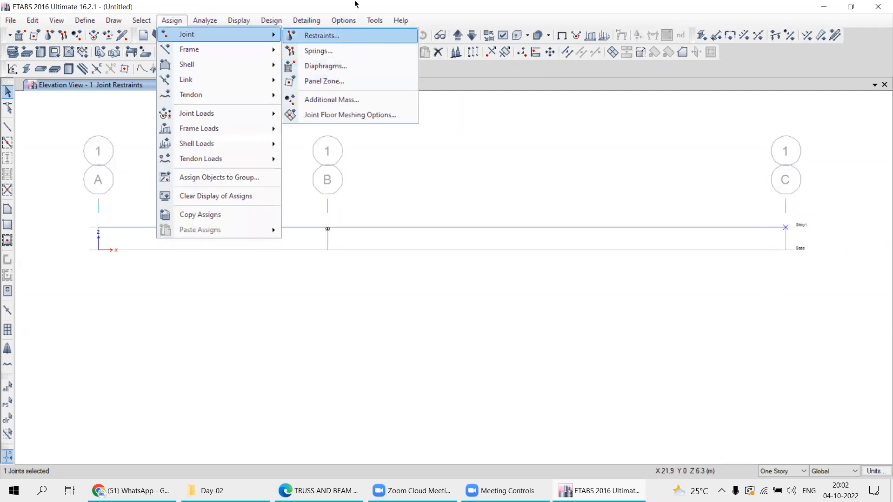
{"action": "mouse_move", "coordinate": [220, 25]}
{"action": "left_click", "coordinate": [171, 21]}
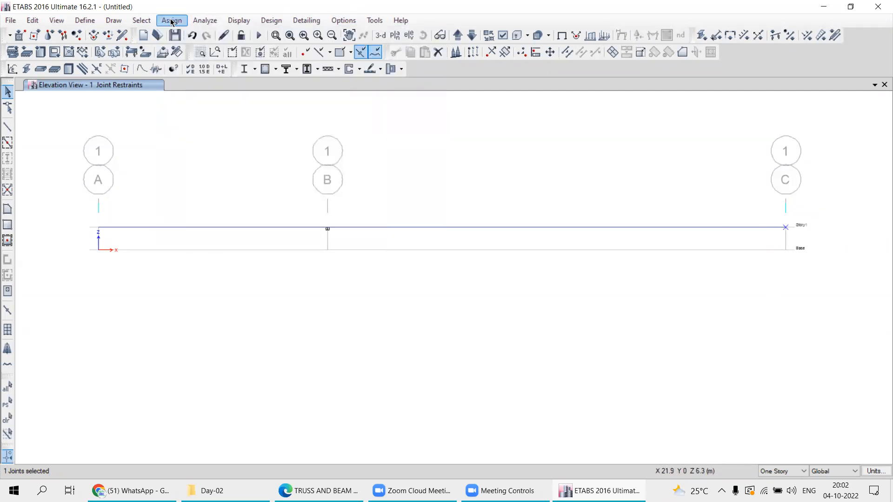
{"action": "left_click", "coordinate": [171, 21]}
{"action": "mouse_move", "coordinate": [191, 34]}
{"action": "left_click", "coordinate": [321, 41]}
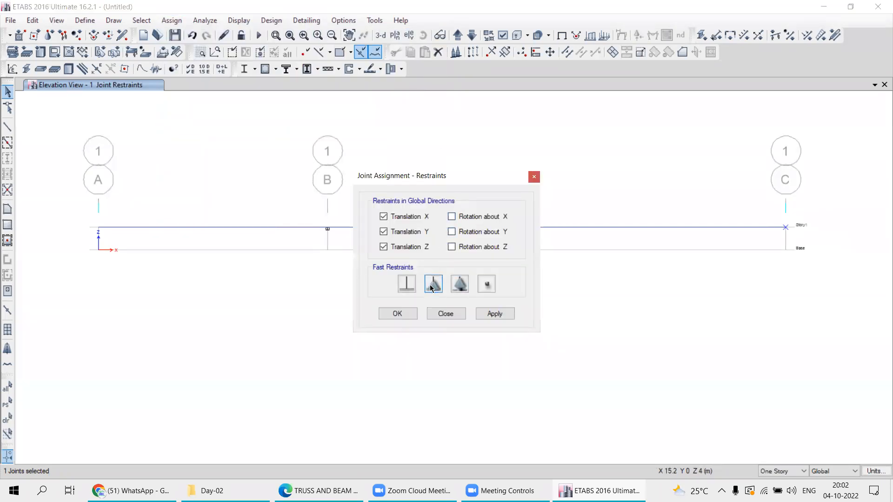
{"action": "left_click", "coordinate": [489, 314]}
{"action": "left_click", "coordinate": [455, 317]}
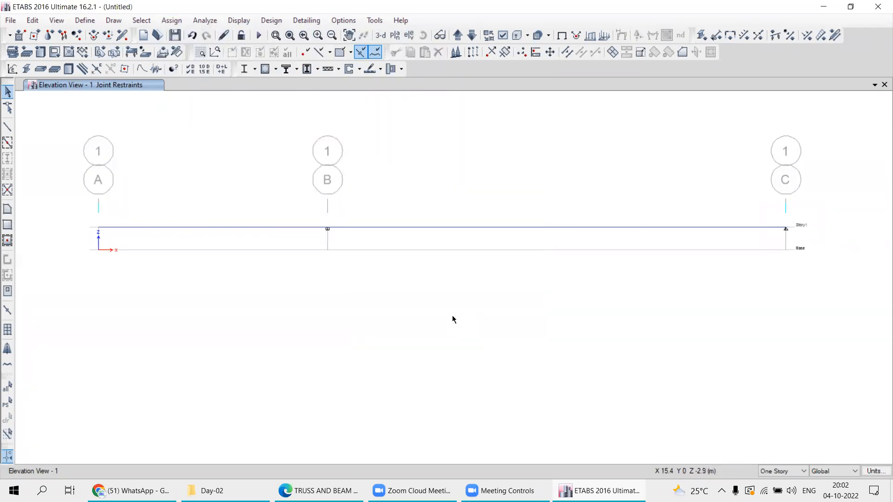
- Check the units options, and compare the beam loading of Fig. Q. 7 in the Edge PDF with the ETABS model
{"action": "left_click", "coordinate": [875, 471]}
{"action": "left_click", "coordinate": [814, 434]}
{"action": "left_click", "coordinate": [599, 491]}
{"action": "left_click", "coordinate": [599, 491]}
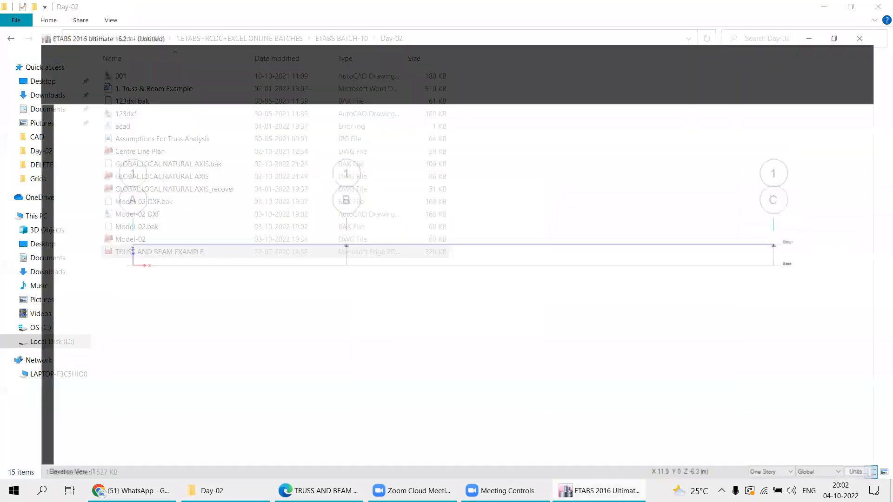
{"action": "left_click", "coordinate": [320, 490]}
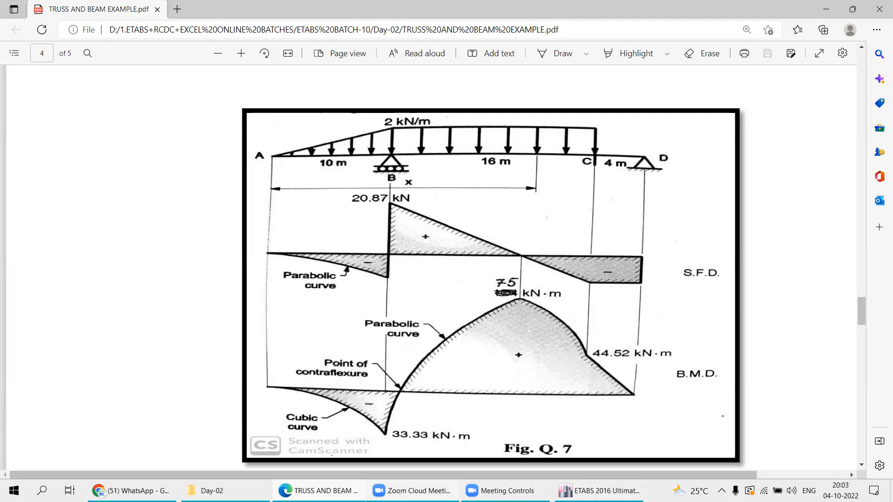
{"action": "key", "text": "alt+Tab"}
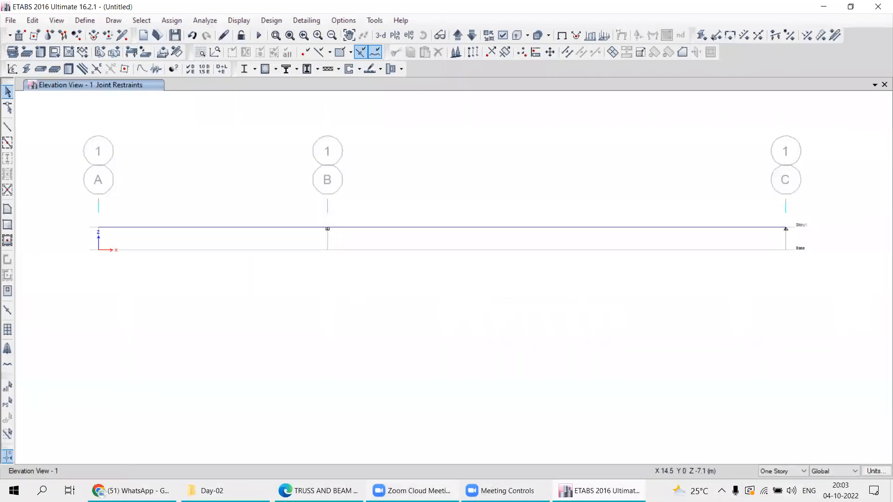
{"action": "key", "text": "alt+Tab"}
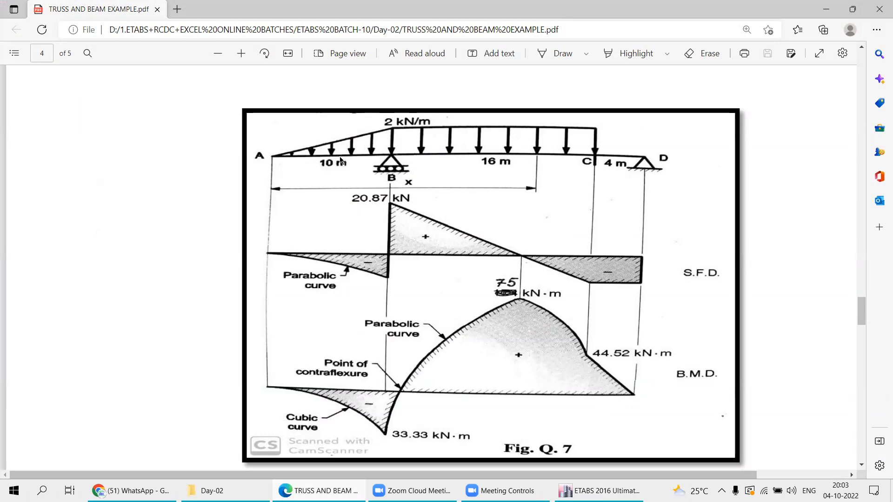
{"action": "key", "text": "alt+Tab"}
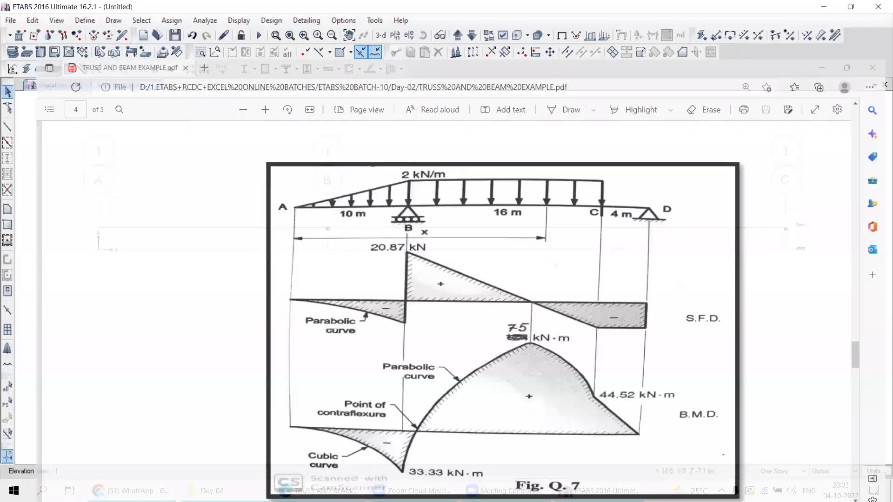
{"action": "key", "text": "alt+Tab"}
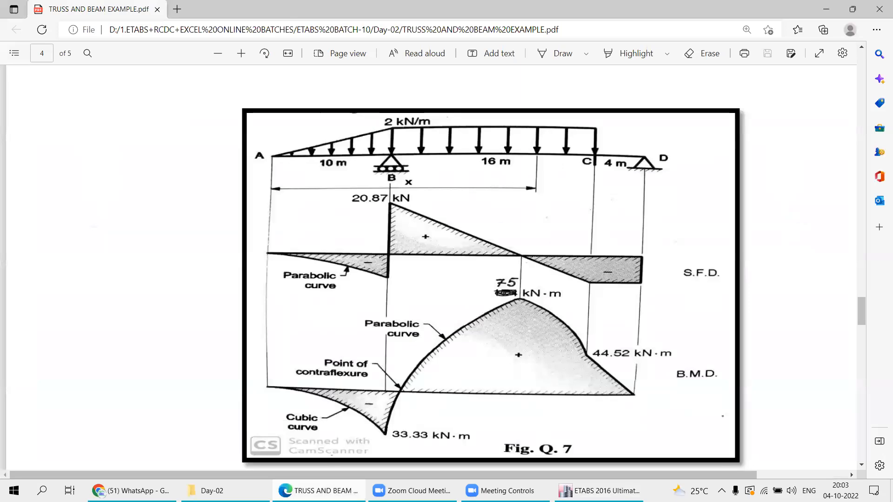
{"action": "key", "text": "alt+Tab"}
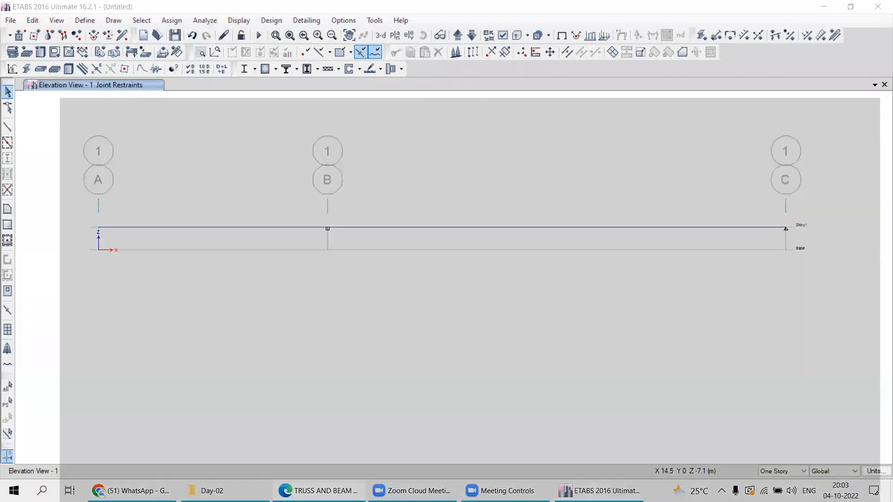
{"action": "key", "text": "alt+Tab"}
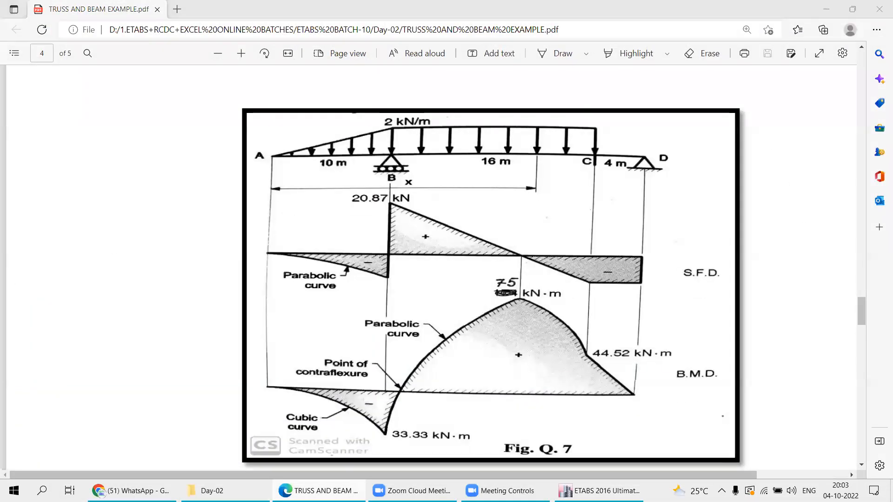
{"action": "key", "text": "alt+Tab"}
- Select the Story1 beam between grids A and B and open its distributed frame load assignment with the Live load pattern
{"action": "left_click_drag", "start_coordinate": [211, 207], "coordinate": [169, 281]}
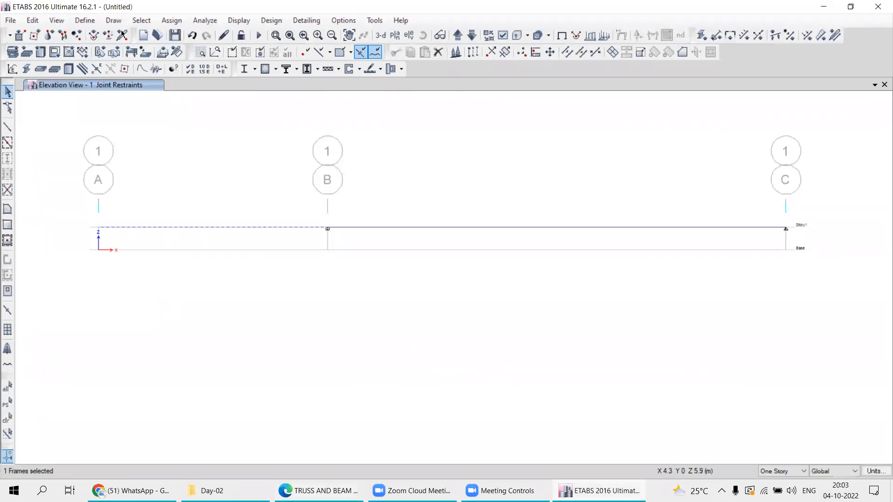
{"action": "left_click", "coordinate": [171, 20]}
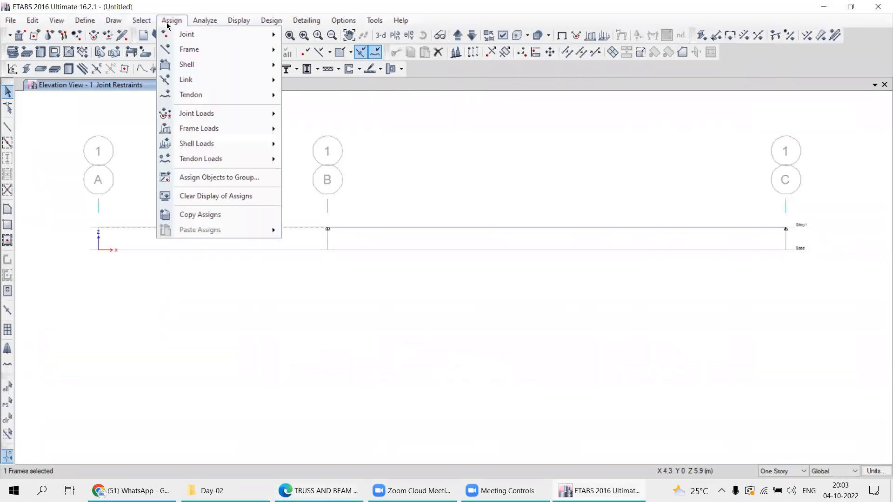
{"action": "mouse_move", "coordinate": [221, 132]}
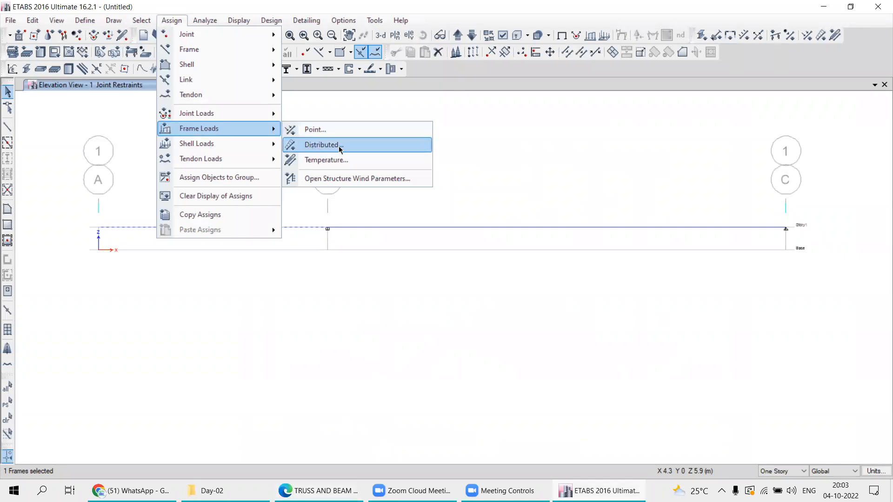
{"action": "left_click", "coordinate": [327, 146]}
{"action": "left_click", "coordinate": [220, 181]}
{"action": "left_click", "coordinate": [207, 196]}
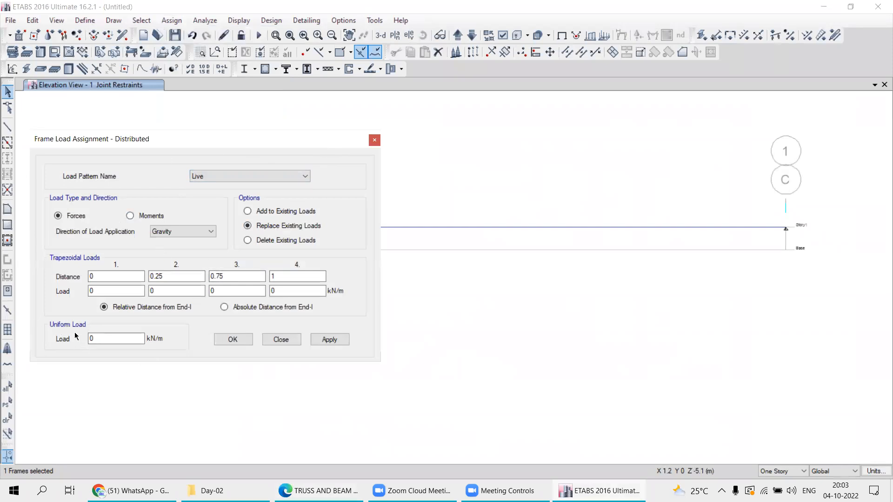
{"action": "left_click_drag", "start_coordinate": [162, 137], "coordinate": [518, 43]}
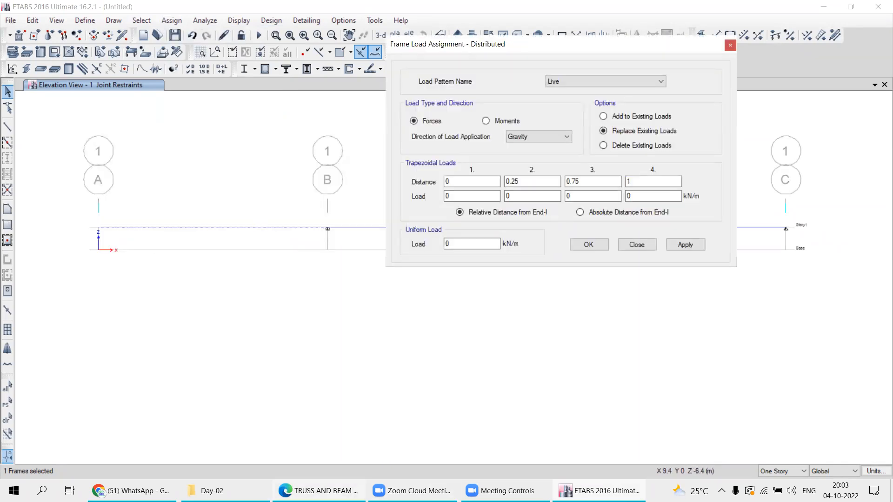
- Check the triangular load on span A–B in the Edge PDF and set the ETABS load distances to absolute from End-I
{"action": "key", "text": "alt+Tab"}
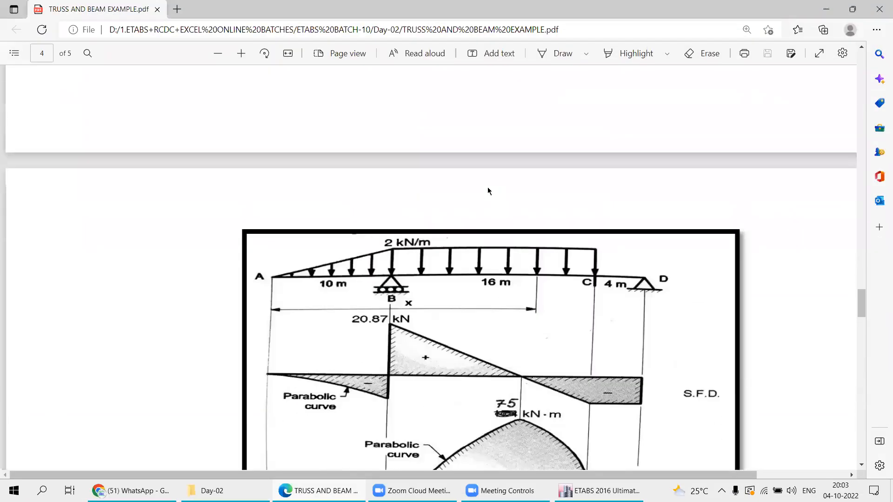
{"action": "scroll", "coordinate": [489, 191], "scroll_direction": "up", "scroll_amount": 10}
{"action": "scroll", "coordinate": [484, 171], "scroll_direction": "down", "scroll_amount": 10}
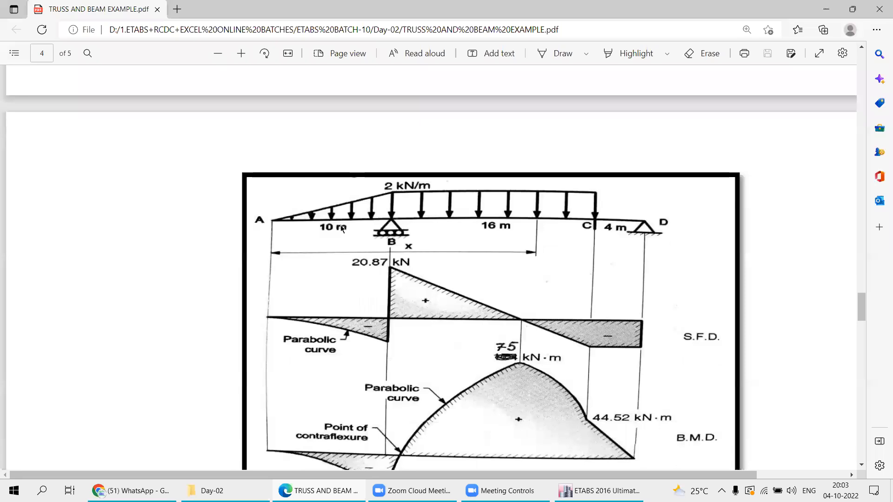
{"action": "key", "text": "alt+Tab"}
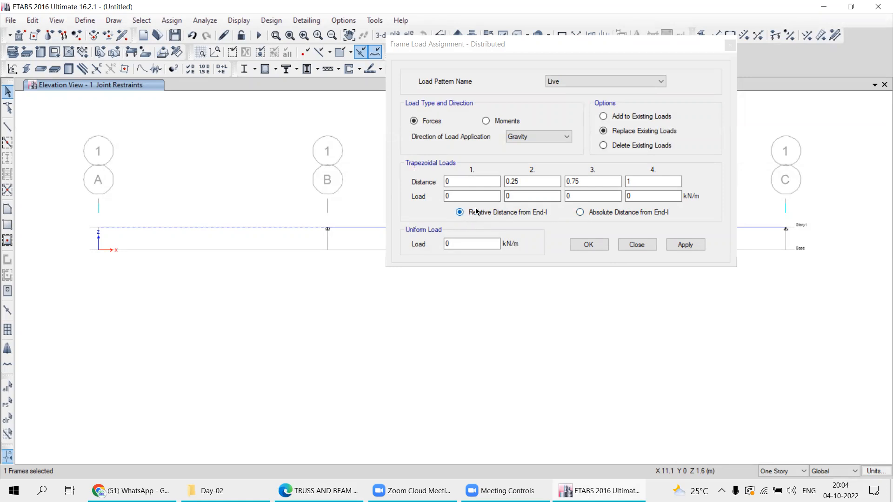
{"action": "left_click", "coordinate": [588, 214]}
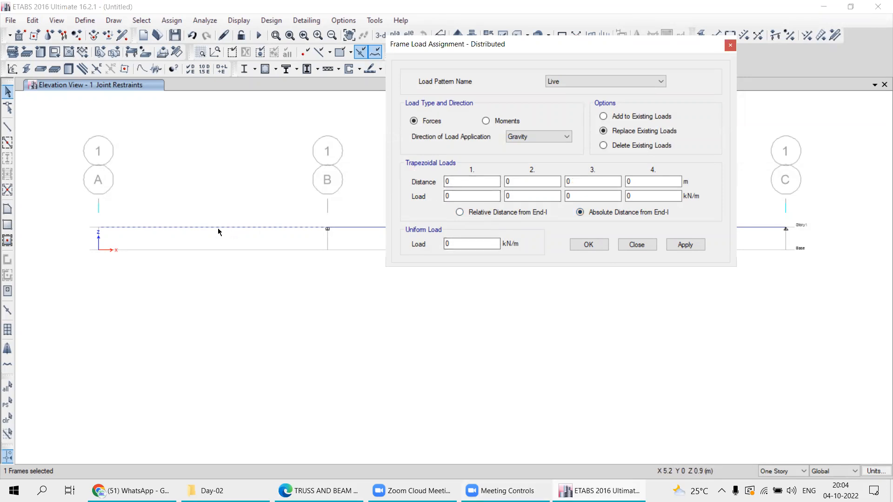
{"action": "left_click_drag", "start_coordinate": [65, 204], "coordinate": [66, 168]}
{"action": "left_click_drag", "start_coordinate": [456, 182], "coordinate": [428, 200]}
{"action": "left_click", "coordinate": [321, 491]}
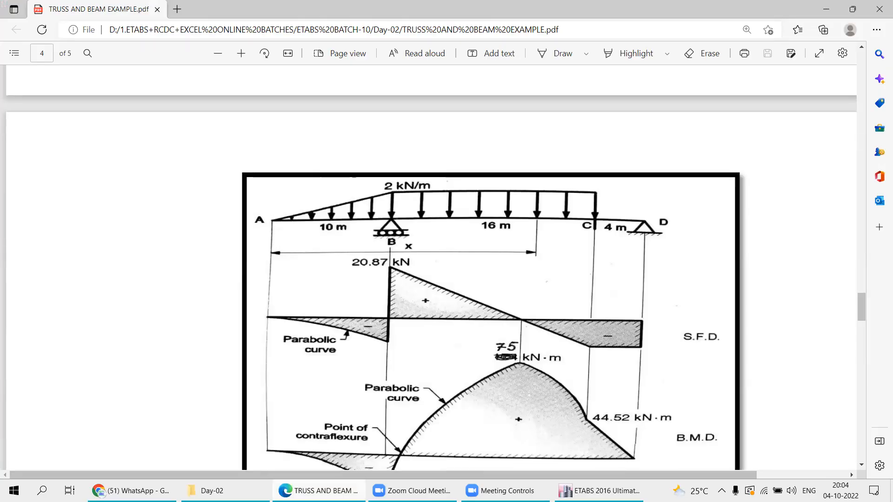
{"action": "left_click", "coordinate": [321, 491]}
- Apply a Live gravity load to beam A–B, rising from 0 kN/m at 0 m to 2 kN/m at 10 m
{"action": "left_click_drag", "start_coordinate": [526, 181], "coordinate": [500, 180]}
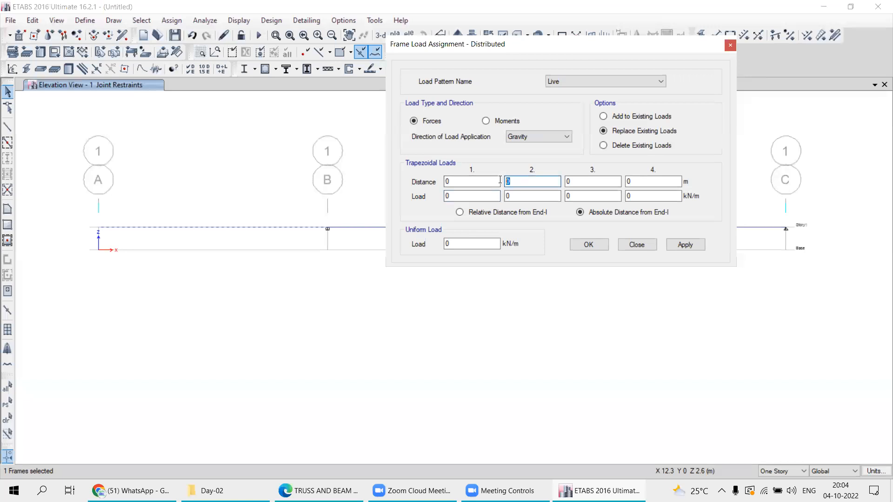
{"action": "left_click", "coordinate": [321, 491]}
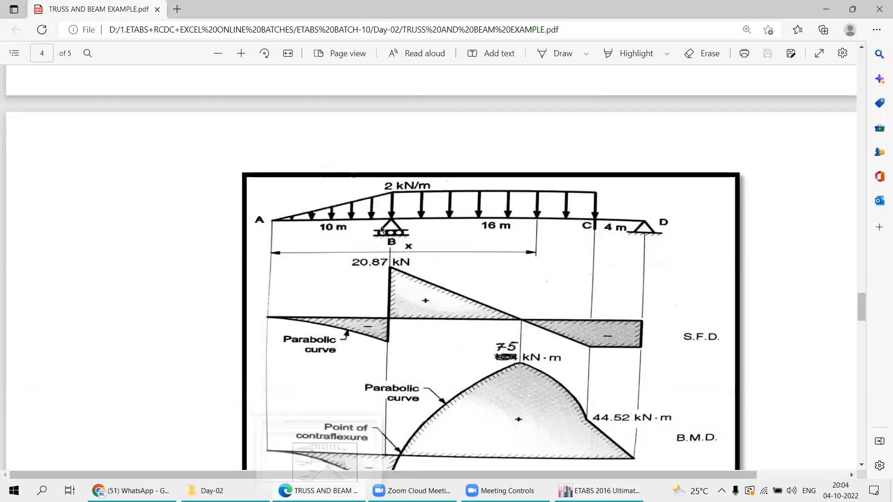
{"action": "left_click", "coordinate": [345, 487]}
{"action": "left_click", "coordinate": [516, 182]}
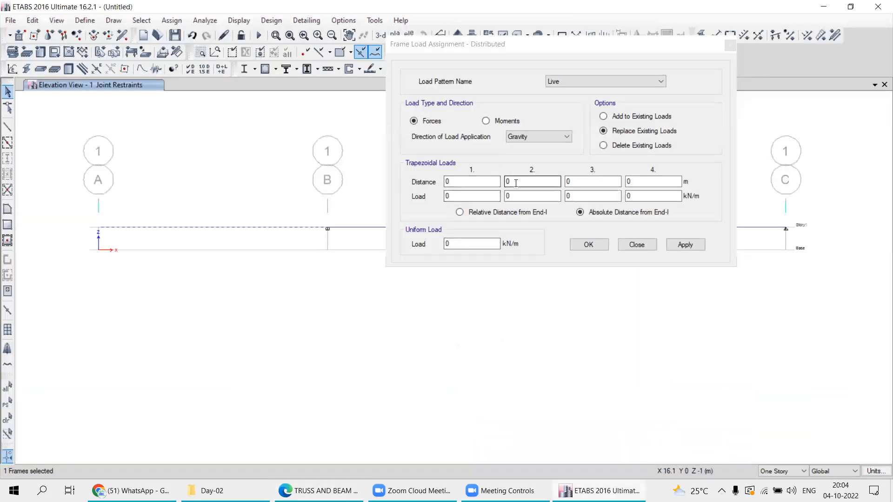
{"action": "double_click", "coordinate": [516, 182]}
{"action": "type", "text": "1"}
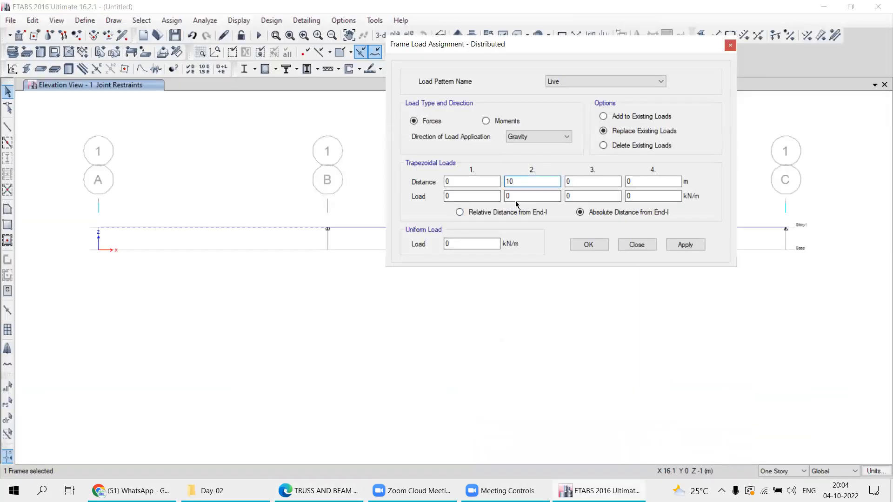
{"action": "left_click_drag", "start_coordinate": [516, 197], "coordinate": [496, 193]}
{"action": "type", "text": "2"}
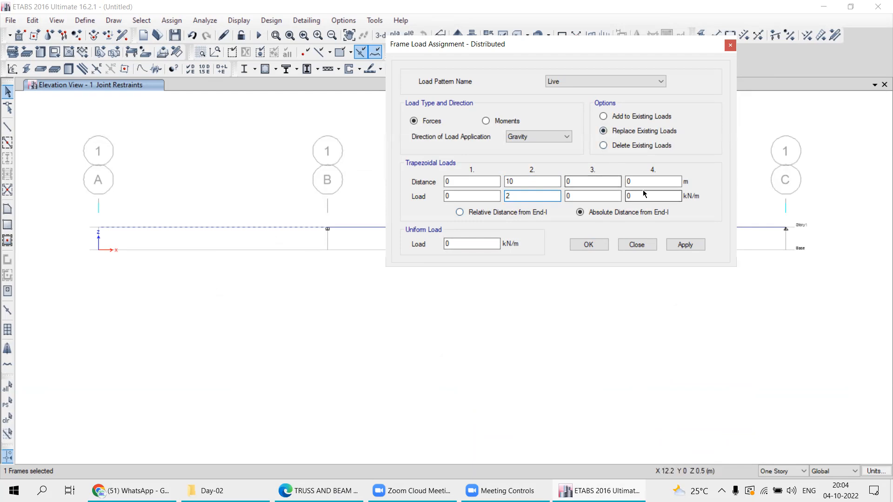
{"action": "left_click", "coordinate": [685, 245]}
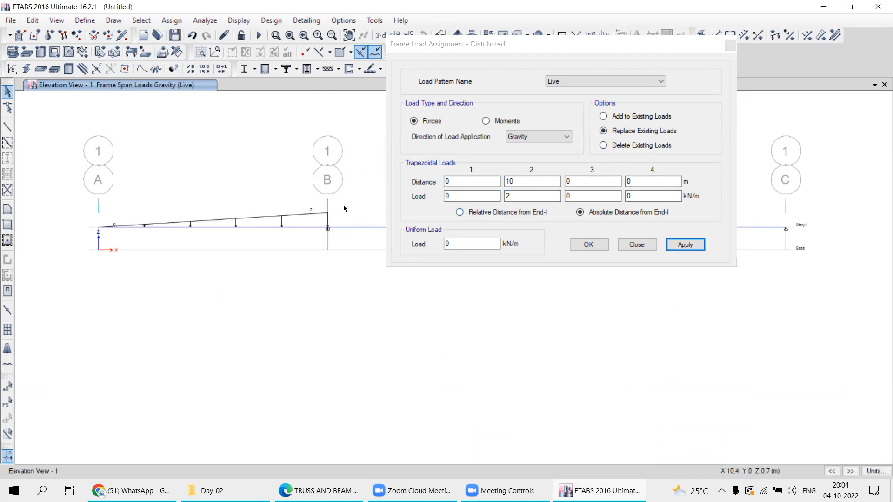
- Select the Story1 beam between grids B and C in ETABS and check its loading in the Edge PDF
{"action": "left_click_drag", "start_coordinate": [482, 43], "coordinate": [78, 8]}
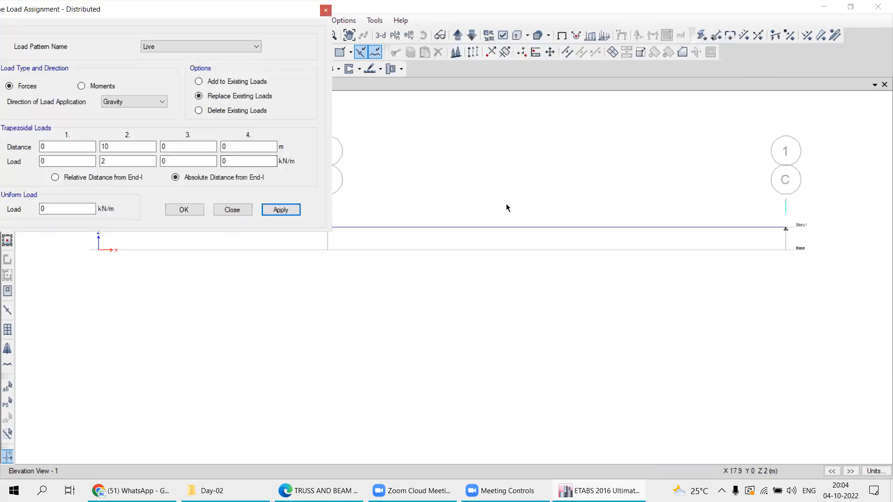
{"action": "middle_click_drag", "start_coordinate": [490, 273], "coordinate": [539, 310]}
{"action": "left_click_drag", "start_coordinate": [595, 236], "coordinate": [556, 304]}
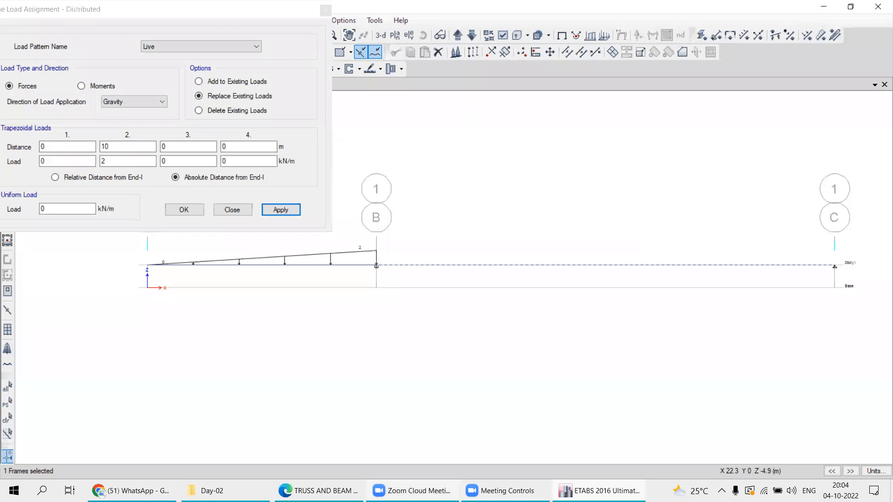
{"action": "left_click", "coordinate": [319, 491]}
{"action": "scroll", "coordinate": [563, 246], "scroll_direction": "down", "scroll_amount": 5}
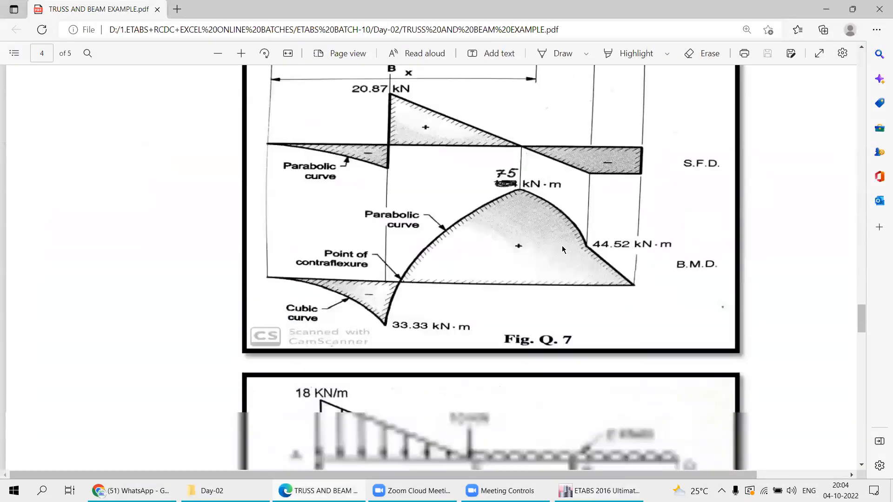
{"action": "scroll", "coordinate": [560, 234], "scroll_direction": "up", "scroll_amount": 5}
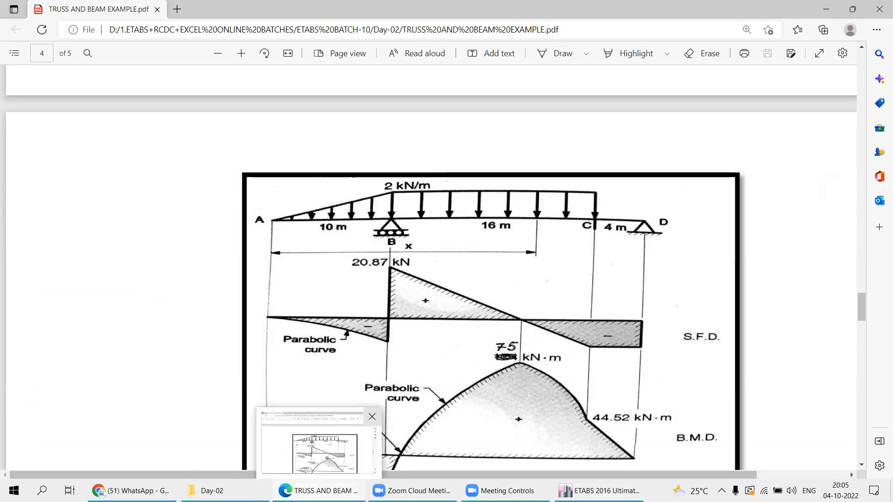
{"action": "key", "text": "alt+Tab"}
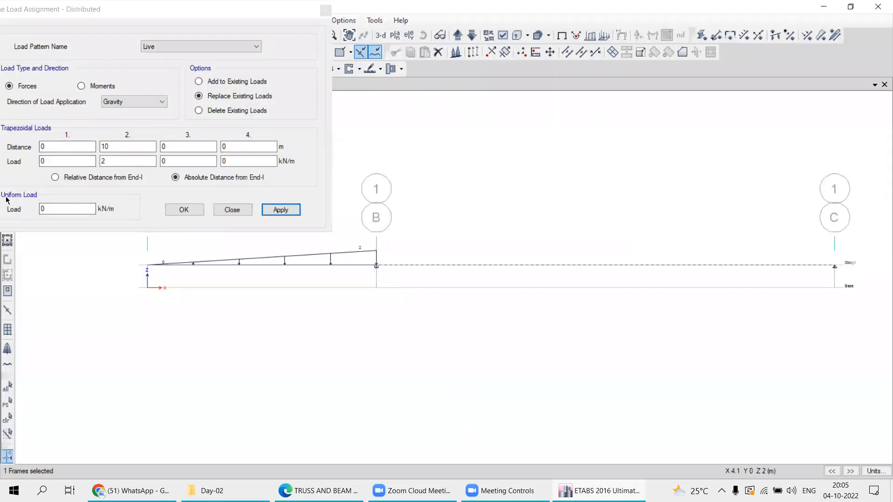
- Compare the extent of the uniform load beyond support B in the Edge PDF with the distributed load options in ETABS
{"action": "left_click_drag", "start_coordinate": [89, 13], "coordinate": [190, 13]}
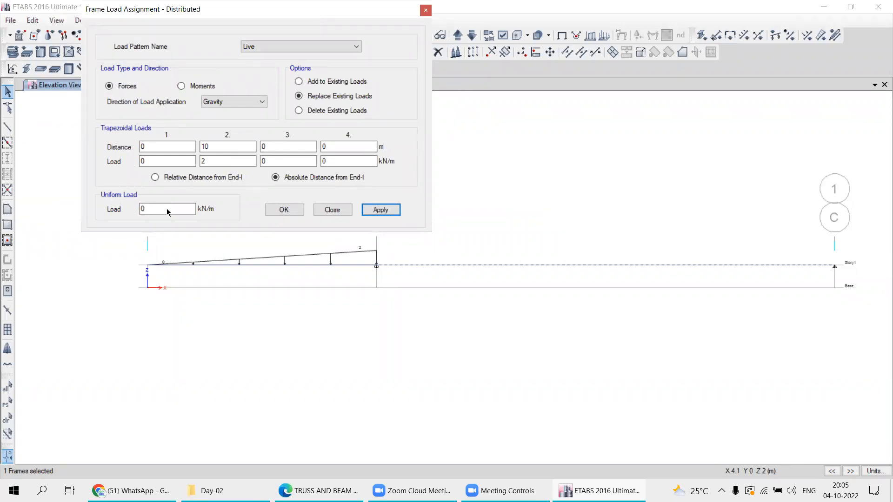
{"action": "left_click_drag", "start_coordinate": [223, 20], "coordinate": [216, 43]}
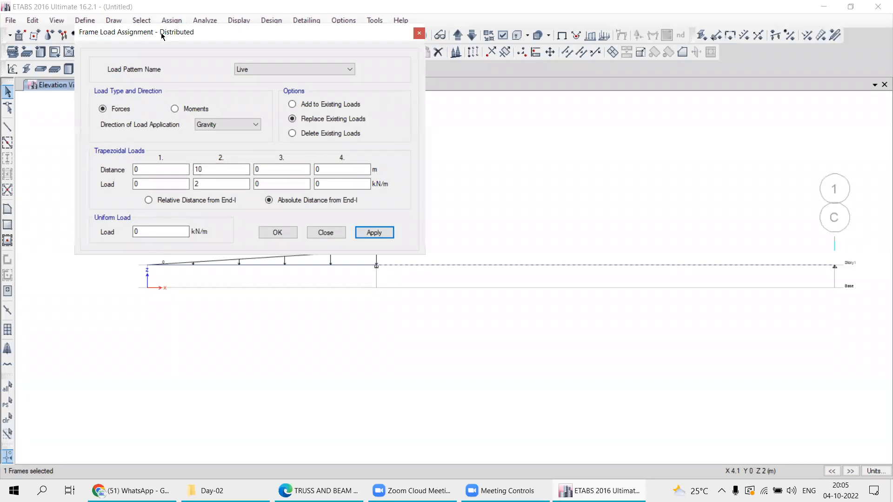
{"action": "left_click_drag", "start_coordinate": [157, 35], "coordinate": [136, 31]}
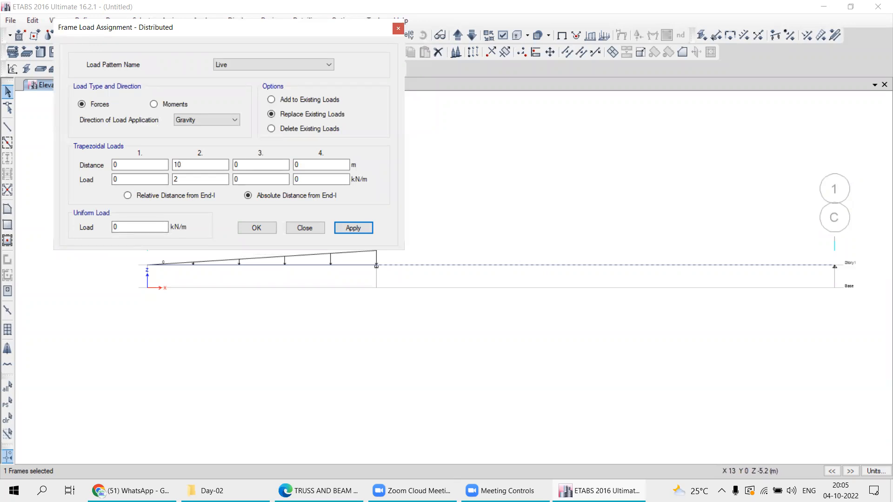
{"action": "key", "text": "alt+Tab"}
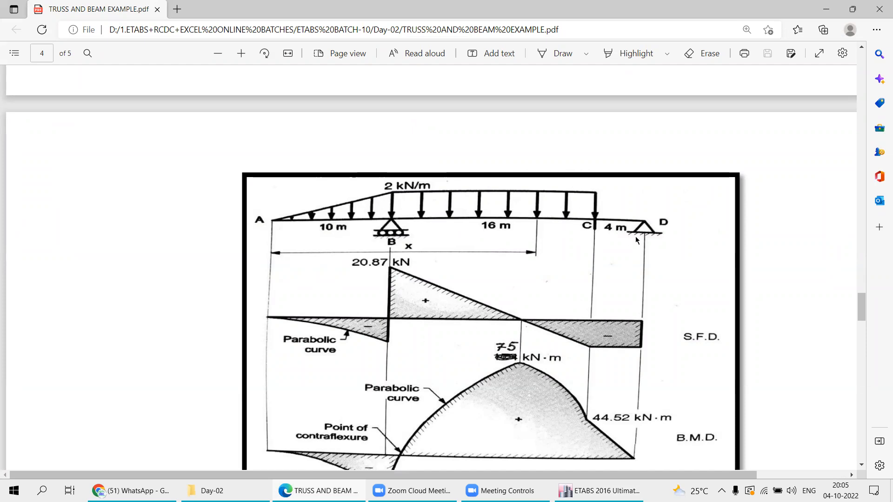
{"action": "left_click", "coordinate": [579, 491]}
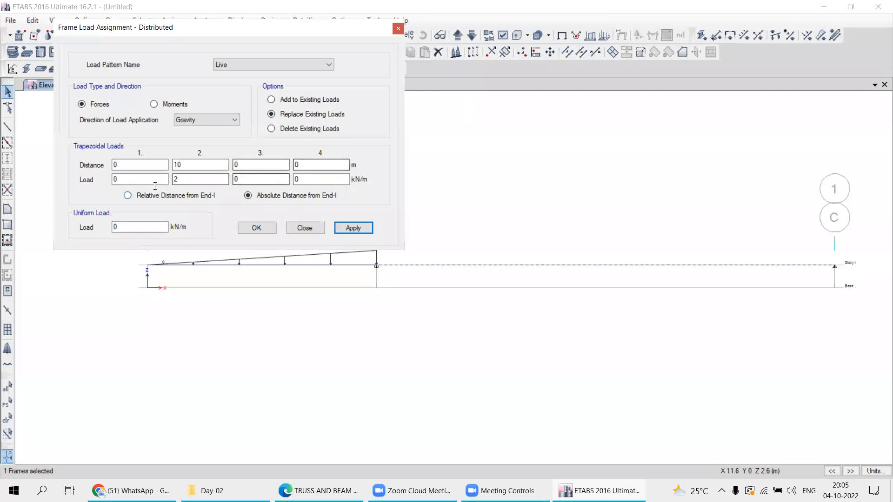
{"action": "double_click", "coordinate": [117, 227]}
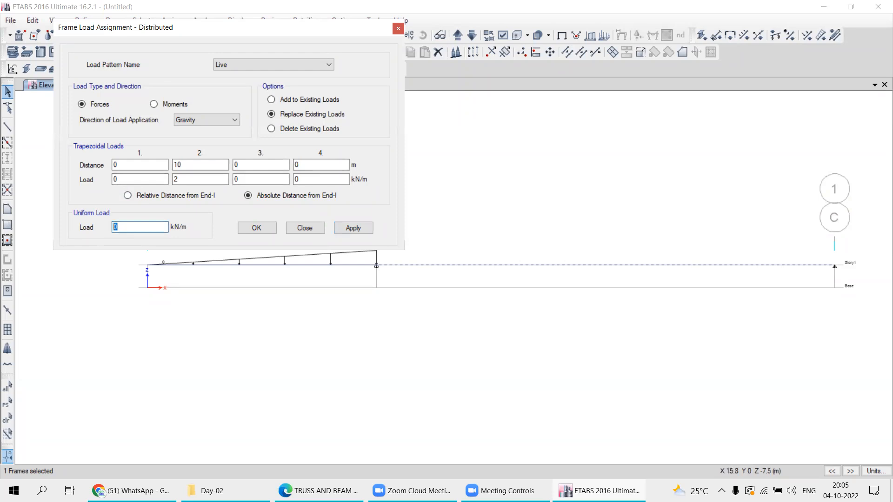
{"action": "left_click", "coordinate": [600, 491]}
{"action": "left_click", "coordinate": [600, 491]}
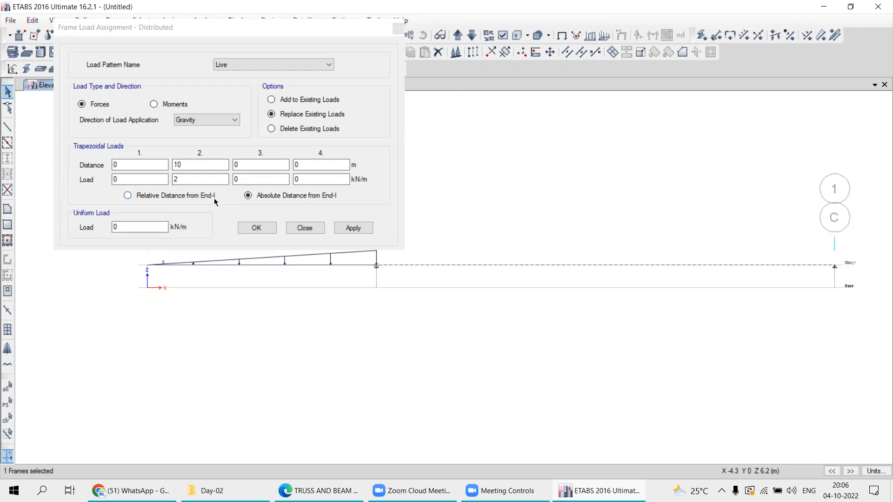
{"action": "key", "text": "alt+Tab"}
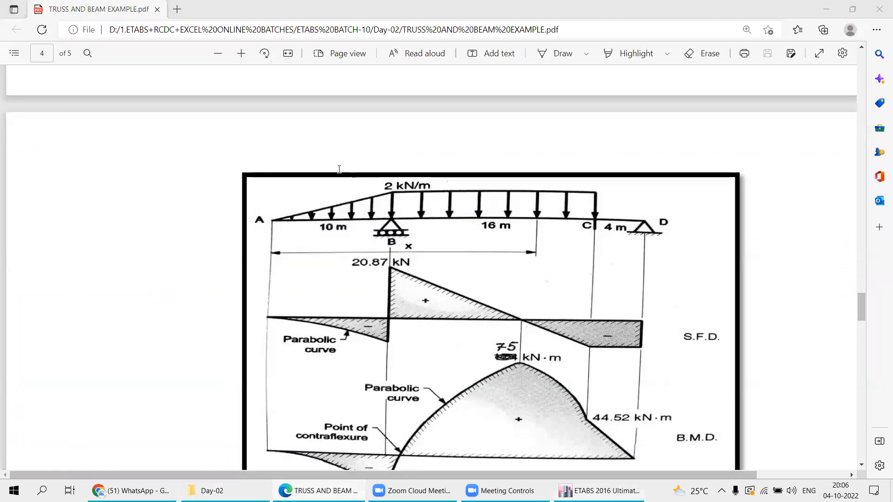
{"action": "key", "text": "alt+Tab"}
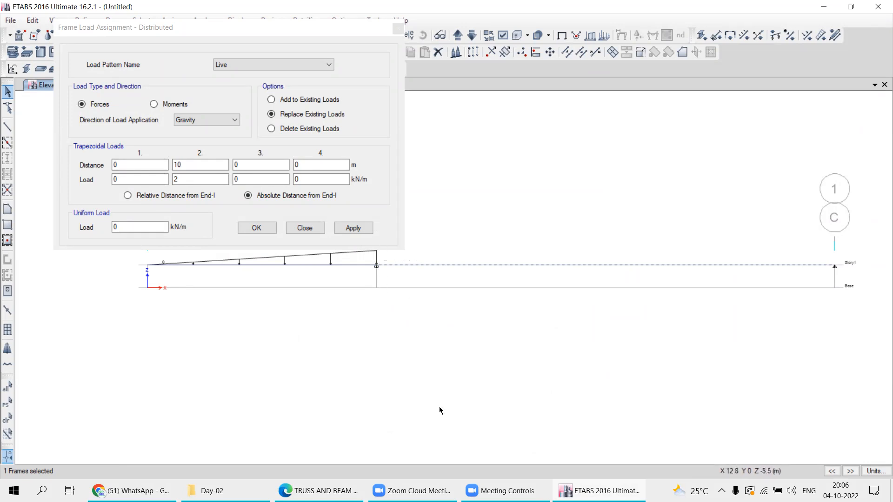
- Mark the loaded part of beam B–C with the Zoom annotation pen, from 0 at grid B to 16
{"action": "left_click_drag", "start_coordinate": [378, 252], "coordinate": [375, 323]}
{"action": "mouse_move", "coordinate": [378, 333]}
{"action": "left_mouse_down"}
{"action": "mouse_move", "coordinate": [376, 346]}
{"action": "mouse_move", "coordinate": [377, 333]}
{"action": "left_mouse_up"}
{"action": "left_click_drag", "start_coordinate": [747, 222], "coordinate": [754, 353]}
{"action": "left_click_drag", "start_coordinate": [599, 325], "coordinate": [695, 347]}
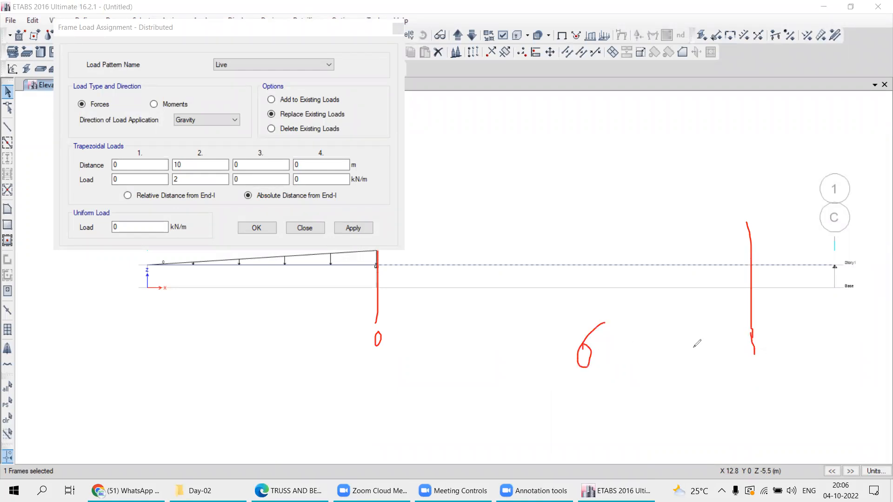
{"action": "mouse_move", "coordinate": [575, 328]}
{"action": "left_mouse_down"}
{"action": "mouse_move", "coordinate": [573, 372]}
{"action": "mouse_move", "coordinate": [406, 353]}
{"action": "left_mouse_up"}
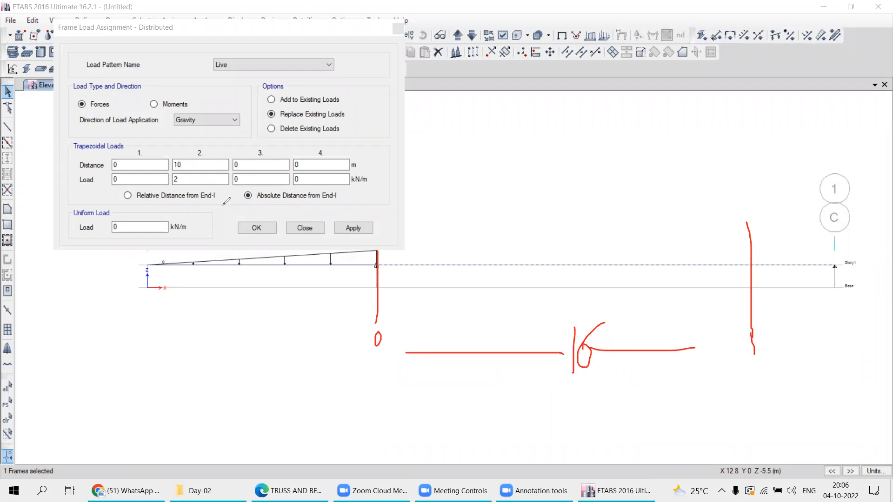
- Apply a Live gravity load of 2 kN/m from 0 m to 16 m along beam B–C, using absolute distances
{"action": "double_click", "coordinate": [119, 178]}
{"action": "key", "text": "alt+Tab"}
{"action": "key", "text": "alt+Tab"}
{"action": "double_click", "coordinate": [119, 179]}
{"action": "type", "text": "2"}
{"action": "double_click", "coordinate": [198, 162]}
{"action": "type", "text": "1"}
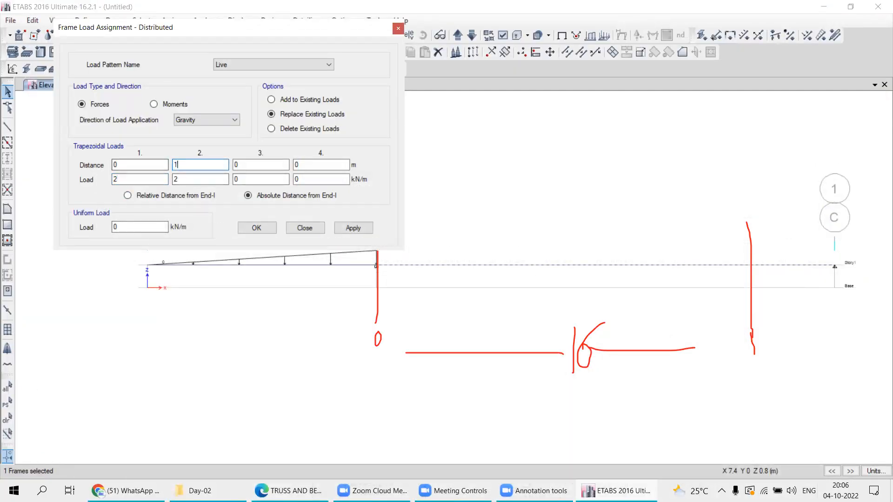
{"action": "type", "text": "6"}
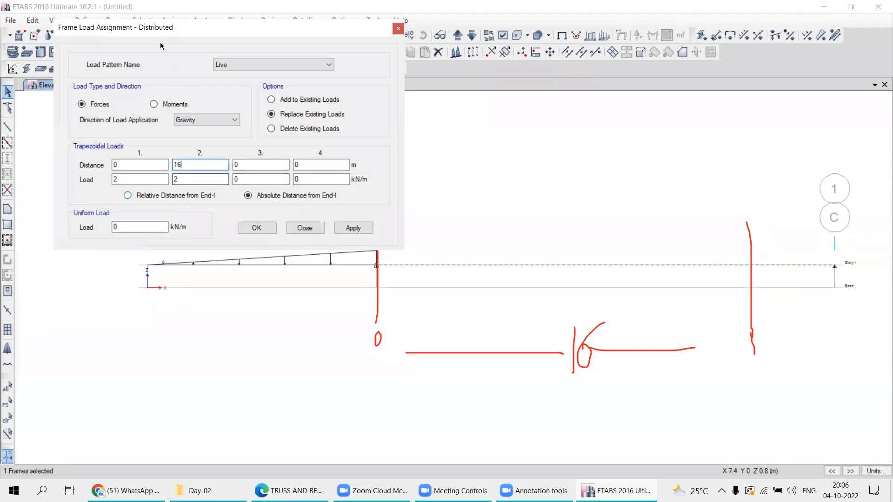
{"action": "left_click_drag", "start_coordinate": [133, 40], "coordinate": [66, 55]}
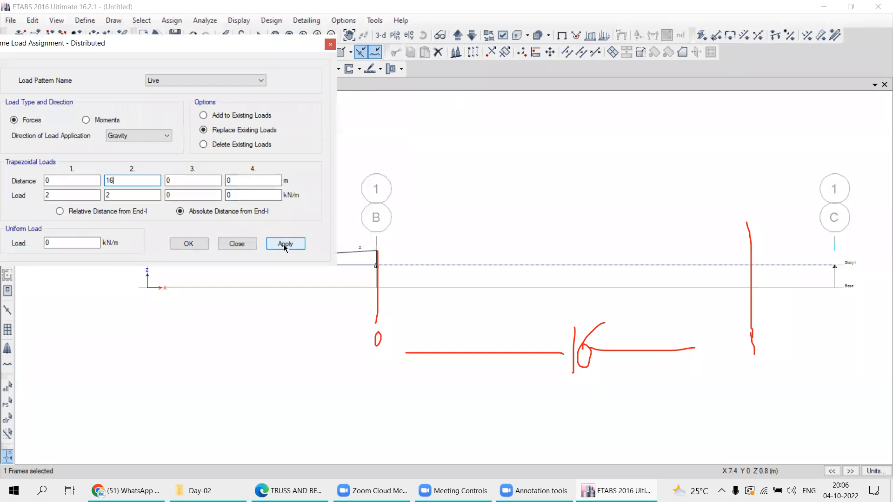
{"action": "left_click", "coordinate": [286, 245]}
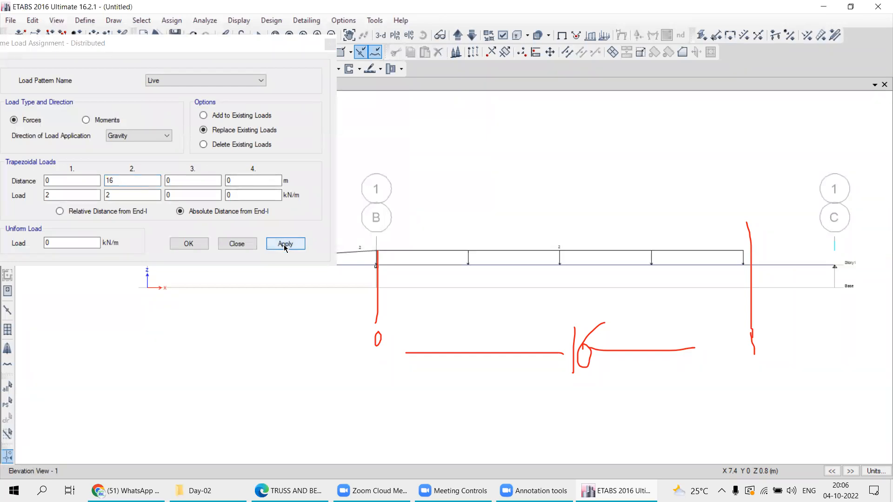
- Examine the loads drawn on beams A–B and B–C, and close the distributed load assignment
{"action": "middle_click_drag", "start_coordinate": [749, 278], "coordinate": [674, 275]}
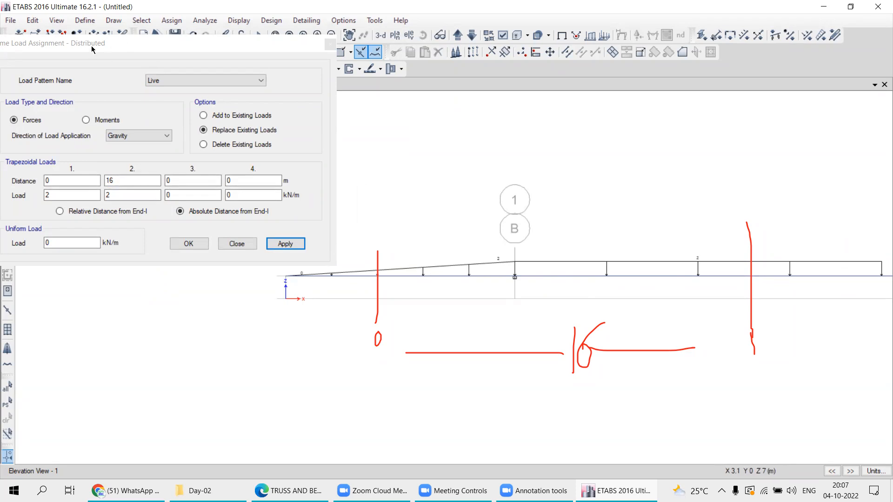
{"action": "left_click_drag", "start_coordinate": [98, 43], "coordinate": [183, 88]}
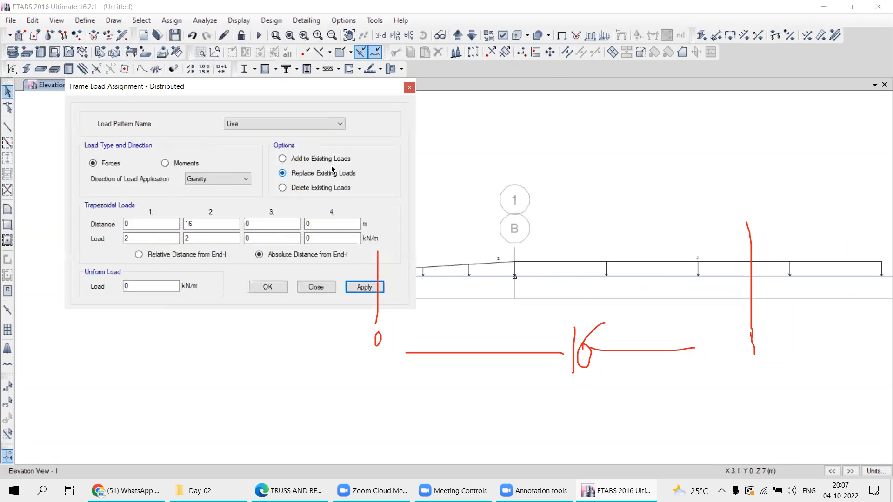
{"action": "left_click", "coordinate": [582, 278]}
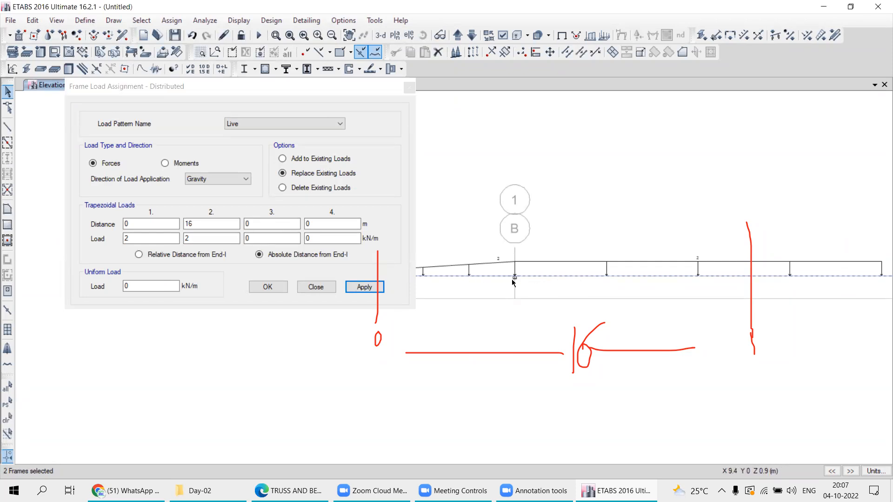
{"action": "left_click", "coordinate": [549, 277]}
{"action": "left_click", "coordinate": [485, 278]}
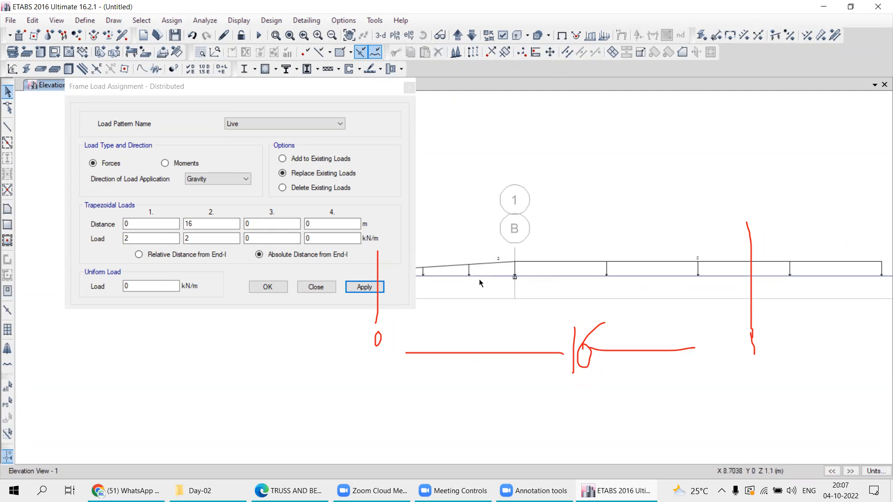
{"action": "left_click", "coordinate": [316, 287]}
{"action": "scroll", "coordinate": [600, 284], "scroll_direction": "down", "scroll_amount": 2}
{"action": "scroll", "coordinate": [605, 278], "scroll_direction": "up", "scroll_amount": 2}
{"action": "scroll", "coordinate": [578, 269], "scroll_direction": "down", "scroll_amount": 2}
{"action": "scroll", "coordinate": [541, 281], "scroll_direction": "up", "scroll_amount": 2}
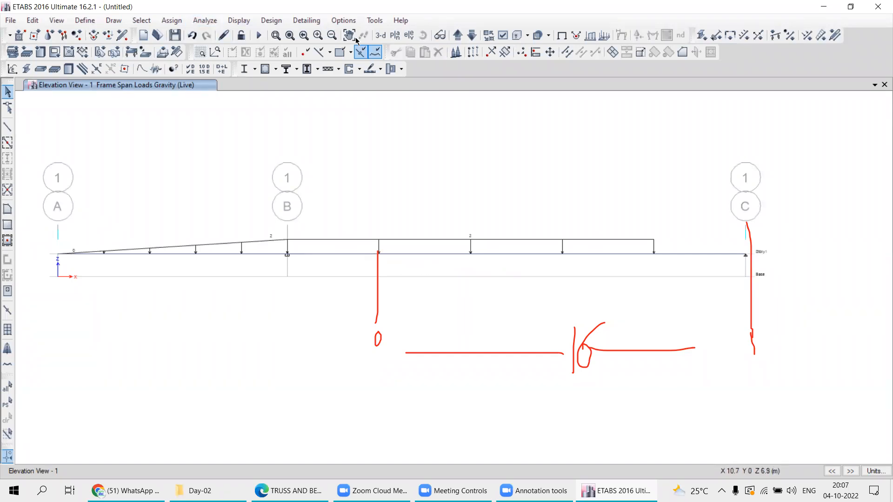
- Check the model with all check and fix options selected, and dismiss the report
{"action": "left_click", "coordinate": [200, 21]}
{"action": "left_click", "coordinate": [237, 32]}
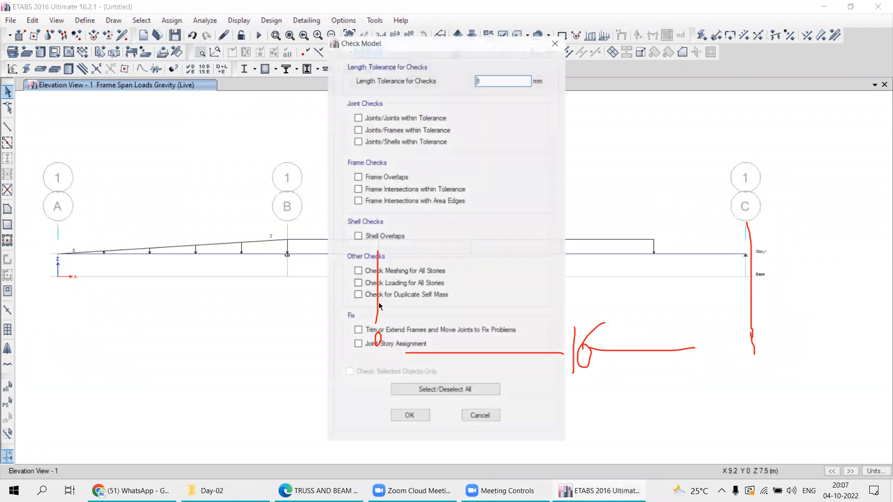
{"action": "left_click", "coordinate": [417, 391]}
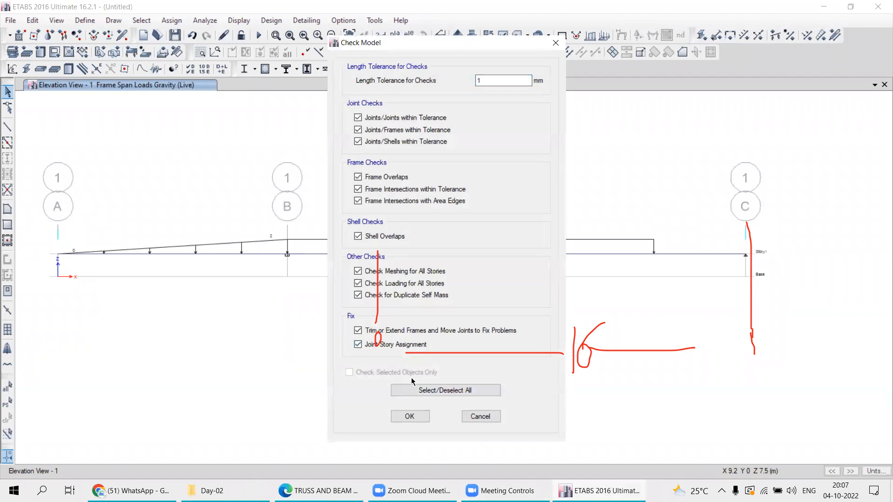
{"action": "left_click", "coordinate": [401, 415]}
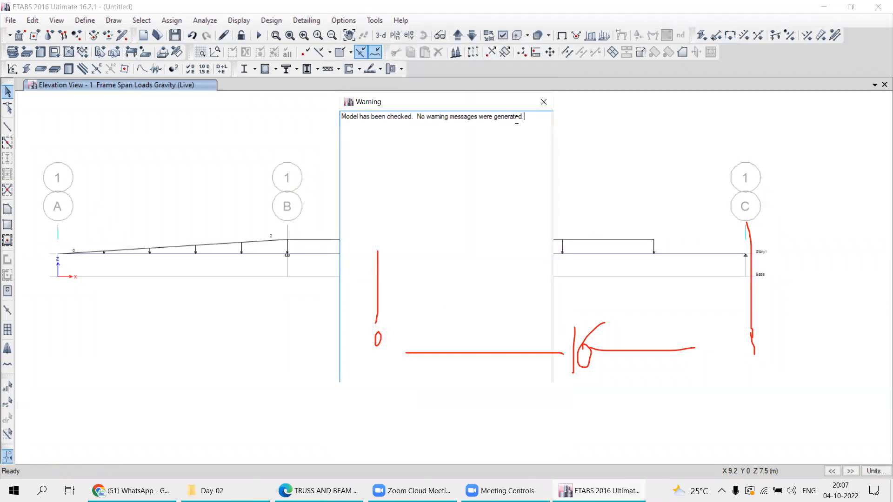
{"action": "left_click", "coordinate": [543, 101]}
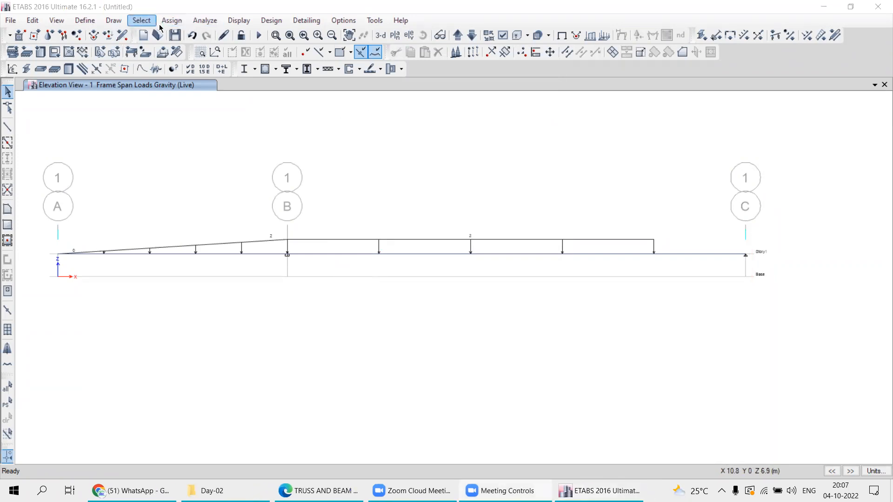
- Run the analysis, saving the model over file 7, and briefly animate the Dead deformed shape
{"action": "left_click", "coordinate": [204, 21]}
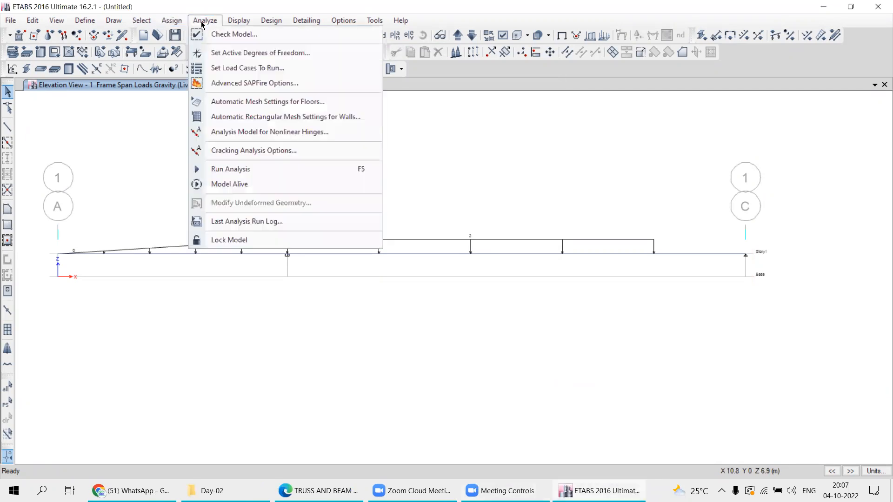
{"action": "left_click", "coordinate": [217, 170]}
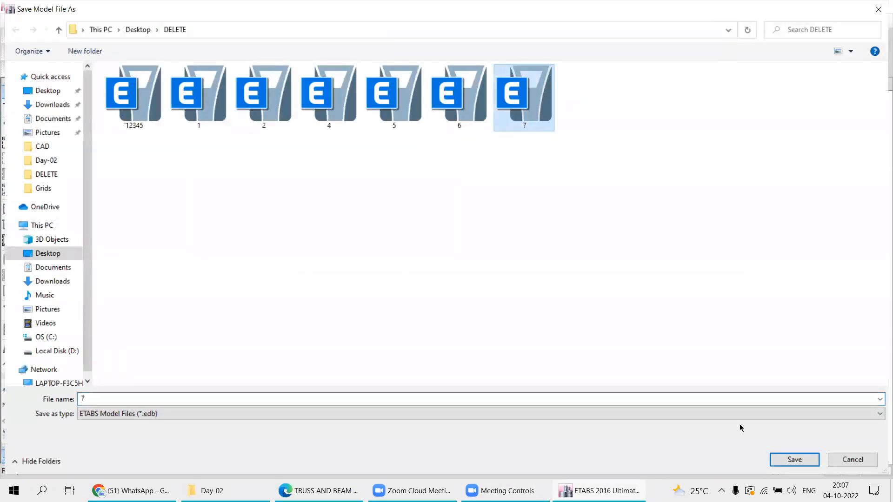
{"action": "left_click", "coordinate": [792, 459]}
{"action": "left_click", "coordinate": [476, 249]}
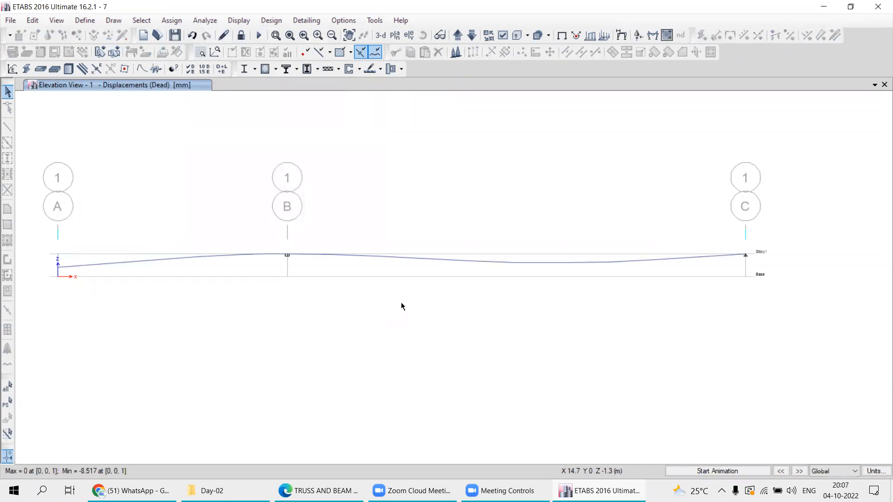
{"action": "left_click", "coordinate": [690, 471]}
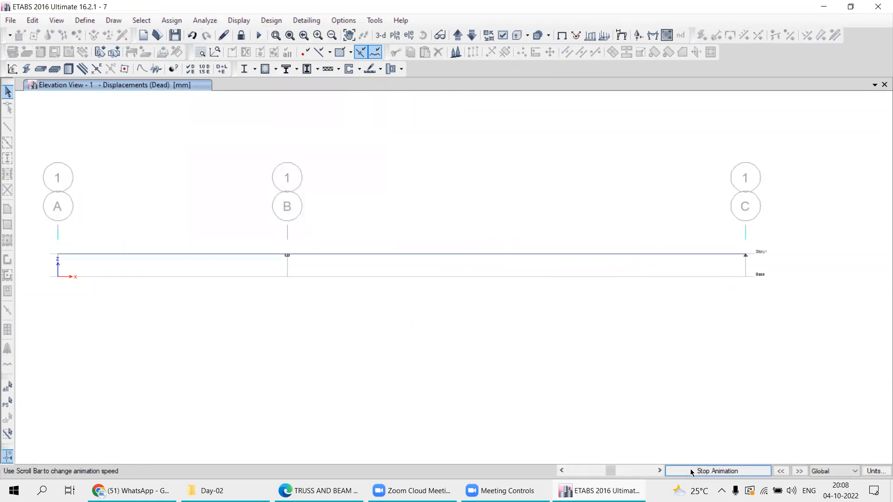
{"action": "left_click", "coordinate": [690, 470]}
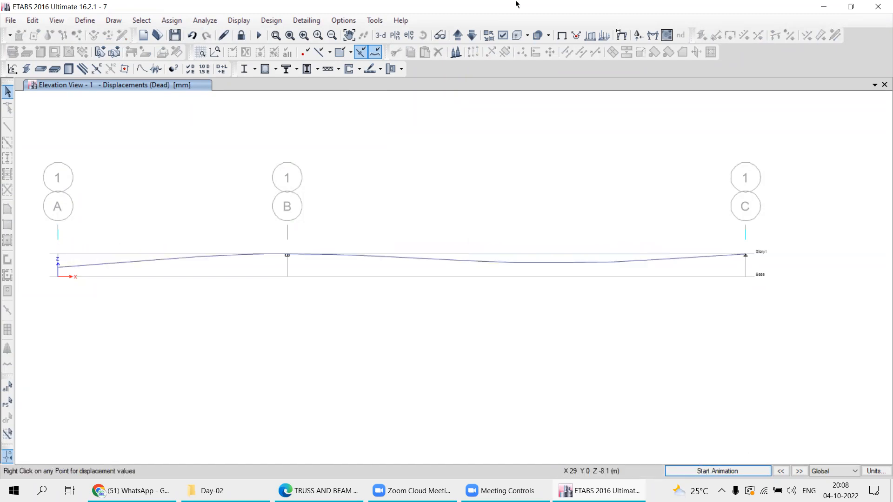
- Display the Moment 3-3 diagram of the frames for the Live load case
{"action": "left_click", "coordinate": [237, 23]}
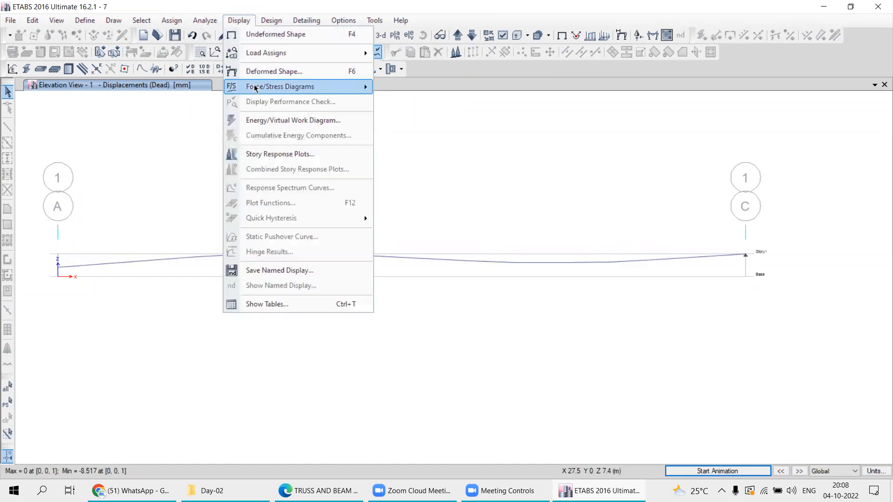
{"action": "mouse_move", "coordinate": [255, 88]}
{"action": "left_click", "coordinate": [435, 121]}
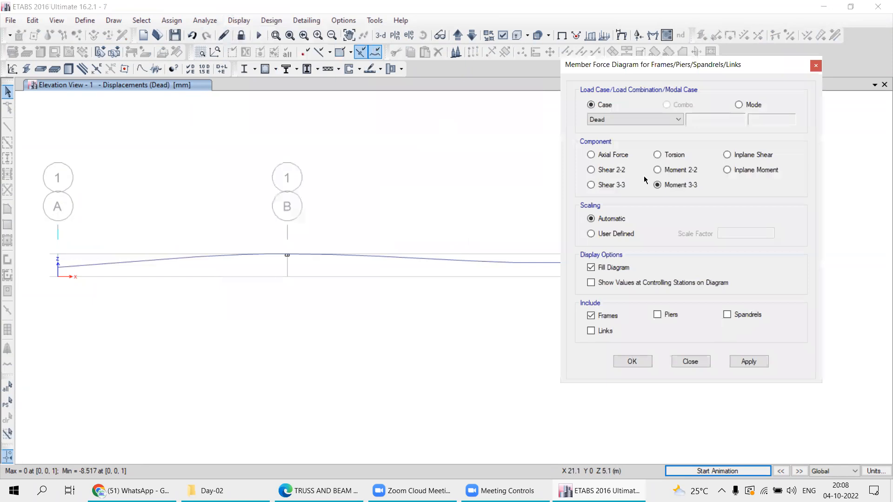
{"action": "left_click", "coordinate": [632, 119]}
{"action": "left_click", "coordinate": [605, 136]}
{"action": "left_click", "coordinate": [748, 361]}
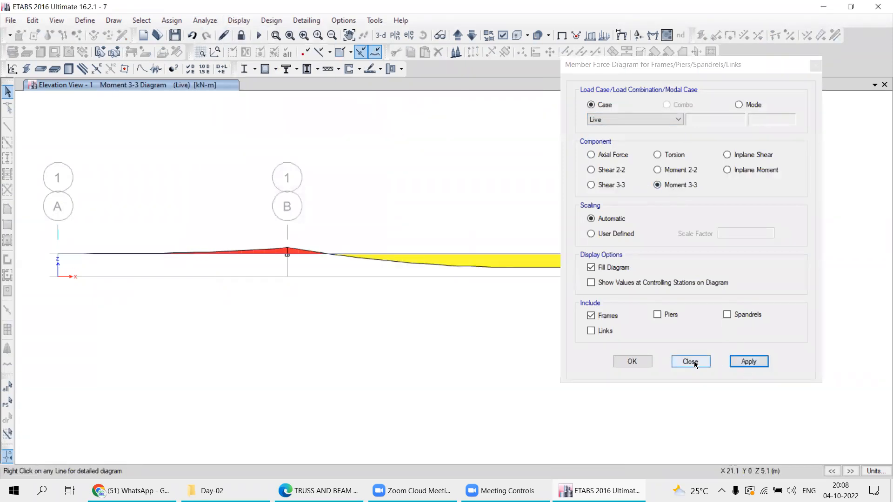
{"action": "left_click", "coordinate": [690, 362]}
- Inspect beam A–B's detailed shear and moment diagrams at 10 m, and compare them with Fig. Q. 7 in the Edge PDF
{"action": "mouse_move", "coordinate": [518, 254]}
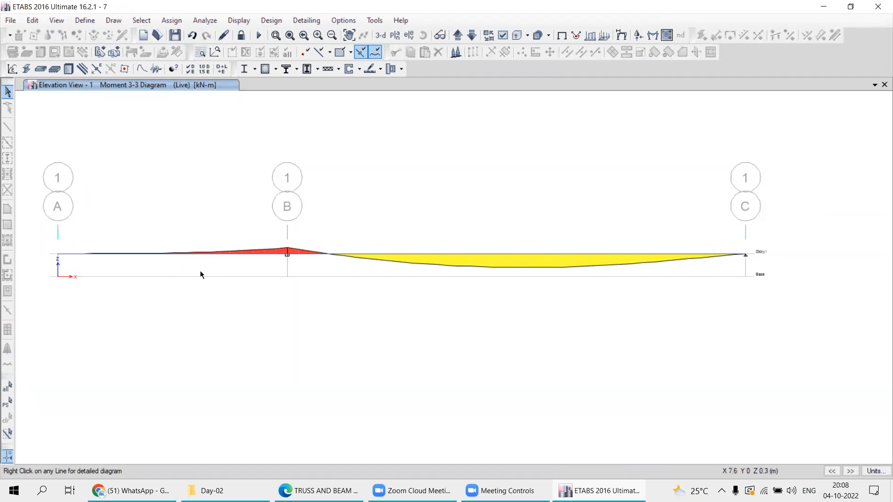
{"action": "right_click", "coordinate": [169, 253]}
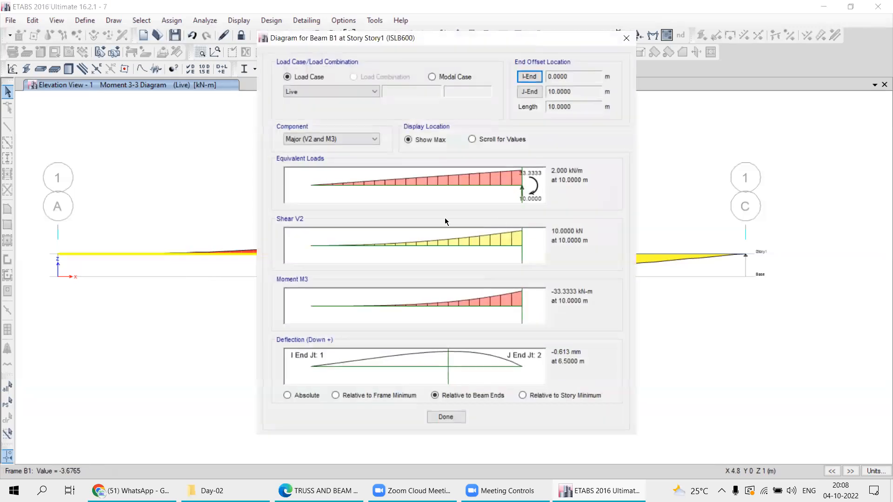
{"action": "left_click_drag", "start_coordinate": [522, 251], "coordinate": [585, 257]}
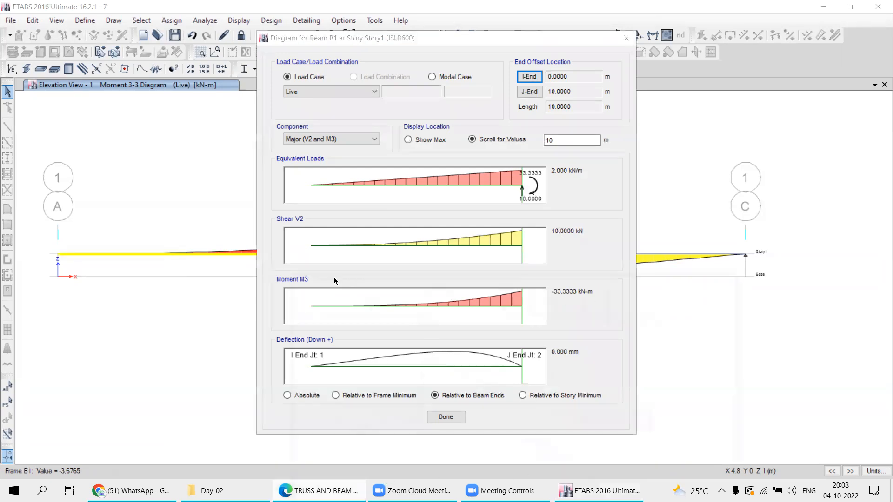
{"action": "key", "text": "alt+Tab"}
{"action": "scroll", "coordinate": [390, 258], "scroll_direction": "down", "scroll_amount": 3}
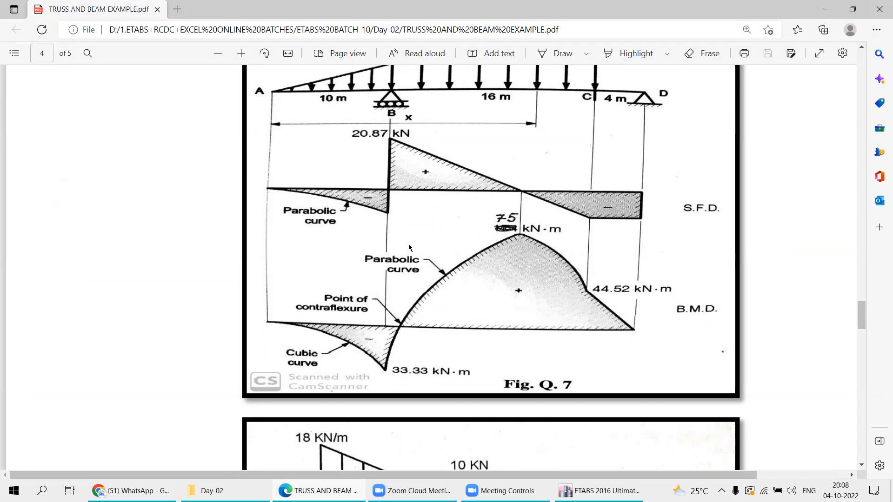
{"action": "scroll", "coordinate": [409, 245], "scroll_direction": "up", "scroll_amount": 1}
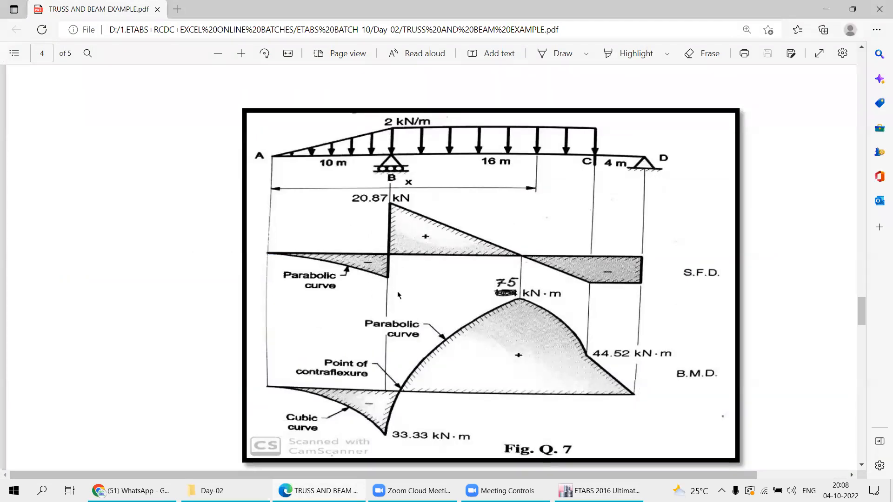
{"action": "key", "text": "alt+Tab"}
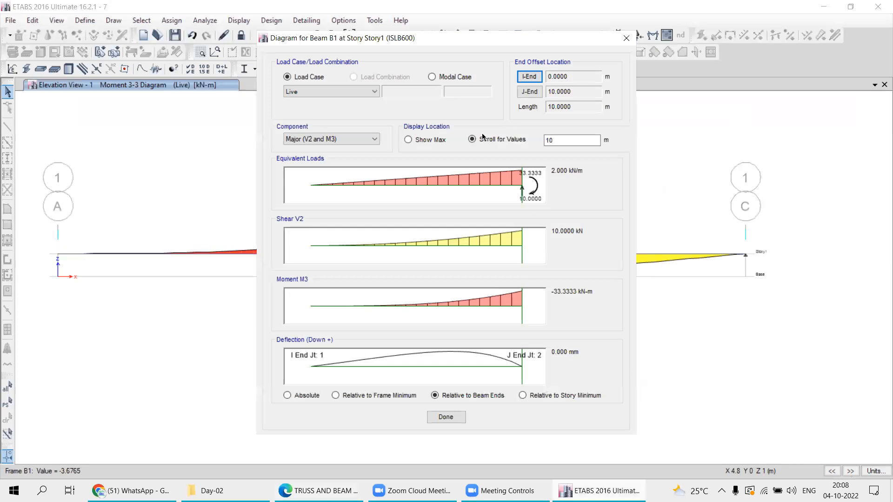
{"action": "left_click_drag", "start_coordinate": [390, 37], "coordinate": [540, 15]}
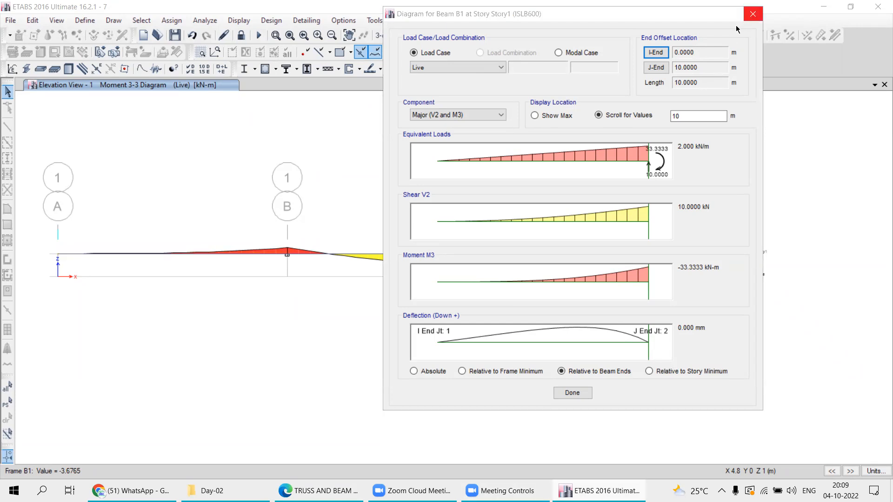
{"action": "left_click", "coordinate": [754, 17]}
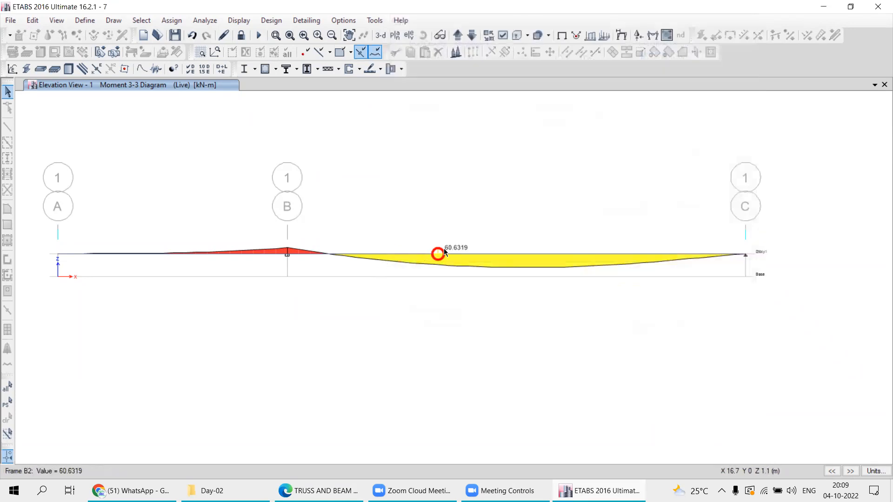
- Open beam B–C's detailed force diagrams in ETABS and compare them with the S.F.D. and B.M.D. in the Edge PDF
{"action": "right_click", "coordinate": [436, 256]}
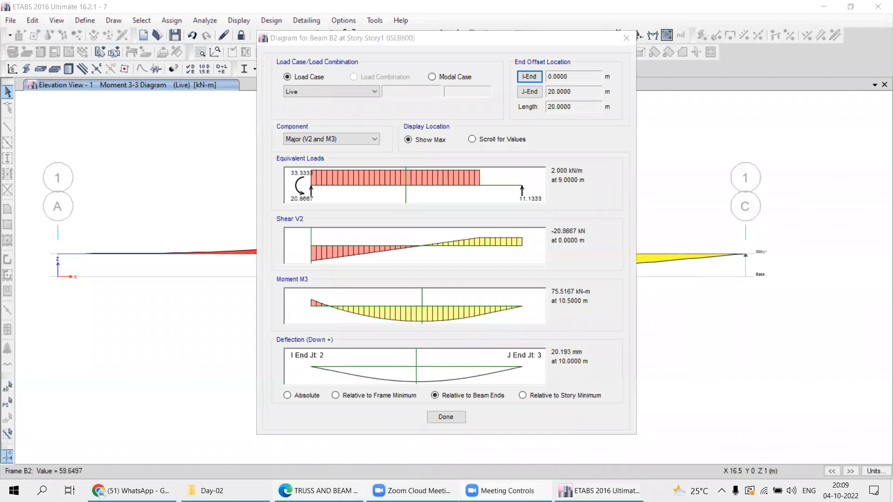
{"action": "key", "text": "alt+Tab"}
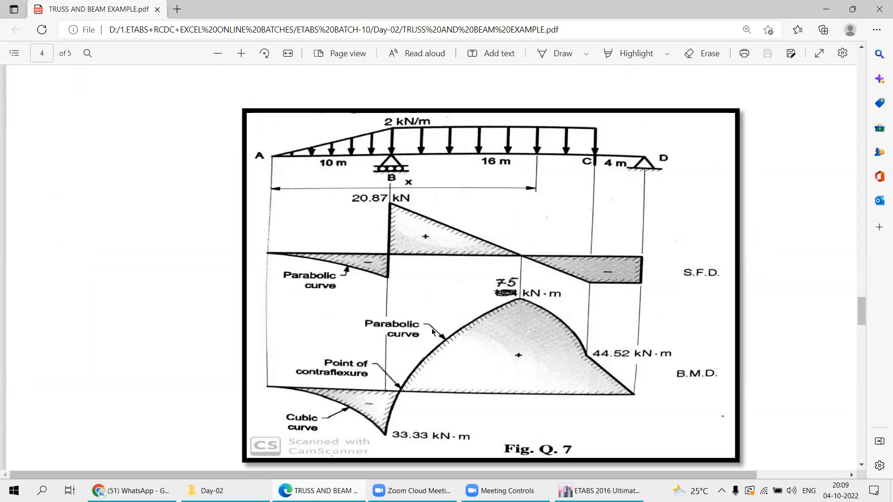
{"action": "scroll", "coordinate": [456, 310], "scroll_direction": "down", "scroll_amount": 1}
{"action": "scroll", "coordinate": [527, 225], "scroll_direction": "up", "scroll_amount": 1}
{"action": "scroll", "coordinate": [519, 269], "scroll_direction": "down", "scroll_amount": 1}
{"action": "scroll", "coordinate": [577, 286], "scroll_direction": "up", "scroll_amount": 1}
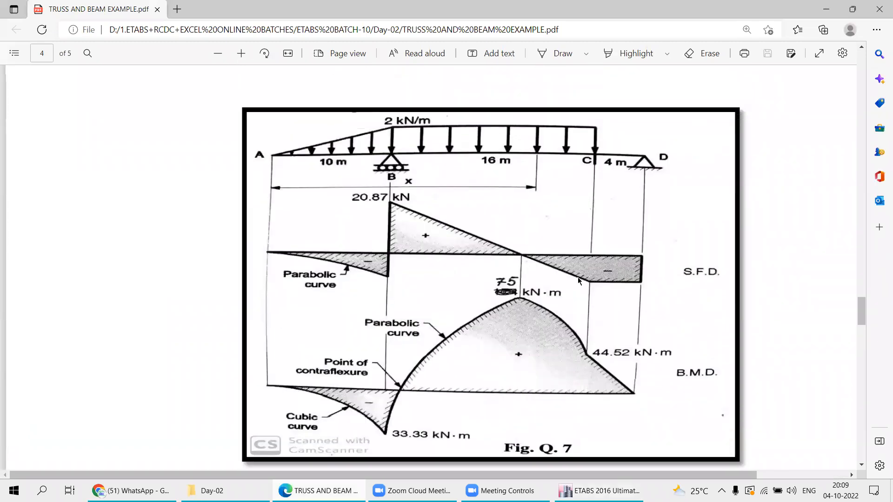
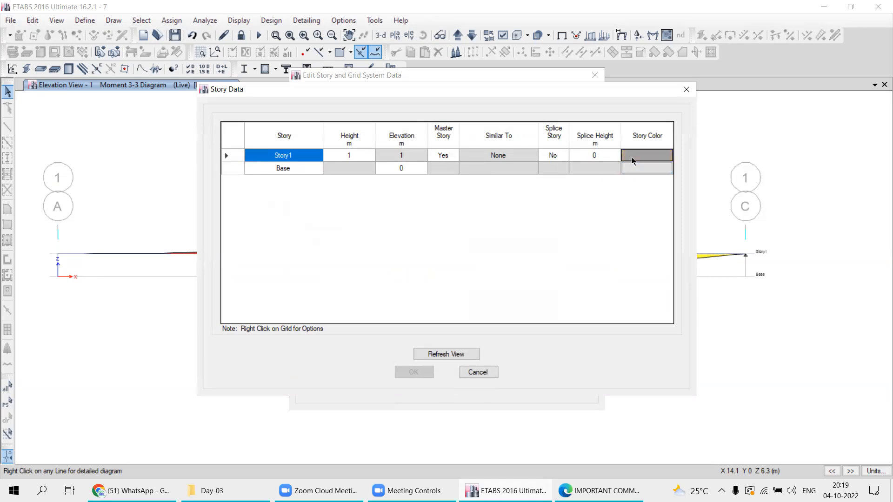
- Review the story data table of Story1 and Base, including the story colours, and close it
{"action": "left_click", "coordinate": [640, 172]}
{"action": "left_click_drag", "start_coordinate": [398, 93], "coordinate": [373, 76]}
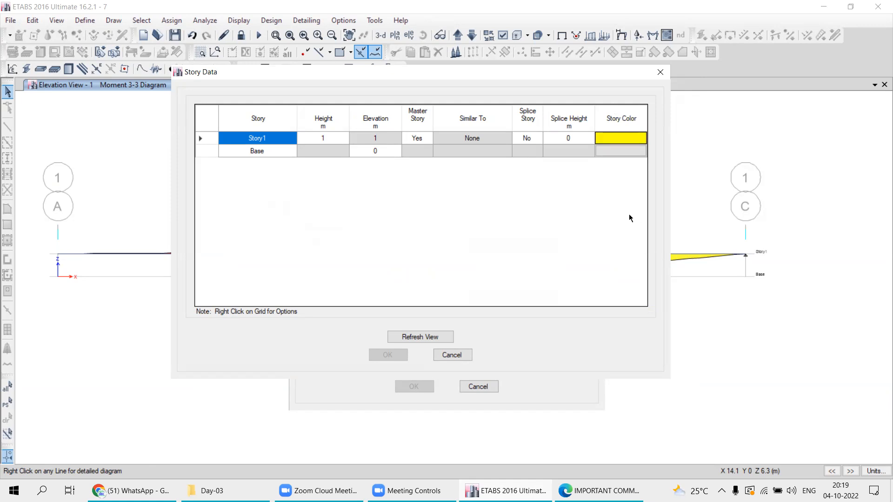
{"action": "left_click", "coordinate": [660, 72]}
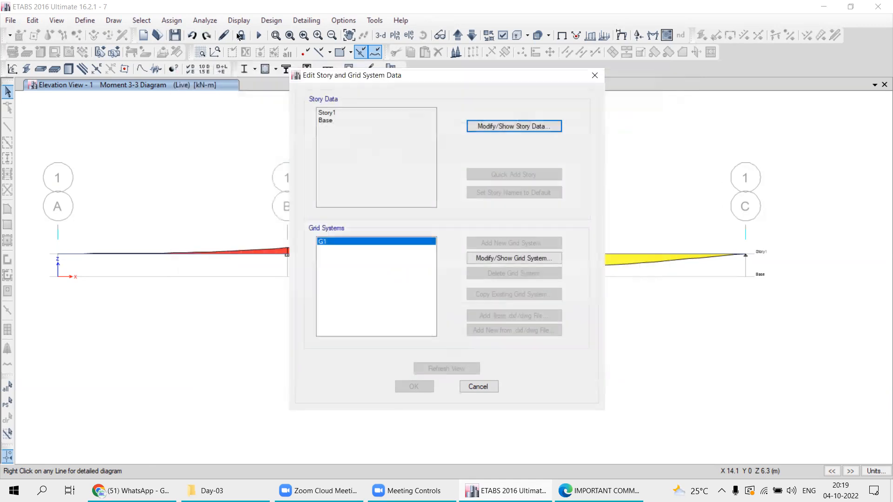
- Close the story and grid system data without making changes
{"action": "left_click", "coordinate": [595, 75]}
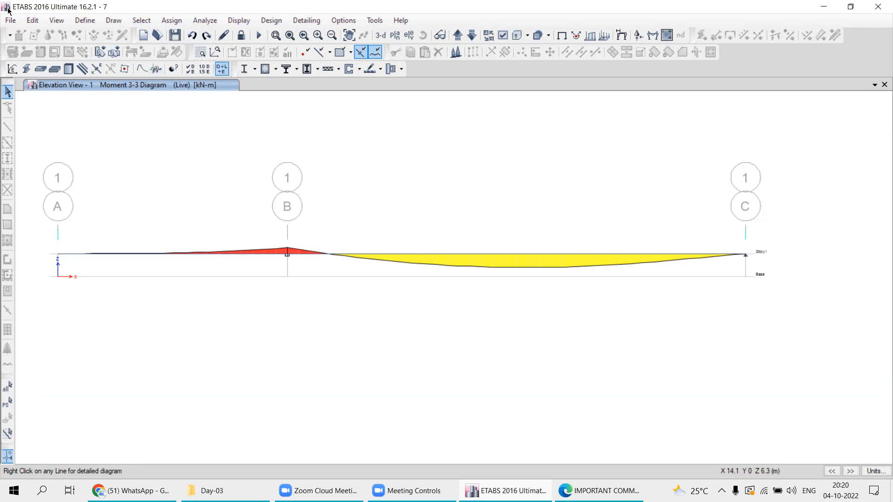
{"action": "left_click", "coordinate": [85, 20]}
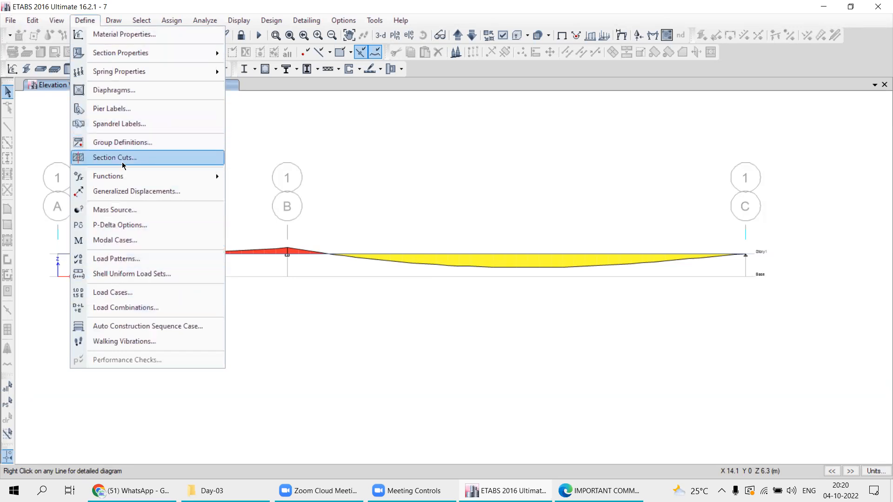
{"action": "mouse_move", "coordinate": [130, 179]}
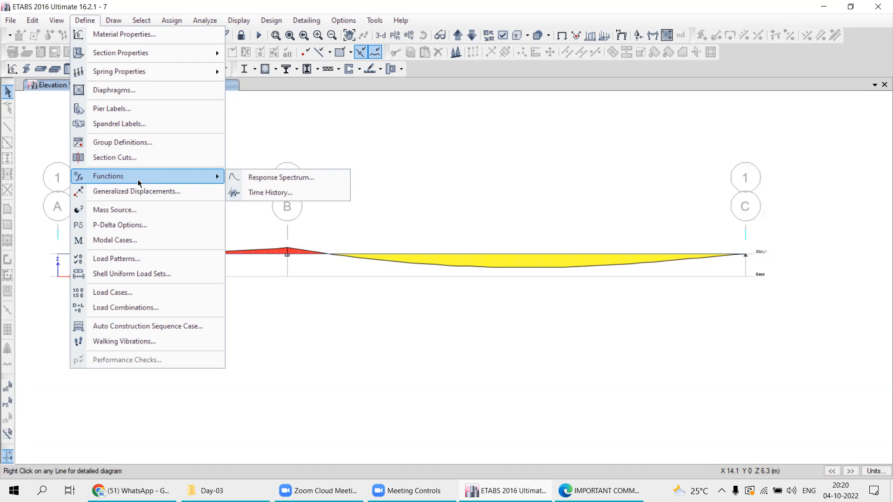
{"action": "left_click", "coordinate": [50, 23]}
{"action": "left_click", "coordinate": [35, 22]}
{"action": "left_click", "coordinate": [49, 23]}
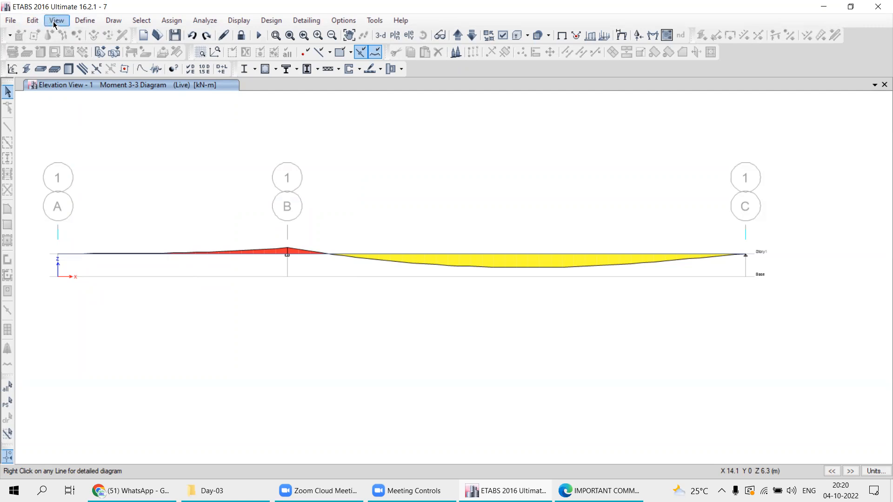
- Clear the moment diagram from the elevation and display the beam in the 3-D view
{"action": "left_click", "coordinate": [58, 22]}
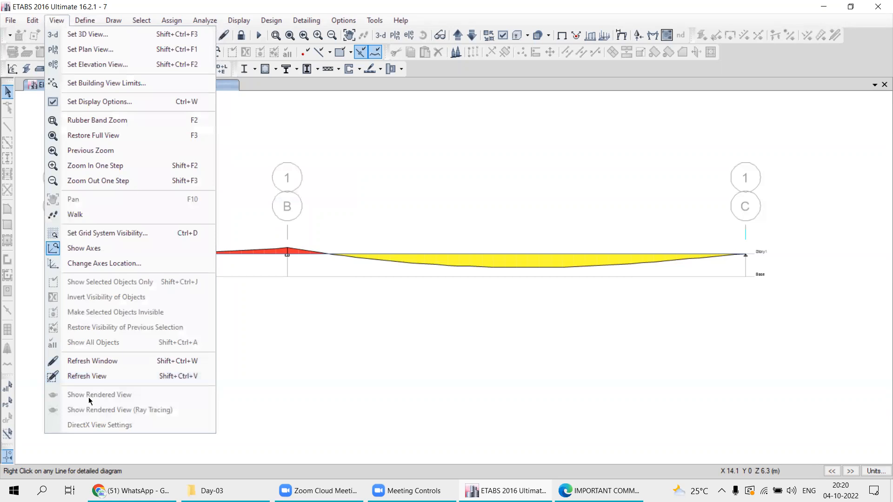
{"action": "left_click", "coordinate": [311, 8]}
{"action": "left_click", "coordinate": [562, 35]}
{"action": "left_click", "coordinate": [374, 22]}
{"action": "left_click", "coordinate": [450, 4]}
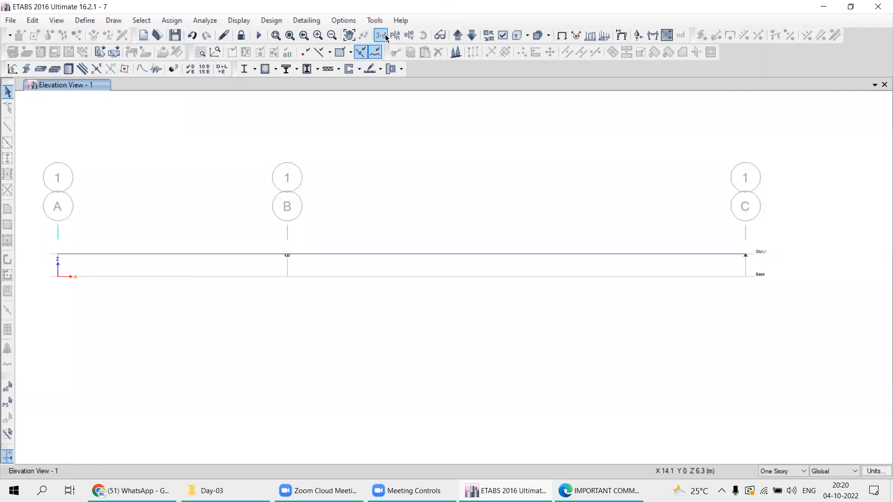
{"action": "left_click", "coordinate": [381, 36]}
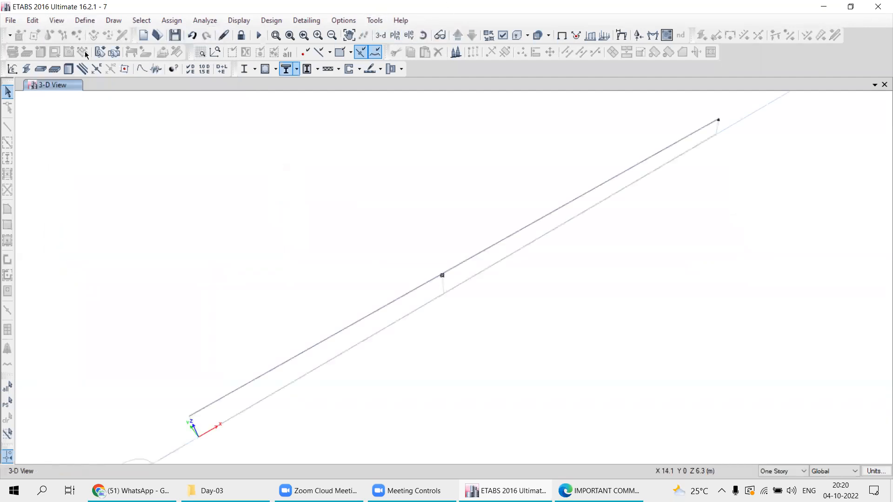
- Inspect the beam from another angle in the 3D rendered view, and close the rendering
{"action": "left_click", "coordinate": [56, 21]}
{"action": "left_click", "coordinate": [96, 396]}
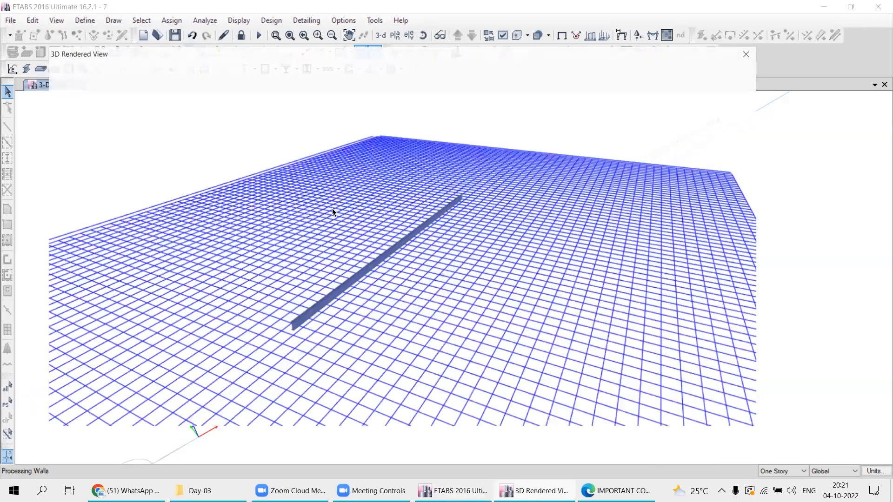
{"action": "left_click_drag", "start_coordinate": [154, 154], "coordinate": [207, 147]}
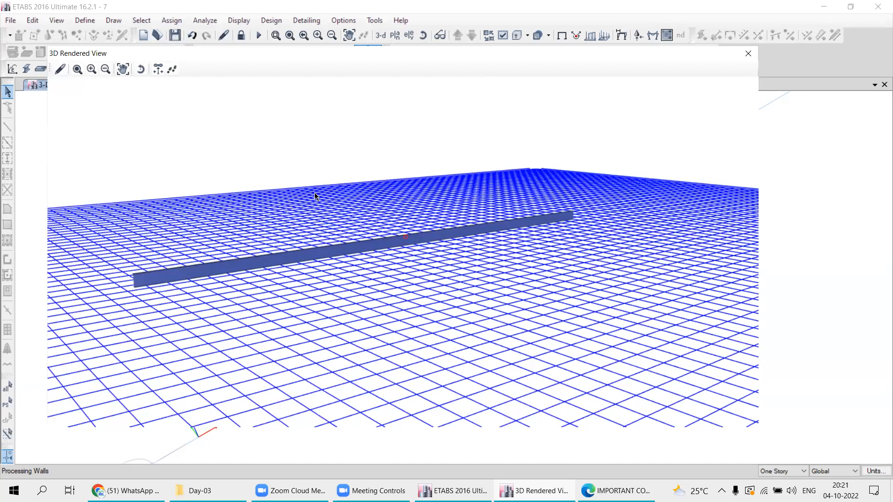
{"action": "left_click", "coordinate": [749, 53]}
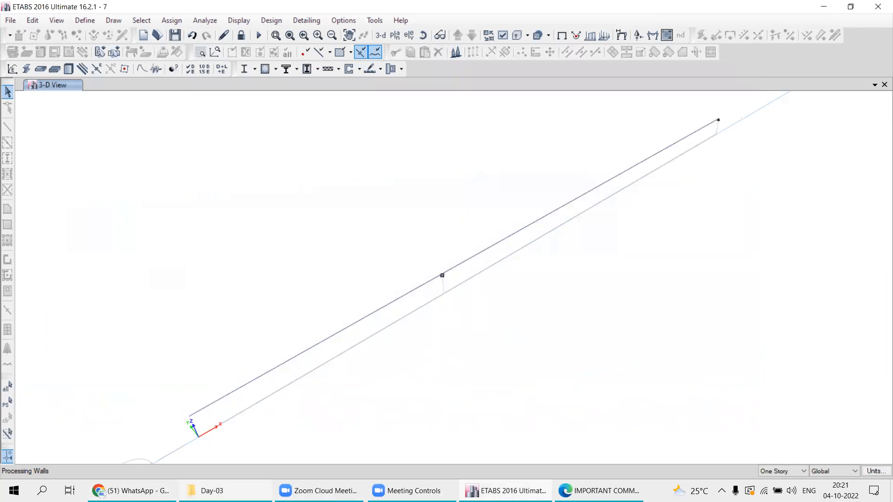
- Switch to the IMPORTANT COMMANDS PDF in Edge and review the item on the $et, .edb and .ebk file formats
{"action": "key", "text": "alt+Tab"}
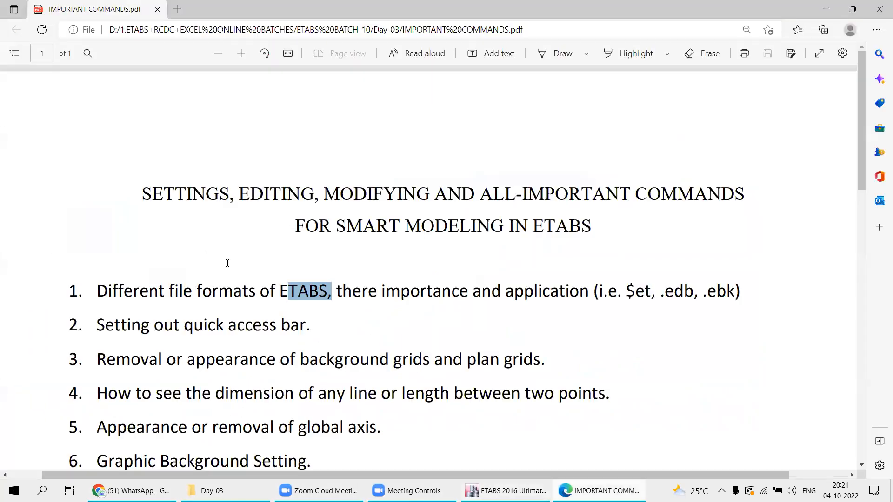
{"action": "left_click", "coordinate": [335, 291]}
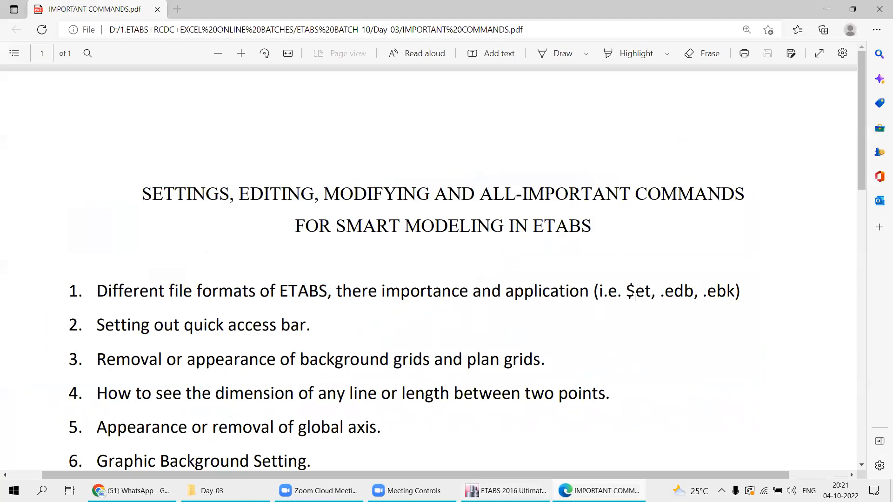
{"action": "left_click_drag", "start_coordinate": [622, 294], "coordinate": [736, 294]}
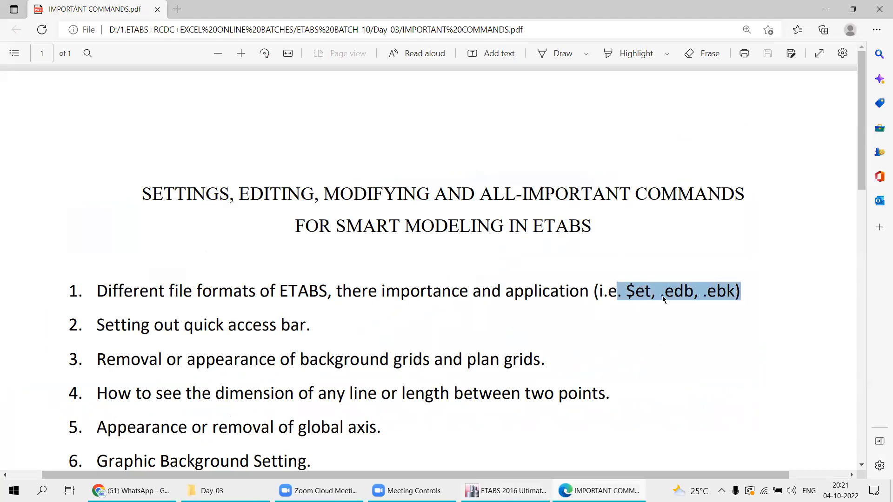
{"action": "left_click", "coordinate": [631, 297]}
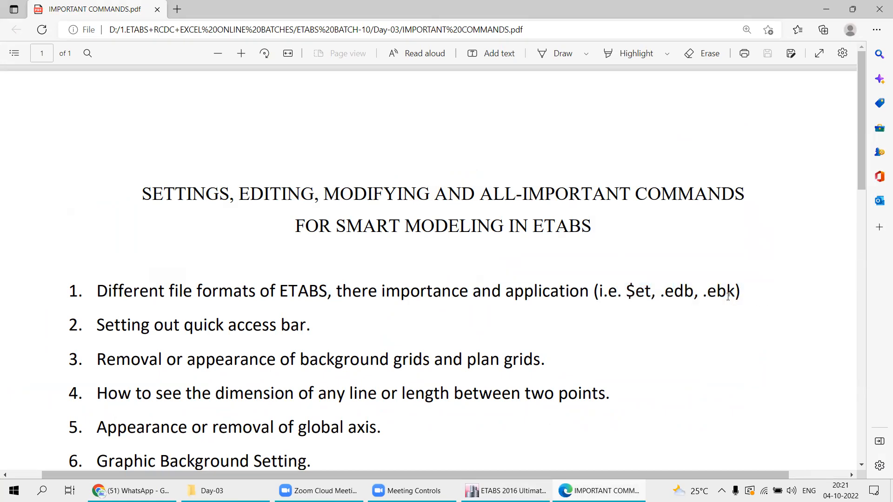
{"action": "left_click_drag", "start_coordinate": [733, 296], "coordinate": [666, 298]}
{"action": "left_click", "coordinate": [622, 292]}
{"action": "double_click", "coordinate": [629, 294]}
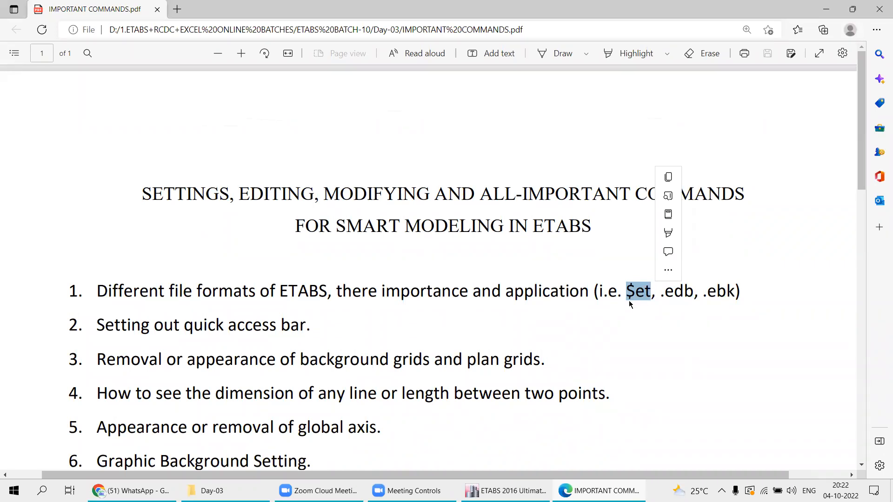
- Sketch a small stick figure above the PDF's heading with the Zoom annotation pen
{"action": "left_click", "coordinate": [576, 392]}
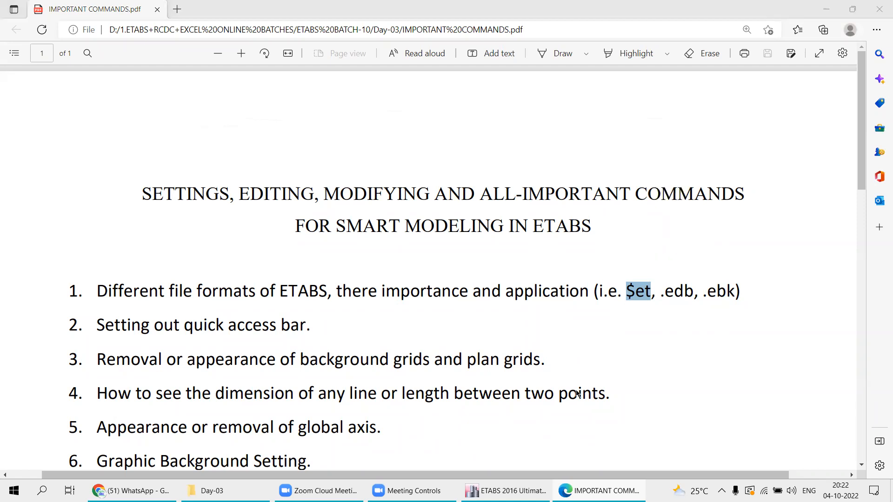
{"action": "mouse_move", "coordinate": [576, 122]}
{"action": "left_mouse_down"}
{"action": "mouse_move", "coordinate": [565, 154]}
{"action": "mouse_move", "coordinate": [551, 161]}
{"action": "mouse_move", "coordinate": [587, 158]}
{"action": "left_mouse_up"}
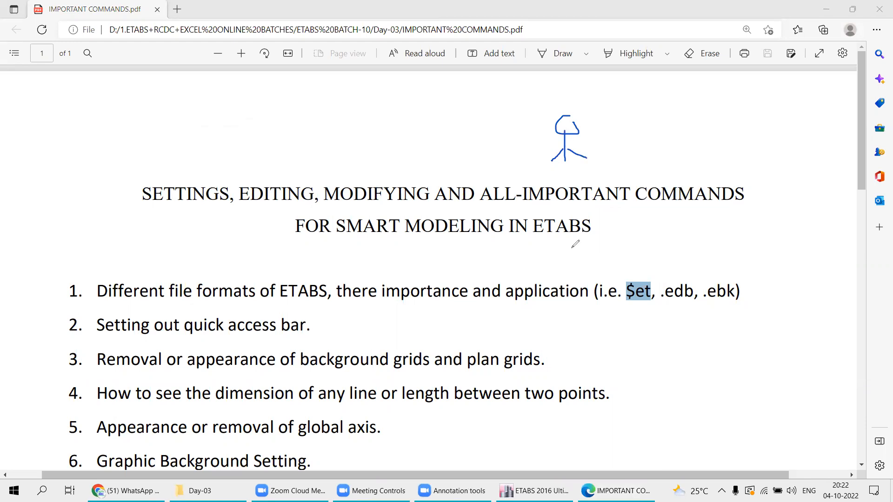
{"action": "left_click", "coordinate": [508, 282]}
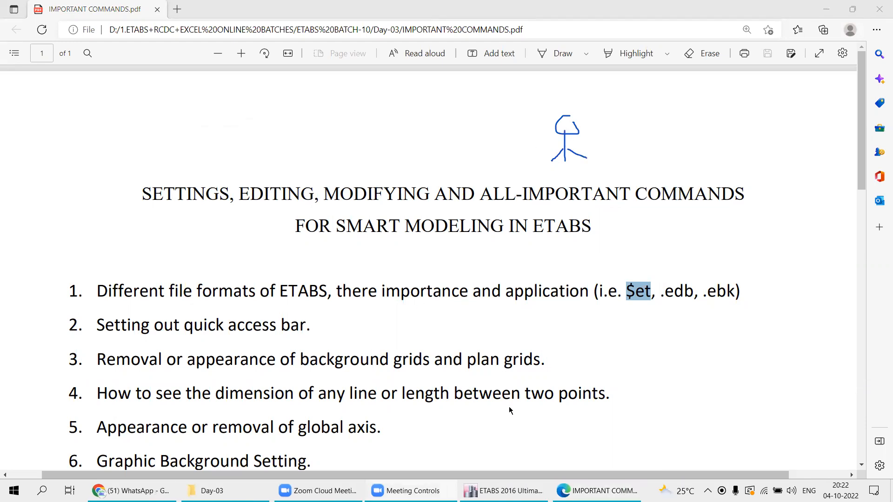
- Switch to File Explorer and open the MODEL FOR AXIS folder inside Day-03
{"action": "key", "text": "alt+Tab"}
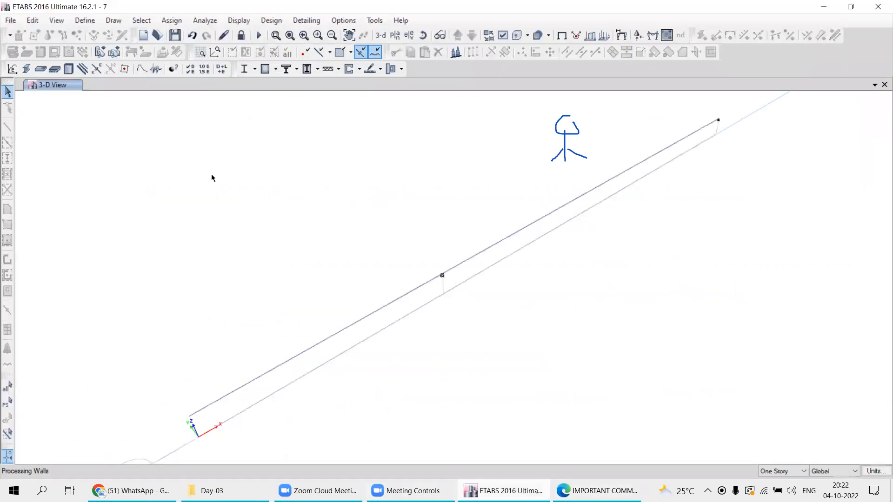
{"action": "key", "text": "alt+Tab"}
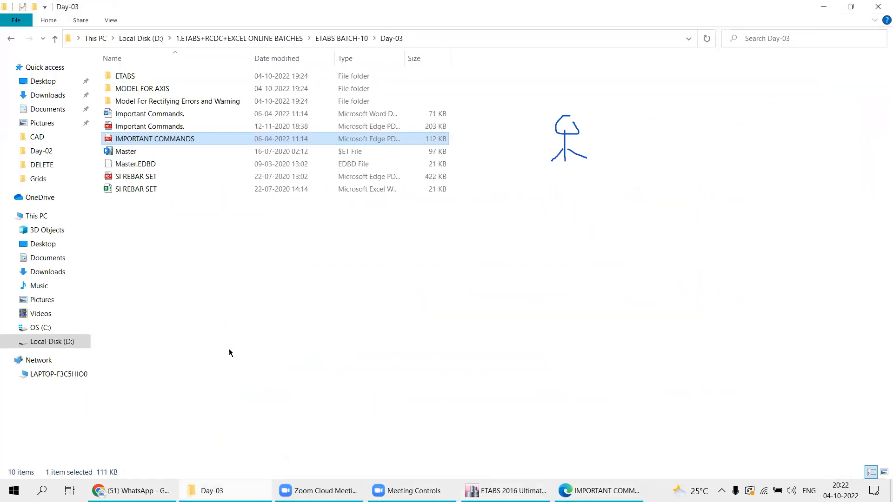
{"action": "double_click", "coordinate": [127, 89]}
{"action": "scroll", "coordinate": [216, 271], "scroll_direction": "down", "scroll_amount": 2}
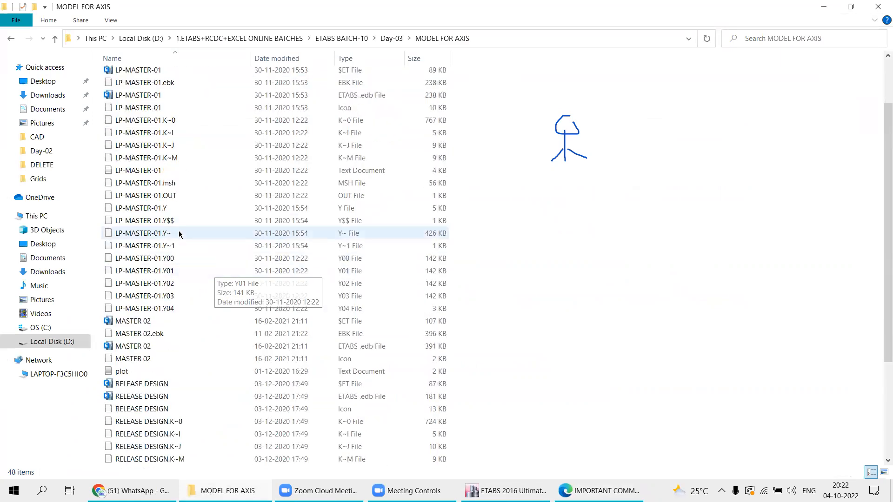
- Examine the file types that ETABS saves alongside the LP-MASTER-01 model
{"action": "left_click", "coordinate": [138, 99]}
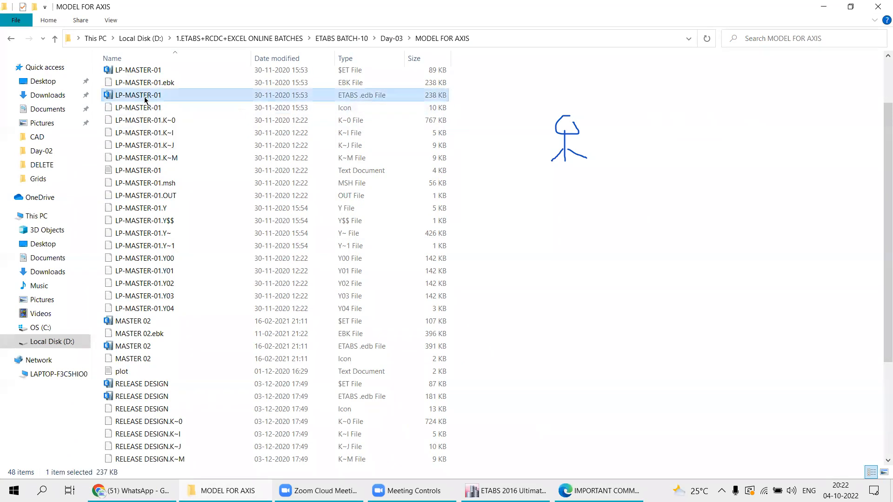
{"action": "key", "text": "Down"}
{"action": "key", "text": "Down"}
{"action": "key", "text": "Down"}
{"action": "key", "text": "Down"}
{"action": "key", "text": "Down"}
{"action": "key", "text": "Down"}
{"action": "key", "text": "Down"}
{"action": "key", "text": "Down"}
{"action": "key", "text": "Down"}
{"action": "key", "text": "Down"}
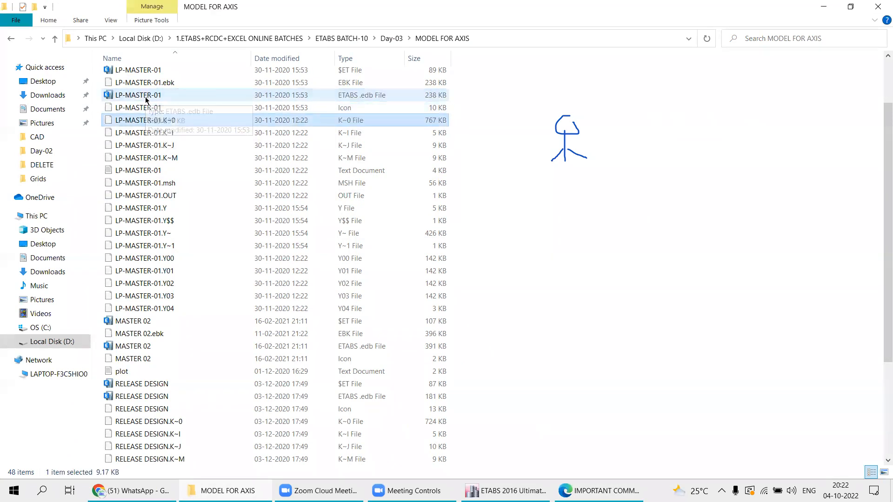
{"action": "key", "text": "Down"}
{"action": "key", "text": "Down"}
{"action": "key", "text": "Down"}
{"action": "key", "text": "Down"}
{"action": "key", "text": "Down"}
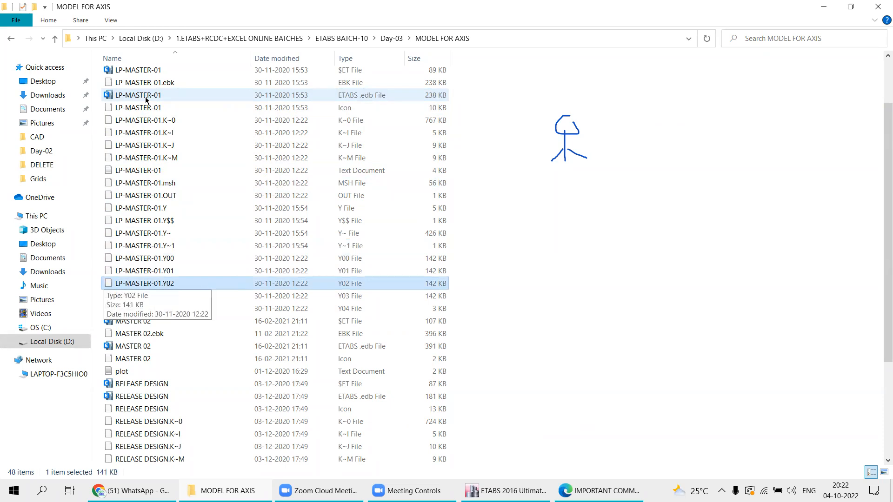
{"action": "key", "text": "Up"}
{"action": "key", "text": "Up"}
{"action": "key", "text": "Up"}
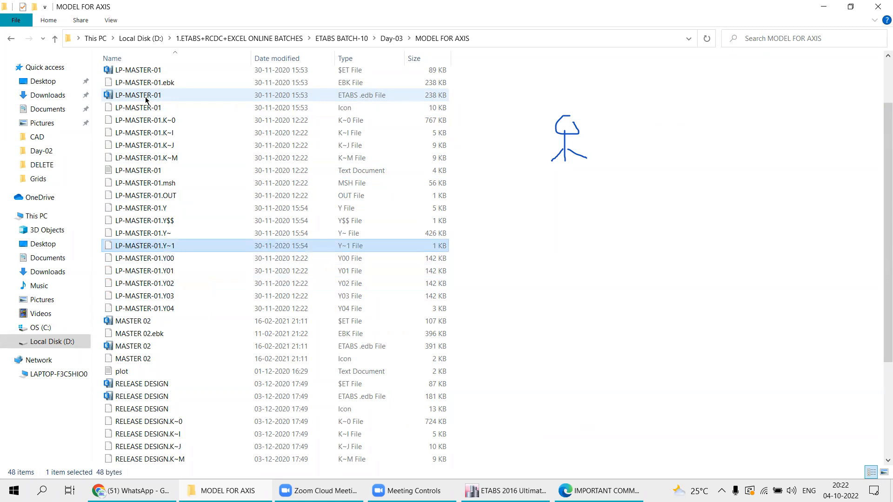
{"action": "key", "text": "Up"}
{"action": "key", "text": "Up"}
{"action": "key", "text": "Up"}
{"action": "key", "text": "Up"}
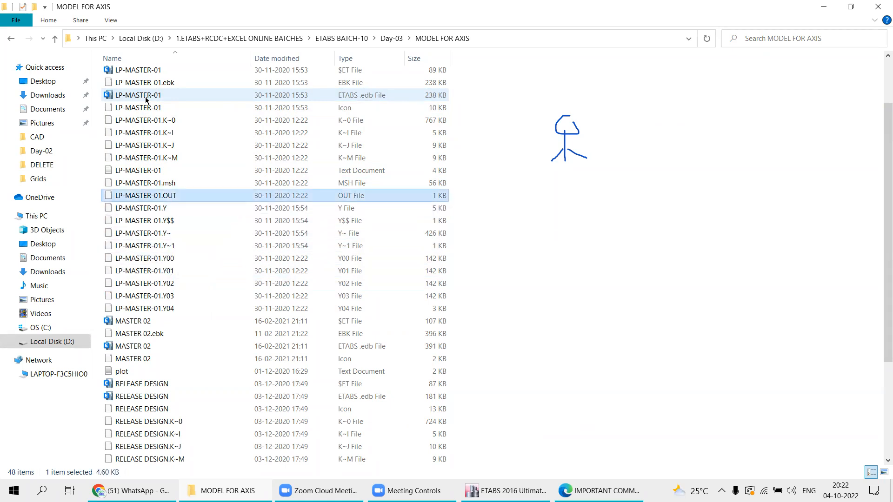
{"action": "key", "text": "Up"}
{"action": "key", "text": "Up"}
{"action": "key", "text": "Up"}
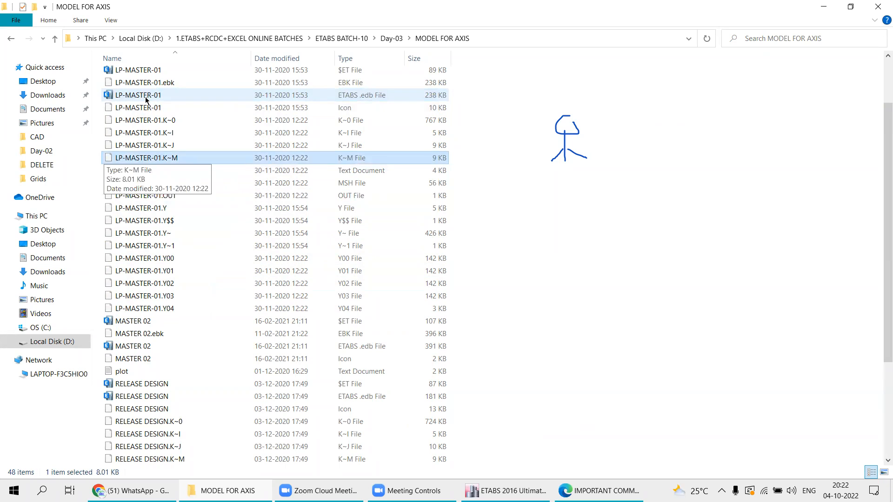
- Filter the folder by type to show only ETABS .edb, $ET and EBK files
{"action": "left_click", "coordinate": [401, 59]}
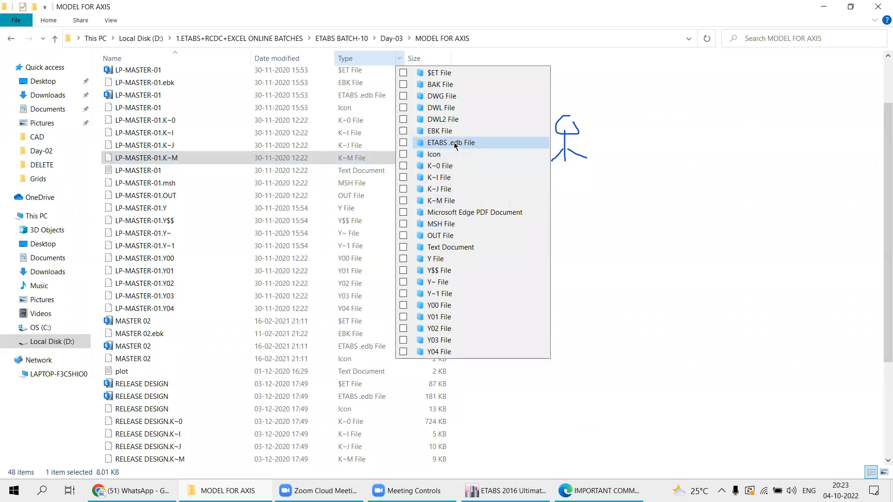
{"action": "left_click", "coordinate": [403, 144]}
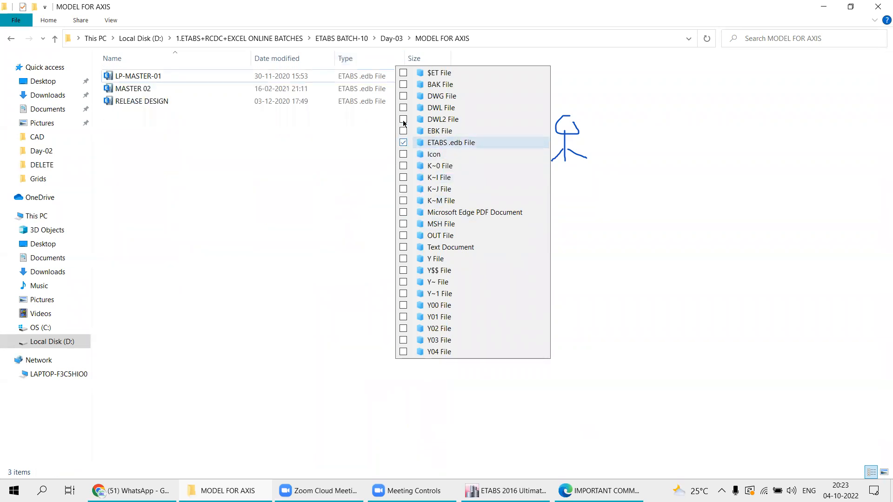
{"action": "left_click", "coordinate": [404, 73]}
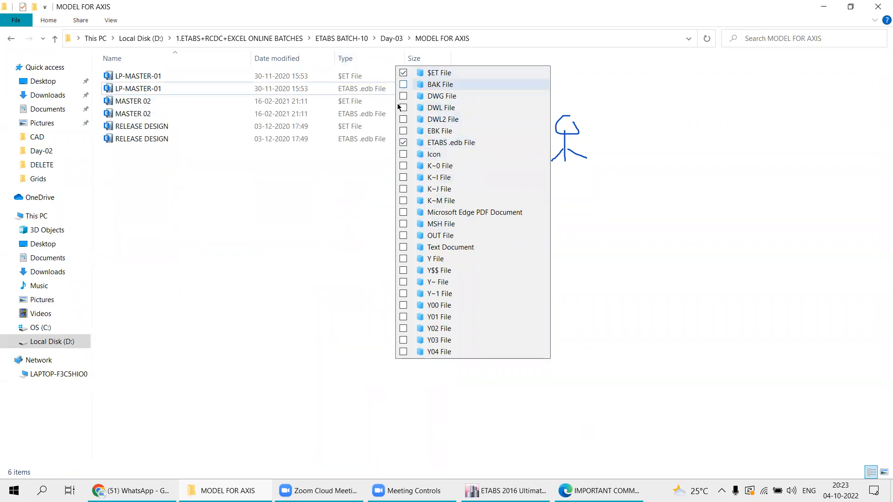
{"action": "left_click", "coordinate": [403, 132]}
{"action": "left_click", "coordinate": [242, 225]}
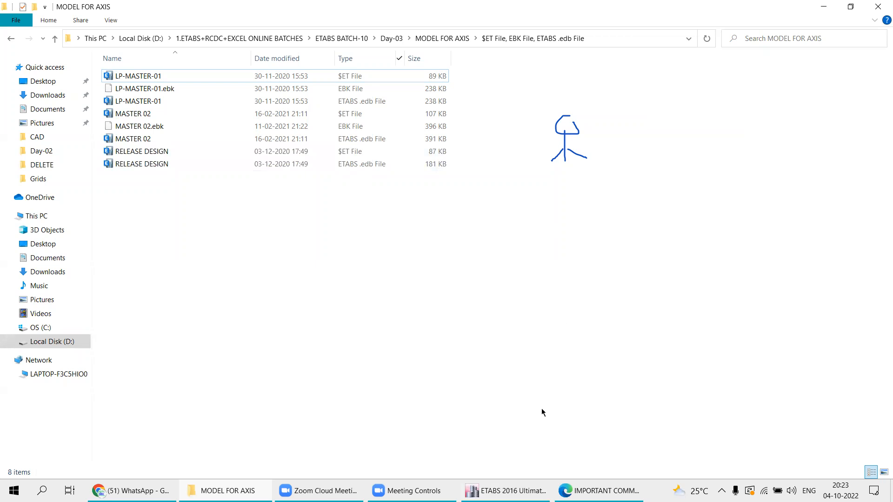
- Sketch two large stick figures side by side below the file list with the Zoom annotation pen
{"action": "left_click_drag", "start_coordinate": [374, 214], "coordinate": [372, 215]}
{"action": "left_click_drag", "start_coordinate": [376, 240], "coordinate": [367, 374]}
{"action": "mouse_move", "coordinate": [354, 309]}
{"action": "left_mouse_down"}
{"action": "mouse_move", "coordinate": [379, 302]}
{"action": "mouse_move", "coordinate": [386, 313]}
{"action": "left_mouse_up"}
{"action": "left_click_drag", "start_coordinate": [361, 348], "coordinate": [336, 369]}
{"action": "left_click_drag", "start_coordinate": [364, 347], "coordinate": [405, 372]}
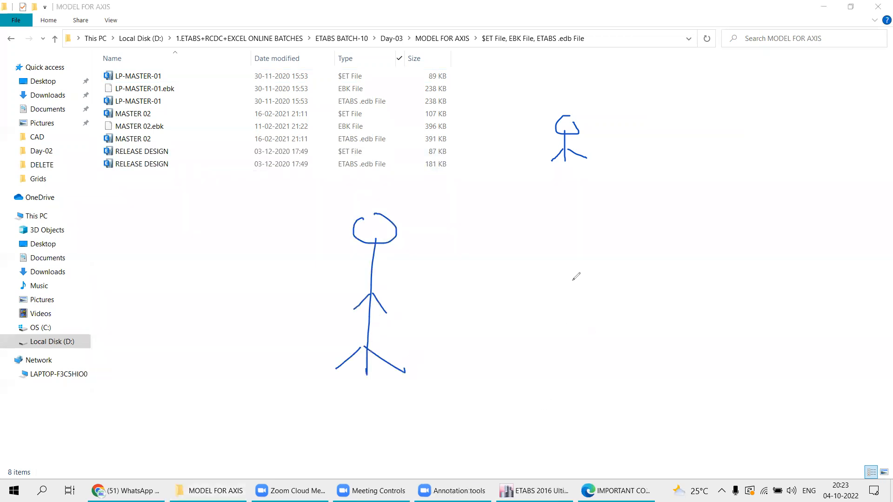
{"action": "mouse_move", "coordinate": [578, 196]}
{"action": "left_mouse_down"}
{"action": "mouse_move", "coordinate": [590, 207]}
{"action": "mouse_move", "coordinate": [587, 293]}
{"action": "left_mouse_up"}
{"action": "mouse_move", "coordinate": [583, 257]}
{"action": "left_mouse_down"}
{"action": "mouse_move", "coordinate": [568, 273]}
{"action": "mouse_move", "coordinate": [604, 269]}
{"action": "mouse_move", "coordinate": [586, 357]}
{"action": "left_mouse_up"}
{"action": "left_click_drag", "start_coordinate": [582, 314], "coordinate": [560, 332]}
{"action": "left_click_drag", "start_coordinate": [587, 315], "coordinate": [613, 340]}
- Label the two large stick figures A and B, and write 2015 above each label
{"action": "mouse_move", "coordinate": [370, 158]}
{"action": "left_mouse_down"}
{"action": "mouse_move", "coordinate": [367, 176]}
{"action": "mouse_move", "coordinate": [379, 179]}
{"action": "left_mouse_up"}
{"action": "left_click_drag", "start_coordinate": [366, 173], "coordinate": [393, 166]}
{"action": "left_click_drag", "start_coordinate": [601, 139], "coordinate": [602, 182]}
{"action": "mouse_move", "coordinate": [603, 139]}
{"action": "left_mouse_down"}
{"action": "mouse_move", "coordinate": [613, 161]}
{"action": "mouse_move", "coordinate": [602, 172]}
{"action": "left_mouse_up"}
{"action": "mouse_move", "coordinate": [381, 122]}
{"action": "left_mouse_down"}
{"action": "mouse_move", "coordinate": [397, 137]}
{"action": "mouse_move", "coordinate": [407, 121]}
{"action": "mouse_move", "coordinate": [427, 132]}
{"action": "mouse_move", "coordinate": [459, 112]}
{"action": "left_mouse_up"}
{"action": "mouse_move", "coordinate": [637, 116]}
{"action": "left_mouse_down"}
{"action": "mouse_move", "coordinate": [655, 135]}
{"action": "mouse_move", "coordinate": [673, 122]}
{"action": "mouse_move", "coordinate": [672, 130]}
{"action": "left_mouse_up"}
{"action": "left_click_drag", "start_coordinate": [682, 107], "coordinate": [683, 126]}
{"action": "mouse_move", "coordinate": [691, 109]}
{"action": "left_mouse_down"}
{"action": "mouse_move", "coordinate": [701, 123]}
{"action": "mouse_move", "coordinate": [701, 106]}
{"action": "left_mouse_up"}
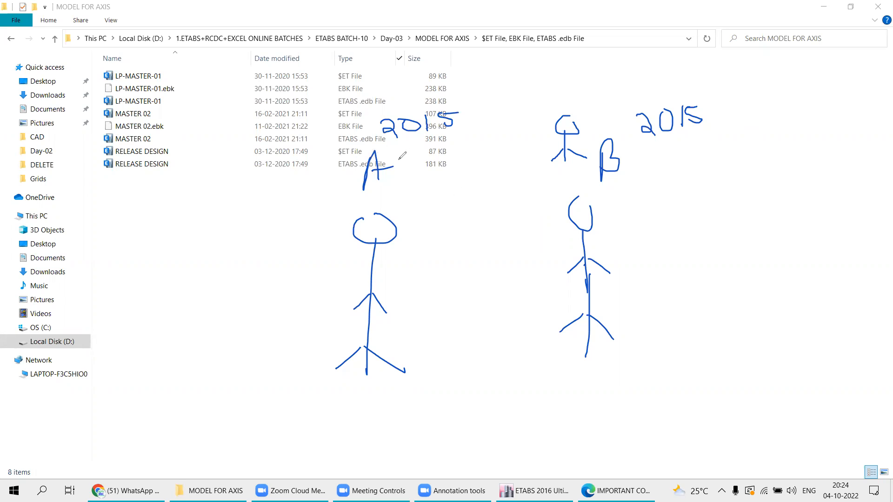
- Draw a curved arrow from A to B and write a double-underlined .edb beneath it
{"action": "mouse_move", "coordinate": [399, 160]}
{"action": "left_mouse_down"}
{"action": "mouse_move", "coordinate": [506, 135]}
{"action": "mouse_move", "coordinate": [545, 165]}
{"action": "mouse_move", "coordinate": [520, 158]}
{"action": "left_mouse_up"}
{"action": "left_click", "coordinate": [450, 208]}
{"action": "mouse_move", "coordinate": [458, 204]}
{"action": "left_mouse_down"}
{"action": "mouse_move", "coordinate": [501, 187]}
{"action": "mouse_move", "coordinate": [500, 203]}
{"action": "mouse_move", "coordinate": [512, 206]}
{"action": "left_mouse_up"}
{"action": "left_click_drag", "start_coordinate": [450, 228], "coordinate": [504, 227]}
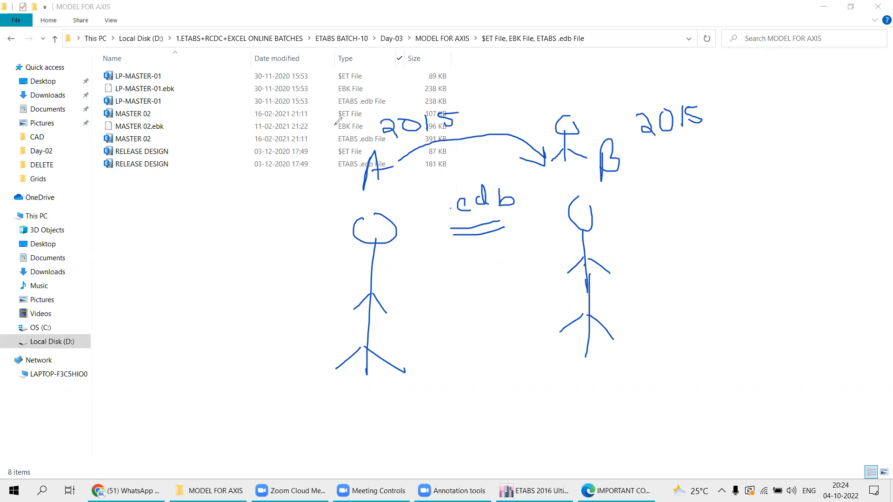
- Retrace the label A, and erase the small stick figure and the 2015 written above B
{"action": "mouse_move", "coordinate": [373, 150]}
{"action": "left_mouse_down"}
{"action": "mouse_move", "coordinate": [365, 185]}
{"action": "mouse_move", "coordinate": [381, 176]}
{"action": "mouse_move", "coordinate": [385, 183]}
{"action": "mouse_move", "coordinate": [384, 173]}
{"action": "left_mouse_up"}
{"action": "mouse_move", "coordinate": [622, 218]}
{"action": "right_mouse_down"}
{"action": "mouse_move", "coordinate": [661, 118]}
{"action": "mouse_move", "coordinate": [578, 120]}
{"action": "mouse_move", "coordinate": [563, 156]}
{"action": "right_mouse_up"}
{"action": "left_click_drag", "start_coordinate": [566, 154], "coordinate": [581, 157]}
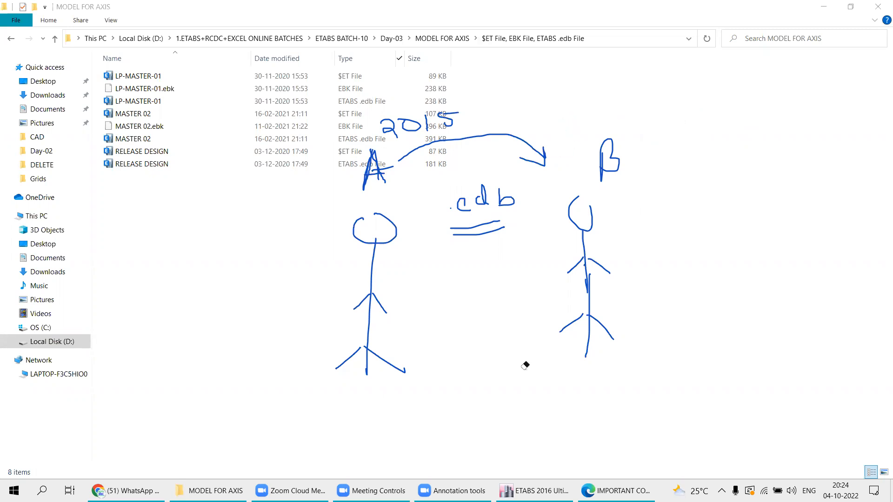
- Write 2019 above label B, and pen a short underlined mark plus a separate horizontal stroke beyond figure A
{"action": "left_click", "coordinate": [651, 106]}
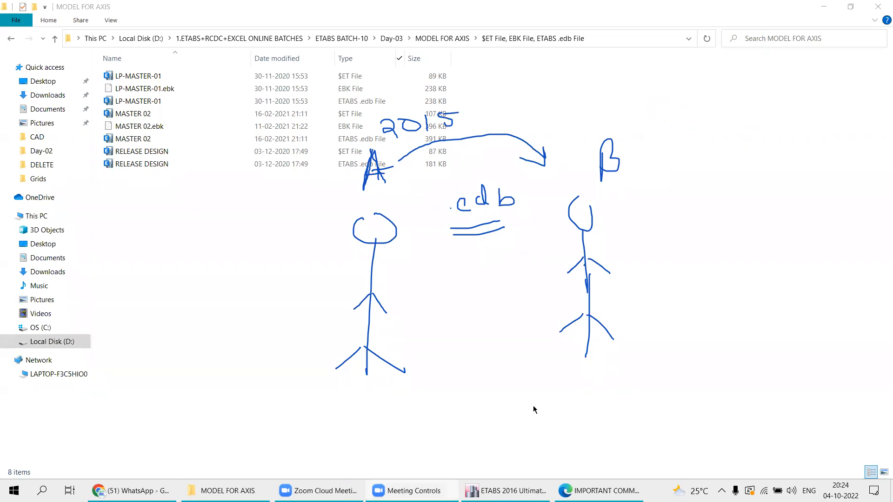
{"action": "mouse_move", "coordinate": [642, 111]}
{"action": "left_mouse_down"}
{"action": "mouse_move", "coordinate": [630, 136]}
{"action": "mouse_move", "coordinate": [655, 146]}
{"action": "left_mouse_up"}
{"action": "mouse_move", "coordinate": [670, 115]}
{"action": "left_mouse_down"}
{"action": "mouse_move", "coordinate": [660, 122]}
{"action": "mouse_move", "coordinate": [670, 114]}
{"action": "left_mouse_up"}
{"action": "left_click_drag", "start_coordinate": [680, 109], "coordinate": [681, 133]}
{"action": "left_click_drag", "start_coordinate": [706, 104], "coordinate": [706, 140]}
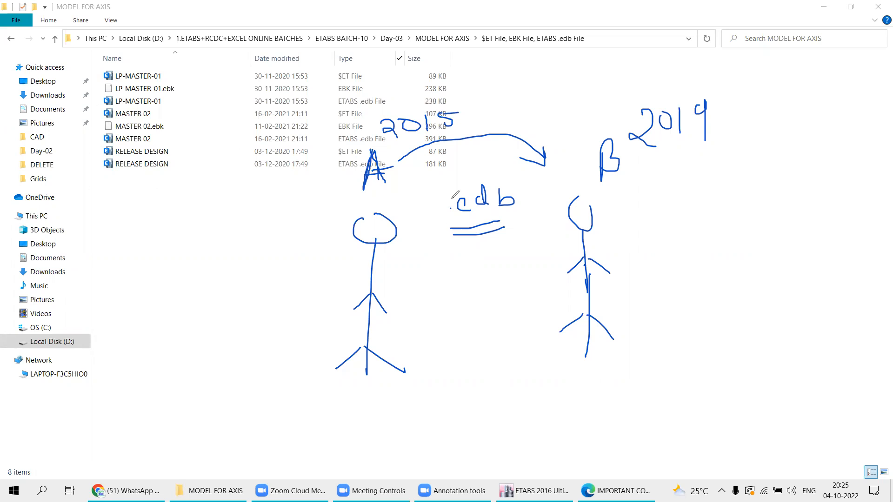
{"action": "mouse_move", "coordinate": [179, 198]}
{"action": "left_mouse_down"}
{"action": "mouse_move", "coordinate": [218, 197]}
{"action": "mouse_move", "coordinate": [200, 190]}
{"action": "mouse_move", "coordinate": [214, 175]}
{"action": "left_mouse_up"}
{"action": "left_click_drag", "start_coordinate": [87, 245], "coordinate": [125, 246]}
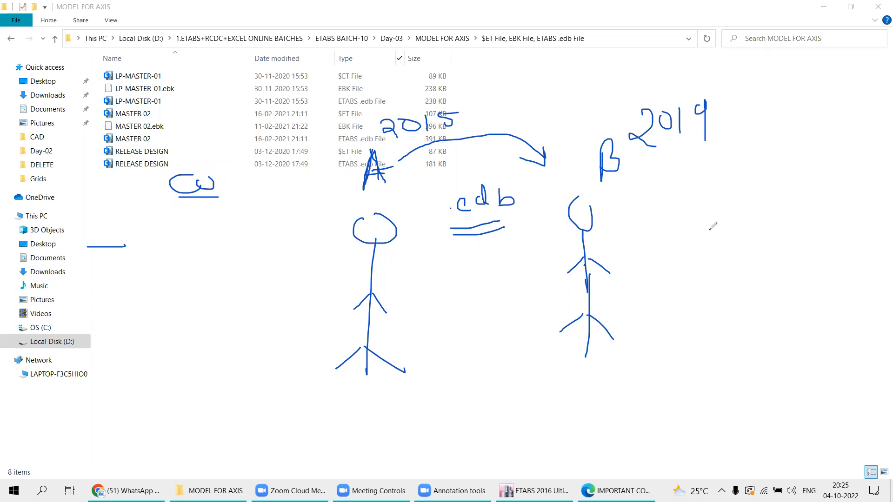
- Write IS 1893-2016 beside figure B with the annotation pen and underline it
{"action": "mouse_move", "coordinate": [690, 229]}
{"action": "left_mouse_down"}
{"action": "mouse_move", "coordinate": [721, 229]}
{"action": "mouse_move", "coordinate": [703, 247]}
{"action": "mouse_move", "coordinate": [675, 251]}
{"action": "left_mouse_up"}
{"action": "left_click_drag", "start_coordinate": [733, 229], "coordinate": [714, 248]}
{"action": "mouse_move", "coordinate": [758, 223]}
{"action": "left_mouse_down"}
{"action": "mouse_move", "coordinate": [758, 242]}
{"action": "mouse_move", "coordinate": [784, 225]}
{"action": "mouse_move", "coordinate": [795, 248]}
{"action": "mouse_move", "coordinate": [828, 234]}
{"action": "left_mouse_up"}
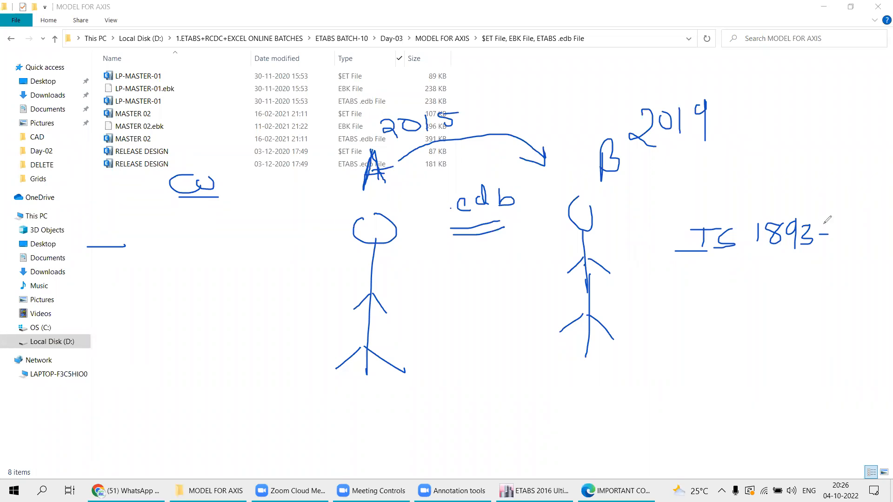
{"action": "left_click_drag", "start_coordinate": [831, 223], "coordinate": [848, 254]}
{"action": "mouse_move", "coordinate": [861, 225]}
{"action": "left_mouse_down"}
{"action": "mouse_move", "coordinate": [861, 246]}
{"action": "mouse_move", "coordinate": [864, 223]}
{"action": "mouse_move", "coordinate": [876, 264]}
{"action": "left_mouse_up"}
{"action": "mouse_move", "coordinate": [890, 222]}
{"action": "left_mouse_down"}
{"action": "mouse_move", "coordinate": [886, 253]}
{"action": "mouse_move", "coordinate": [884, 238]}
{"action": "left_mouse_up"}
{"action": "left_click_drag", "start_coordinate": [691, 269], "coordinate": [890, 268]}
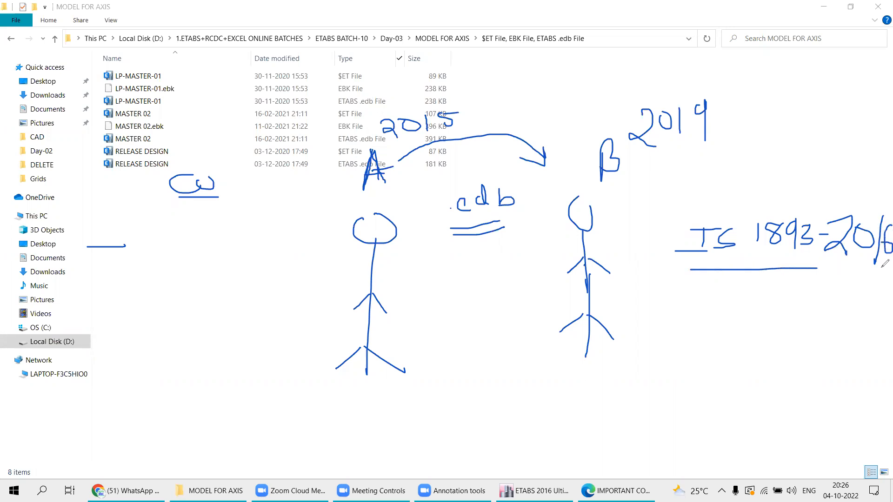
- Circle the 2015 above A, and write an underlined IS 1893-2002 below IS 1893-2016
{"action": "mouse_move", "coordinate": [403, 108]}
{"action": "left_mouse_down"}
{"action": "mouse_move", "coordinate": [386, 122]}
{"action": "mouse_move", "coordinate": [467, 125]}
{"action": "mouse_move", "coordinate": [428, 99]}
{"action": "mouse_move", "coordinate": [424, 108]}
{"action": "left_mouse_up"}
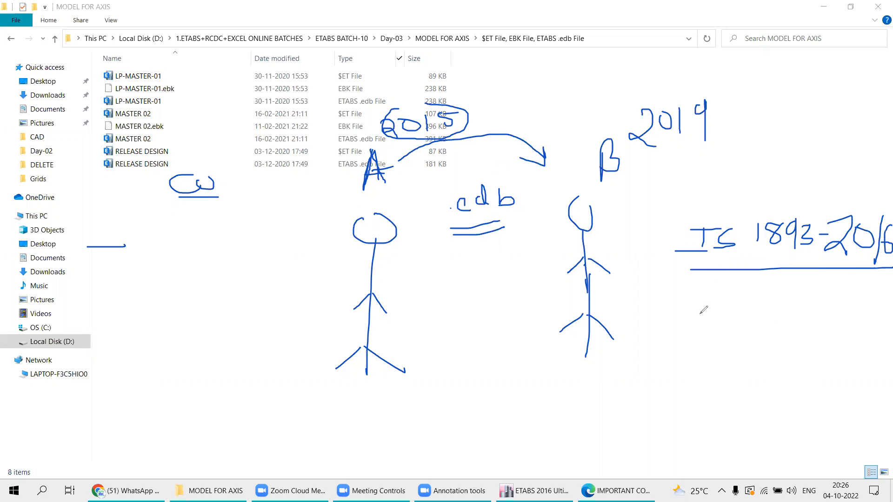
{"action": "mouse_move", "coordinate": [666, 315]}
{"action": "left_mouse_down"}
{"action": "mouse_move", "coordinate": [700, 307]}
{"action": "mouse_move", "coordinate": [683, 334]}
{"action": "mouse_move", "coordinate": [705, 328]}
{"action": "left_mouse_up"}
{"action": "left_click_drag", "start_coordinate": [728, 303], "coordinate": [721, 326]}
{"action": "mouse_move", "coordinate": [757, 299]}
{"action": "left_mouse_down"}
{"action": "mouse_move", "coordinate": [749, 327]}
{"action": "mouse_move", "coordinate": [784, 308]}
{"action": "mouse_move", "coordinate": [804, 317]}
{"action": "left_mouse_up"}
{"action": "mouse_move", "coordinate": [802, 290]}
{"action": "left_mouse_down"}
{"action": "mouse_move", "coordinate": [797, 331]}
{"action": "mouse_move", "coordinate": [818, 311]}
{"action": "mouse_move", "coordinate": [809, 328]}
{"action": "mouse_move", "coordinate": [836, 314]}
{"action": "mouse_move", "coordinate": [858, 329]}
{"action": "mouse_move", "coordinate": [872, 305]}
{"action": "mouse_move", "coordinate": [888, 323]}
{"action": "left_mouse_up"}
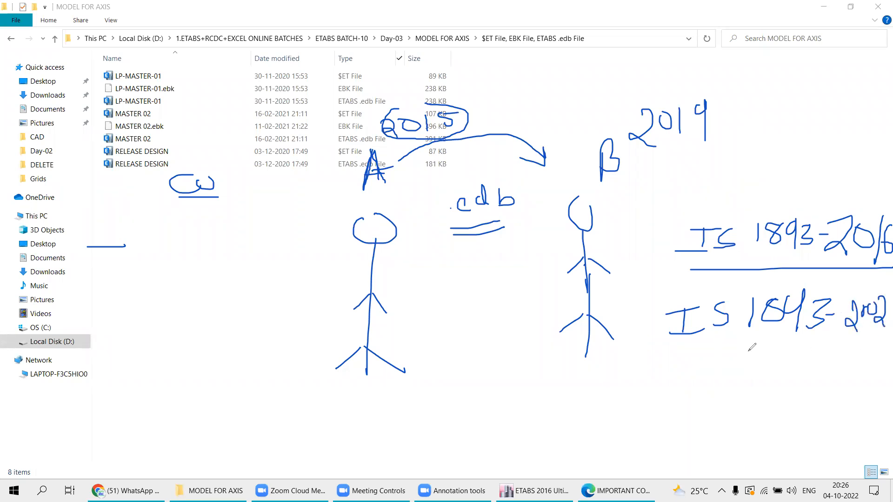
{"action": "left_click_drag", "start_coordinate": [660, 353], "coordinate": [868, 344]}
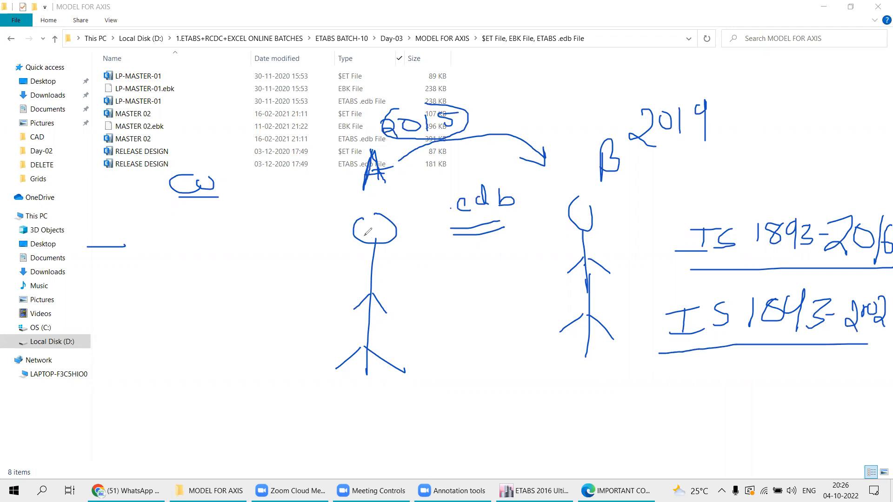
- Draw a tall box with a narrow header strip beside label A, over the file dates
{"action": "mouse_move", "coordinate": [320, 100]}
{"action": "left_mouse_down"}
{"action": "mouse_move", "coordinate": [266, 107]}
{"action": "mouse_move", "coordinate": [326, 112]}
{"action": "mouse_move", "coordinate": [274, 122]}
{"action": "mouse_move", "coordinate": [265, 210]}
{"action": "left_mouse_up"}
{"action": "left_click_drag", "start_coordinate": [324, 122], "coordinate": [321, 211]}
{"action": "left_click_drag", "start_coordinate": [260, 217], "coordinate": [321, 212]}
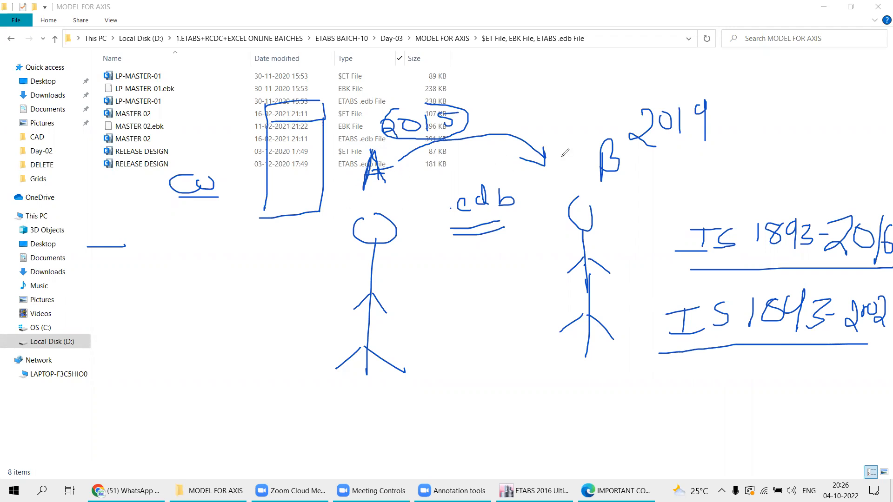
- Mark B and 2019 with short strokes, and draw arrows from IS 1893-2016 to B and from B back to figure A
{"action": "left_click_drag", "start_coordinate": [609, 123], "coordinate": [580, 142]}
{"action": "left_click_drag", "start_coordinate": [651, 94], "coordinate": [630, 123]}
{"action": "mouse_move", "coordinate": [734, 223]}
{"action": "left_mouse_down"}
{"action": "mouse_move", "coordinate": [725, 190]}
{"action": "mouse_move", "coordinate": [661, 172]}
{"action": "mouse_move", "coordinate": [623, 187]}
{"action": "left_mouse_up"}
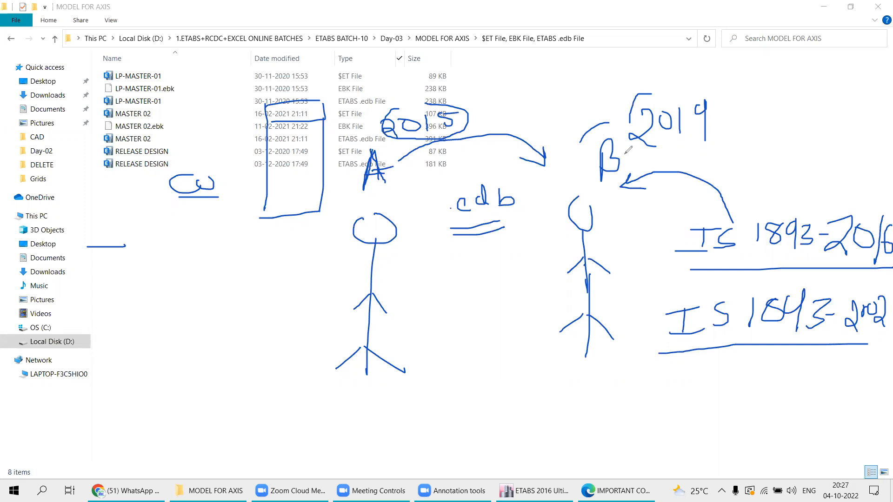
{"action": "left_click", "coordinate": [584, 169]}
{"action": "mouse_move", "coordinate": [584, 168]}
{"action": "left_mouse_down"}
{"action": "mouse_move", "coordinate": [455, 283]}
{"action": "mouse_move", "coordinate": [387, 286]}
{"action": "mouse_move", "coordinate": [403, 306]}
{"action": "left_mouse_up"}
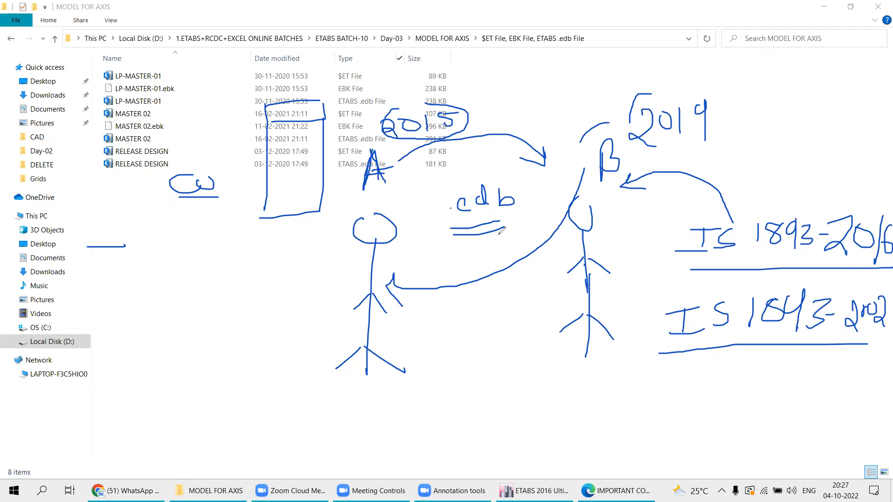
- Write .$et in large letters beside figure A and circle it
{"action": "left_click", "coordinate": [166, 305]}
{"action": "mouse_move", "coordinate": [201, 275]}
{"action": "left_mouse_down"}
{"action": "mouse_move", "coordinate": [204, 295]}
{"action": "mouse_move", "coordinate": [191, 320]}
{"action": "left_mouse_up"}
{"action": "left_click_drag", "start_coordinate": [202, 256], "coordinate": [189, 342]}
{"action": "left_click_drag", "start_coordinate": [219, 303], "coordinate": [250, 306]}
{"action": "mouse_move", "coordinate": [261, 263]}
{"action": "left_mouse_down"}
{"action": "mouse_move", "coordinate": [262, 305]}
{"action": "mouse_move", "coordinate": [275, 318]}
{"action": "left_mouse_up"}
{"action": "left_click_drag", "start_coordinate": [247, 289], "coordinate": [279, 287]}
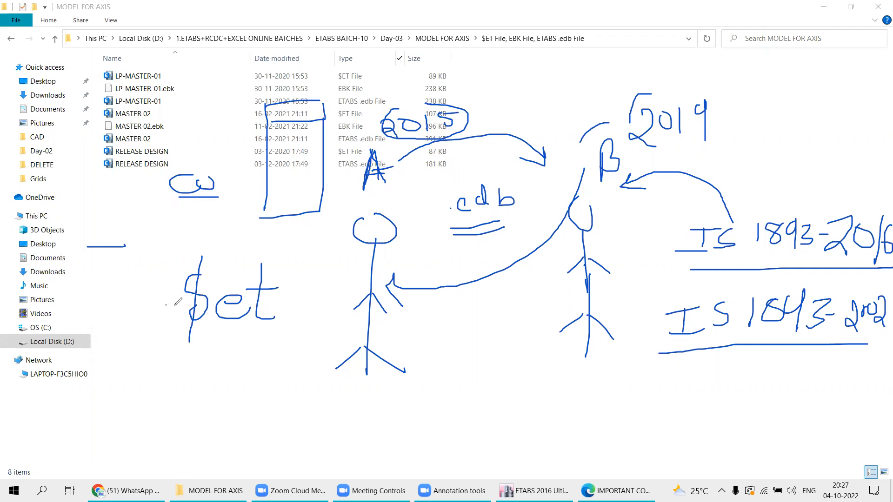
{"action": "mouse_move", "coordinate": [226, 240]}
{"action": "left_mouse_down"}
{"action": "mouse_move", "coordinate": [193, 243]}
{"action": "mouse_move", "coordinate": [134, 318]}
{"action": "mouse_move", "coordinate": [205, 360]}
{"action": "mouse_move", "coordinate": [297, 335]}
{"action": "mouse_move", "coordinate": [301, 293]}
{"action": "mouse_move", "coordinate": [285, 249]}
{"action": "mouse_move", "coordinate": [215, 240]}
{"action": "left_mouse_up"}
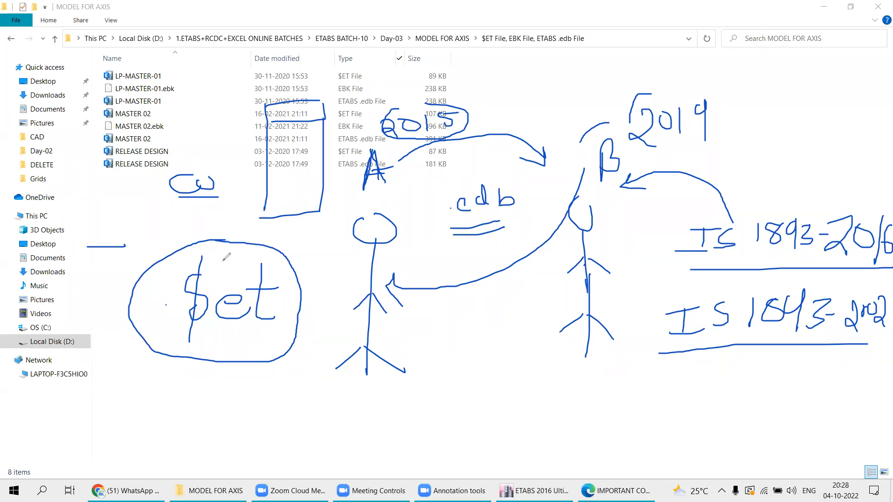
- Circle and underline .edb, strike a line across IS 1893-2016, and add a second circle around .$et
{"action": "mouse_move", "coordinate": [485, 173]}
{"action": "left_mouse_down"}
{"action": "mouse_move", "coordinate": [505, 228]}
{"action": "mouse_move", "coordinate": [520, 191]}
{"action": "mouse_move", "coordinate": [513, 174]}
{"action": "mouse_move", "coordinate": [545, 186]}
{"action": "left_mouse_up"}
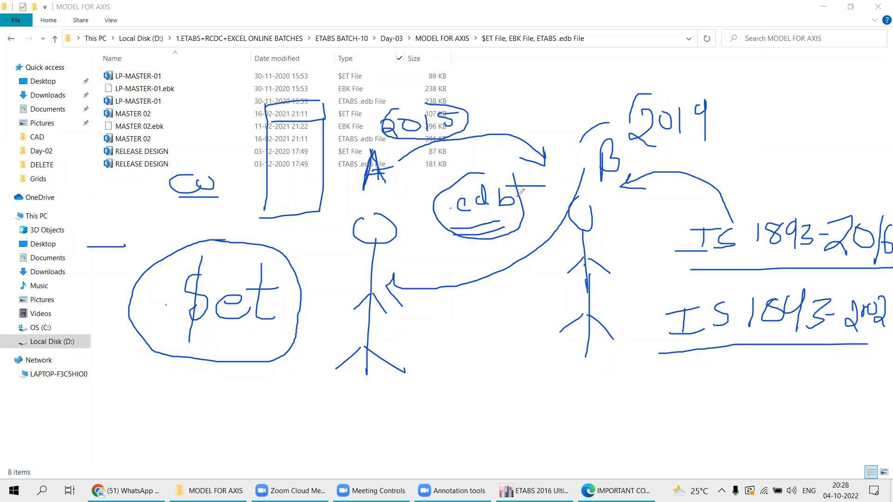
{"action": "left_click_drag", "start_coordinate": [431, 235], "coordinate": [526, 225]}
{"action": "left_click_drag", "start_coordinate": [796, 220], "coordinate": [840, 182]}
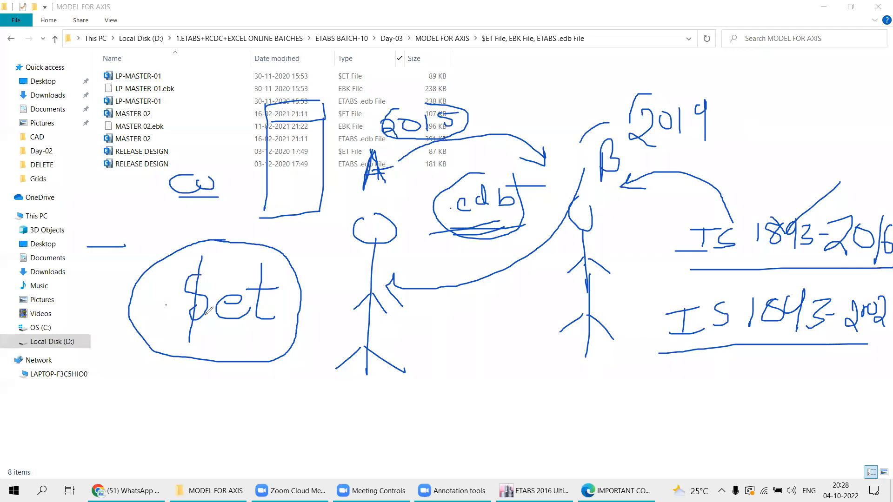
{"action": "left_click_drag", "start_coordinate": [202, 256], "coordinate": [196, 329]}
{"action": "mouse_move", "coordinate": [206, 241]}
{"action": "left_mouse_down"}
{"action": "mouse_move", "coordinate": [163, 277]}
{"action": "mouse_move", "coordinate": [177, 344]}
{"action": "mouse_move", "coordinate": [207, 371]}
{"action": "mouse_move", "coordinate": [272, 358]}
{"action": "left_mouse_up"}
{"action": "mouse_move", "coordinate": [311, 318]}
{"action": "left_mouse_down"}
{"action": "mouse_move", "coordinate": [316, 265]}
{"action": "mouse_move", "coordinate": [228, 239]}
{"action": "left_mouse_up"}
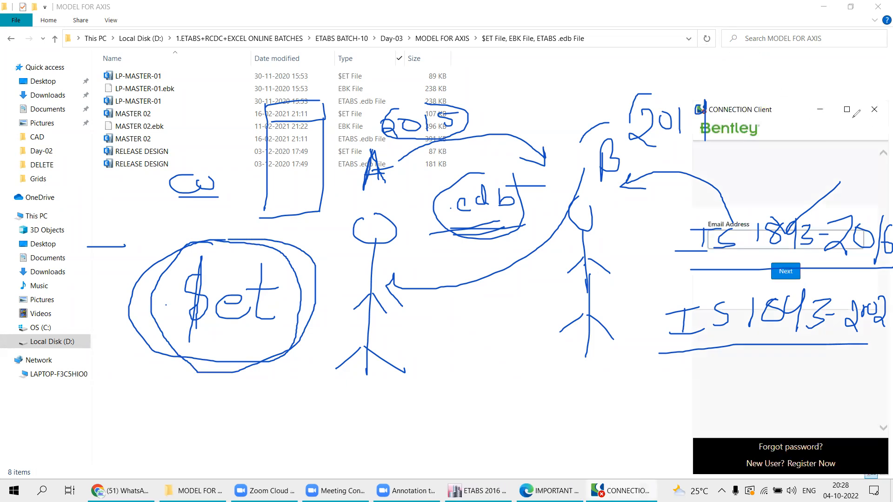
- Close the Bentley CONNECTION Client sign-in window and clear all annotations from the screen
{"action": "left_click", "coordinate": [778, 104]}
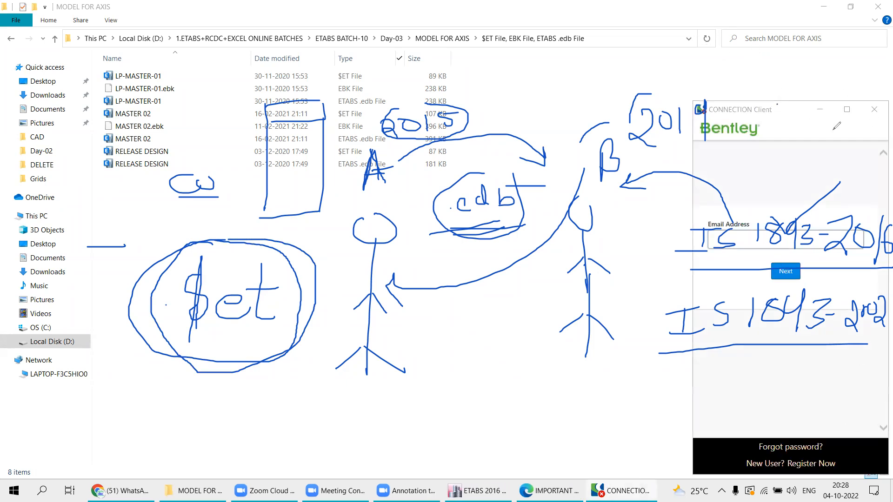
{"action": "left_click", "coordinate": [875, 110]}
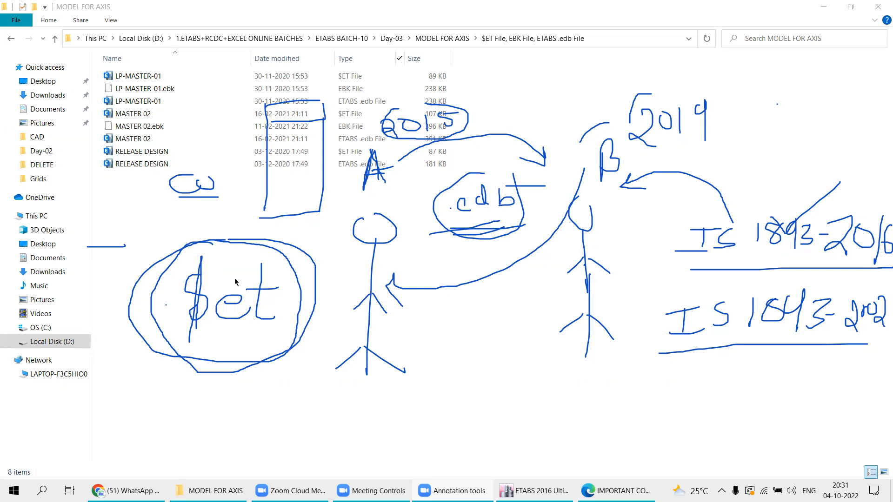
{"action": "left_click", "coordinate": [627, 48]}
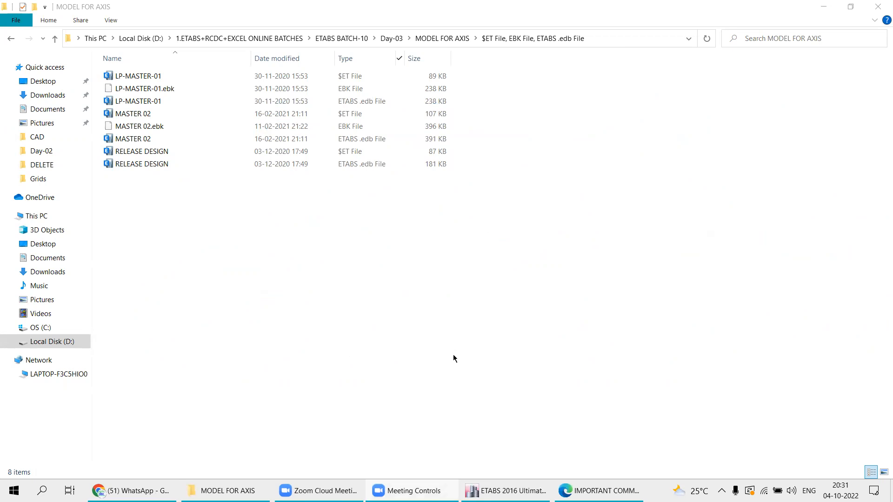
{"action": "key", "text": "alt+Tab"}
{"action": "scroll", "coordinate": [476, 260], "scroll_direction": "down", "scroll_amount": 5}
{"action": "middle_click_drag", "start_coordinate": [487, 274], "coordinate": [451, 247]}
{"action": "scroll", "coordinate": [451, 222], "scroll_direction": "up", "scroll_amount": 5}
{"action": "scroll", "coordinate": [410, 225], "scroll_direction": "down", "scroll_amount": 4}
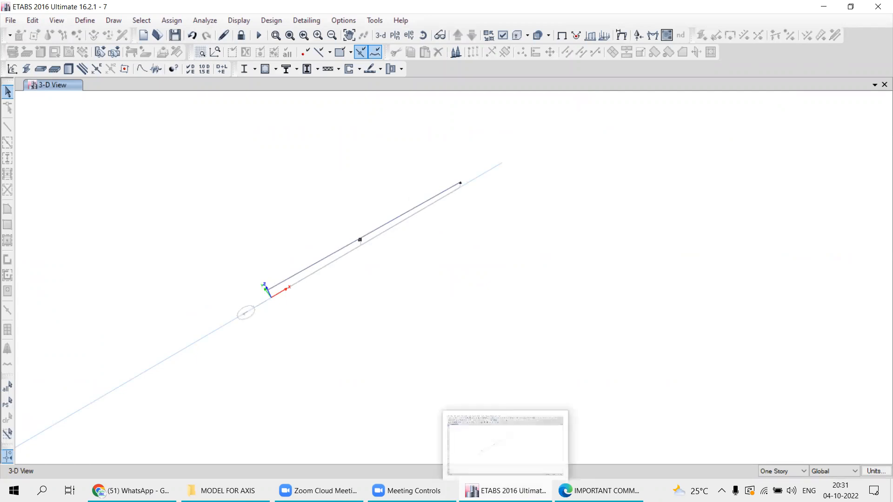
{"action": "left_click", "coordinate": [506, 491]}
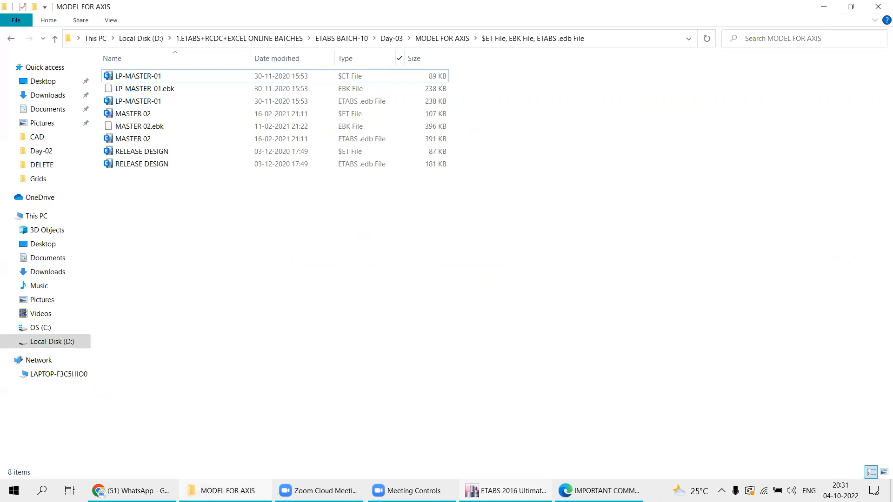
{"action": "key", "text": "alt+Tab"}
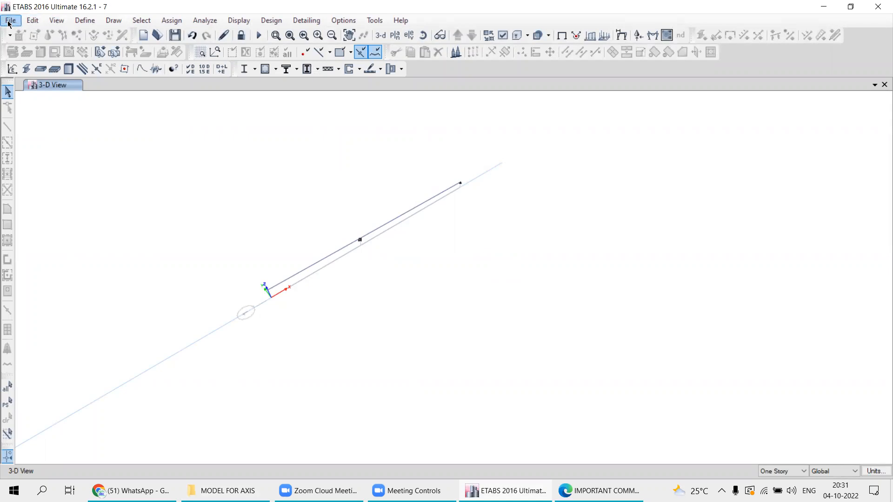
{"action": "key", "text": "alt+Tab"}
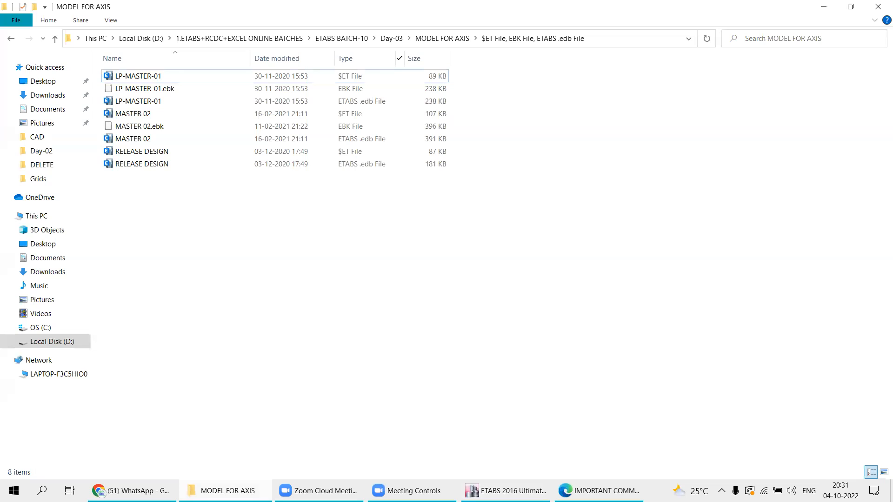
{"action": "key", "text": "alt+Tab"}
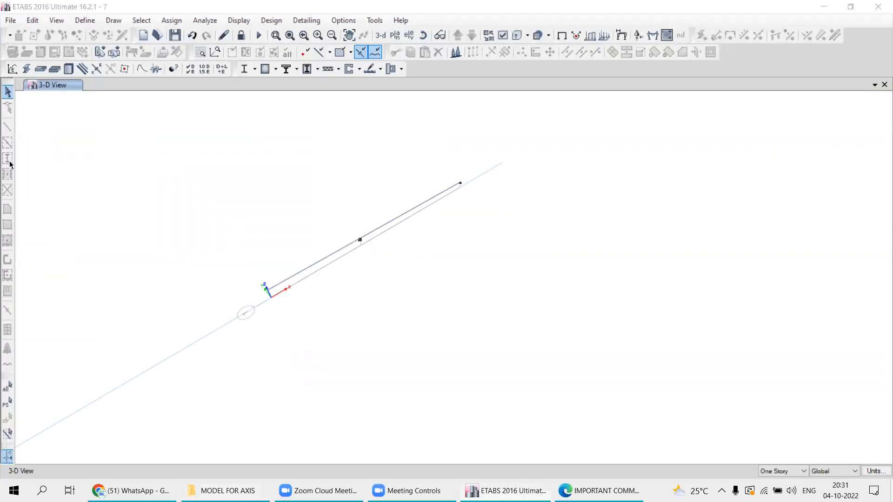
- Open a new File Explorer window at the ETABS BATCH-10 folder in 1.ETABS+RCDC+EXCEL ONLINE BATCHES on drive D
{"action": "key", "text": "super+d"}
{"action": "double_click", "coordinate": [12, 127]}
{"action": "double_click", "coordinate": [307, 166]}
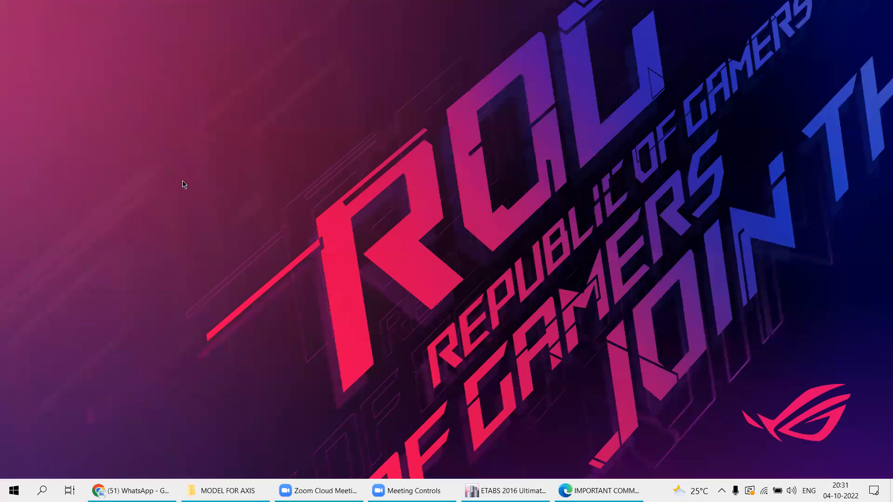
{"action": "double_click", "coordinate": [130, 112]}
{"action": "key", "text": "super+e"}
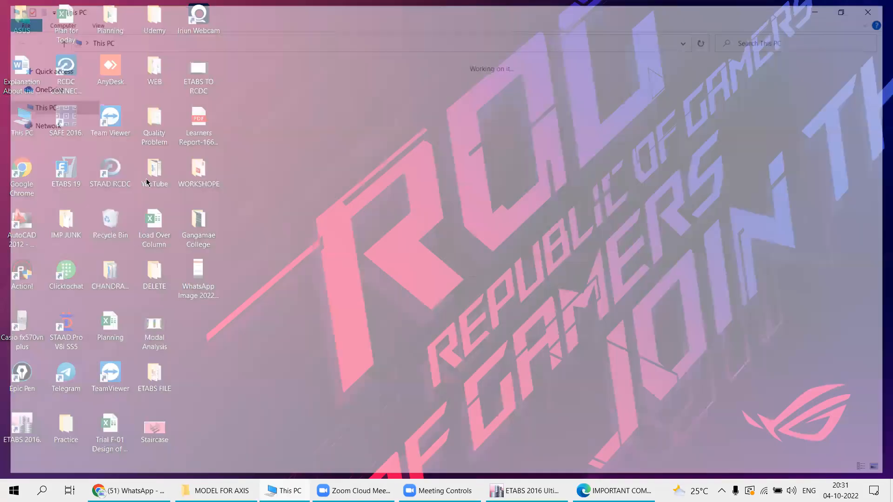
{"action": "double_click", "coordinate": [139, 110]}
{"action": "double_click", "coordinate": [140, 112]}
{"action": "double_click", "coordinate": [137, 235]}
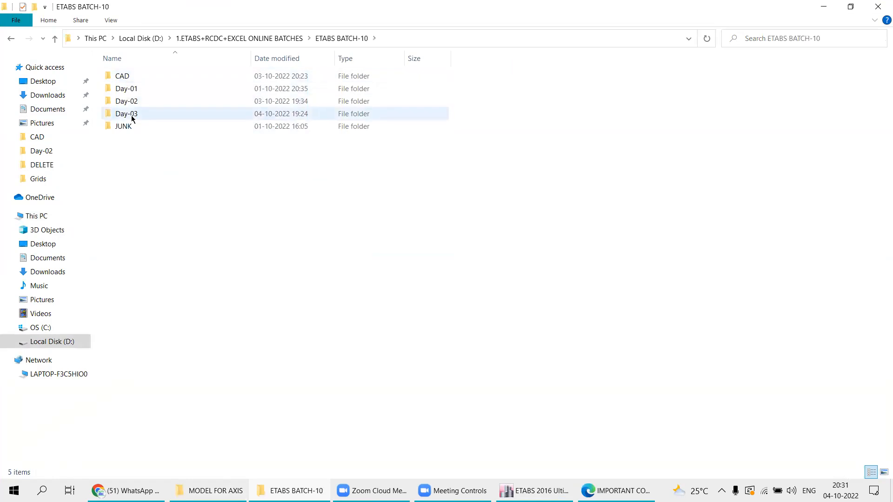
- Check the CAD folder for models, and open the ETABS 2019 folder inside JUNK
{"action": "double_click", "coordinate": [122, 76]}
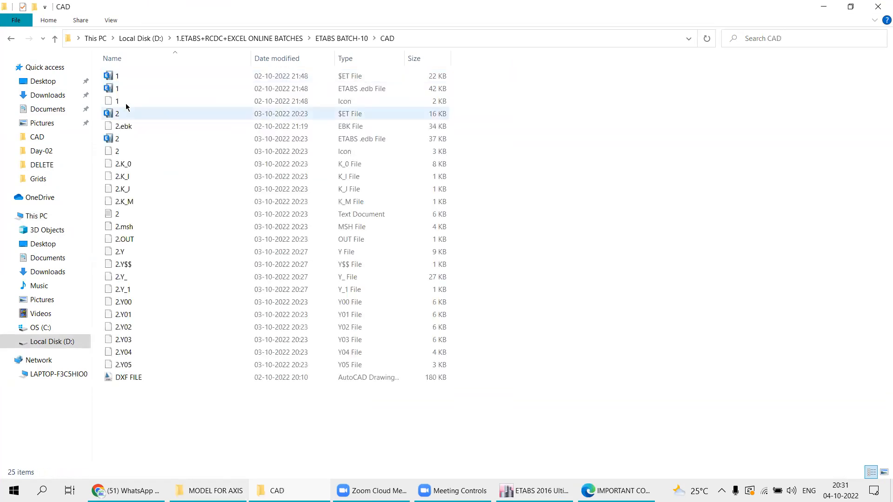
{"action": "left_click", "coordinate": [10, 38]}
{"action": "double_click", "coordinate": [128, 126]}
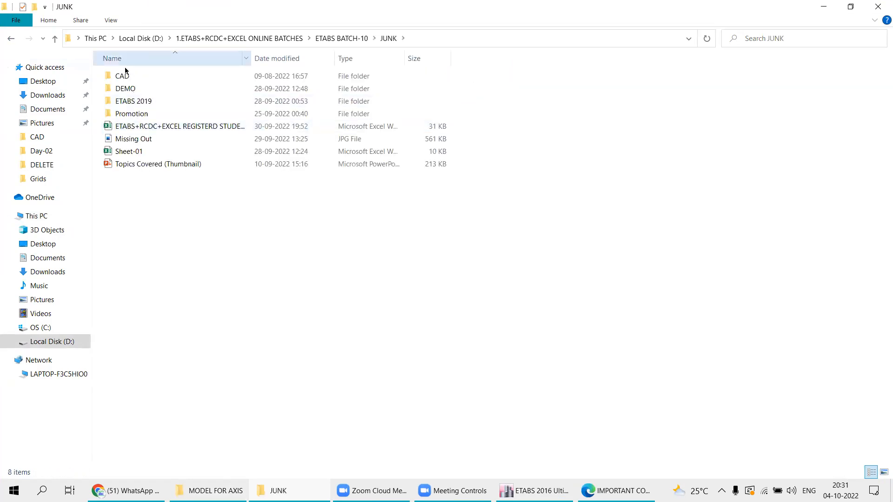
{"action": "double_click", "coordinate": [126, 102]}
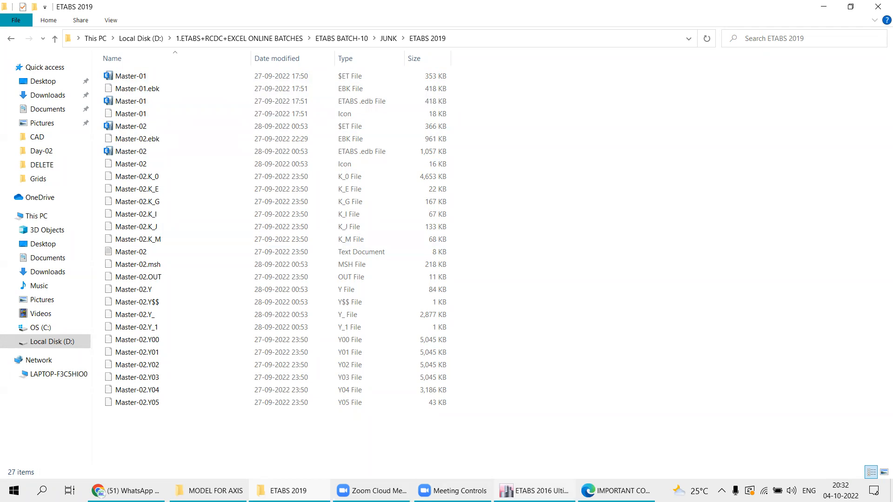
- Copy the full path of the ETABS 2019 folder
{"action": "left_click", "coordinate": [534, 491]}
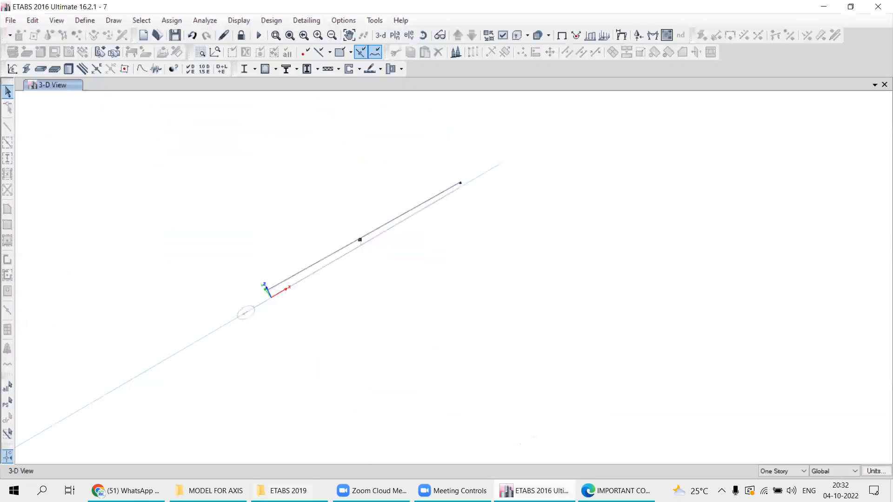
{"action": "left_click", "coordinate": [288, 491]}
{"action": "left_click", "coordinate": [469, 40]}
{"action": "key", "text": "ctrl+c"}
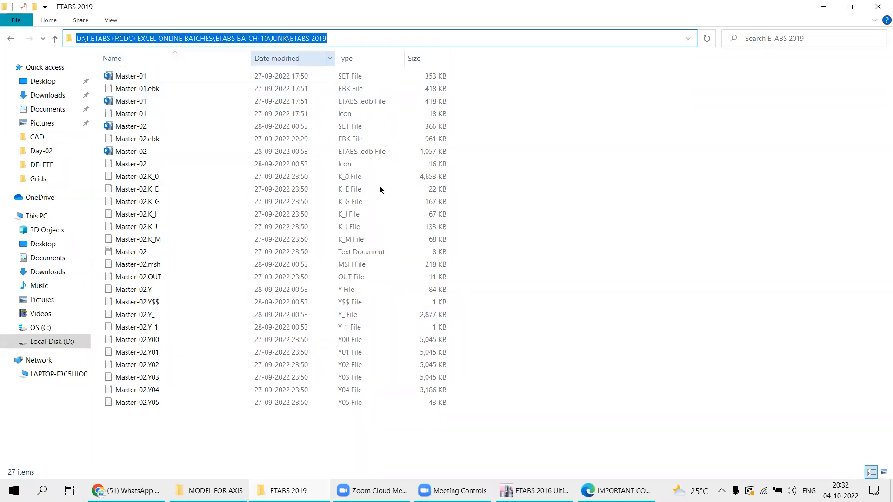
- Switch to ETABS, start opening a model without saving the current changes, and browse to the copied ETABS 2019 folder path
{"action": "key", "text": "alt+Tab"}
{"action": "left_click", "coordinate": [10, 20]}
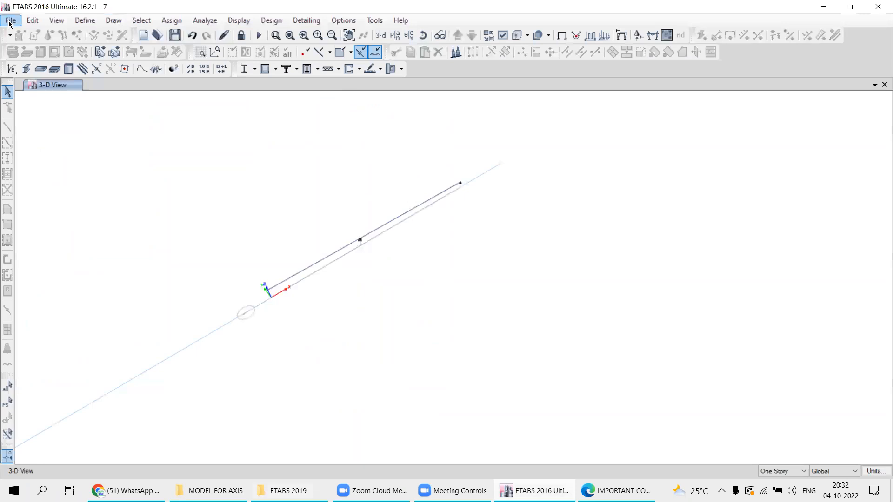
{"action": "left_click", "coordinate": [30, 65]}
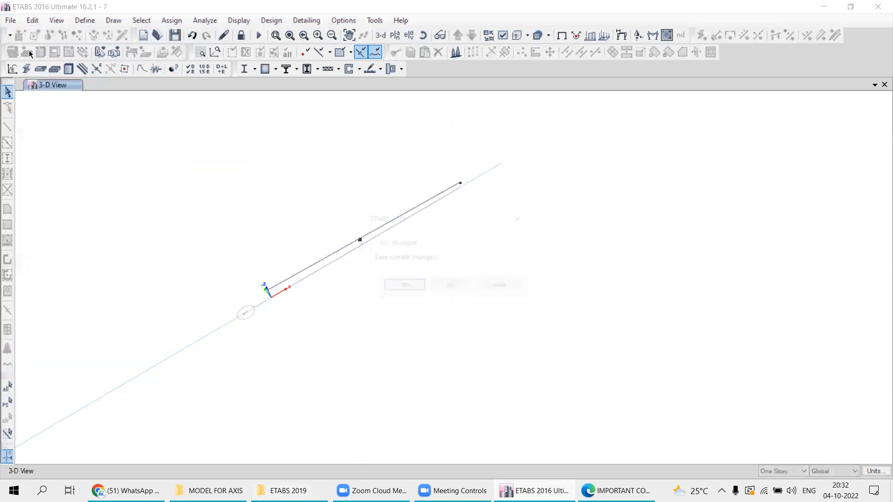
{"action": "left_click", "coordinate": [445, 286]}
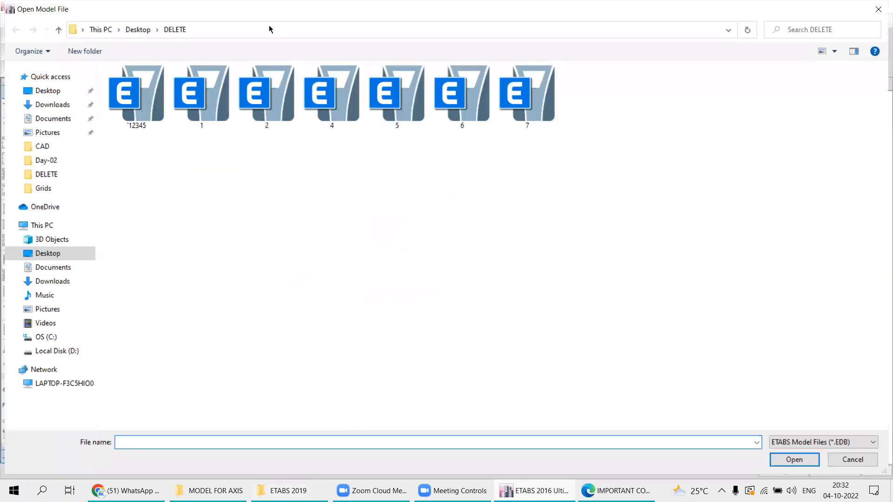
{"action": "left_click", "coordinate": [269, 28]}
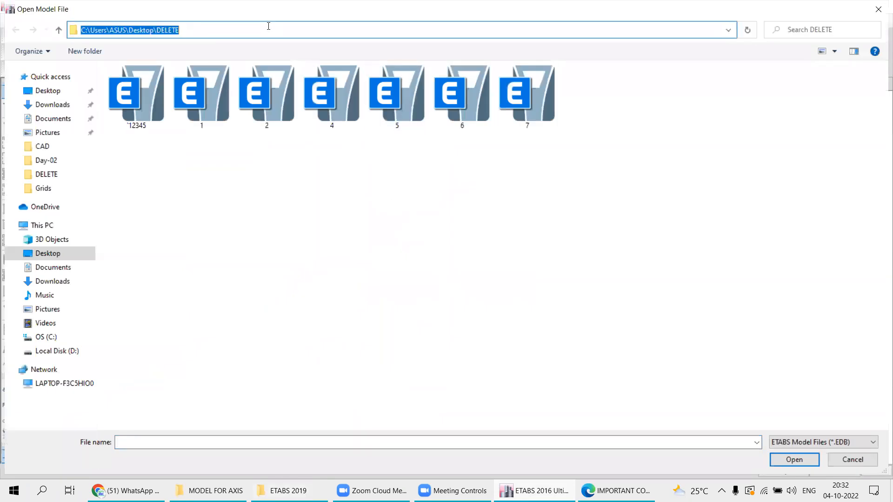
{"action": "key", "text": "ctrl+v"}
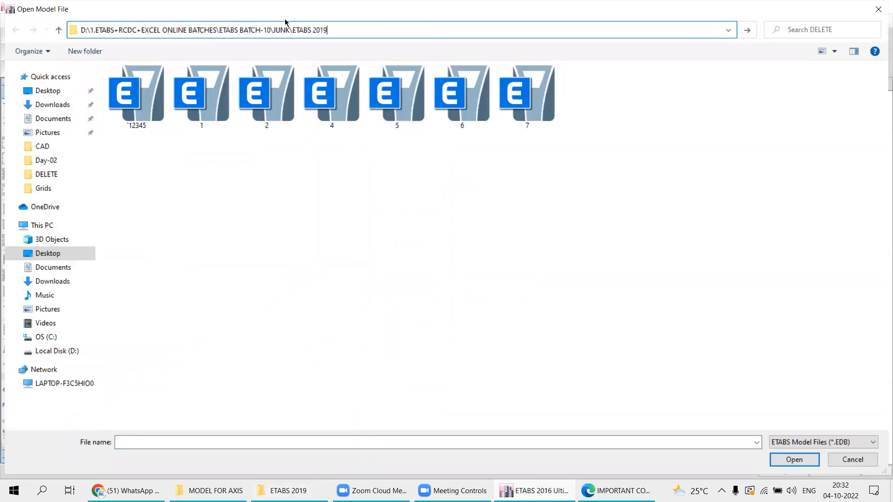
{"action": "key", "text": "Return"}
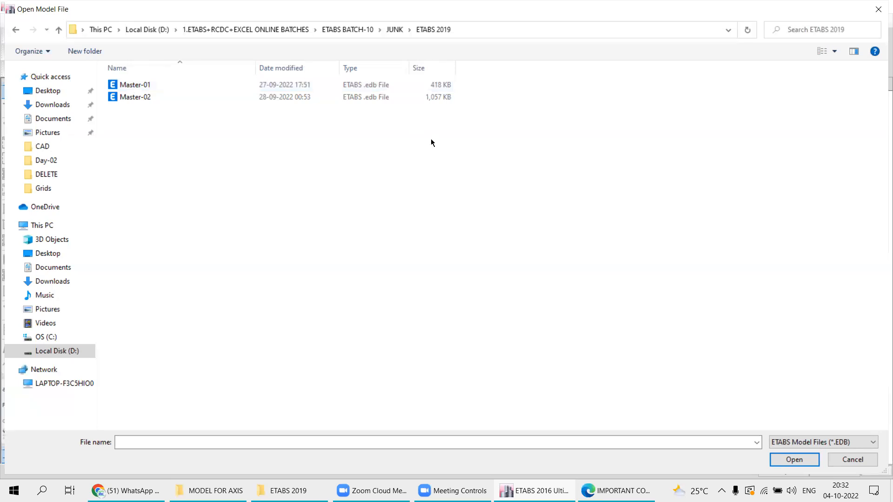
- Try to open the Master-01 .edb model from the ETABS 2019 folder and dismiss the error messages
{"action": "left_click", "coordinate": [303, 87]}
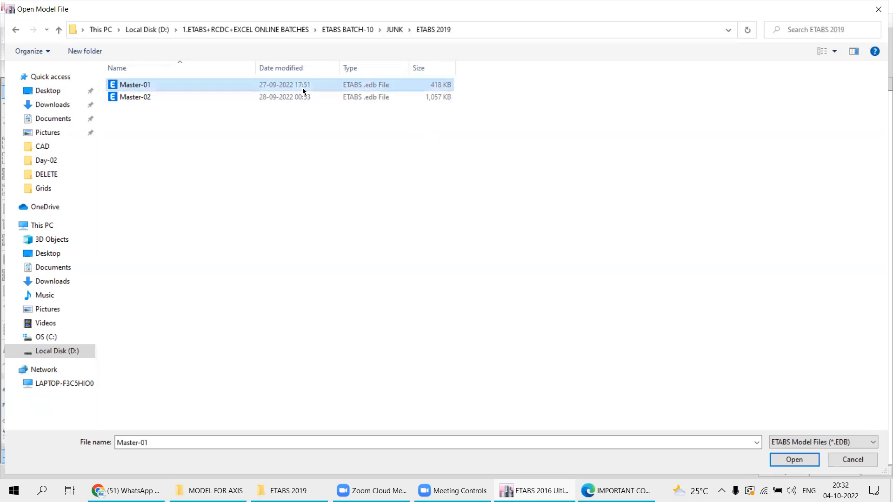
{"action": "left_click", "coordinate": [792, 461]}
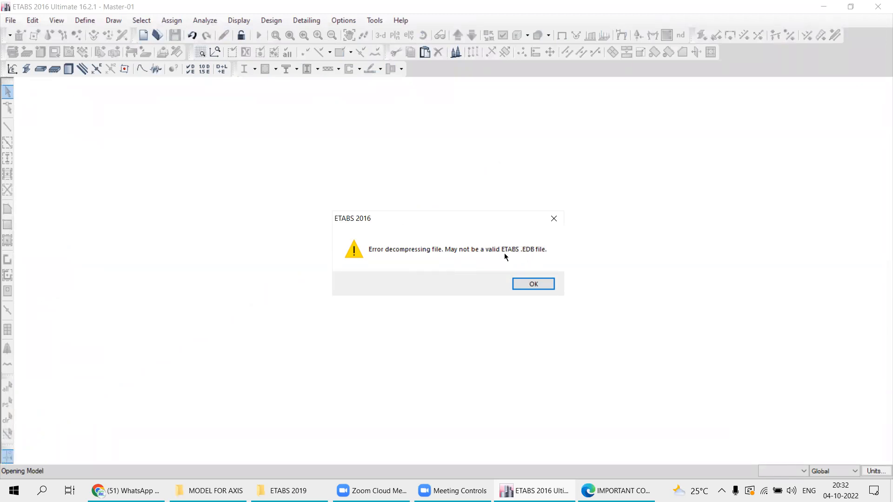
{"action": "left_click_drag", "start_coordinate": [375, 217], "coordinate": [339, 136]}
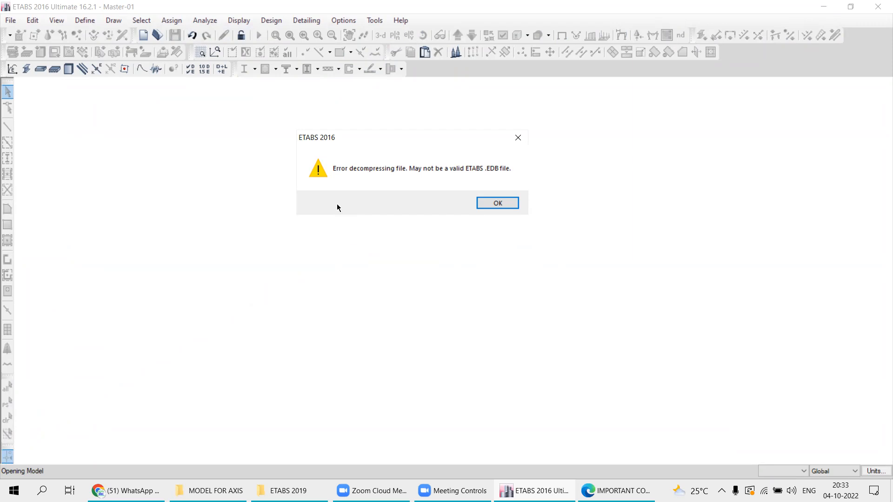
{"action": "left_click", "coordinate": [518, 137]}
{"action": "left_click", "coordinate": [491, 285]}
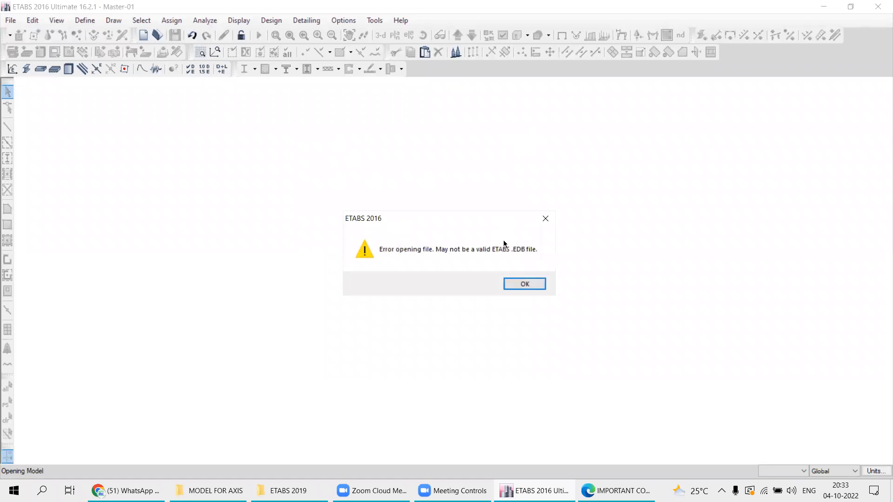
{"action": "left_click", "coordinate": [514, 285]}
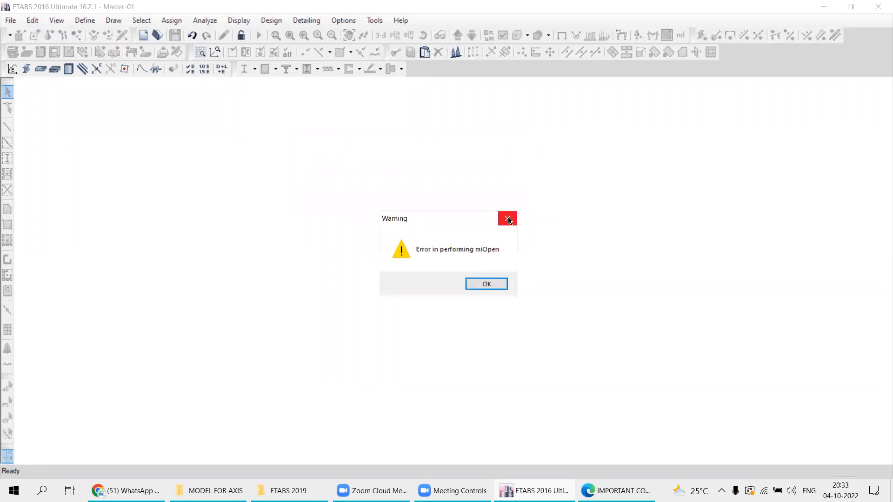
{"action": "left_click", "coordinate": [508, 217]}
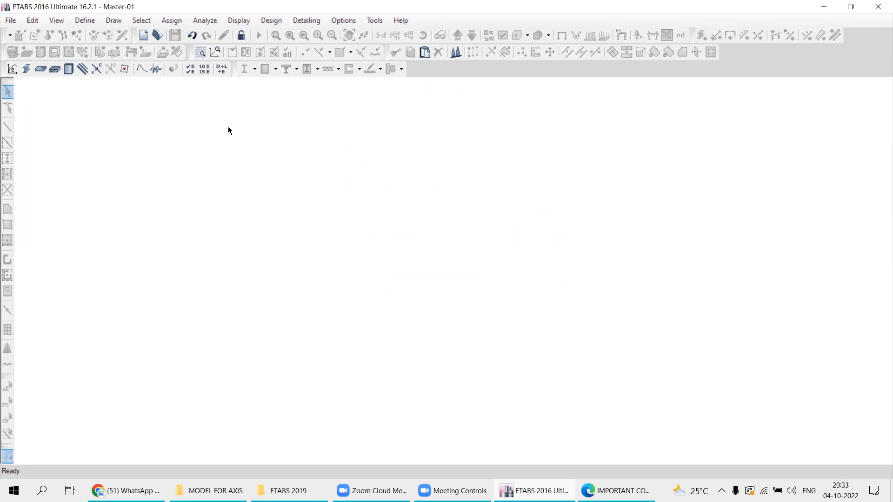
- Import the Master-01 $ET file as an ETABS .e2k text file and accept the version notice
{"action": "left_click", "coordinate": [13, 24]}
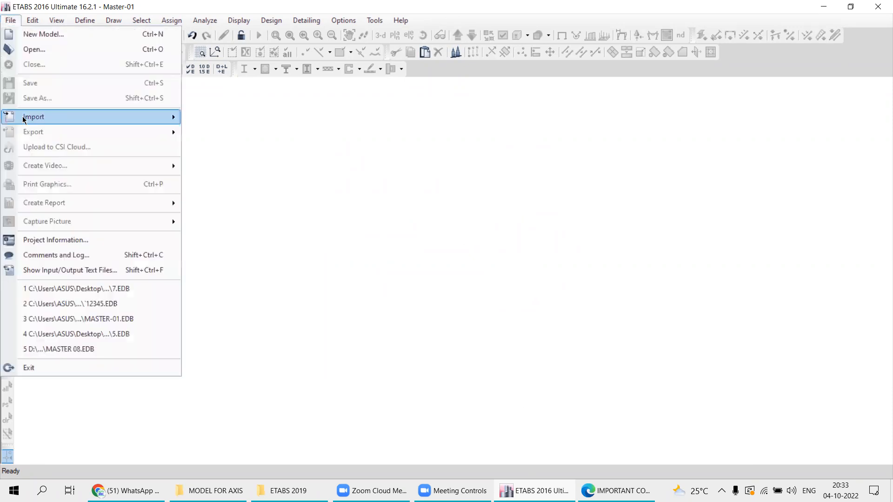
{"action": "mouse_move", "coordinate": [24, 120]}
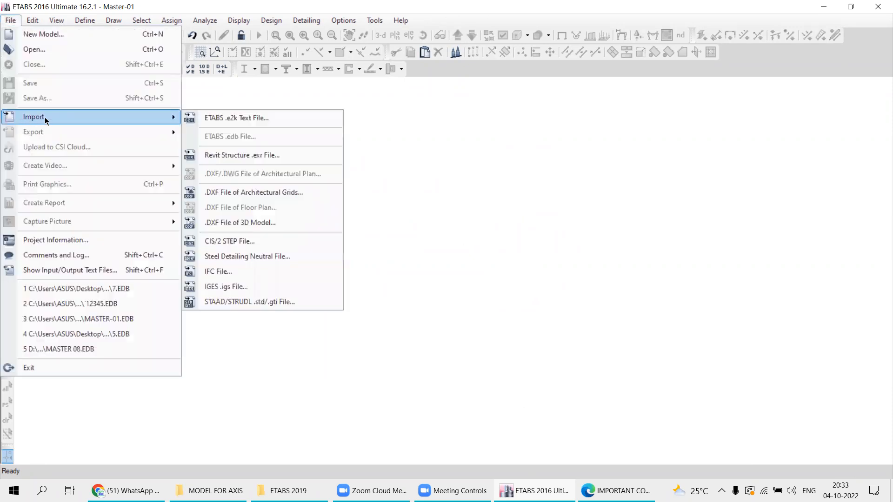
{"action": "left_click", "coordinate": [216, 122]}
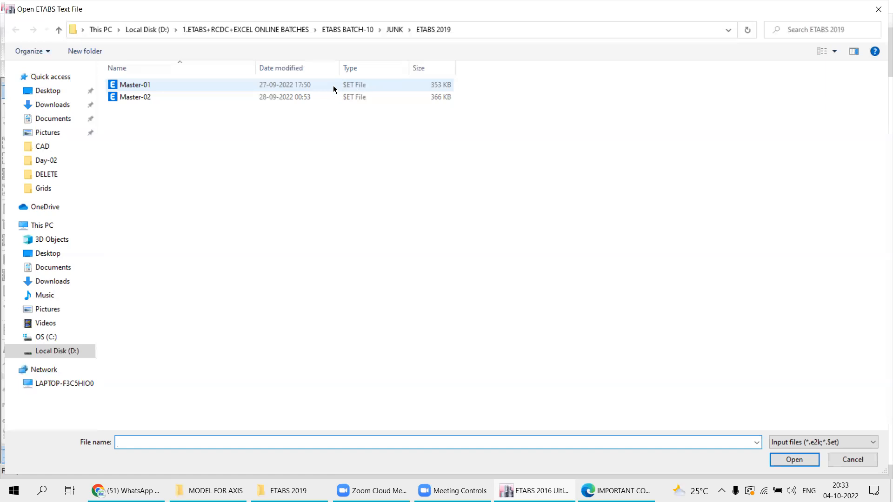
{"action": "left_click", "coordinate": [155, 85]}
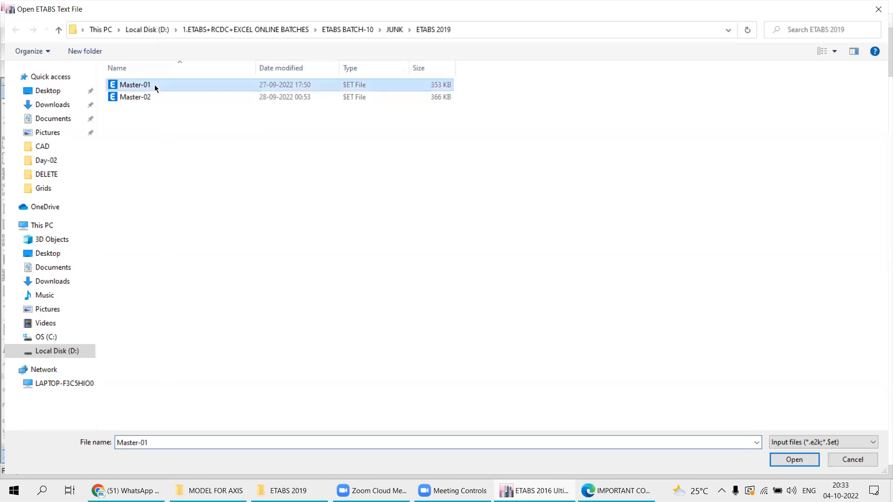
{"action": "left_click", "coordinate": [795, 460]}
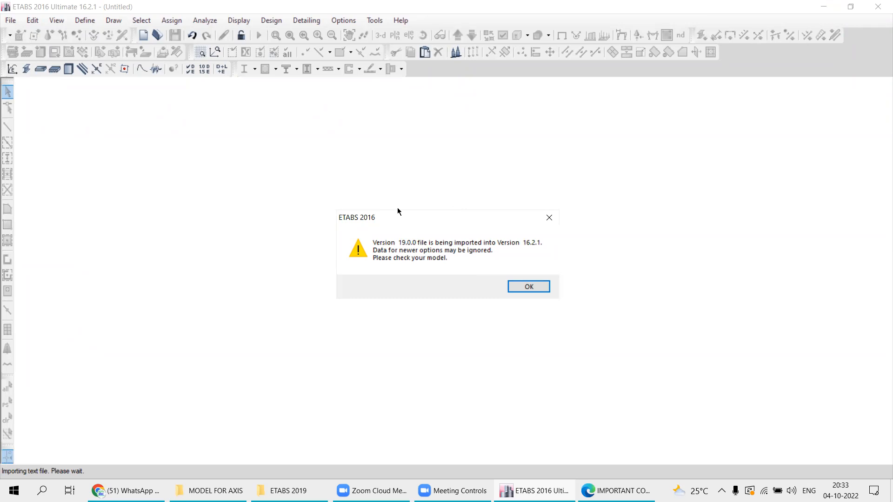
{"action": "left_click_drag", "start_coordinate": [398, 214], "coordinate": [315, 152]}
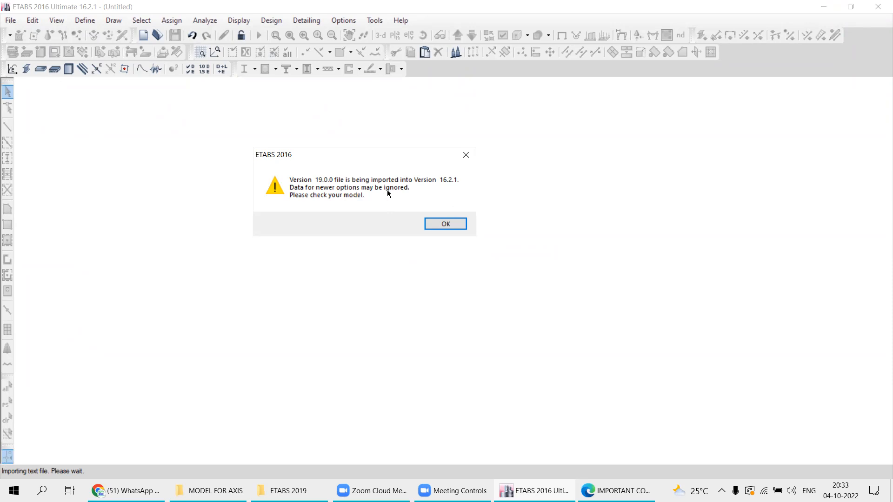
{"action": "left_click_drag", "start_coordinate": [327, 159], "coordinate": [337, 133]}
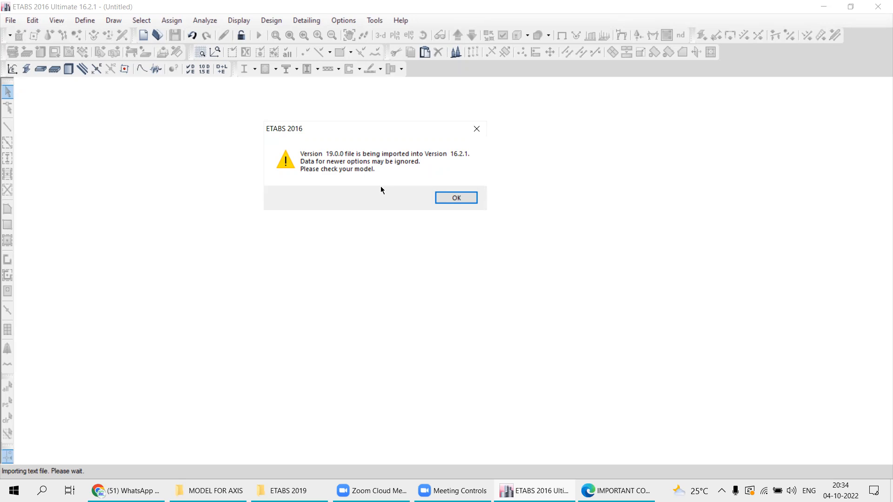
{"action": "left_click", "coordinate": [448, 199]}
- Acknowledge all the ignored-line messages to finish the text file import, and close the plan view so only the 3-D view is left
{"action": "left_click_drag", "start_coordinate": [424, 208], "coordinate": [408, 148]}
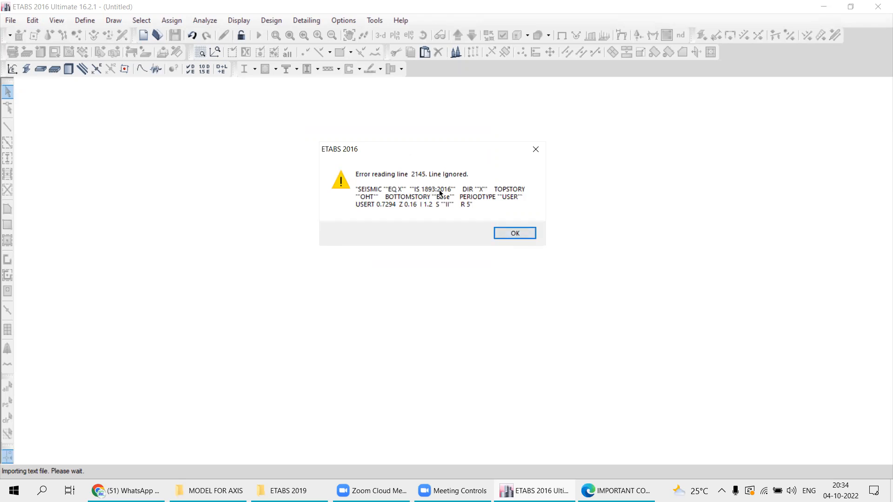
{"action": "left_click", "coordinate": [510, 236]}
{"action": "left_click", "coordinate": [530, 297]}
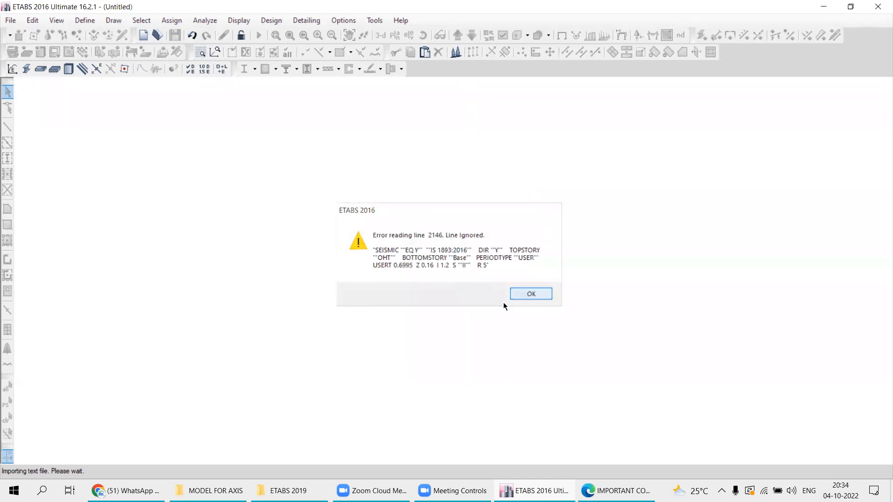
{"action": "left_click", "coordinate": [517, 288]}
{"action": "left_click", "coordinate": [518, 294]}
{"action": "left_click", "coordinate": [517, 296]}
{"action": "left_click", "coordinate": [520, 294]}
{"action": "left_click", "coordinate": [523, 291]}
{"action": "left_click", "coordinate": [524, 290]}
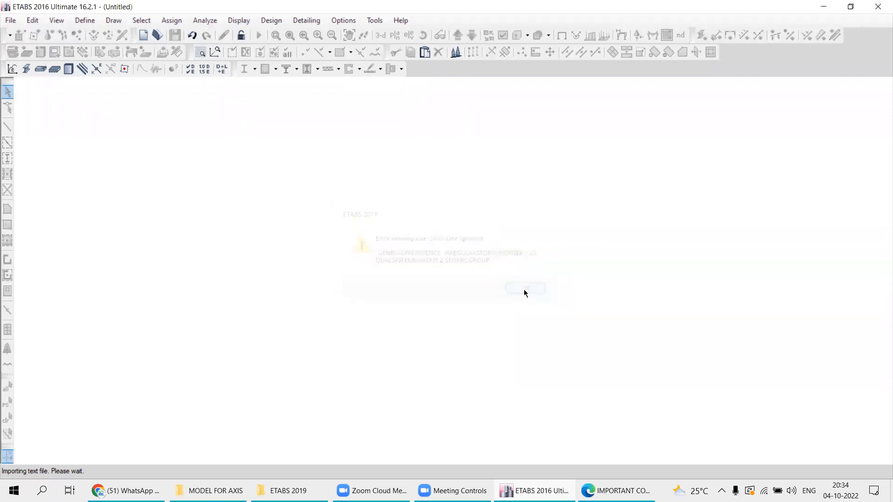
{"action": "left_click", "coordinate": [526, 289]}
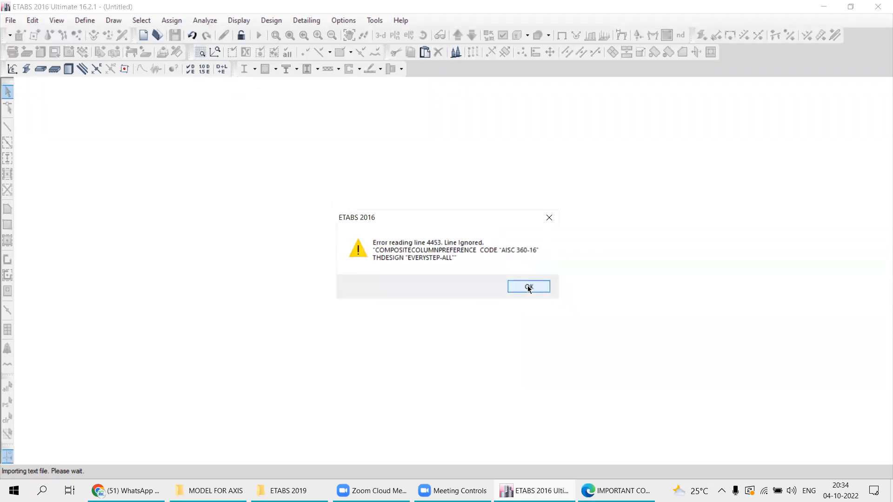
{"action": "left_click", "coordinate": [523, 286]}
{"action": "left_click", "coordinate": [524, 294]}
{"action": "left_click", "coordinate": [520, 287]}
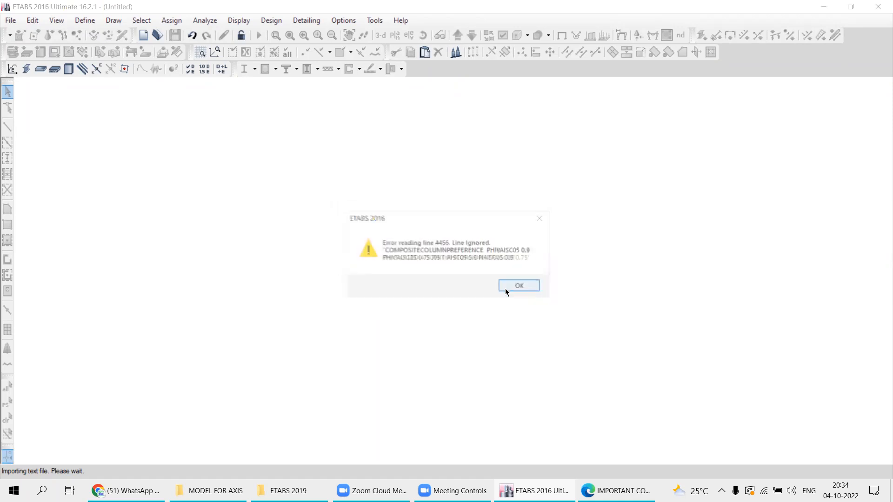
{"action": "left_click", "coordinate": [521, 294]}
{"action": "left_click", "coordinate": [522, 287]}
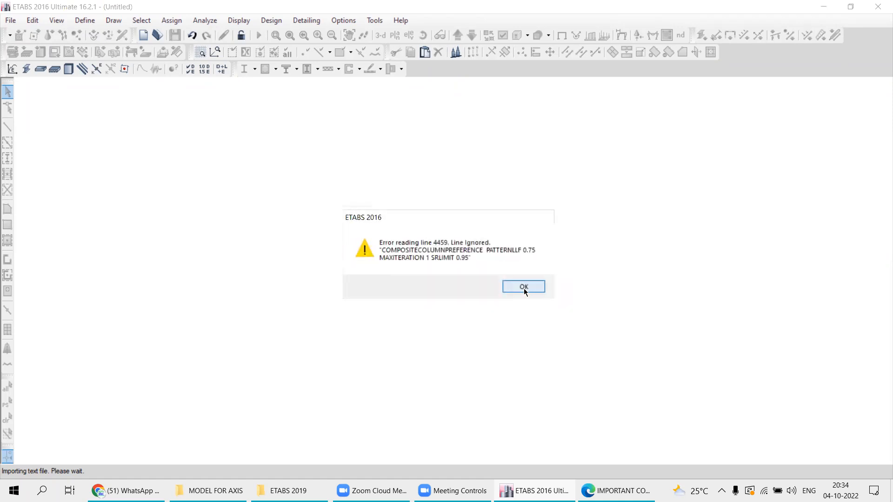
{"action": "left_click", "coordinate": [524, 288]}
{"action": "left_click", "coordinate": [498, 284]}
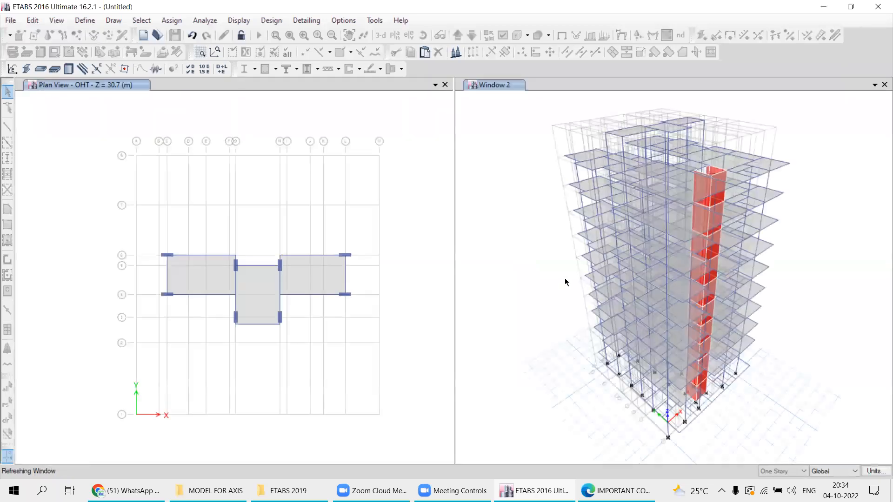
{"action": "left_click", "coordinate": [445, 84]}
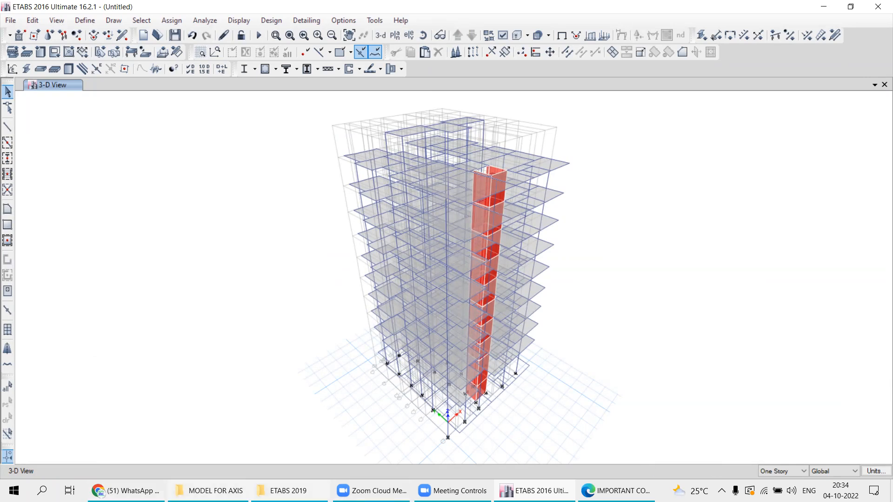
- Switch to the IMPORTANT COMMANDS PDF, highlight item 2, "Setting out quick access bar", and return to ETABS
{"action": "left_click", "coordinate": [618, 488]}
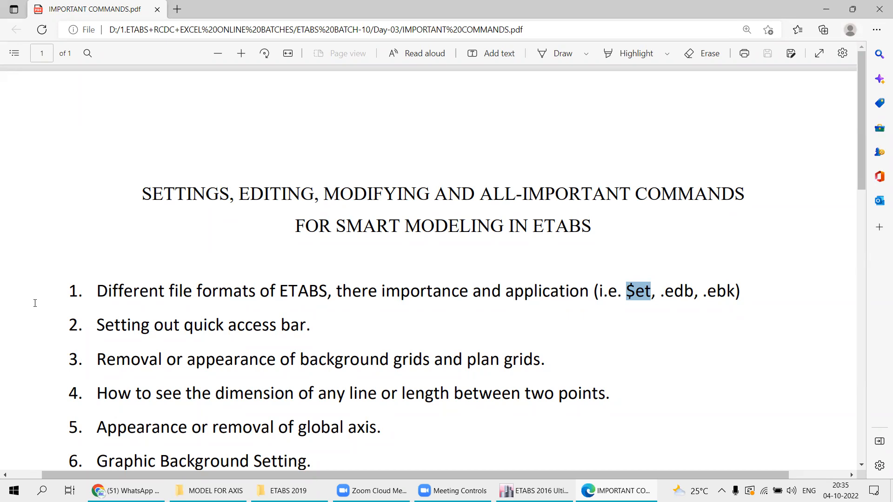
{"action": "left_click_drag", "start_coordinate": [95, 324], "coordinate": [299, 325]}
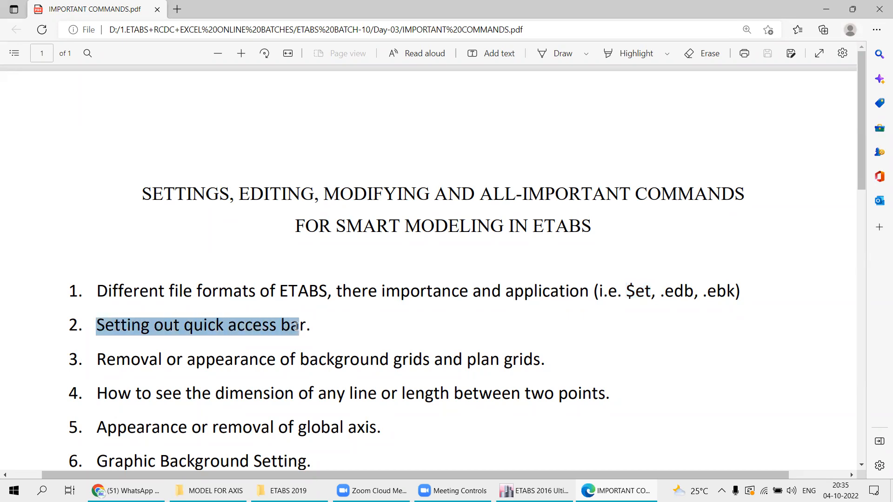
{"action": "key", "text": "alt+Tab"}
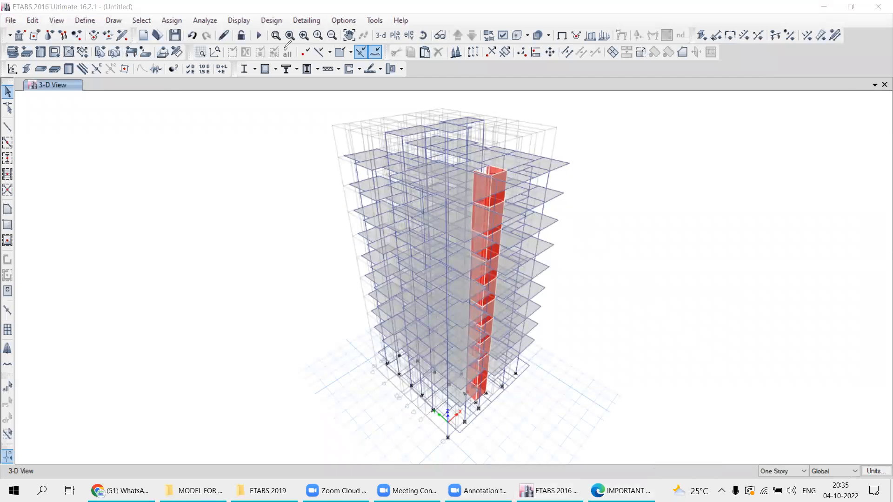
- Circle the ETABS menu bar with the annotation pen and handwrite a short underlined note beside it
{"action": "mouse_move", "coordinate": [1, 24]}
{"action": "left_mouse_down"}
{"action": "mouse_move", "coordinate": [430, 30]}
{"action": "mouse_move", "coordinate": [442, 18]}
{"action": "mouse_move", "coordinate": [227, 3]}
{"action": "mouse_move", "coordinate": [2, 14]}
{"action": "left_mouse_up"}
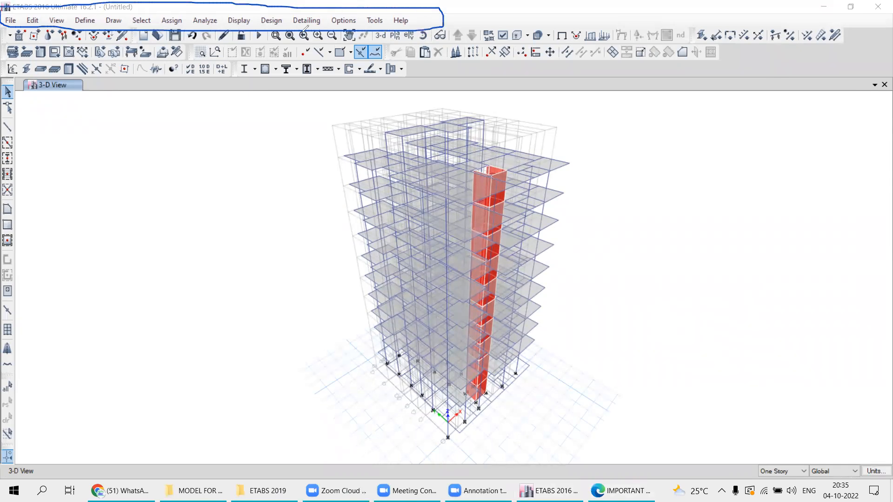
{"action": "left_click", "coordinate": [337, 408]}
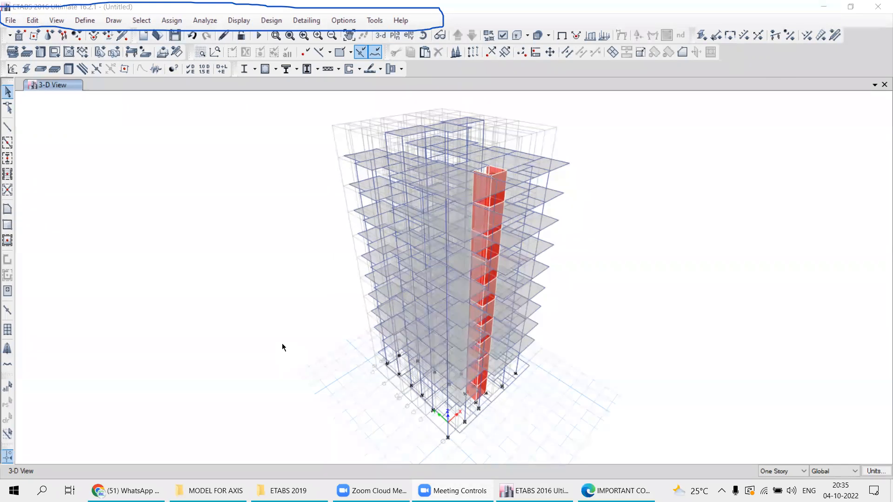
{"action": "left_click_drag", "start_coordinate": [453, 8], "coordinate": [480, 3]}
{"action": "left_click_drag", "start_coordinate": [469, 4], "coordinate": [469, 20]}
{"action": "mouse_move", "coordinate": [481, 7]}
{"action": "left_mouse_down"}
{"action": "mouse_move", "coordinate": [482, 18]}
{"action": "mouse_move", "coordinate": [506, 15]}
{"action": "left_mouse_up"}
{"action": "mouse_move", "coordinate": [516, 8]}
{"action": "left_mouse_down"}
{"action": "mouse_move", "coordinate": [532, 16]}
{"action": "mouse_move", "coordinate": [478, 22]}
{"action": "left_mouse_up"}
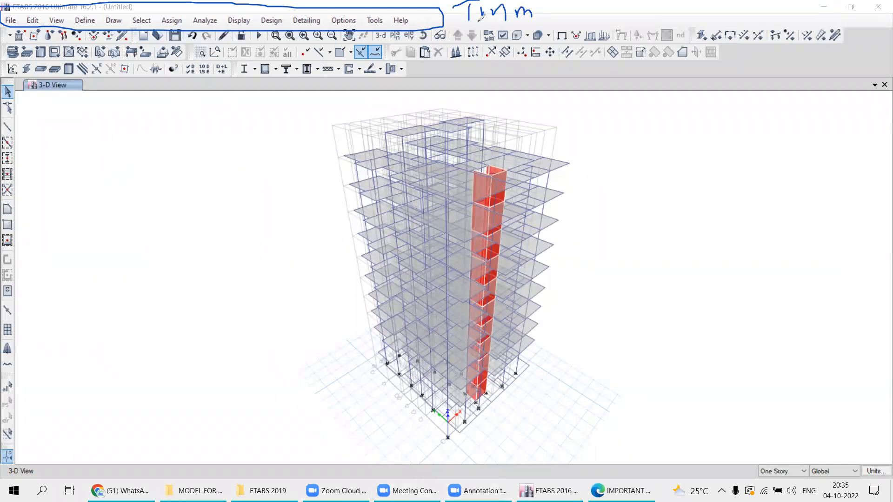
- Mark the toolbar rows below the menu bar with the annotation pen, and clear all annotations from the screen
{"action": "mouse_move", "coordinate": [9, 29]}
{"action": "left_mouse_down"}
{"action": "mouse_move", "coordinate": [63, 71]}
{"action": "mouse_move", "coordinate": [243, 71]}
{"action": "left_mouse_up"}
{"action": "left_click", "coordinate": [669, 67]}
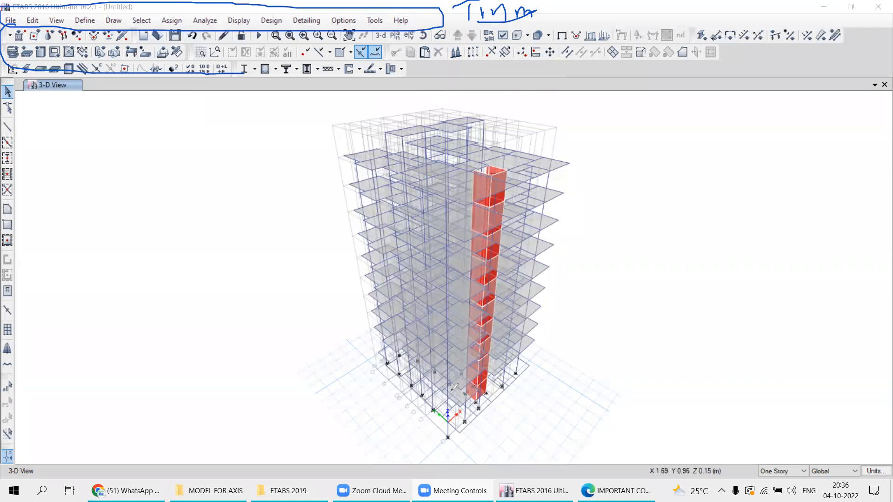
{"action": "left_click", "coordinate": [603, 107]}
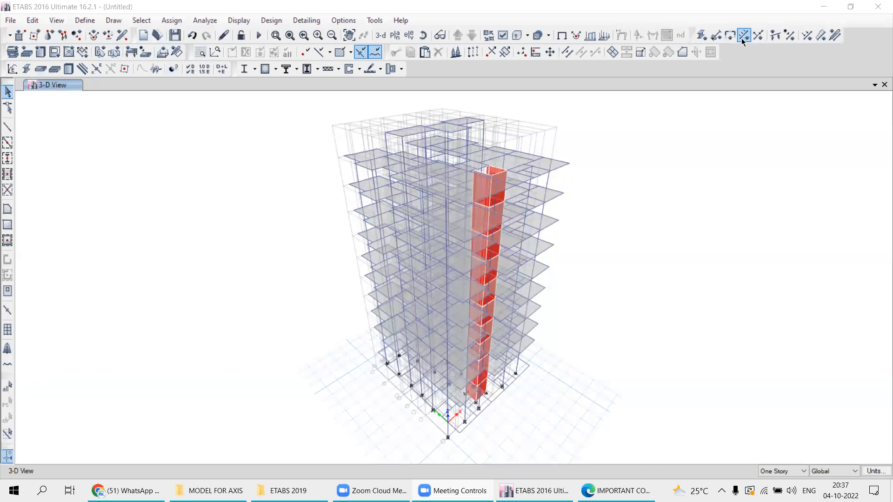
- Open the distributed frame load assignment to show what its shortcut does, and close it without assigning a load
{"action": "left_click", "coordinate": [818, 39]}
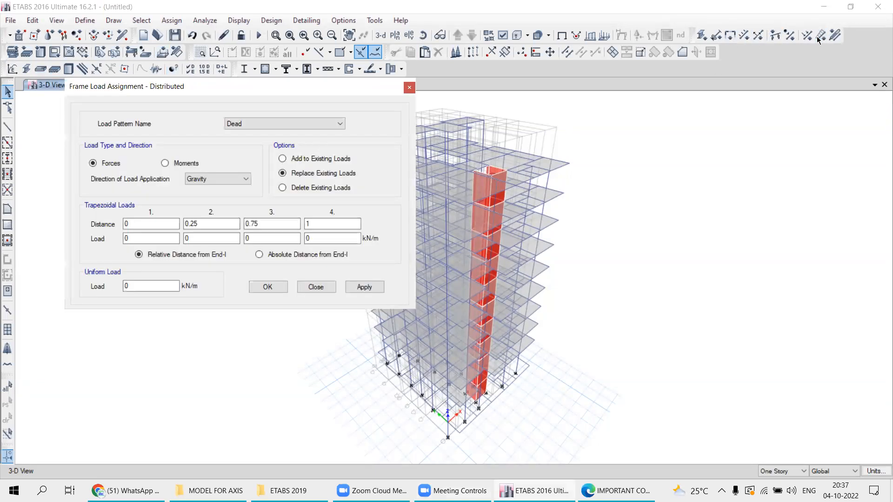
{"action": "left_click", "coordinate": [409, 88]}
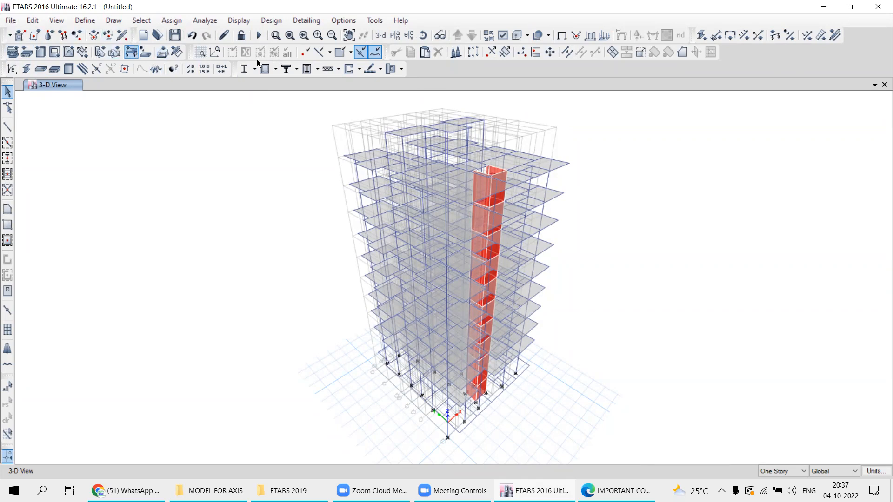
- Customize the toolbars to hide Select, Snap, Assign Joint, Assign Frame, Assign Shell and Edit, keeping Draw shown
{"action": "left_click", "coordinate": [342, 22]}
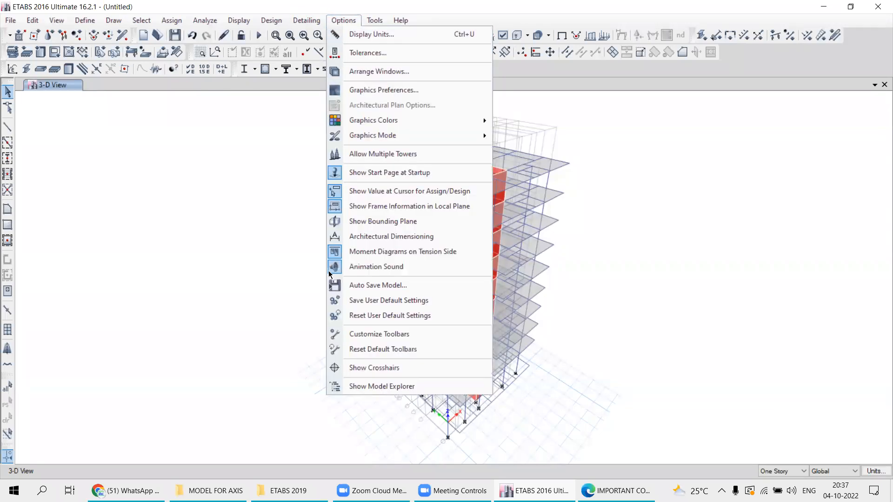
{"action": "left_click", "coordinate": [389, 339]}
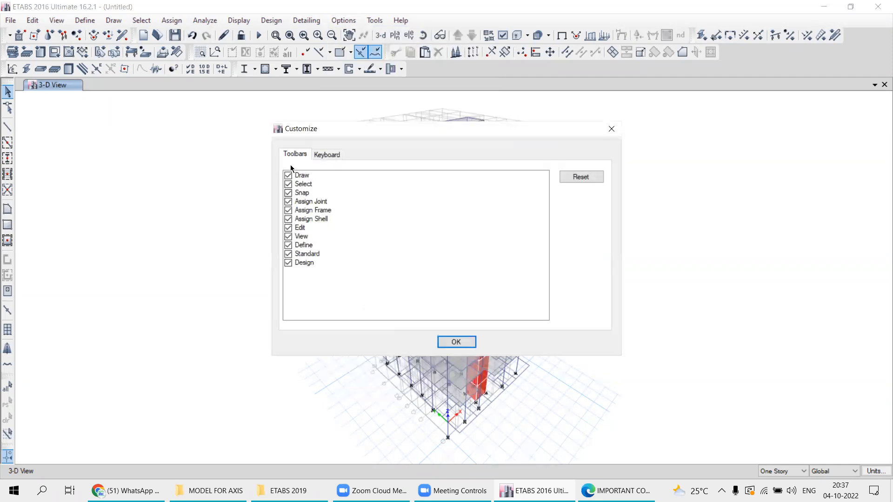
{"action": "left_click", "coordinate": [292, 175]}
{"action": "left_click", "coordinate": [291, 177]}
{"action": "left_click", "coordinate": [291, 183]}
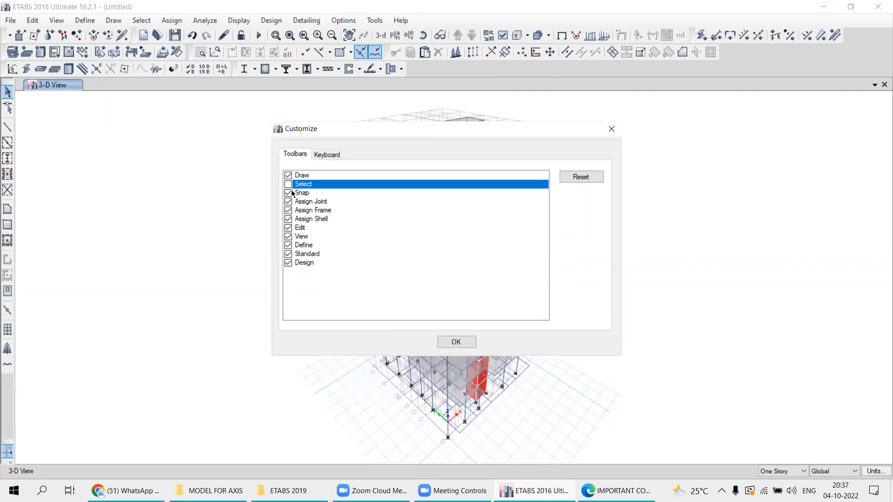
{"action": "left_click", "coordinate": [288, 193]}
{"action": "left_click", "coordinate": [289, 202]}
{"action": "left_click", "coordinate": [288, 211]}
{"action": "left_click", "coordinate": [296, 220]}
{"action": "left_click", "coordinate": [295, 228]}
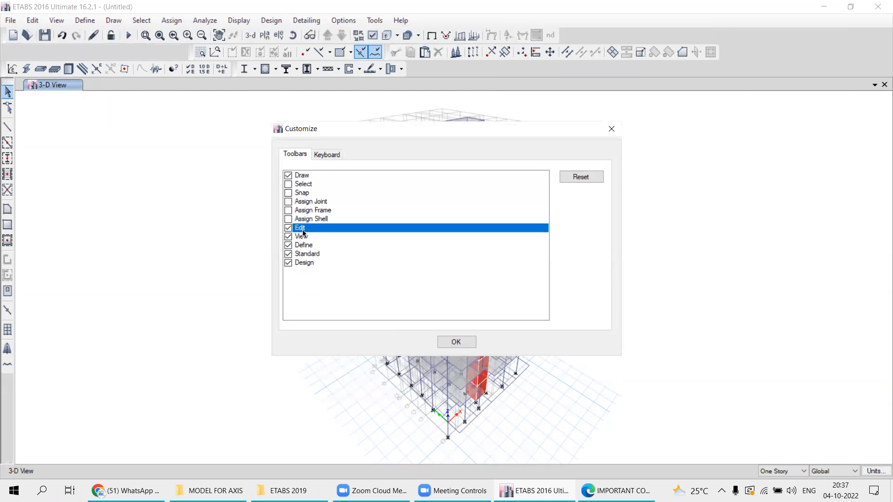
- Hide the View, Define, Standard and Design toolbars as well, and accept the toolbar customization
{"action": "left_click", "coordinate": [294, 236]}
{"action": "left_click", "coordinate": [295, 245]}
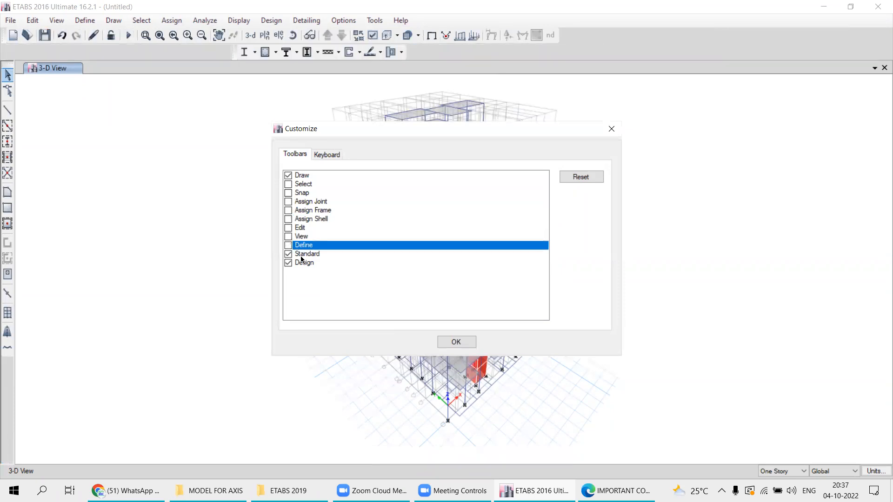
{"action": "left_click", "coordinate": [298, 254]}
{"action": "left_click", "coordinate": [294, 263]}
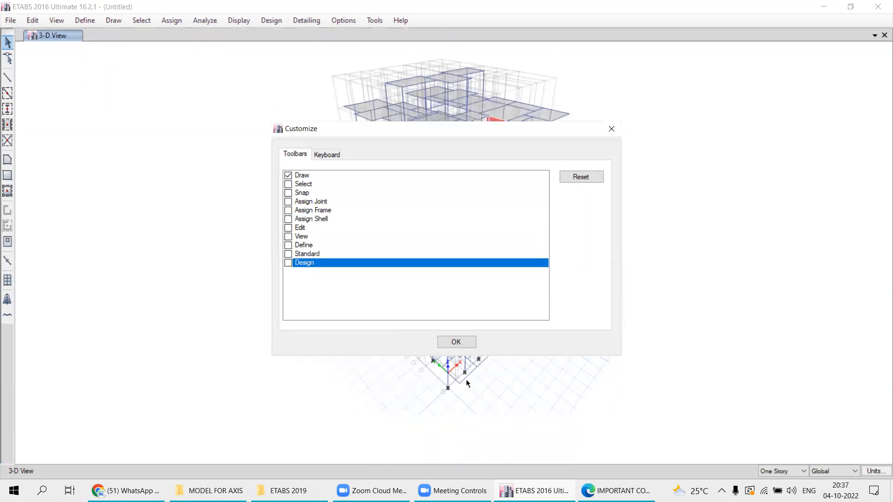
{"action": "left_click", "coordinate": [455, 341]}
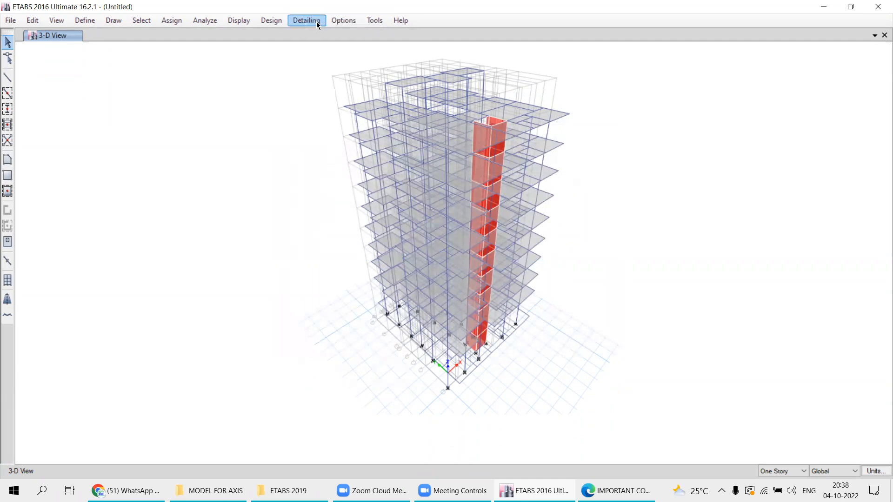
- Enable the Select, Snap, Assign Joint, Assign Frame, Assign Shell, Edit, View, Define, Standard and Design toolbars
{"action": "left_click", "coordinate": [343, 21]}
{"action": "left_click", "coordinate": [363, 337]}
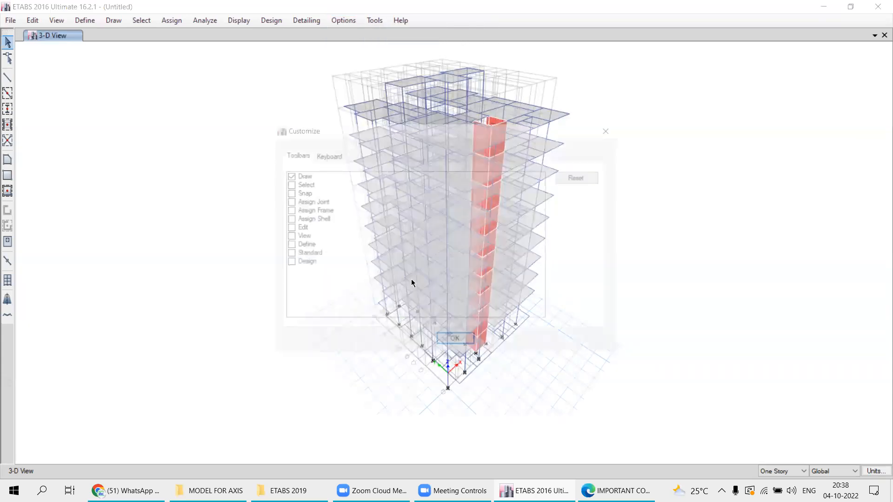
{"action": "left_click", "coordinate": [295, 184]}
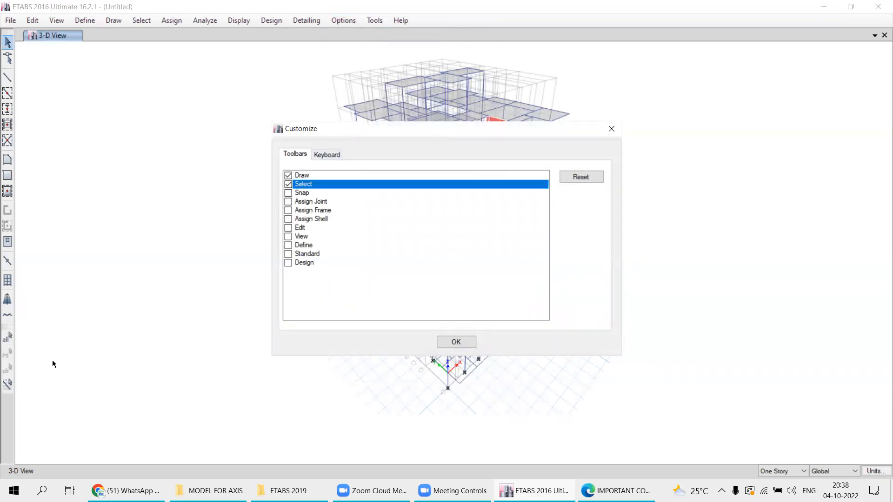
{"action": "left_click", "coordinate": [295, 194]}
{"action": "left_click", "coordinate": [307, 203]}
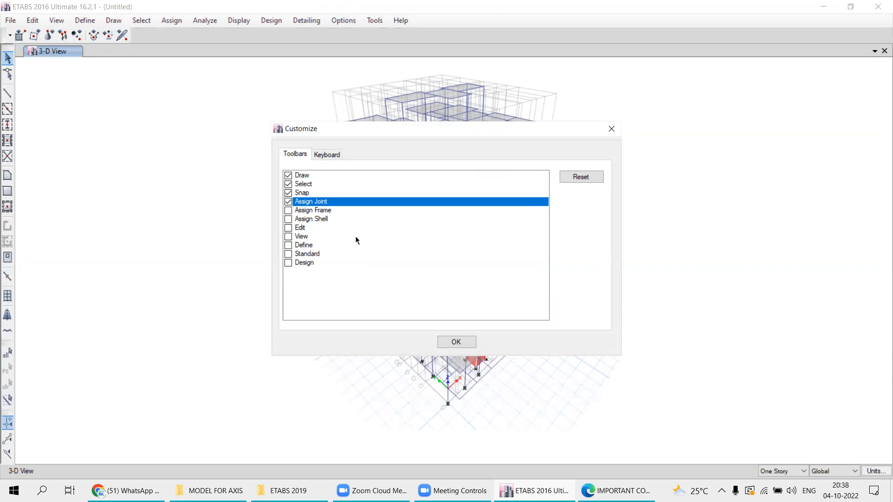
{"action": "left_click", "coordinate": [303, 210]}
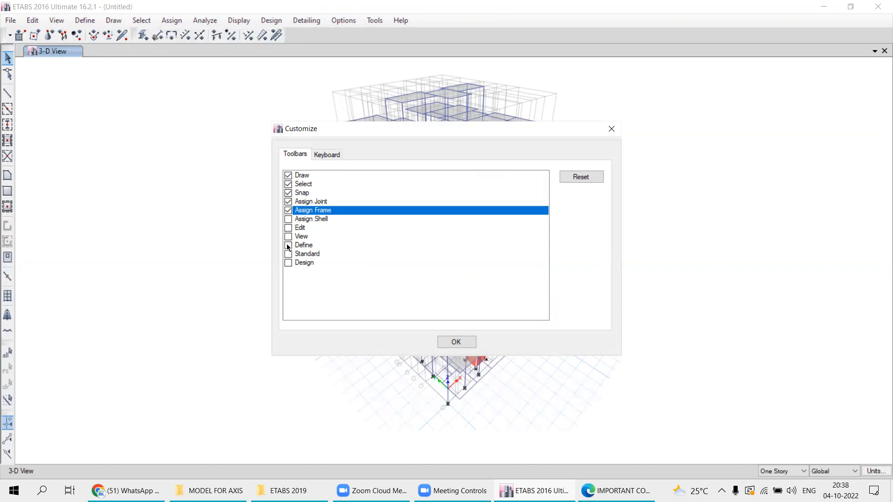
{"action": "left_click", "coordinate": [296, 220]}
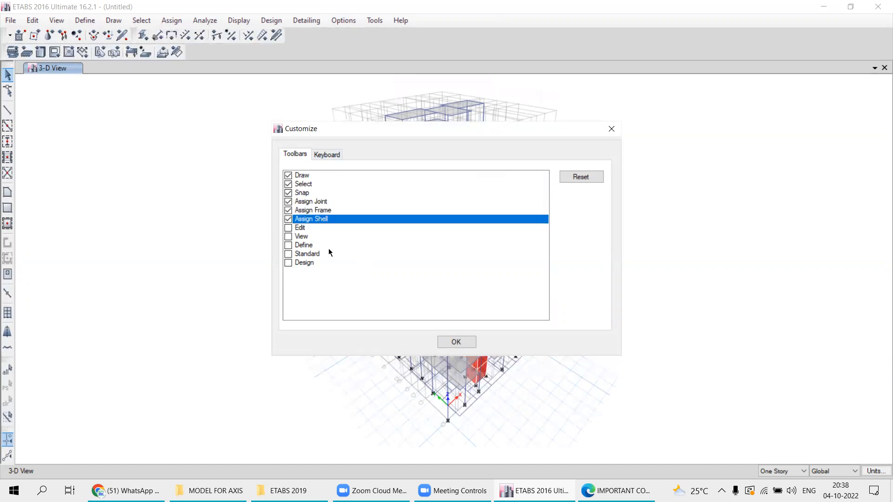
{"action": "left_click", "coordinate": [296, 228]}
{"action": "left_click", "coordinate": [296, 237]}
{"action": "left_click", "coordinate": [296, 244]}
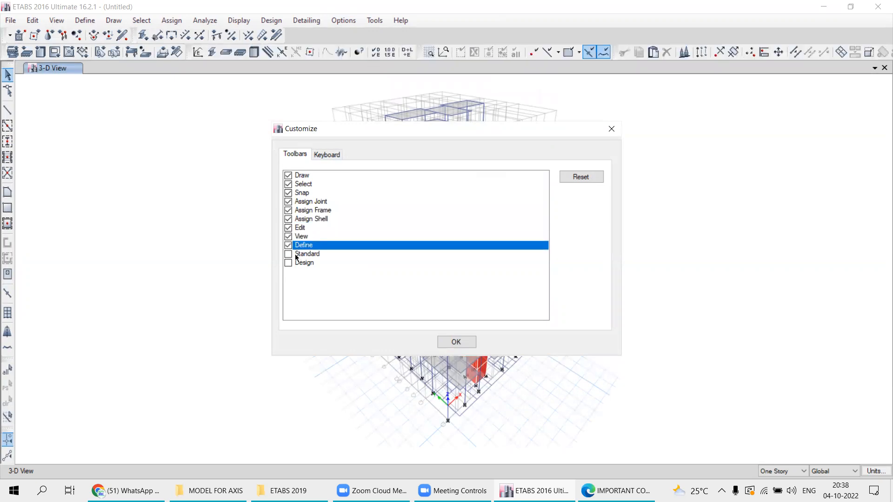
{"action": "left_click", "coordinate": [295, 255]}
{"action": "left_click", "coordinate": [292, 262]}
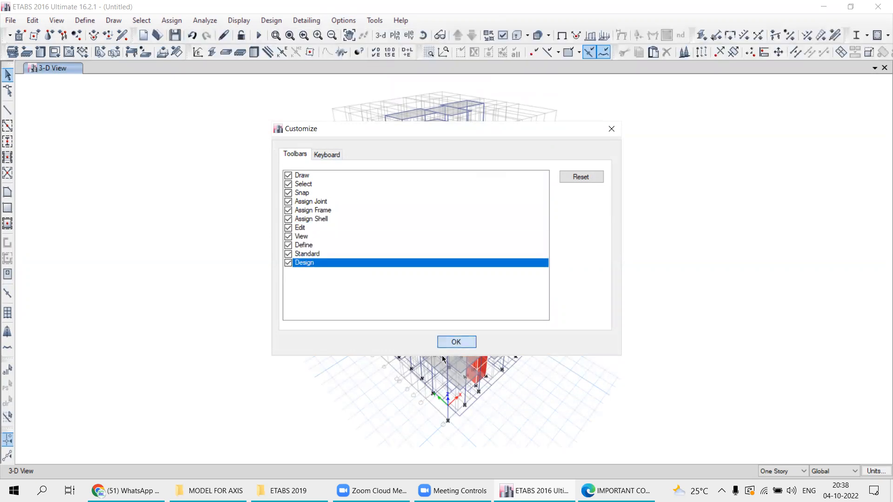
{"action": "left_click", "coordinate": [453, 342]}
- Rearrange the docked toolbars so that Assign Frame, Define and Edit share the row beneath the first one
{"action": "left_click_drag", "start_coordinate": [694, 34], "coordinate": [82, 71]}
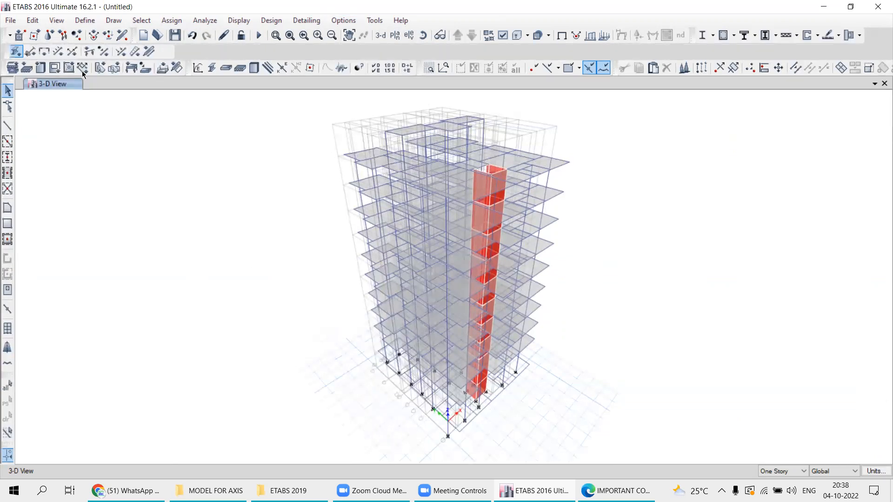
{"action": "left_click_drag", "start_coordinate": [189, 67], "coordinate": [157, 50]}
{"action": "left_click_drag", "start_coordinate": [392, 69], "coordinate": [391, 52]}
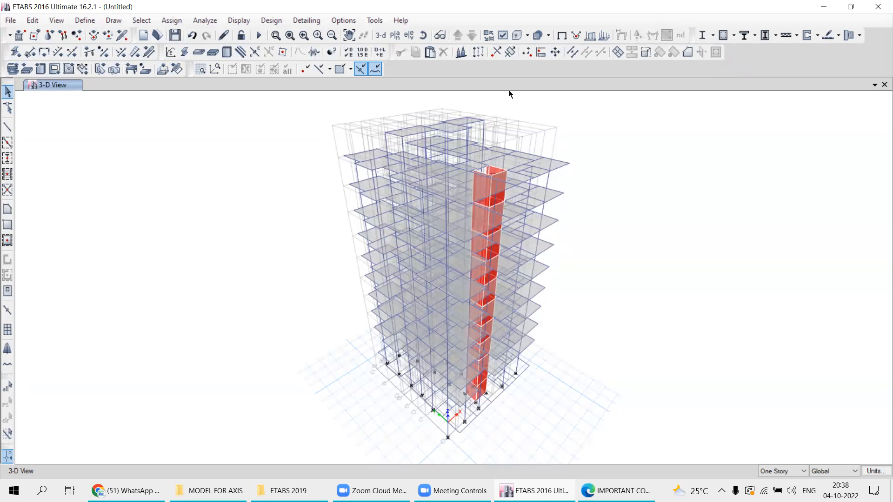
- Switch to the IMPORTANT COMMANDS PDF, read the listed modeling topics and return to ETABS
{"action": "key", "text": "alt+Tab"}
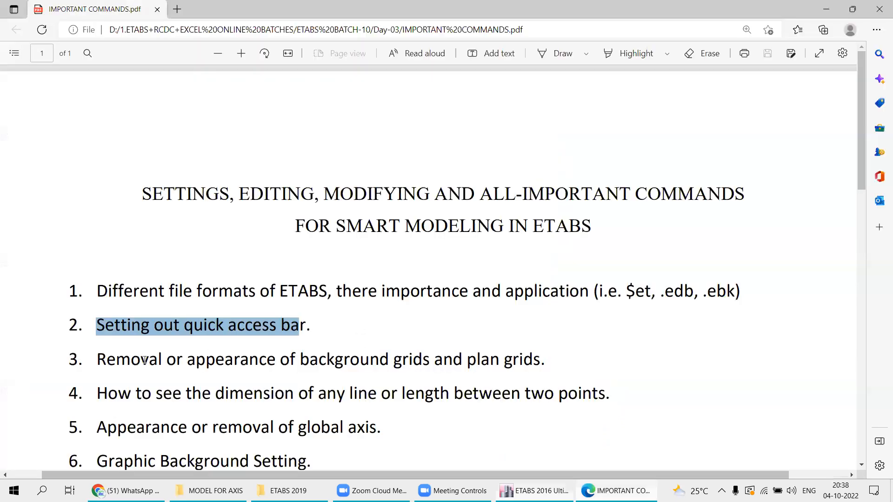
{"action": "scroll", "coordinate": [135, 367], "scroll_direction": "down", "scroll_amount": 3}
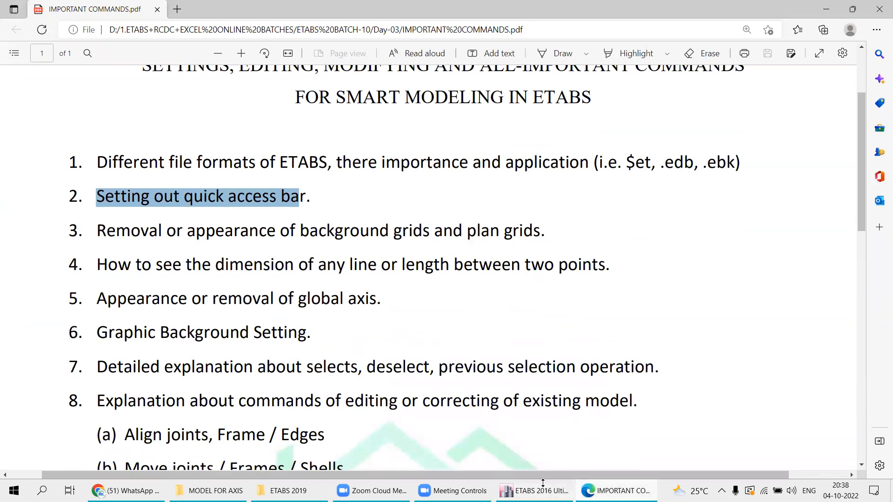
{"action": "key", "text": "alt+Tab"}
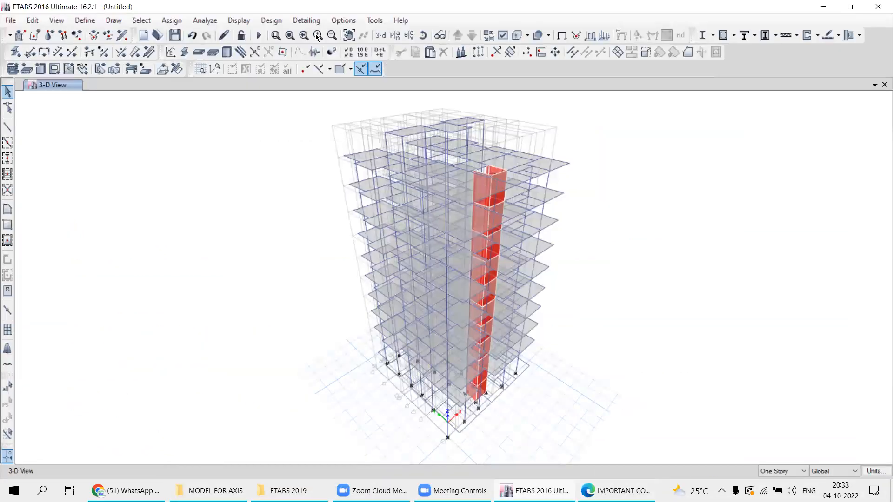
- Display the 5TH story in plan view and center the whole floor plan with its grid labels
{"action": "left_click", "coordinate": [395, 35]}
{"action": "left_click", "coordinate": [390, 246]}
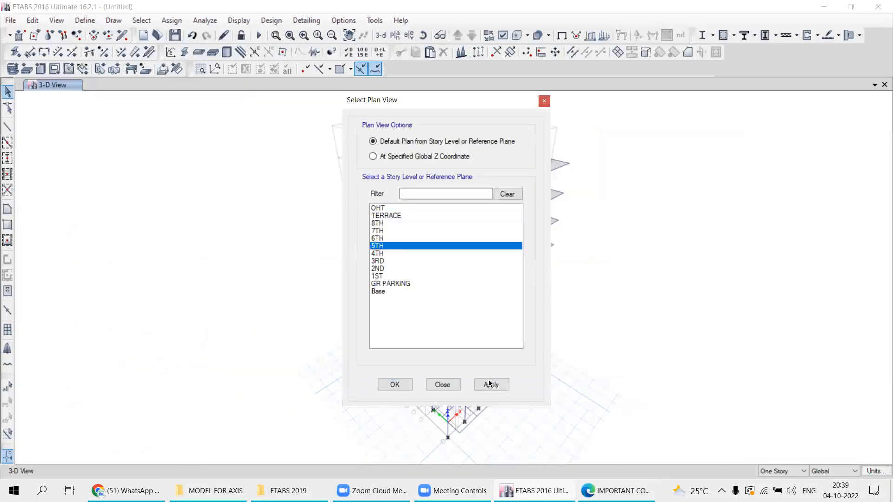
{"action": "left_click", "coordinate": [491, 385]}
{"action": "left_click", "coordinate": [440, 385]}
{"action": "scroll", "coordinate": [428, 267], "scroll_direction": "up", "scroll_amount": 2}
{"action": "scroll", "coordinate": [445, 262], "scroll_direction": "down", "scroll_amount": 4}
{"action": "scroll", "coordinate": [445, 263], "scroll_direction": "up", "scroll_amount": 4}
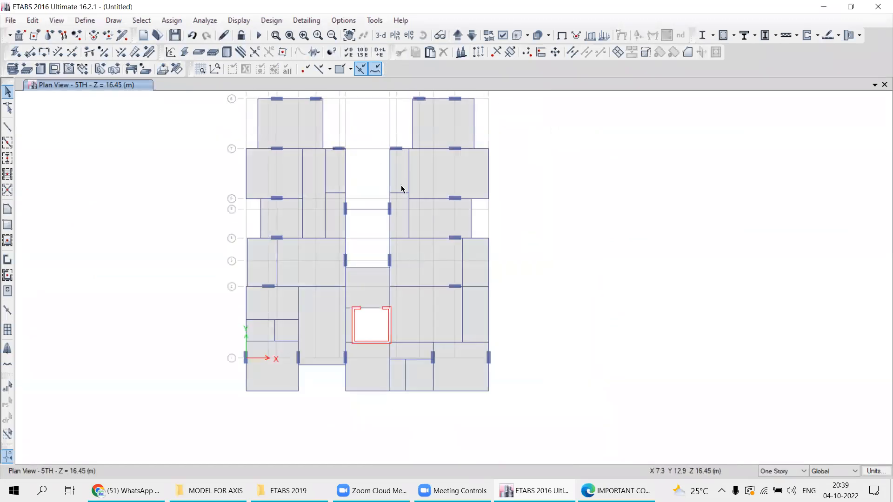
{"action": "middle_click_drag", "start_coordinate": [402, 194], "coordinate": [429, 221]}
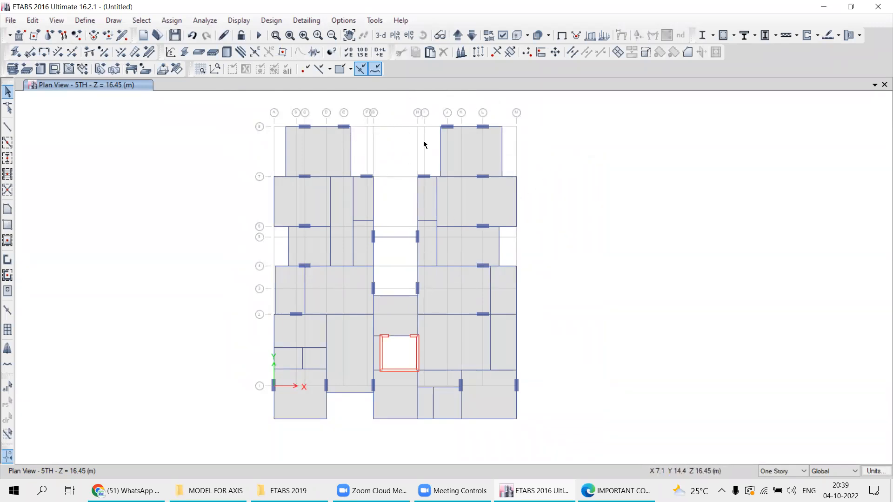
- Switch the grid system visibility off in the 5TH plan view and switch it back on
{"action": "right_click", "coordinate": [560, 177]}
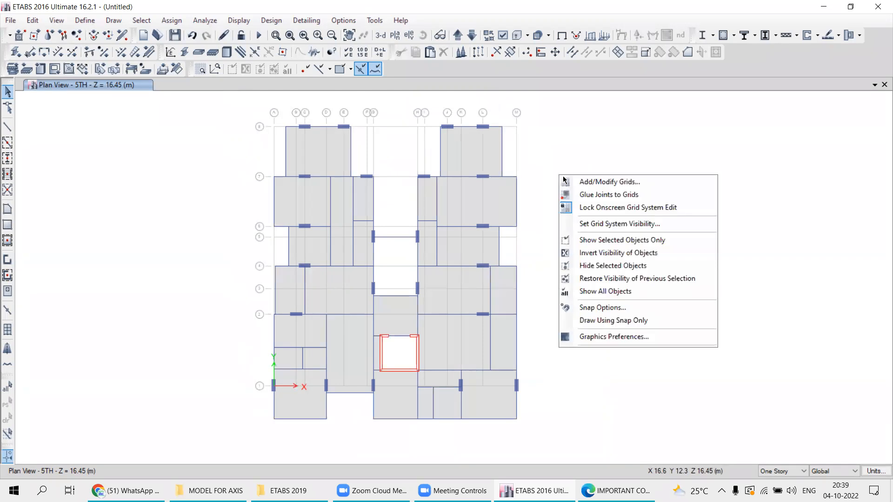
{"action": "left_click", "coordinate": [583, 225]}
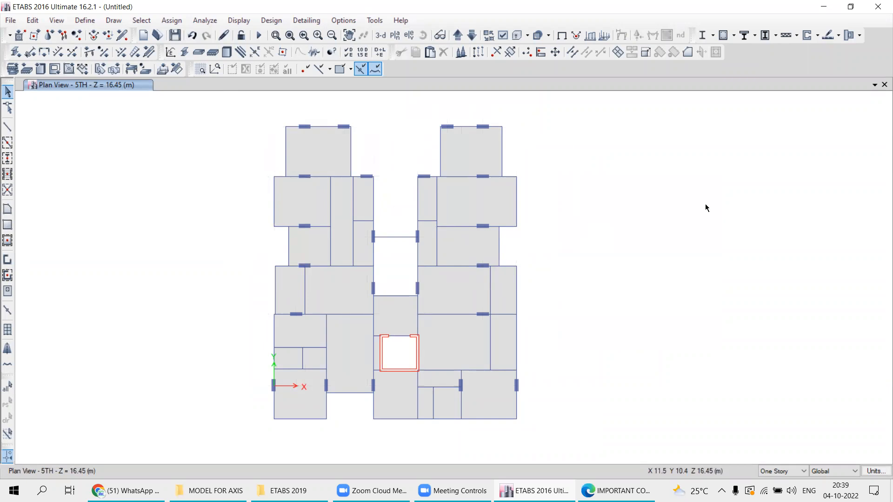
{"action": "right_click", "coordinate": [574, 178]}
{"action": "left_click", "coordinate": [605, 232]}
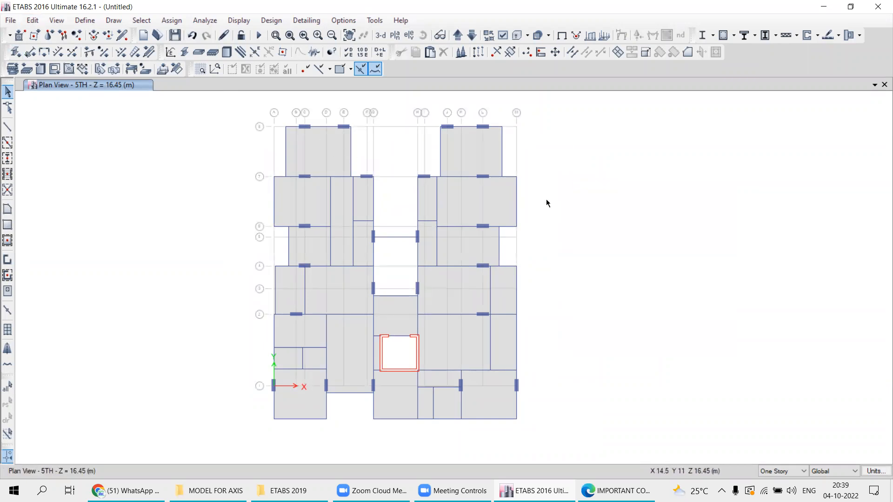
- Hide the plan grid lines and labels once more with Set Grid System Visibility and restore them
{"action": "left_click", "coordinate": [32, 22]}
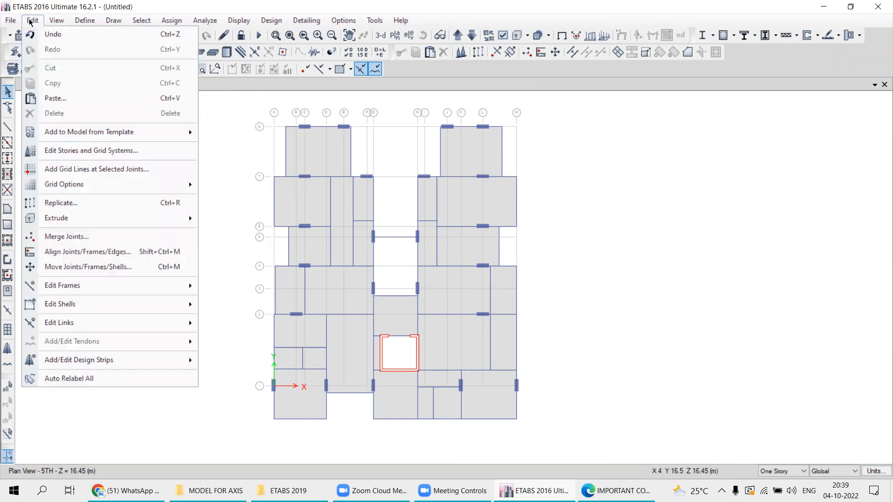
{"action": "left_click", "coordinate": [57, 20]}
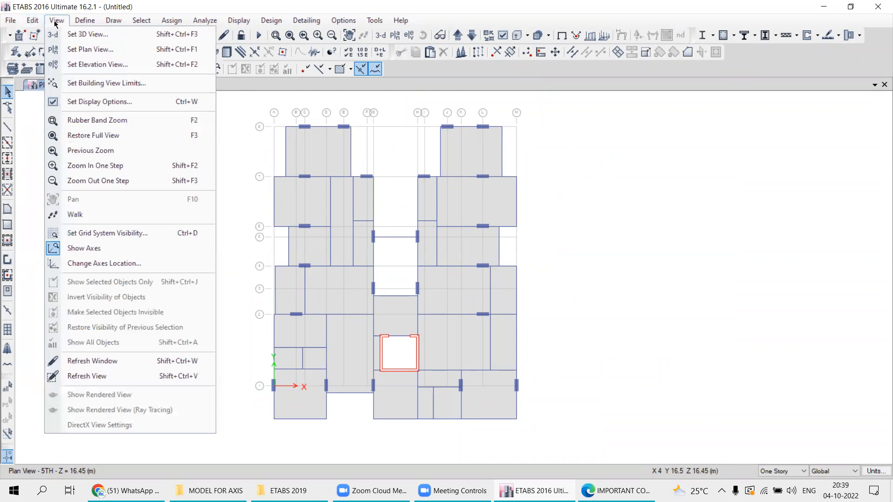
{"action": "left_click", "coordinate": [85, 235]}
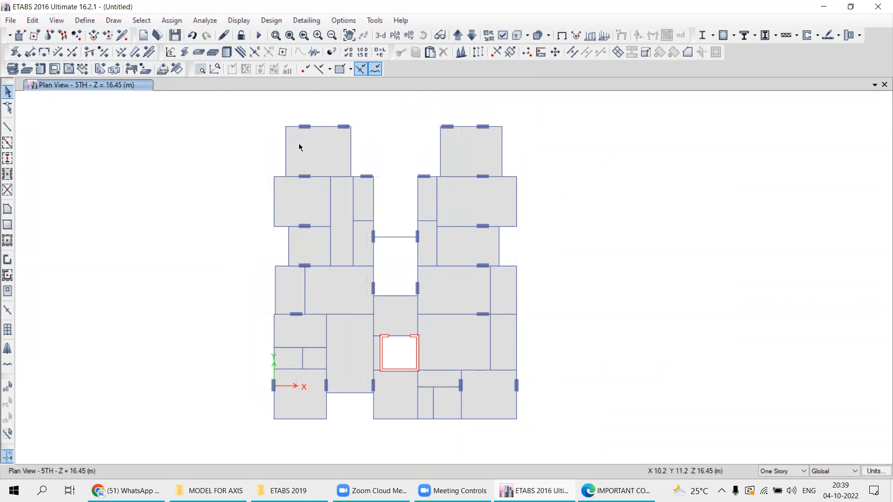
{"action": "left_click", "coordinate": [53, 21]}
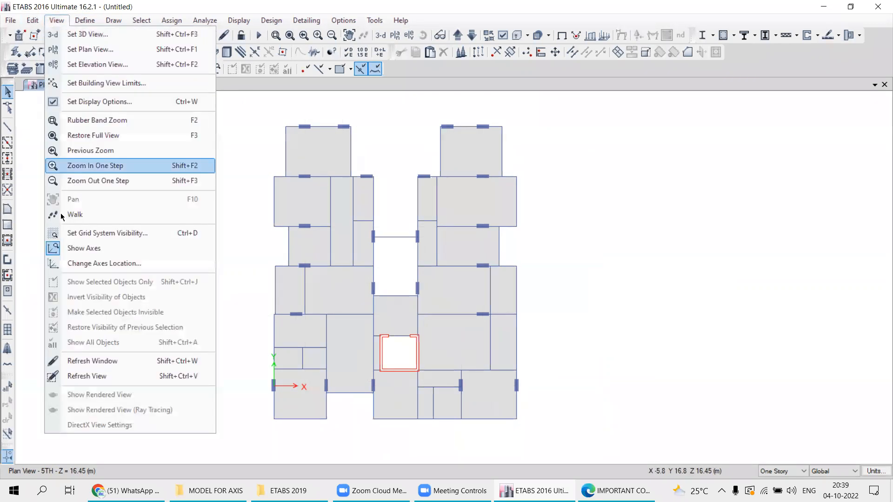
{"action": "left_click", "coordinate": [71, 237]}
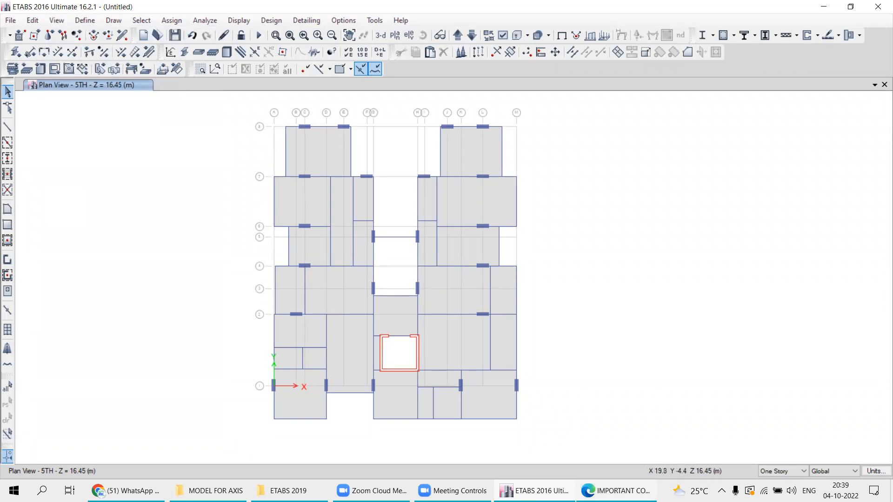
- Review the background grids topic in the IMPORTANT COMMANDS PDF and return to ETABS
{"action": "left_click", "coordinate": [606, 490]}
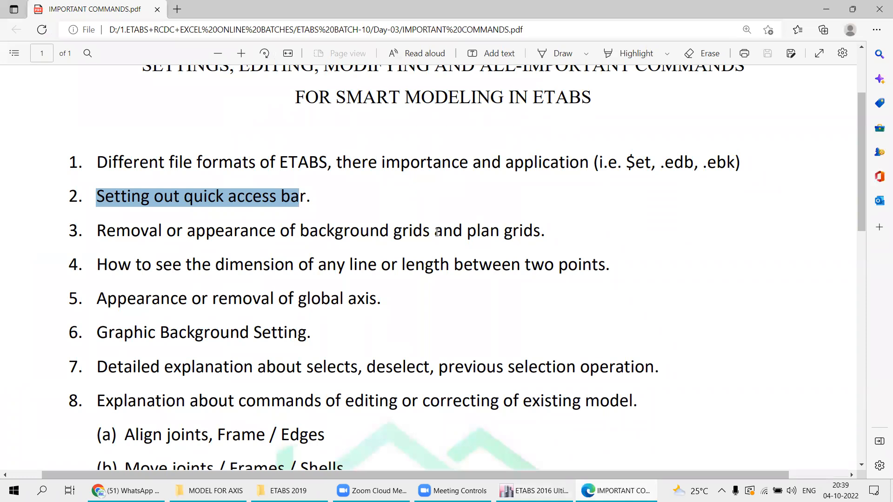
{"action": "left_click_drag", "start_coordinate": [442, 231], "coordinate": [401, 230]}
{"action": "key", "text": "alt+Tab"}
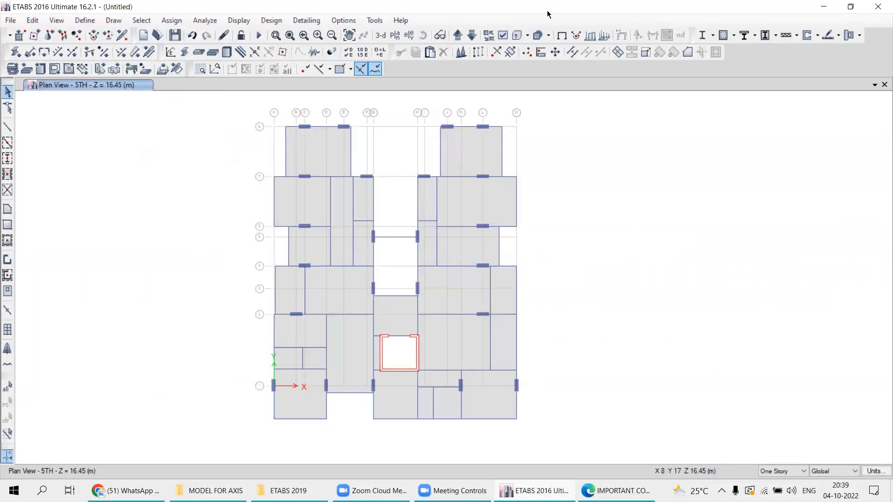
- Show the background grid in the 5TH plan view by enabling Horizon in the view options
{"action": "left_click", "coordinate": [503, 36]}
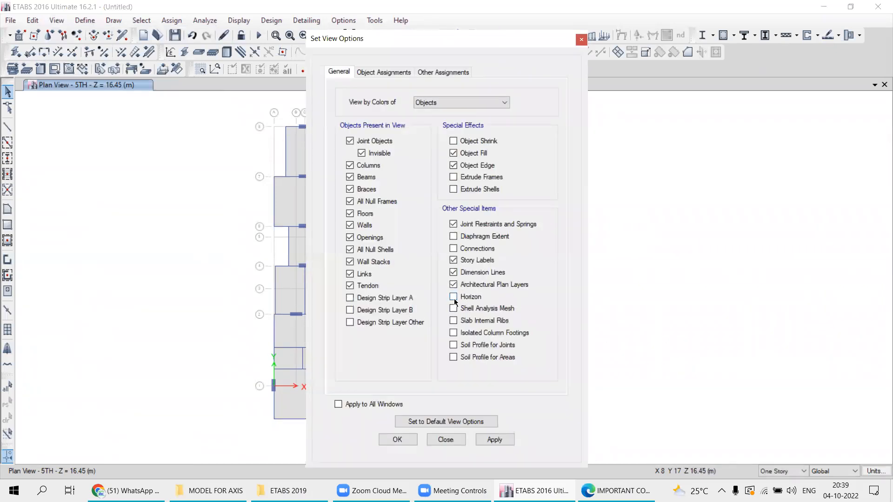
{"action": "left_click", "coordinate": [453, 297]}
{"action": "left_click_drag", "start_coordinate": [418, 40], "coordinate": [94, 11]}
{"action": "left_click", "coordinate": [170, 411]}
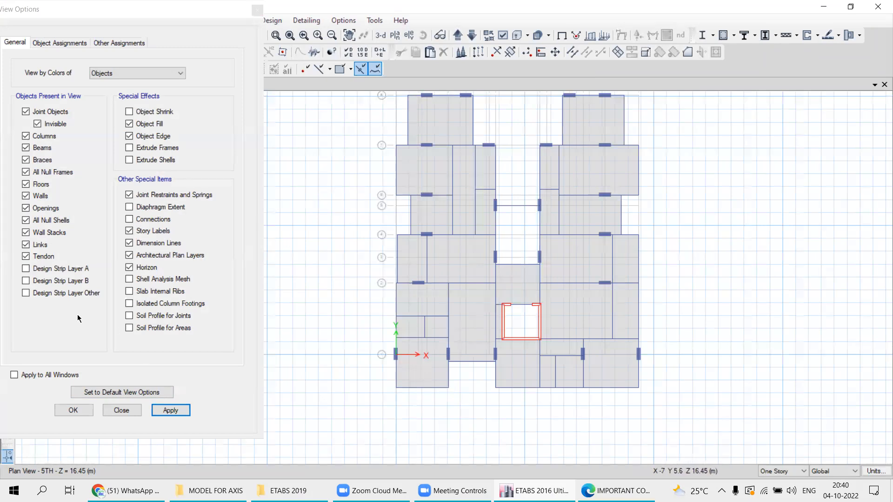
- Remove the background grid by disabling Horizon, apply the change and close the view options
{"action": "left_click", "coordinate": [129, 267]}
{"action": "left_click", "coordinate": [171, 411]}
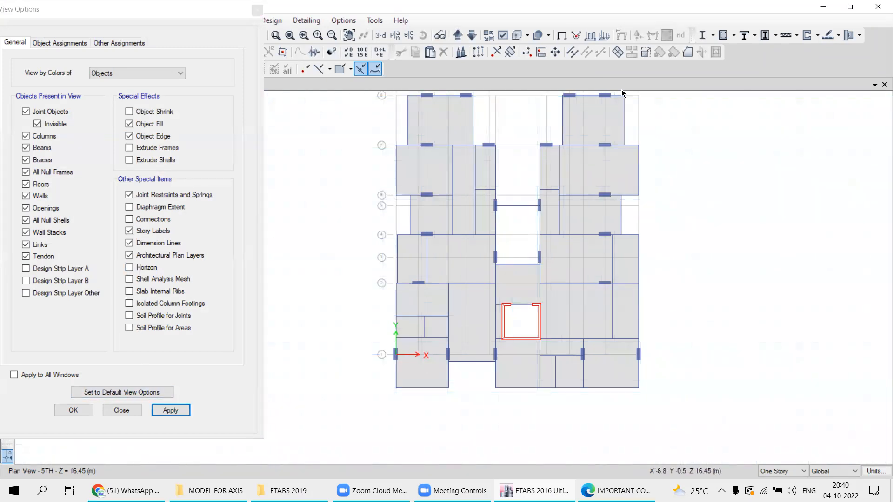
{"action": "left_click", "coordinate": [130, 268]}
{"action": "left_click", "coordinate": [130, 268]}
{"action": "left_click", "coordinate": [121, 410]}
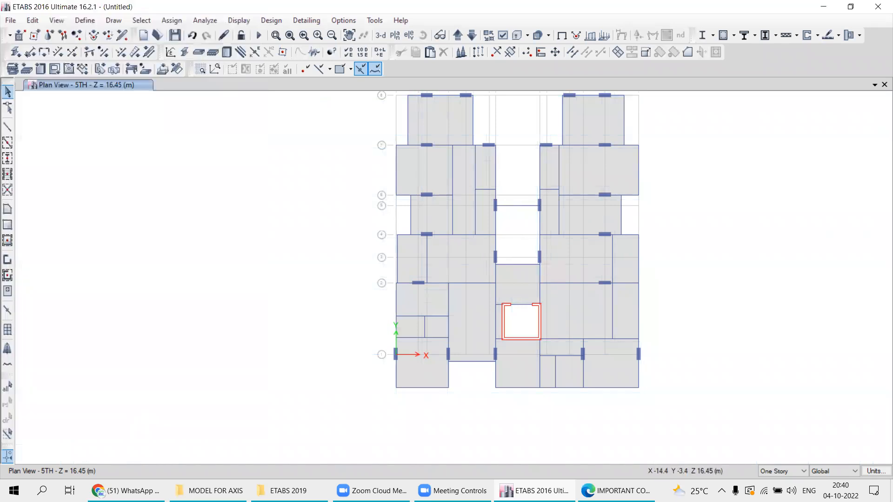
- Review the dimension topic in the IMPORTANT COMMANDS PDF and return to the 5TH plan view in ETABS
{"action": "key", "text": "alt+Tab"}
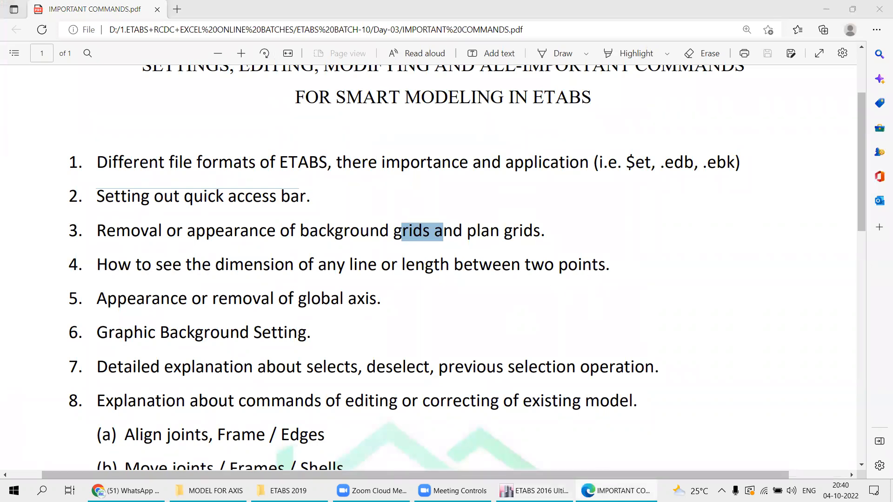
{"action": "key", "text": "alt+Tab"}
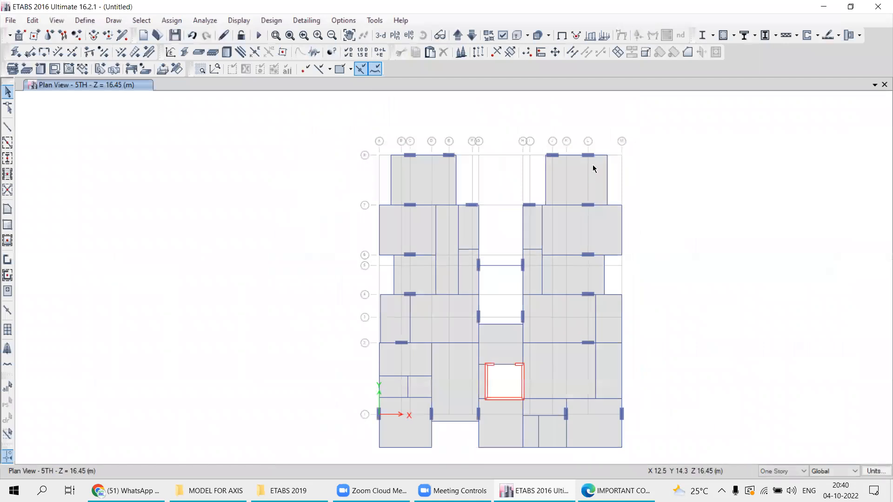
{"action": "scroll", "coordinate": [592, 167], "scroll_direction": "up", "scroll_amount": 5}
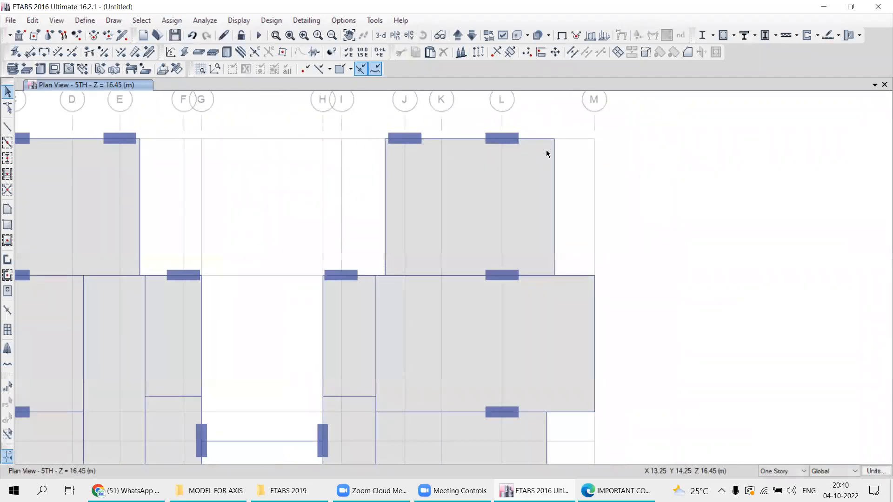
{"action": "scroll", "coordinate": [537, 305], "scroll_direction": "down", "scroll_amount": 3}
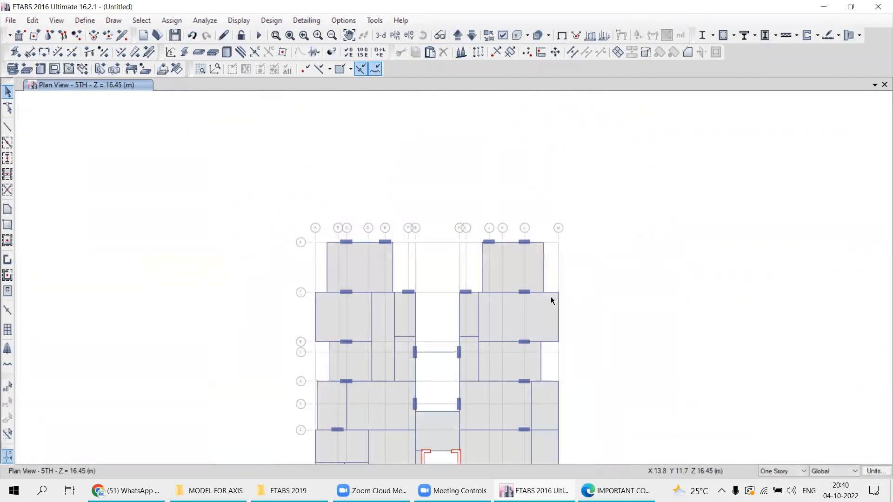
{"action": "scroll", "coordinate": [534, 301], "scroll_direction": "up", "scroll_amount": 3}
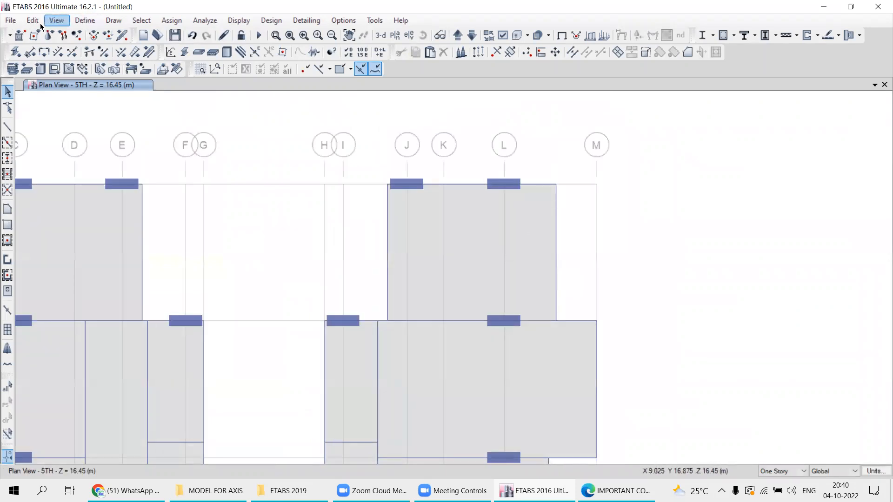
- Measure from the slab corner on grid 7 between L and M with Draw Dimension Lines, without placing a dimension
{"action": "left_click", "coordinate": [113, 20]}
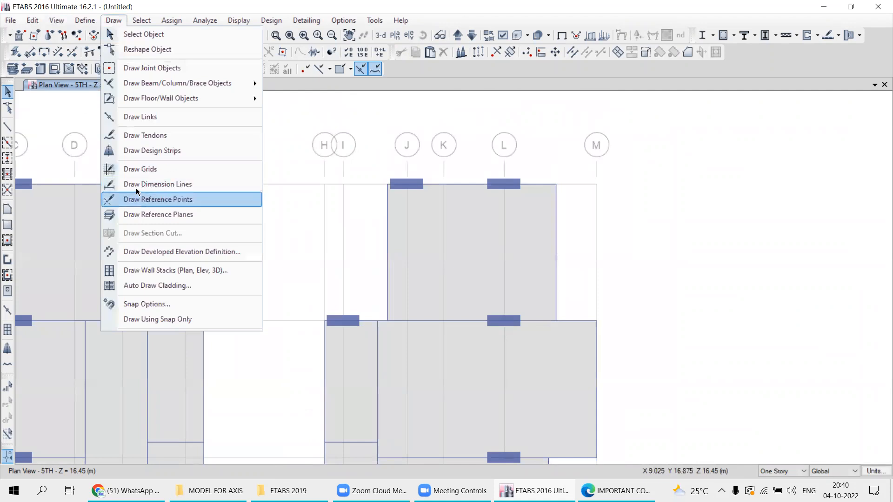
{"action": "left_click", "coordinate": [136, 185]}
{"action": "left_click", "coordinate": [594, 128]}
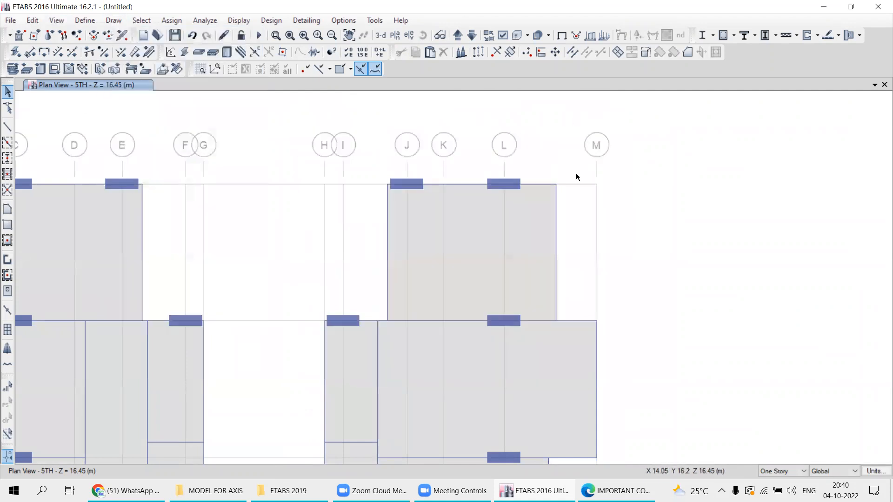
{"action": "left_click", "coordinate": [556, 321]}
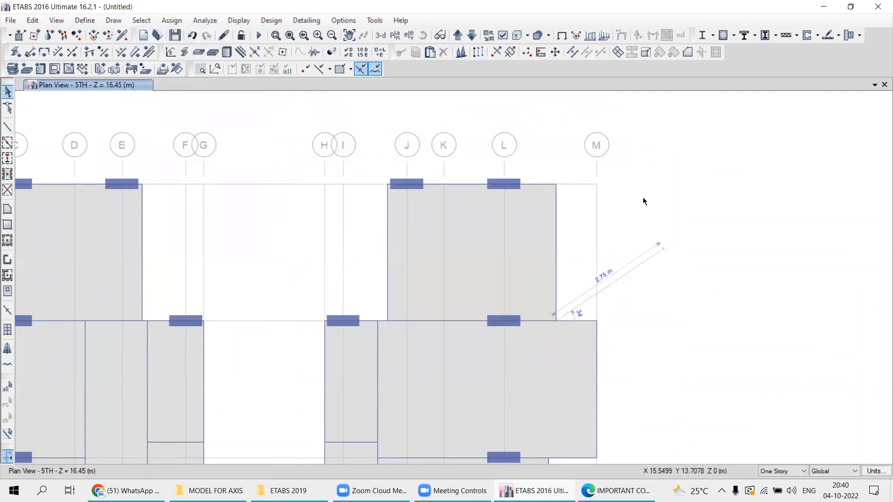
{"action": "left_click", "coordinate": [555, 184]}
{"action": "left_click", "coordinate": [556, 321]}
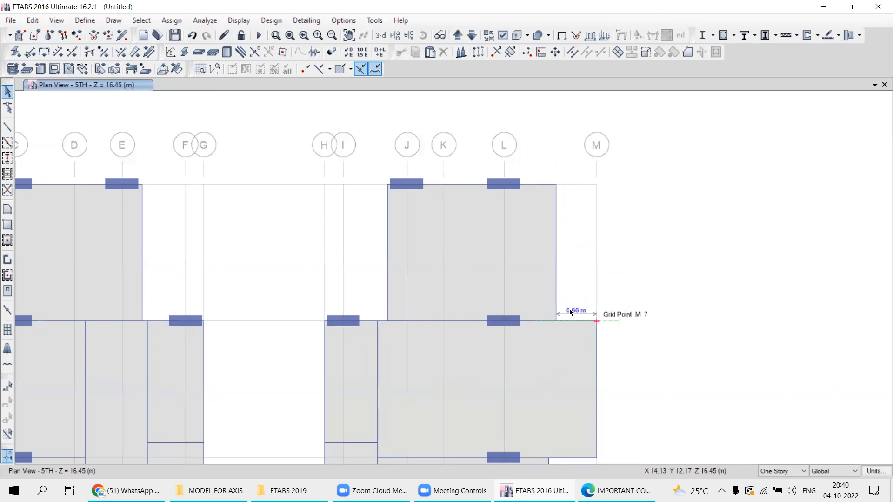
{"action": "key", "text": "Escape"}
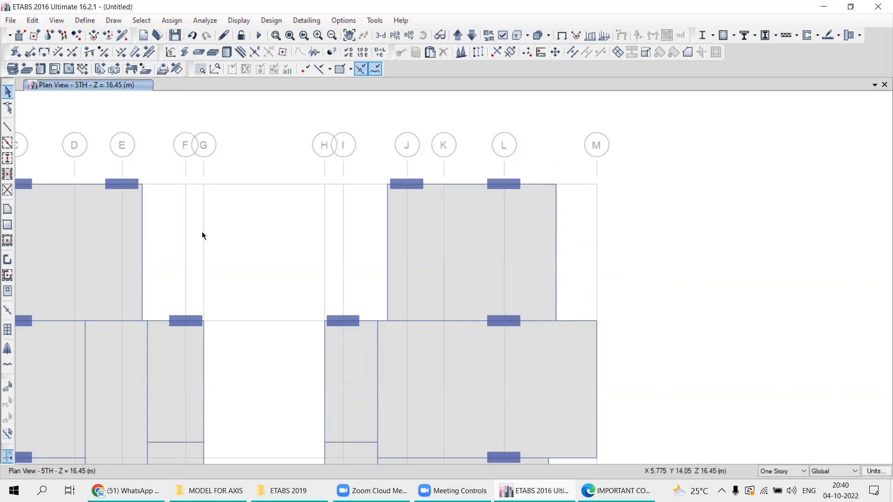
- Draw a dimension line for the slab edge between grid points M-6 and M-7, placed just outside the slab
{"action": "left_click", "coordinate": [122, 23]}
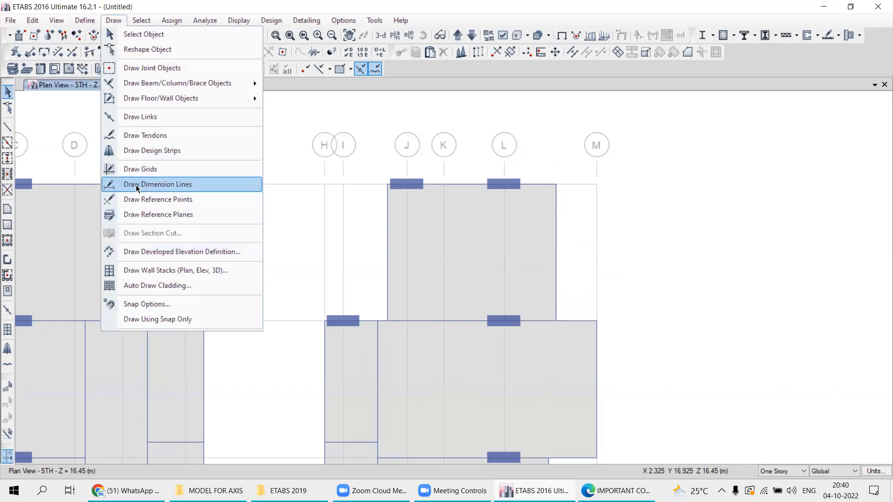
{"action": "left_click", "coordinate": [158, 184]}
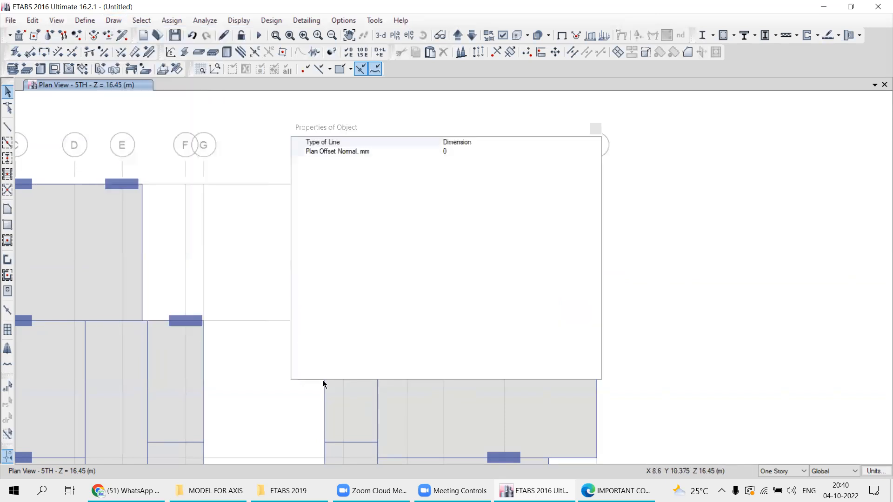
{"action": "left_click", "coordinate": [594, 128]}
{"action": "scroll", "coordinate": [554, 204], "scroll_direction": "down", "scroll_amount": 3}
{"action": "scroll", "coordinate": [518, 251], "scroll_direction": "up", "scroll_amount": 5}
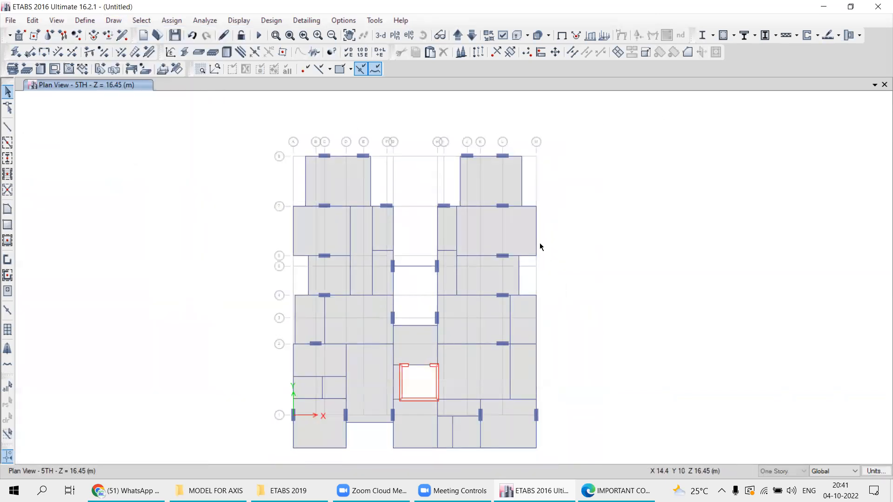
{"action": "left_click", "coordinate": [528, 279]}
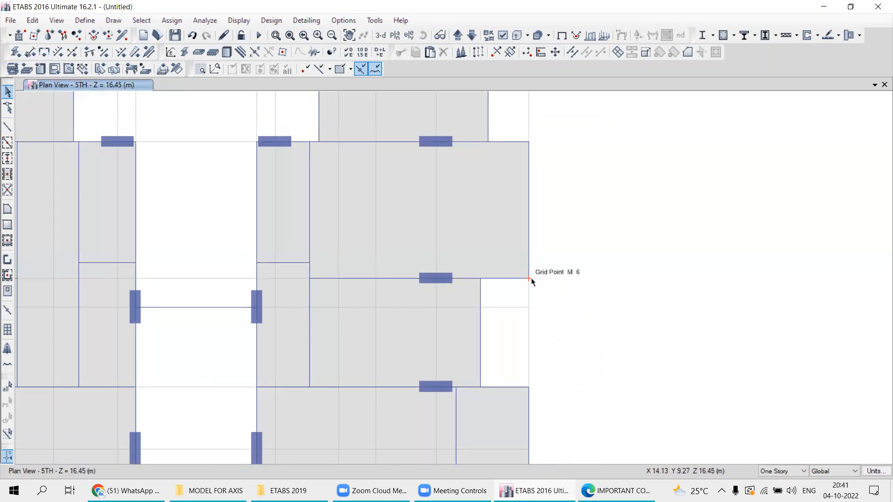
{"action": "left_click", "coordinate": [530, 141]}
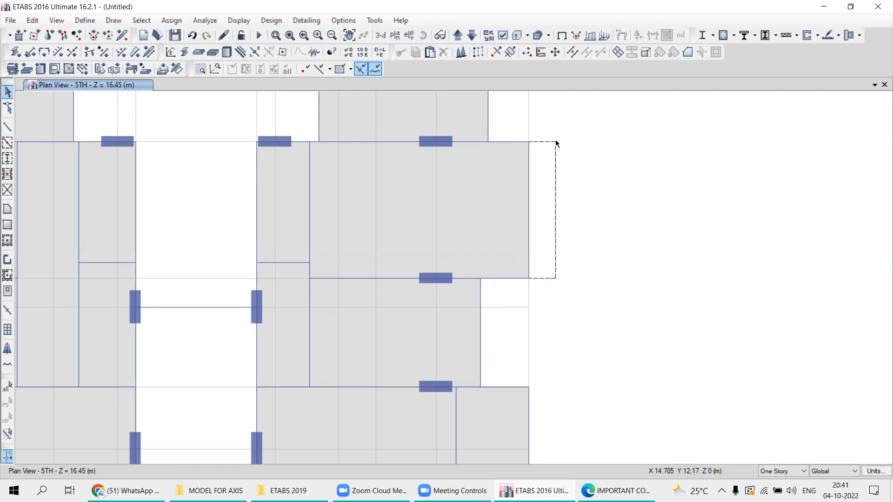
{"action": "left_click", "coordinate": [556, 140]}
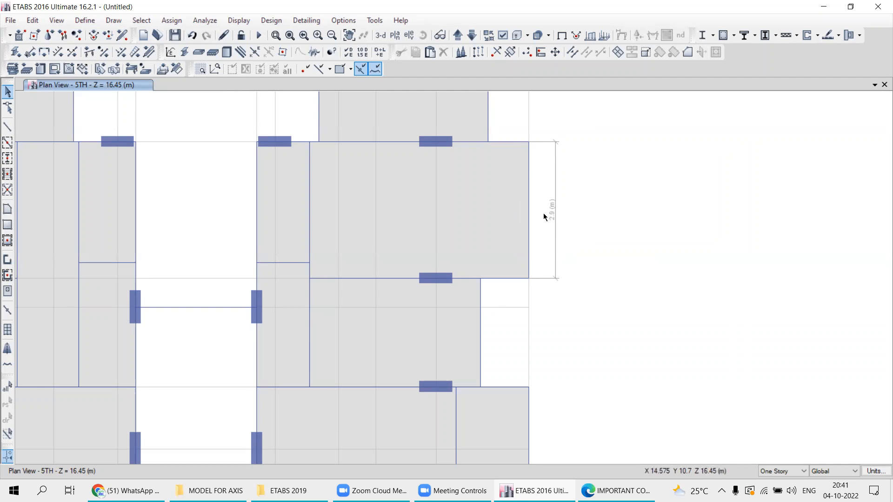
- Preview a dimension line starting at grid point M-6 and leave the command without placing it
{"action": "left_click", "coordinate": [114, 21]}
{"action": "left_click", "coordinate": [147, 185]}
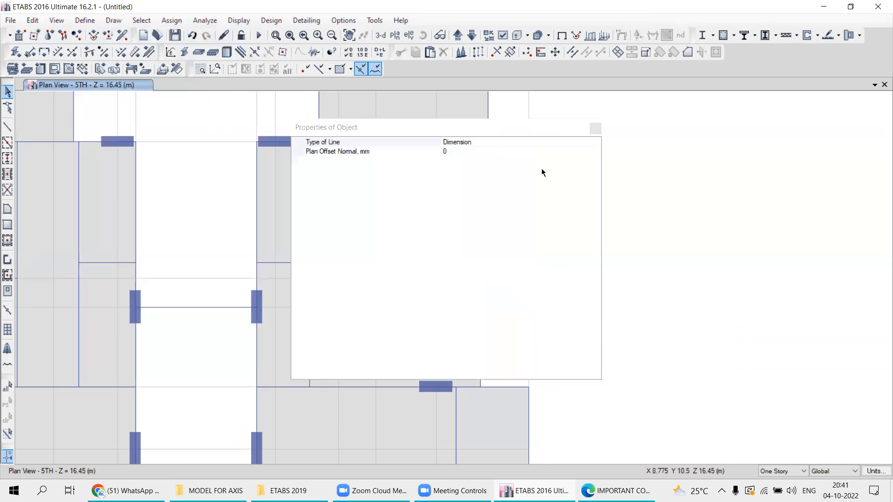
{"action": "left_click", "coordinate": [595, 129]}
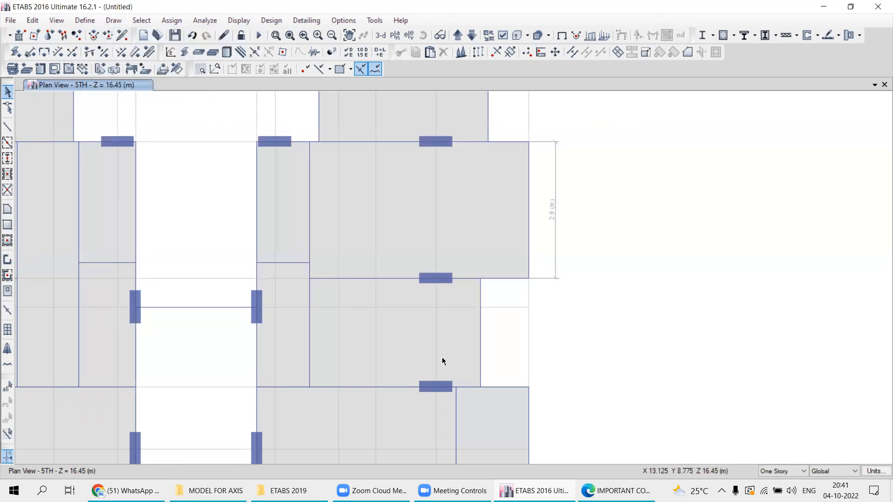
{"action": "left_click", "coordinate": [528, 278]}
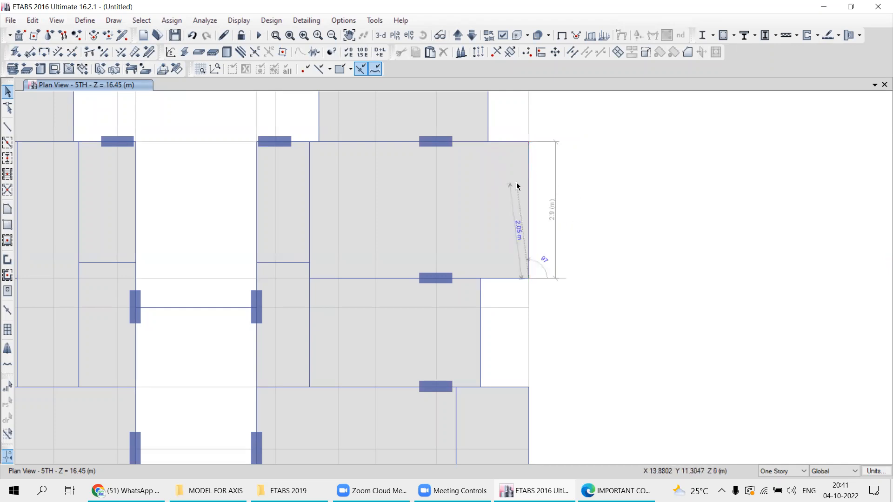
{"action": "key", "text": "Escape"}
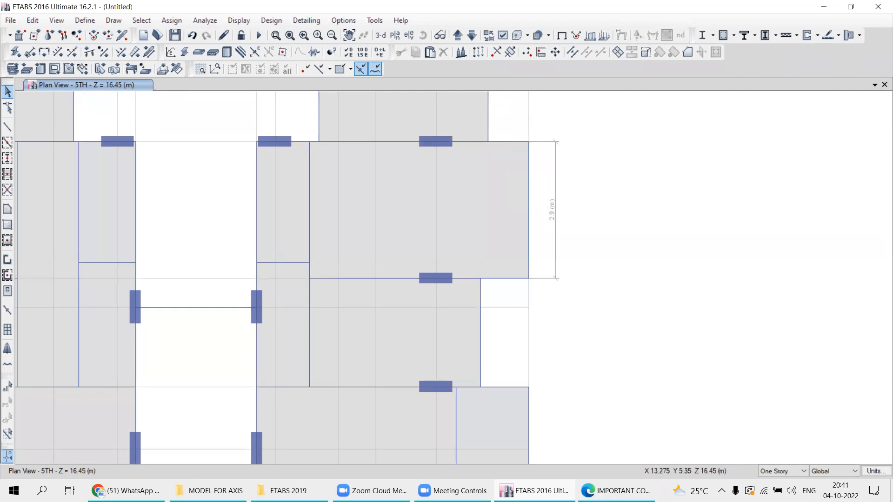
- Review the topic on appearance or removal of global axis in the IMPORTANT COMMANDS PDF and return to ETABS
{"action": "left_click", "coordinate": [617, 490]}
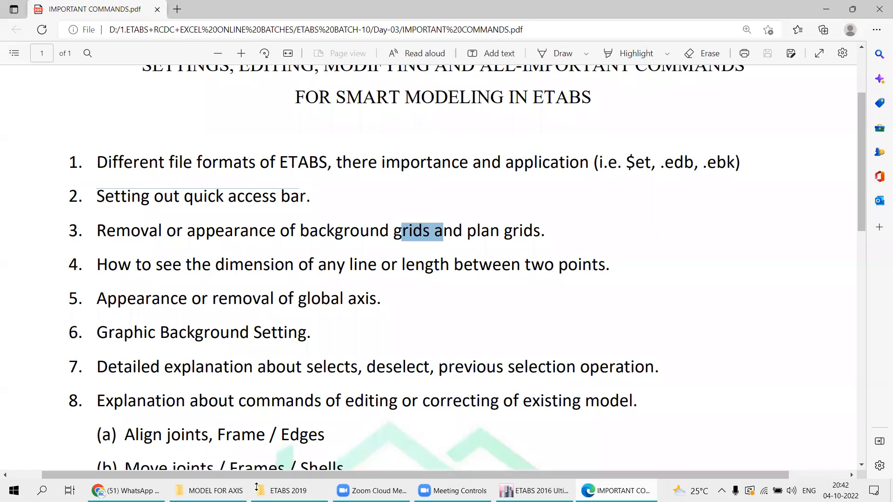
{"action": "left_click", "coordinate": [268, 480]}
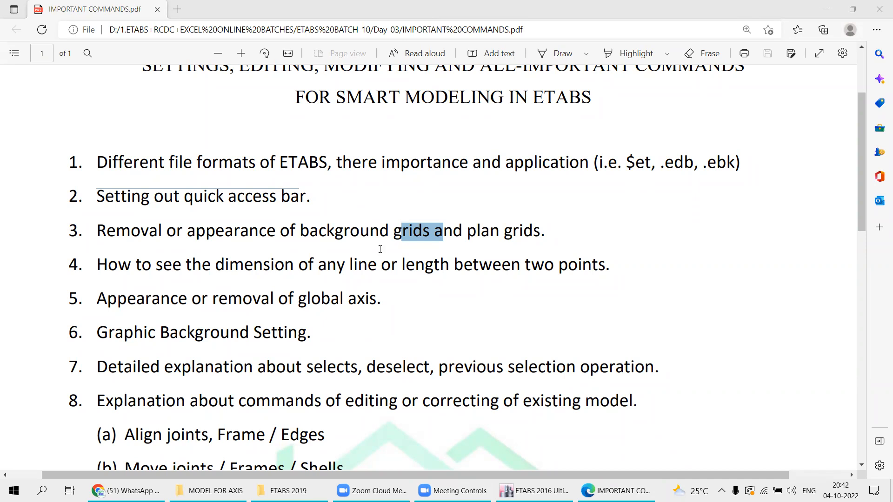
{"action": "left_click_drag", "start_coordinate": [96, 299], "coordinate": [382, 308]}
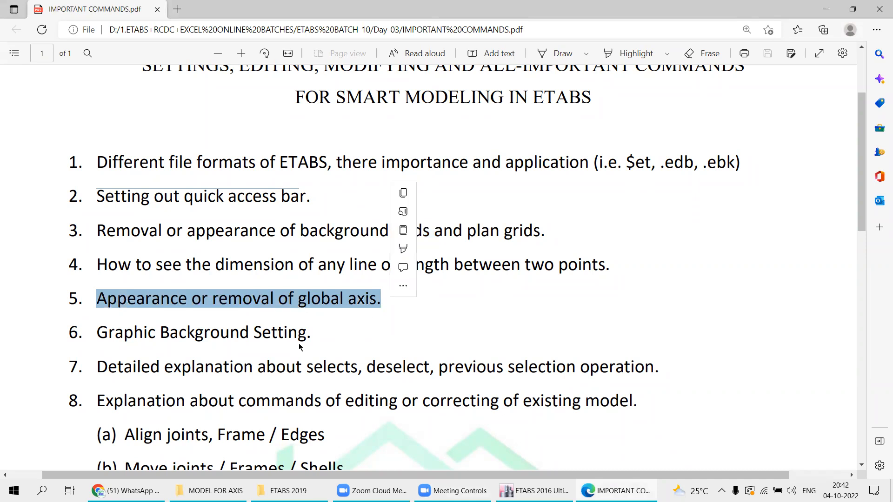
{"action": "key", "text": "alt+Tab"}
- Switch to the 3-D view and hide the grid lines and labels with Set Grid System Visibility
{"action": "scroll", "coordinate": [355, 201], "scroll_direction": "down", "scroll_amount": 5}
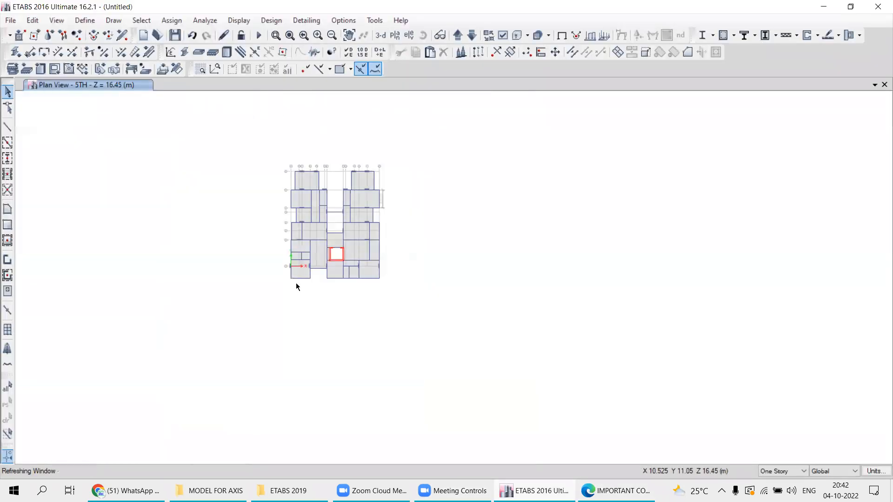
{"action": "middle_click_drag", "start_coordinate": [378, 365], "coordinate": [292, 247]}
{"action": "scroll", "coordinate": [366, 289], "scroll_direction": "up", "scroll_amount": 4}
{"action": "scroll", "coordinate": [374, 321], "scroll_direction": "up", "scroll_amount": 2}
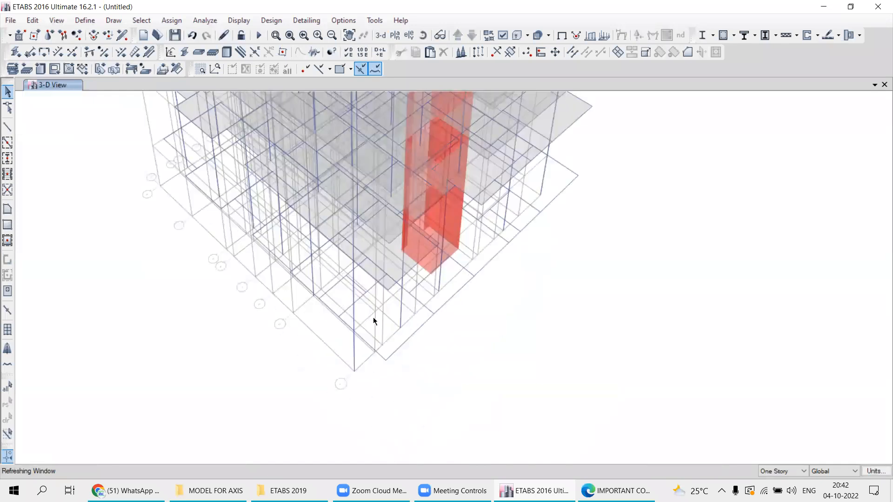
{"action": "right_click", "coordinate": [162, 291]}
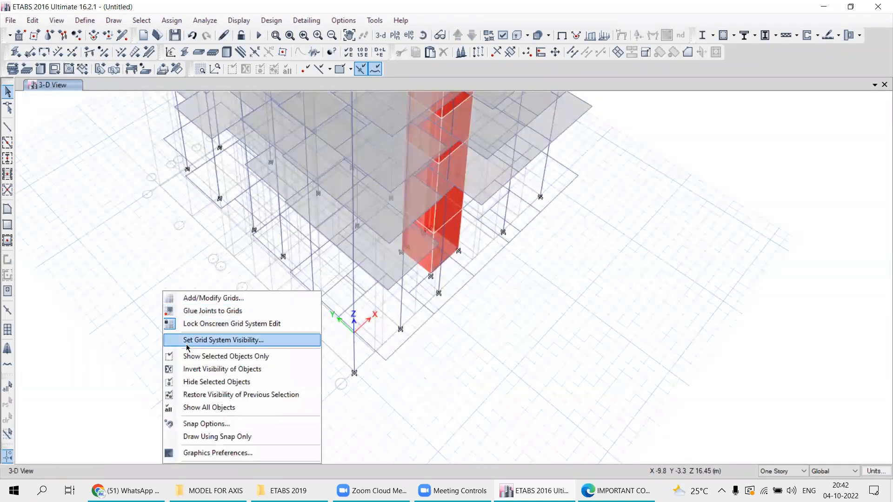
{"action": "scroll", "coordinate": [549, 247], "scroll_direction": "down", "scroll_amount": 5}
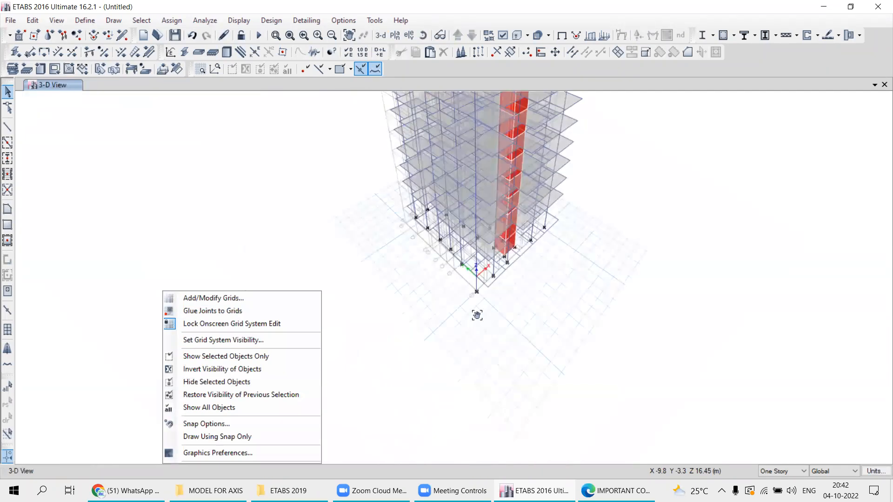
{"action": "middle_click_drag", "start_coordinate": [477, 314], "coordinate": [405, 406]}
{"action": "right_click", "coordinate": [177, 169]}
{"action": "left_click", "coordinate": [196, 221]}
{"action": "scroll", "coordinate": [403, 383], "scroll_direction": "up", "scroll_amount": 3}
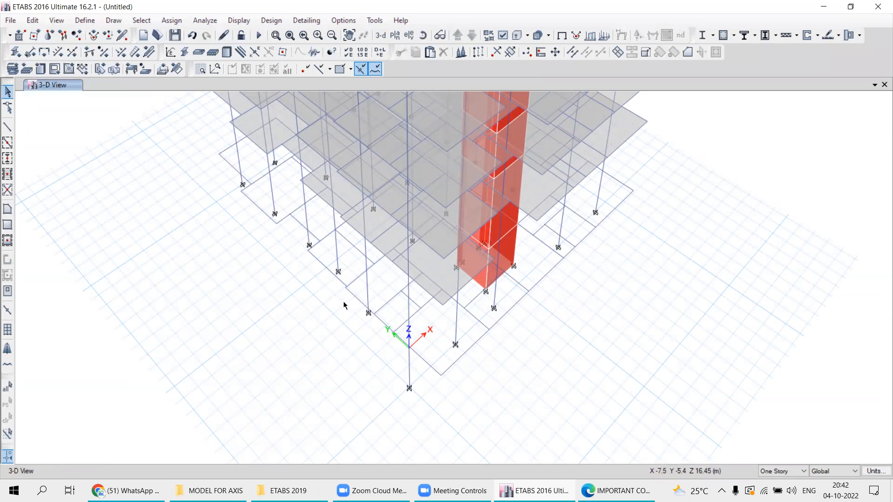
- Hide and restore the global axes twice in the 3-D view using Show Axes
{"action": "left_click", "coordinate": [57, 21]}
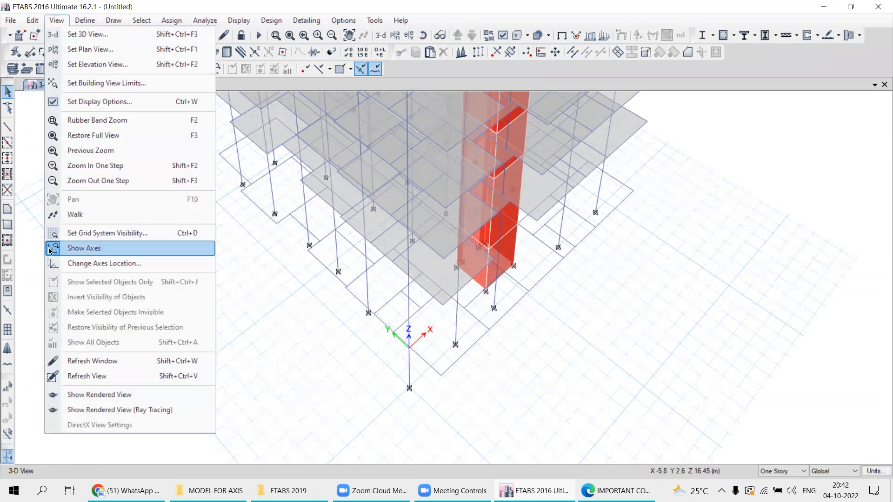
{"action": "left_click", "coordinate": [77, 249]}
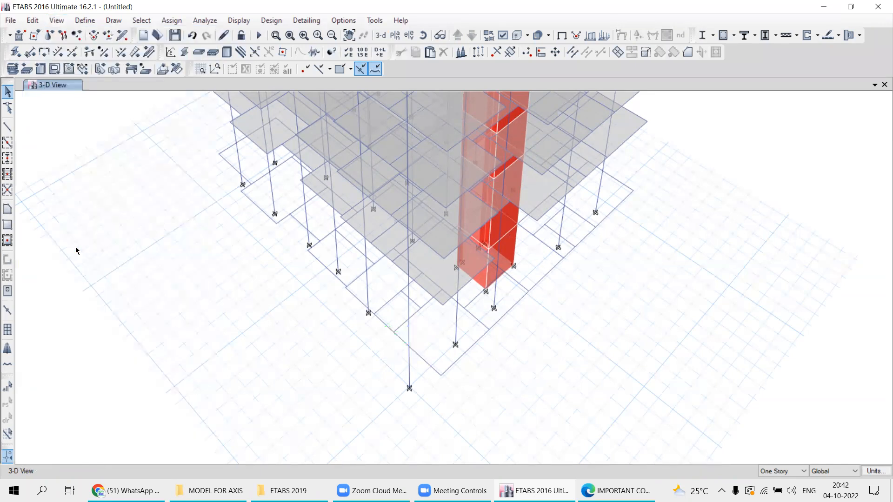
{"action": "left_click", "coordinate": [57, 20]}
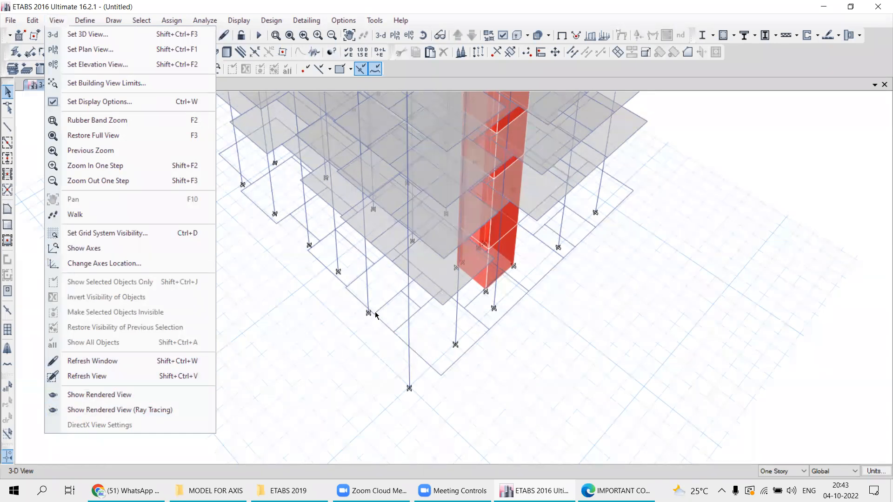
{"action": "left_click", "coordinate": [67, 249]}
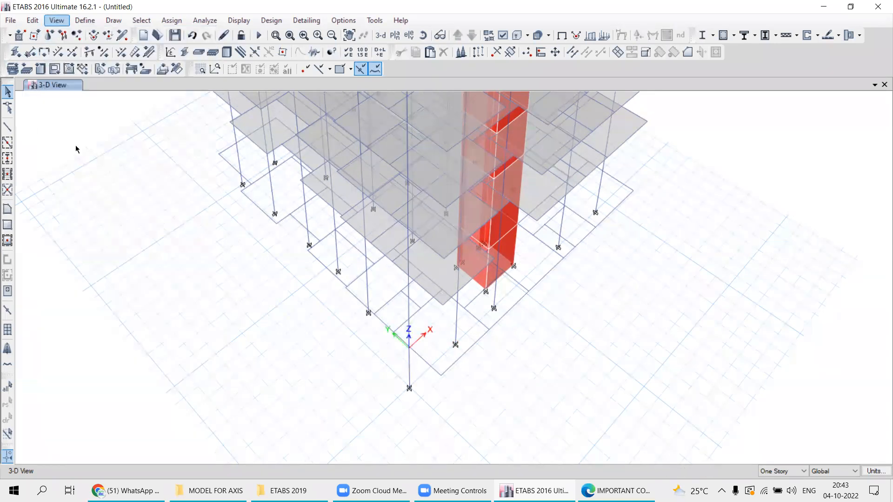
{"action": "left_click", "coordinate": [68, 248]}
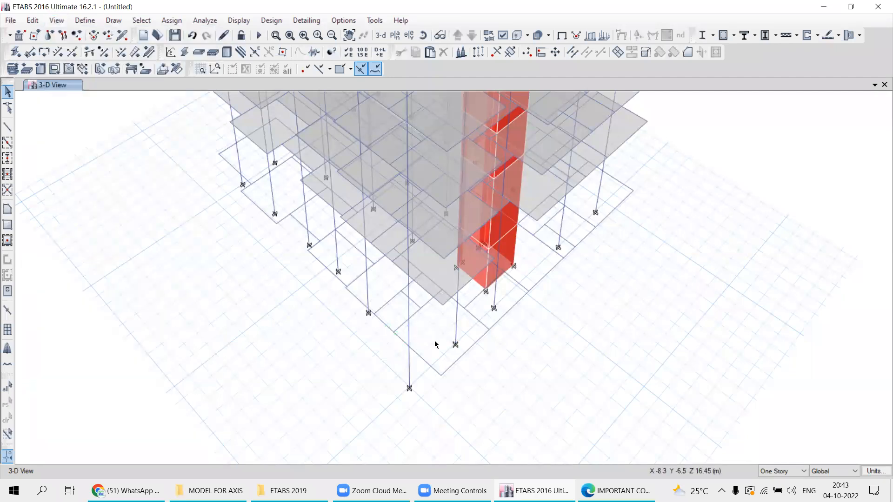
{"action": "left_click", "coordinate": [57, 21]}
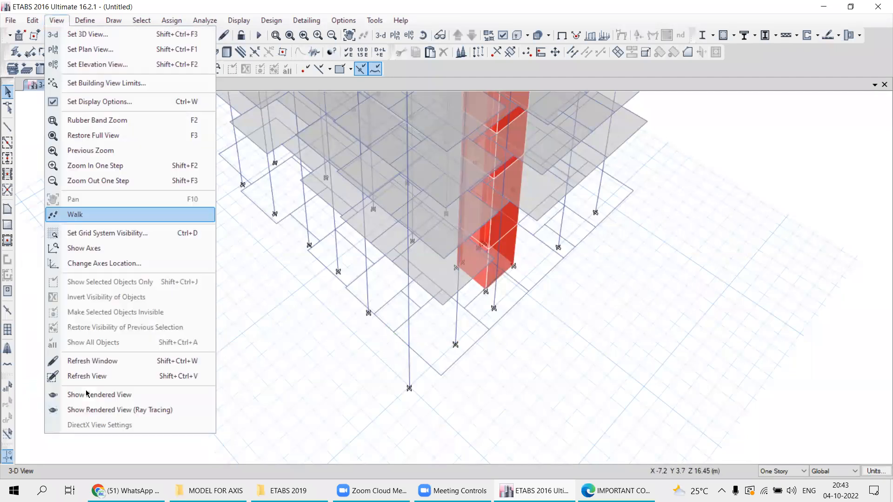
{"action": "left_click", "coordinate": [78, 249]}
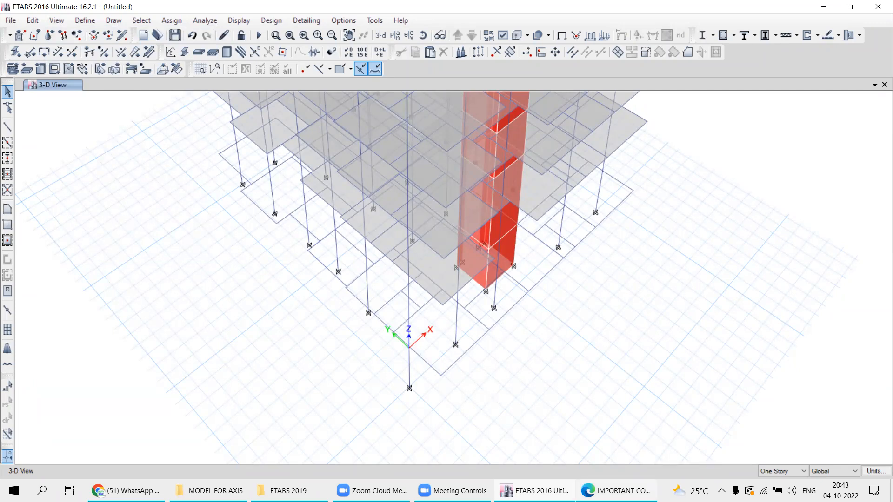
- Review the Graphic Background Setting topic in the IMPORTANT COMMANDS PDF and return to ETABS
{"action": "left_click", "coordinate": [604, 491]}
{"action": "left_click_drag", "start_coordinate": [316, 337], "coordinate": [99, 330]}
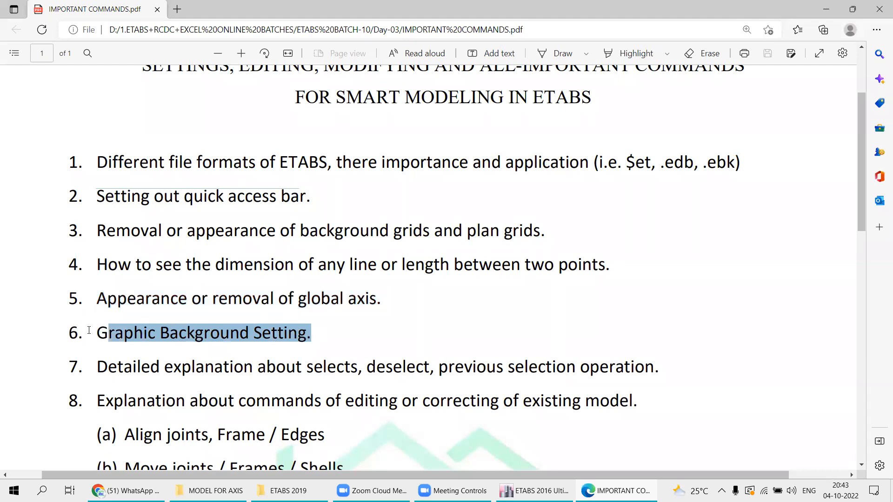
{"action": "left_click", "coordinate": [101, 343]}
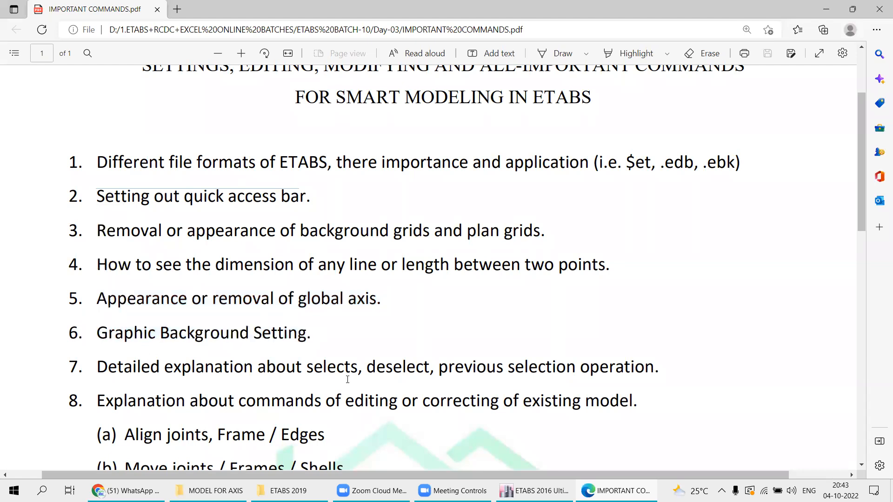
{"action": "left_click", "coordinate": [513, 487]}
- Set the display color of walls to light magenta (255, 128, 255) and apply it to the 3-D view
{"action": "scroll", "coordinate": [350, 186], "scroll_direction": "down", "scroll_amount": 4}
{"action": "middle_click_drag", "start_coordinate": [403, 159], "coordinate": [397, 361]}
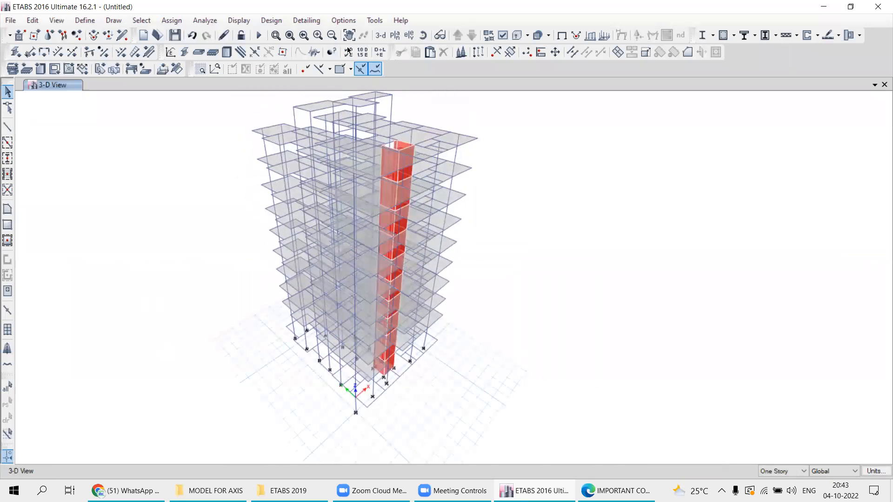
{"action": "left_click", "coordinate": [342, 21]}
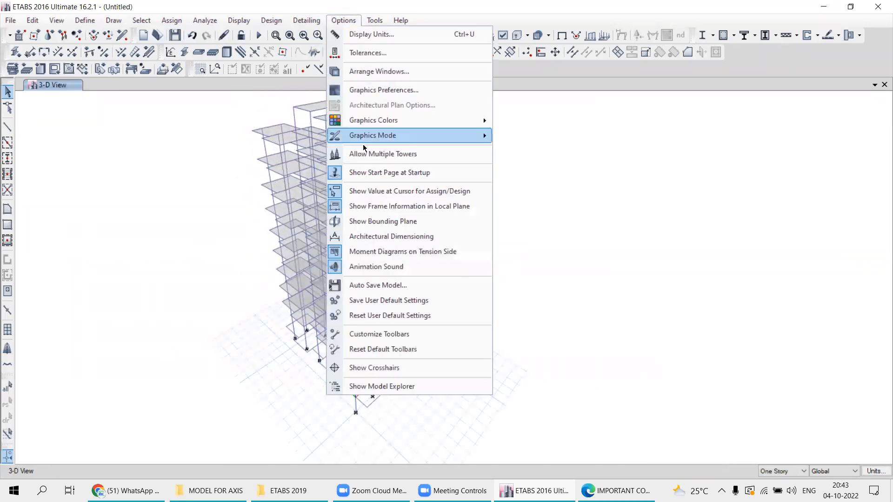
{"action": "mouse_move", "coordinate": [370, 122]}
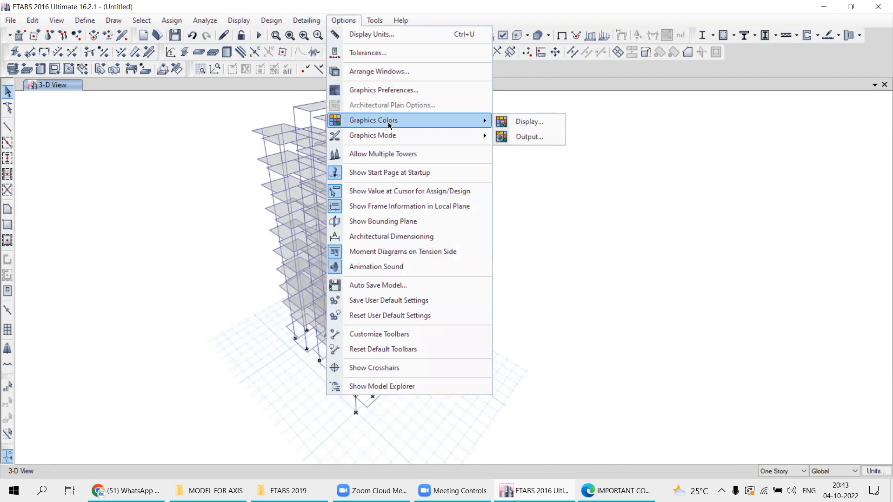
{"action": "left_click", "coordinate": [526, 121]}
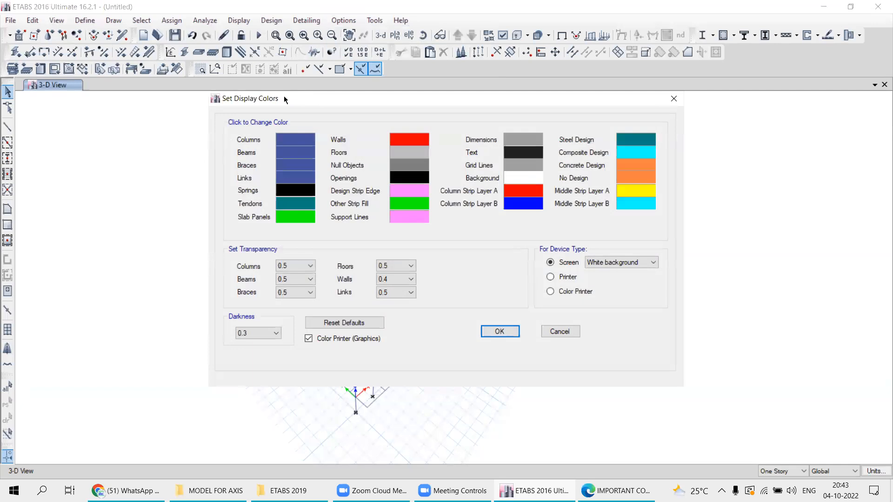
{"action": "left_click_drag", "start_coordinate": [400, 99], "coordinate": [683, 81]}
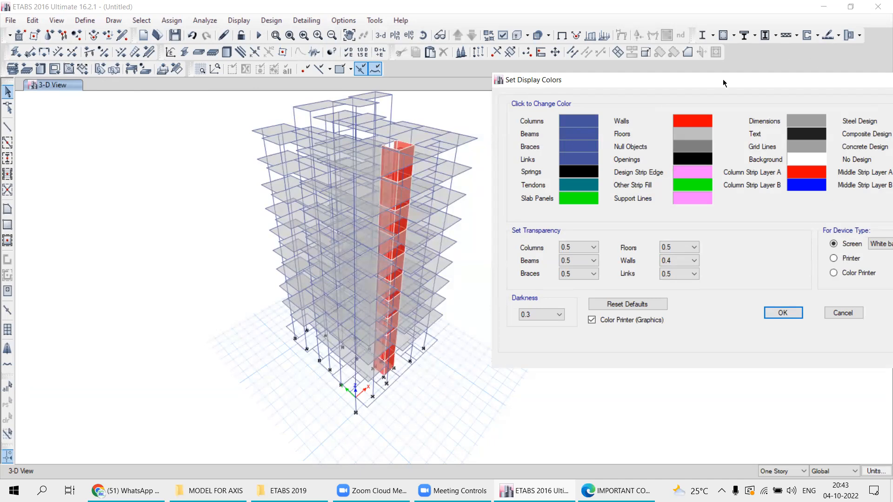
{"action": "left_click_drag", "start_coordinate": [717, 76], "coordinate": [663, 56]}
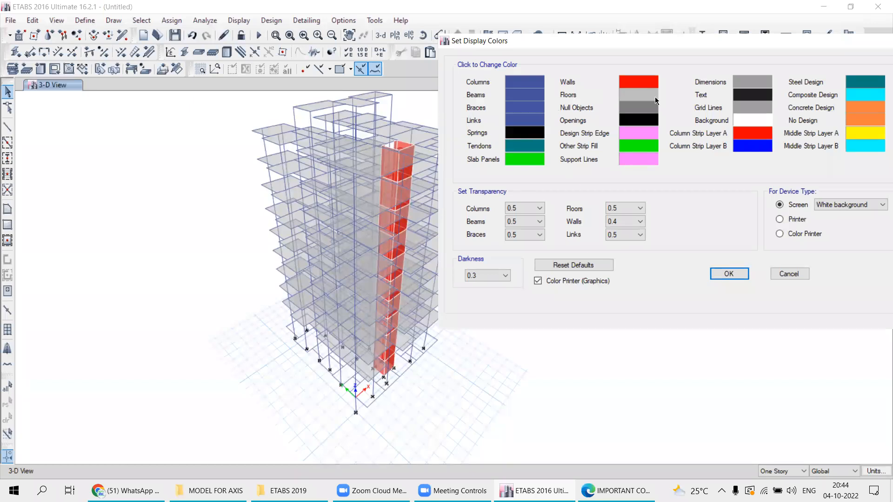
{"action": "left_click", "coordinate": [640, 83]}
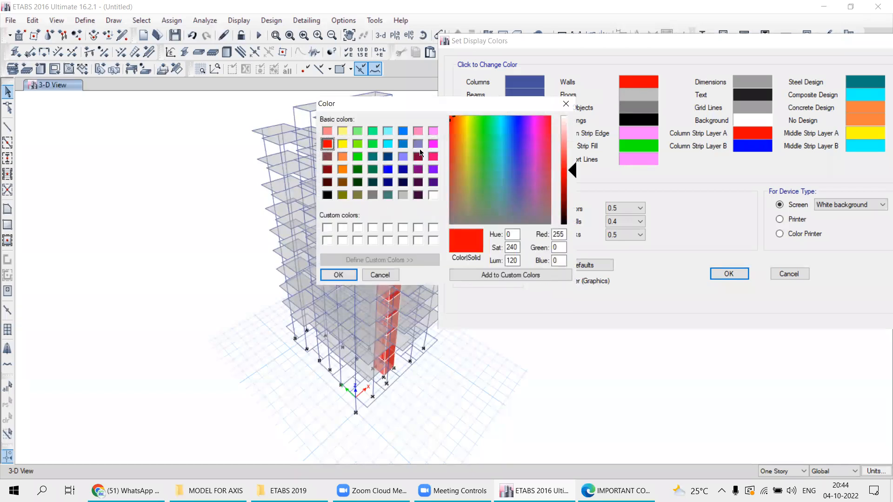
{"action": "left_click", "coordinate": [433, 132]}
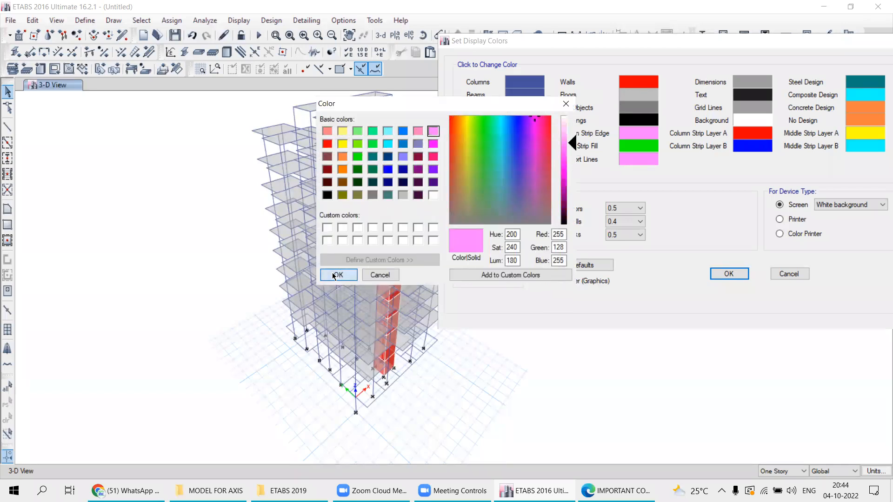
{"action": "left_click", "coordinate": [338, 274]}
{"action": "left_click", "coordinate": [729, 275]}
- Change the walls' display color to dark red (128, 0, 0) and apply it to the model
{"action": "scroll", "coordinate": [428, 248], "scroll_direction": "up", "scroll_amount": 5}
{"action": "scroll", "coordinate": [325, 297], "scroll_direction": "down", "scroll_amount": 4}
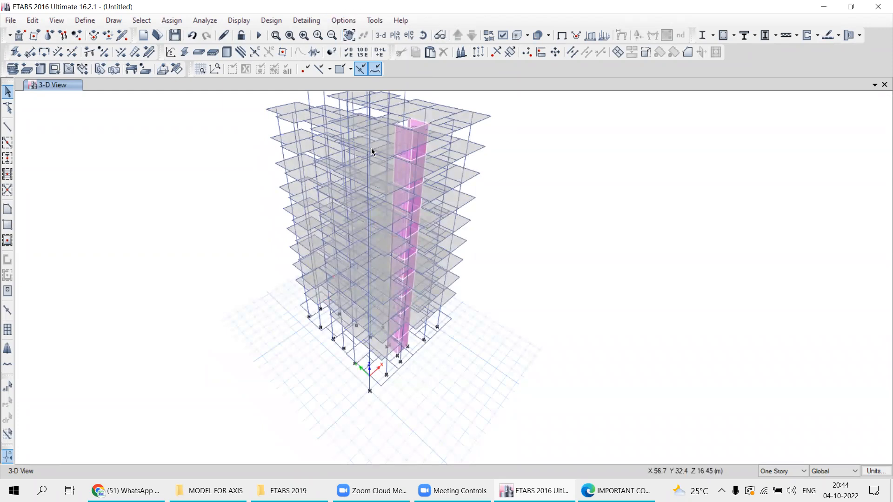
{"action": "middle_click_drag", "start_coordinate": [385, 196], "coordinate": [367, 224]}
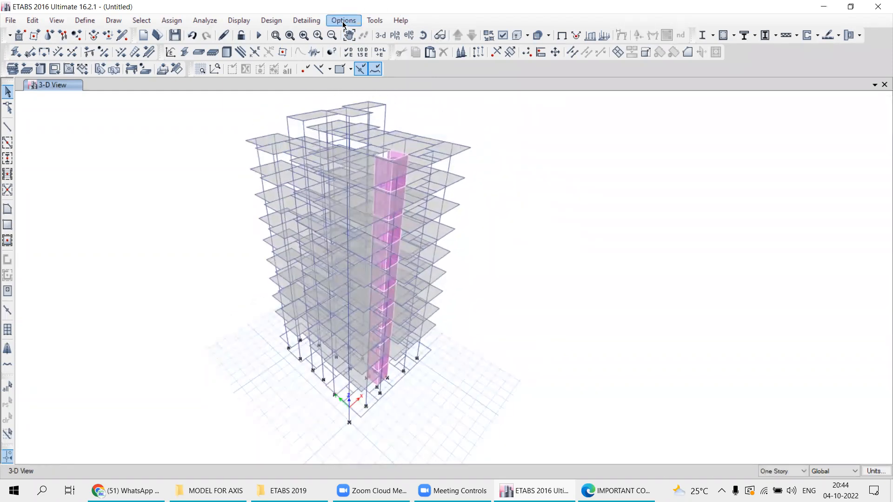
{"action": "left_click", "coordinate": [344, 20]}
{"action": "mouse_move", "coordinate": [376, 122]}
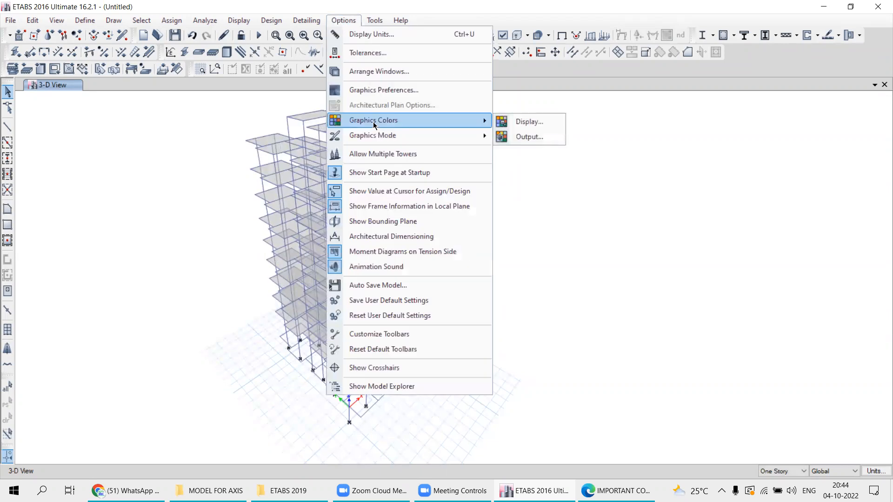
{"action": "left_click", "coordinate": [510, 123]}
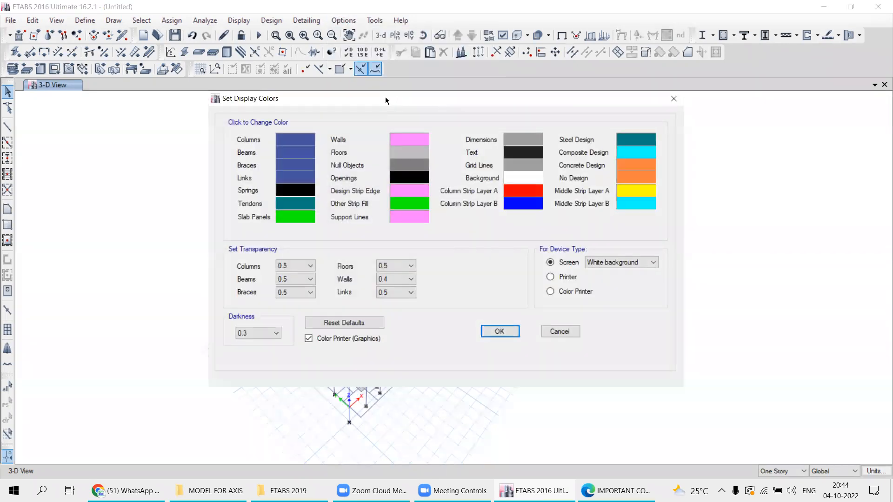
{"action": "left_click_drag", "start_coordinate": [404, 99], "coordinate": [703, 100]}
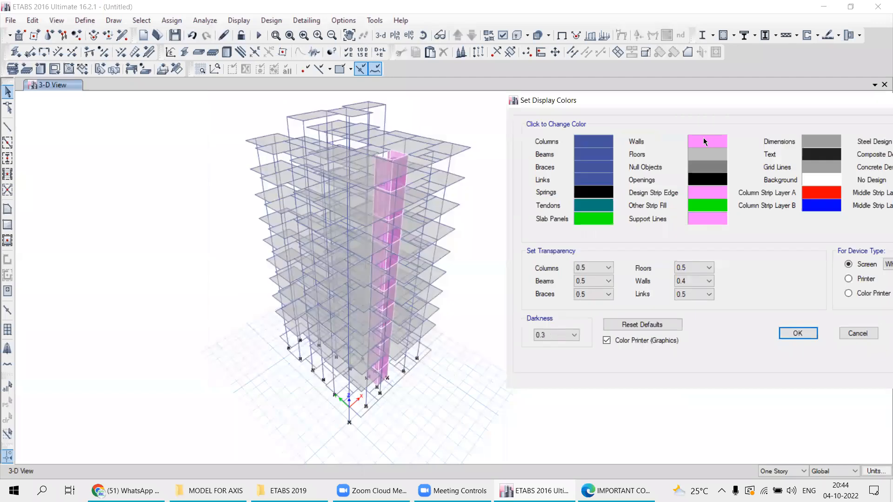
{"action": "left_click", "coordinate": [705, 140]}
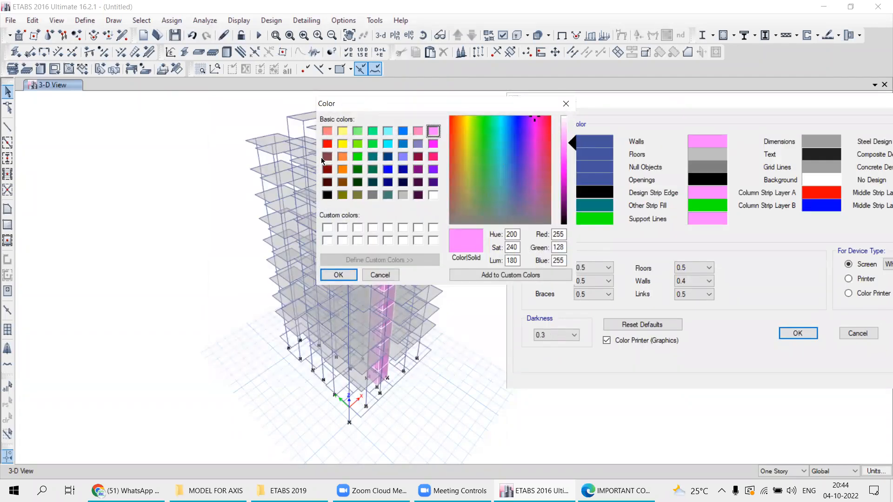
{"action": "left_click", "coordinate": [328, 171]}
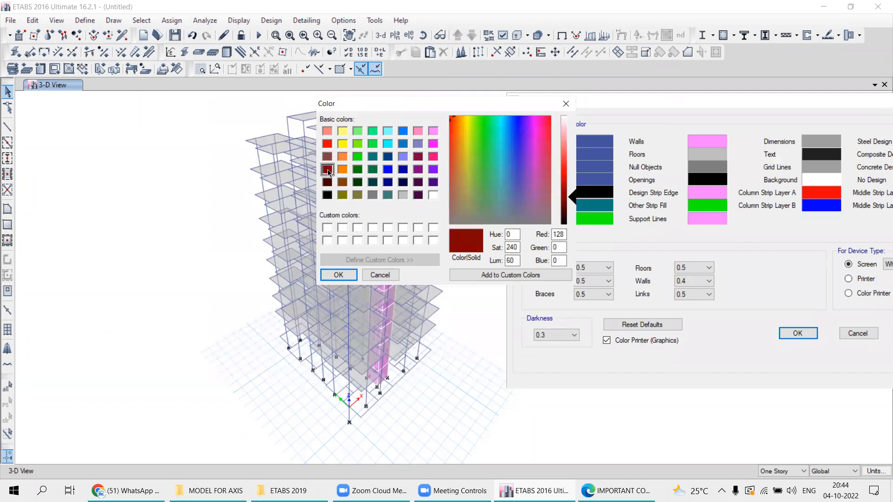
{"action": "left_click", "coordinate": [338, 275]}
{"action": "left_click", "coordinate": [799, 333]}
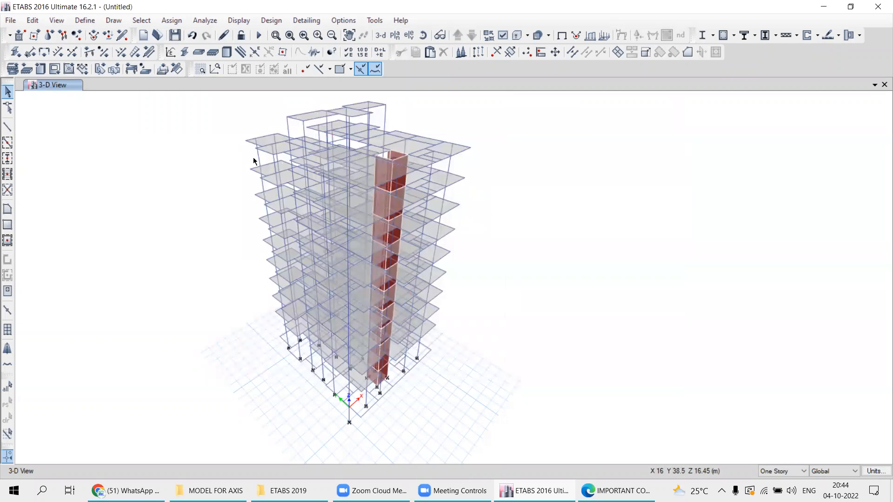
- Set the display color of columns to red and apply it to the model
{"action": "left_click", "coordinate": [344, 20]}
{"action": "mouse_move", "coordinate": [366, 121]}
{"action": "left_click", "coordinate": [513, 121]}
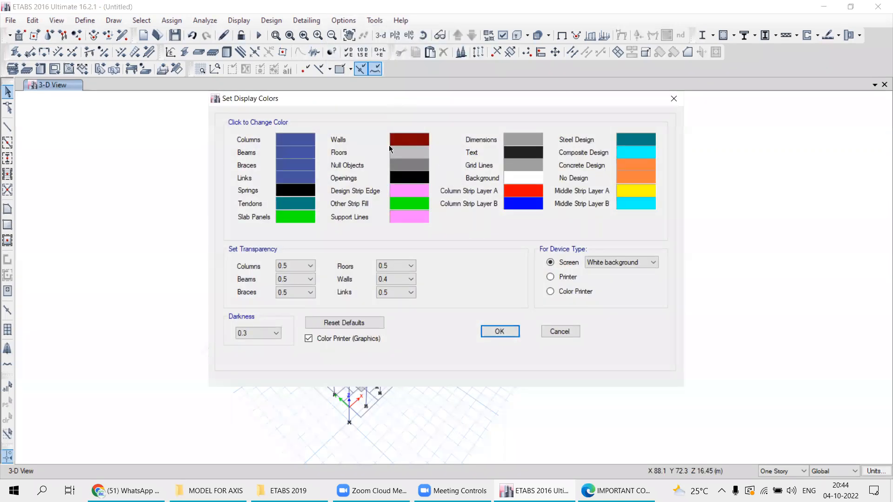
{"action": "left_click", "coordinate": [285, 139]}
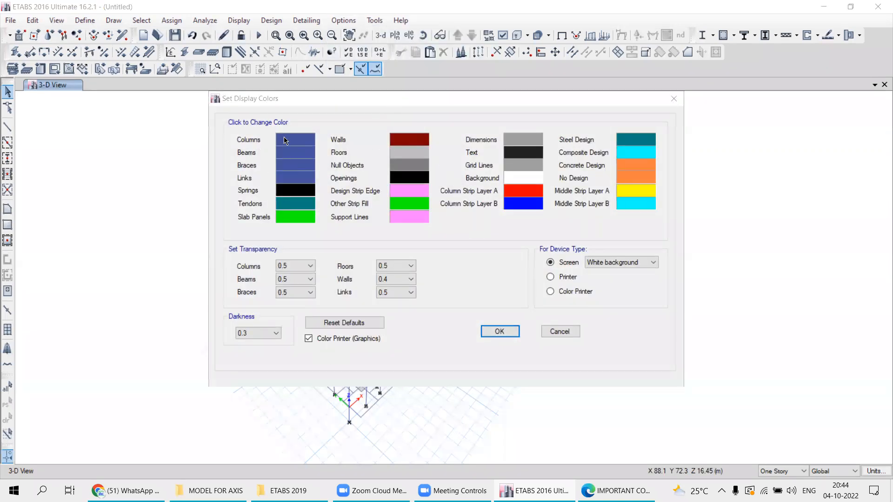
{"action": "left_click", "coordinate": [327, 145]}
{"action": "left_click", "coordinate": [500, 332]}
{"action": "left_click", "coordinate": [330, 273]}
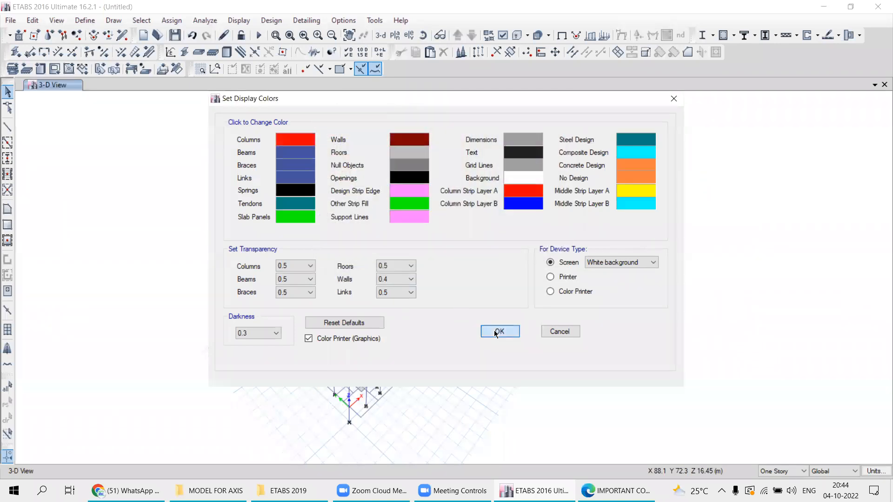
{"action": "left_click", "coordinate": [498, 332]}
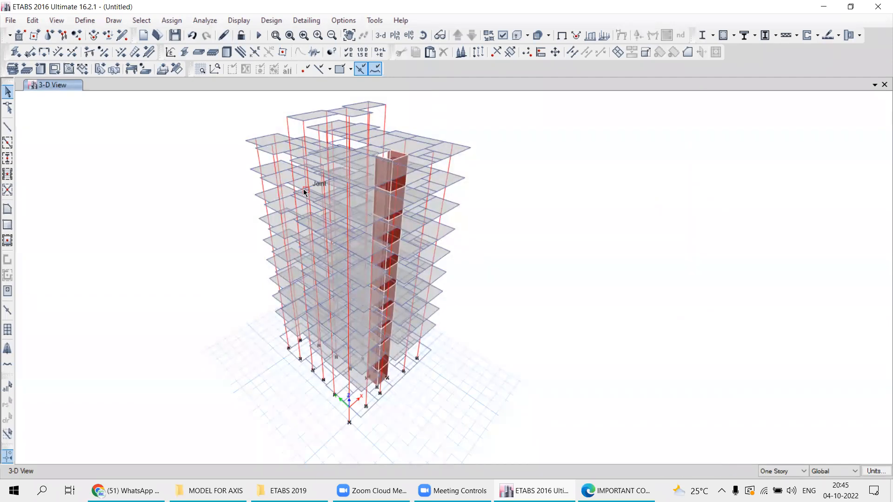
- Reset all element colors in Set Display Colors to their defaults
{"action": "left_click", "coordinate": [341, 21]}
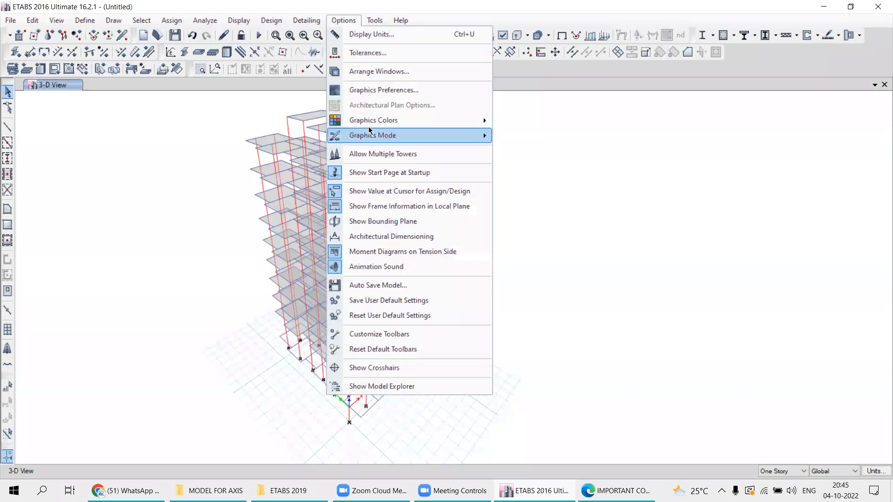
{"action": "mouse_move", "coordinate": [418, 121]}
{"action": "left_click", "coordinate": [532, 122]}
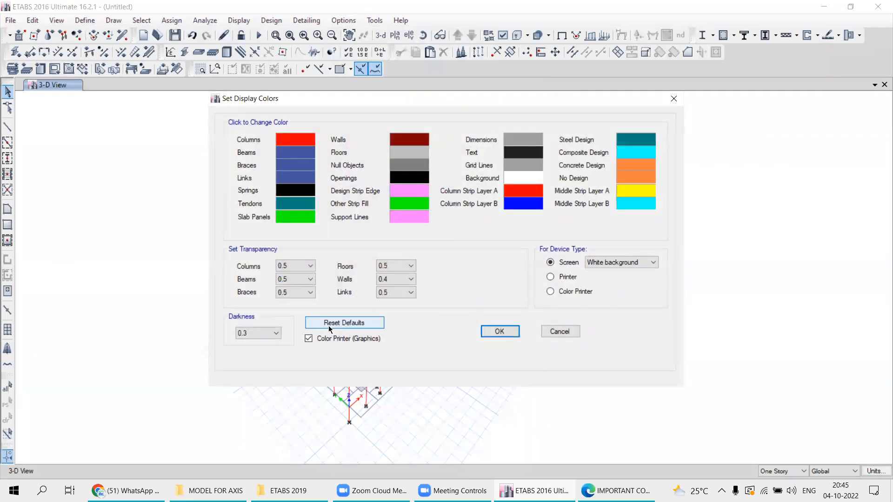
{"action": "left_click", "coordinate": [329, 328]}
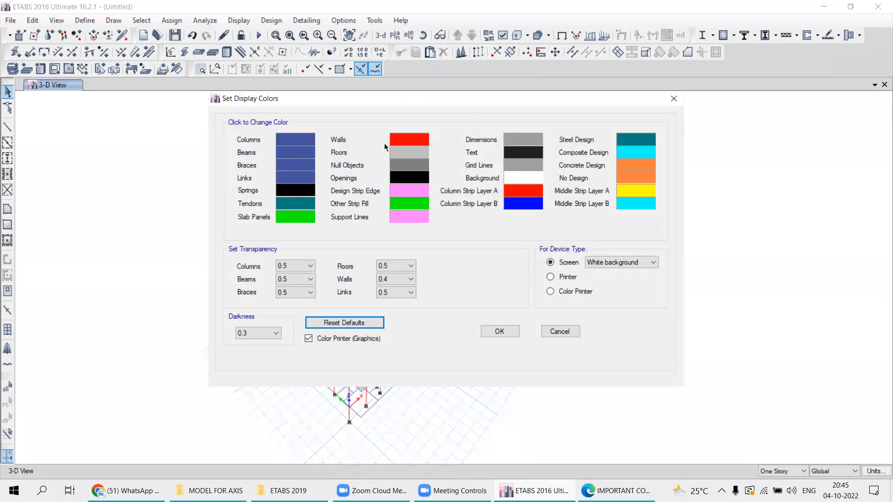
- Set the screen color scheme to Black Background and apply it to the 3-D view
{"action": "left_click_drag", "start_coordinate": [602, 51], "coordinate": [669, 50]}
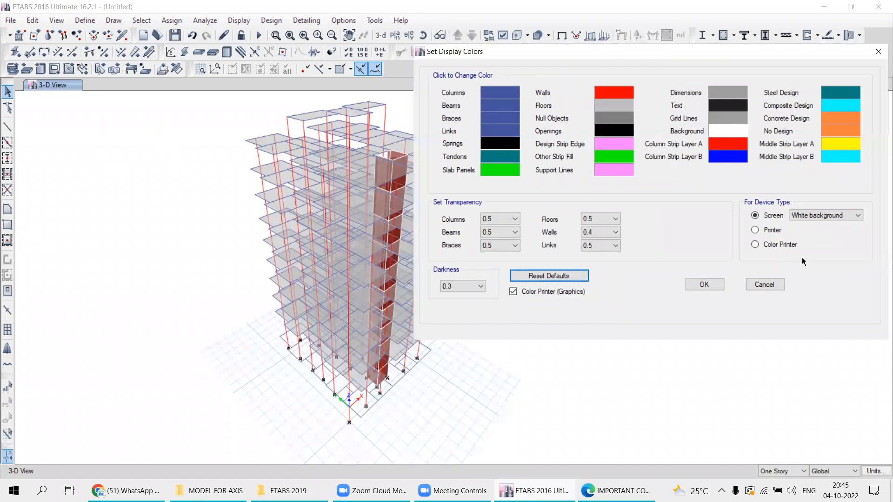
{"action": "left_click", "coordinate": [833, 215]}
{"action": "left_click", "coordinate": [810, 234]}
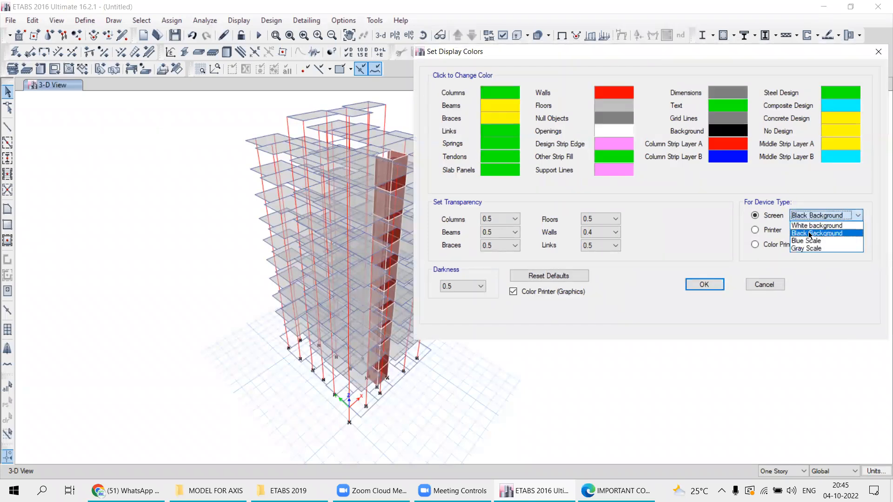
{"action": "left_click", "coordinate": [810, 233]}
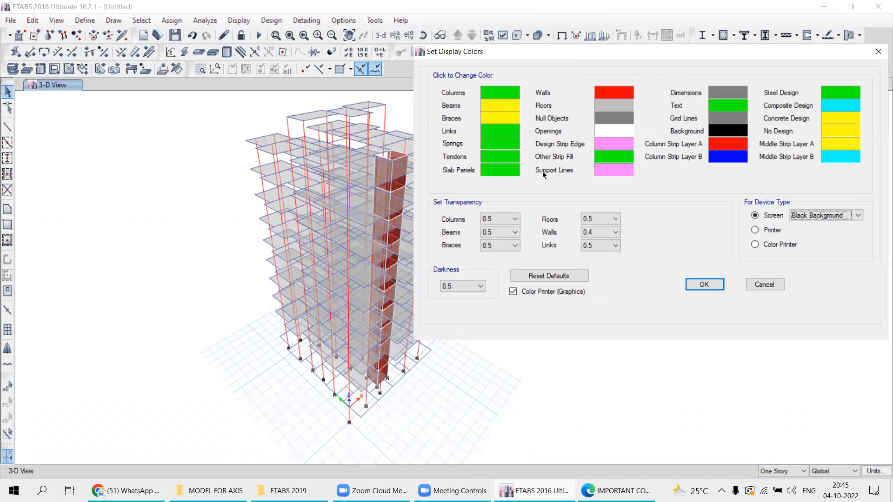
{"action": "left_click", "coordinate": [707, 290]}
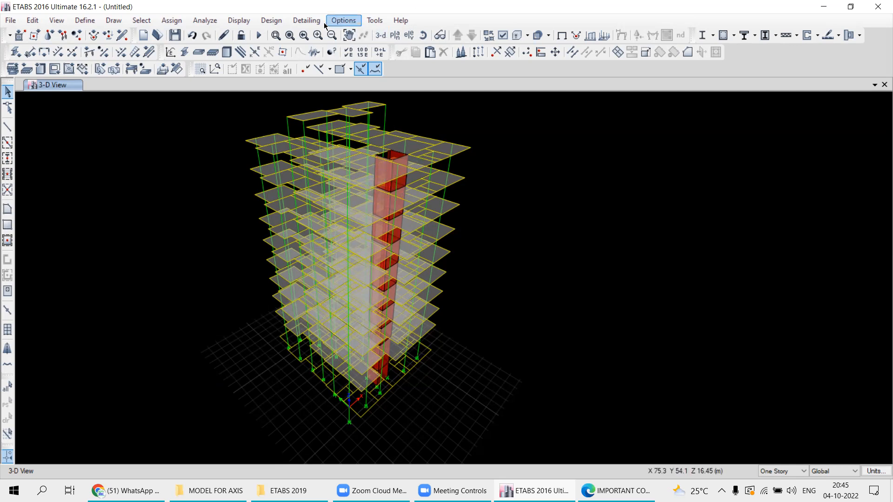
- Set the display color of walls to cyan in the Black Background scheme and apply it
{"action": "left_click", "coordinate": [341, 20]}
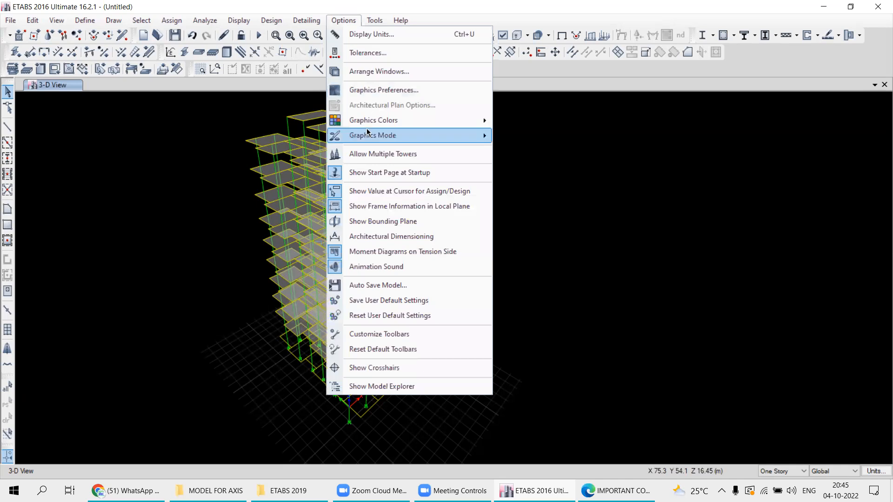
{"action": "mouse_move", "coordinate": [368, 121]}
{"action": "left_click", "coordinate": [521, 123]}
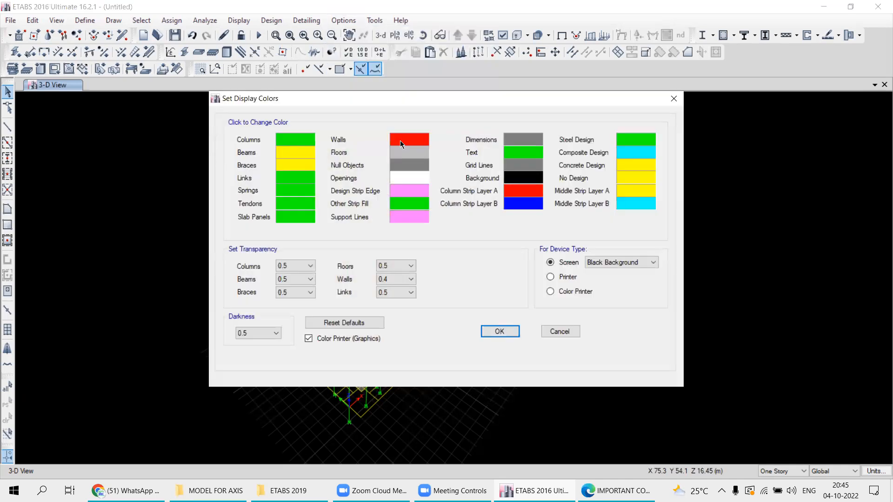
{"action": "left_click", "coordinate": [400, 140]}
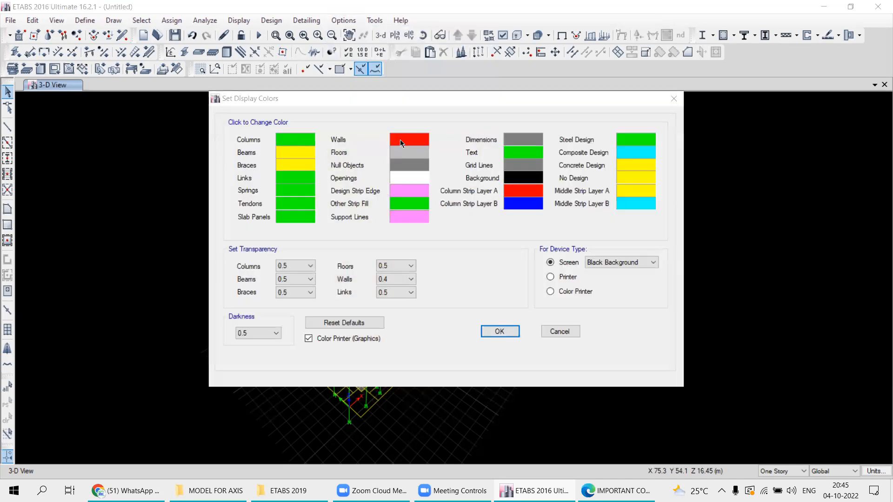
{"action": "left_click", "coordinate": [388, 144]}
{"action": "left_click", "coordinate": [338, 275]}
{"action": "left_click", "coordinate": [500, 331]}
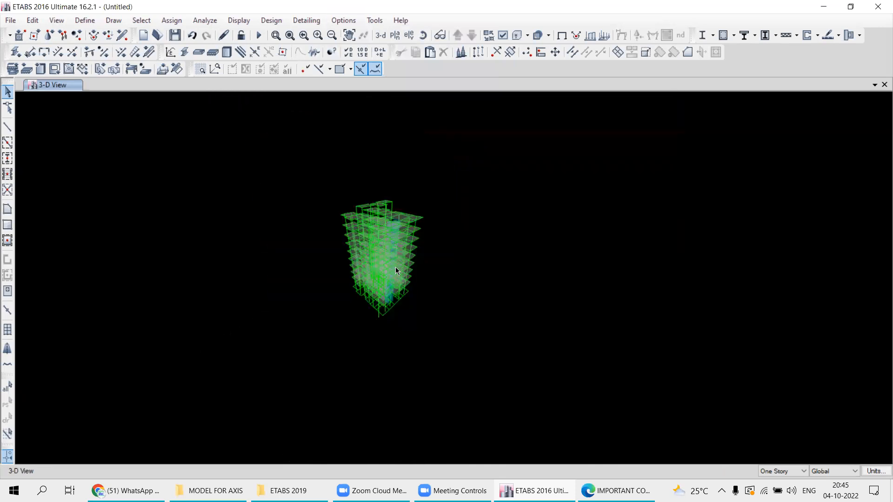
- Examine the Printer and Color Printer color schemes in Set Display Colors without applying them
{"action": "middle_click_drag", "start_coordinate": [344, 276], "coordinate": [369, 325]}
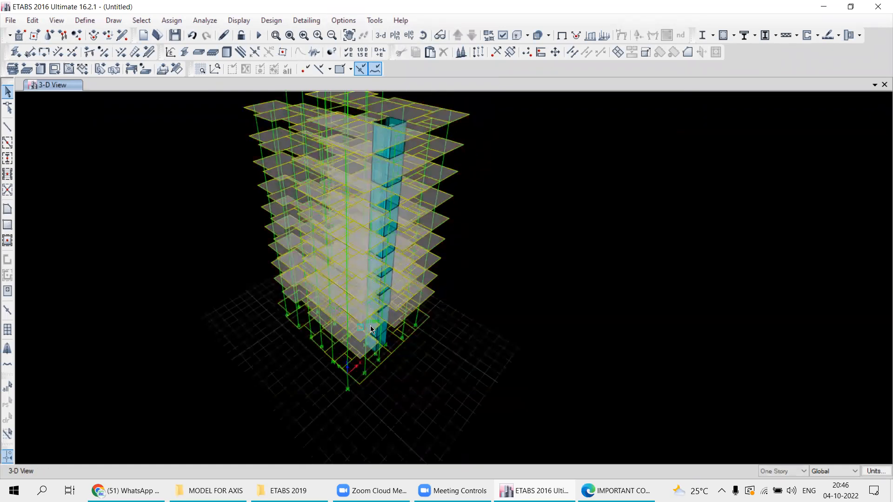
{"action": "left_click", "coordinate": [343, 20]}
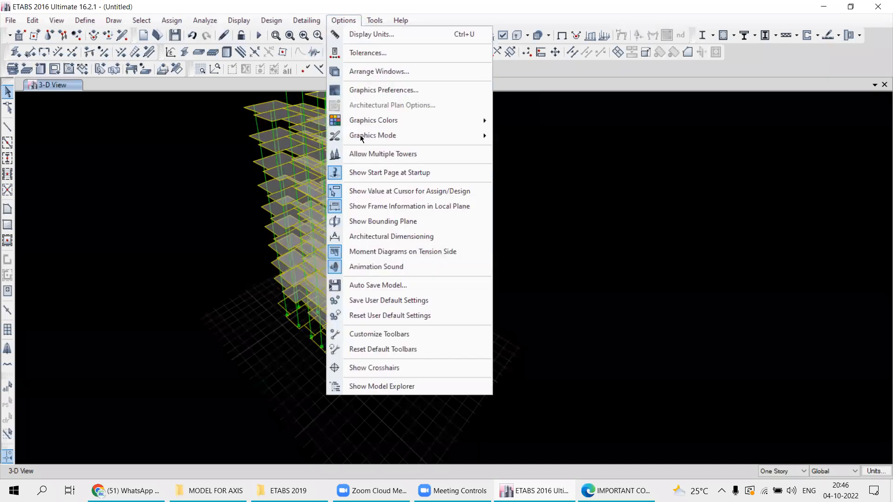
{"action": "mouse_move", "coordinate": [357, 125]}
{"action": "left_click", "coordinate": [513, 123]}
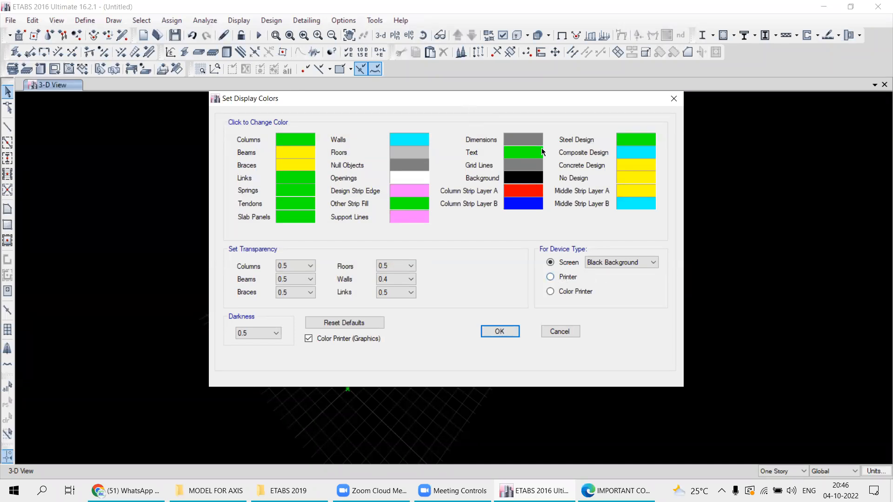
{"action": "left_click_drag", "start_coordinate": [288, 99], "coordinate": [555, 78]}
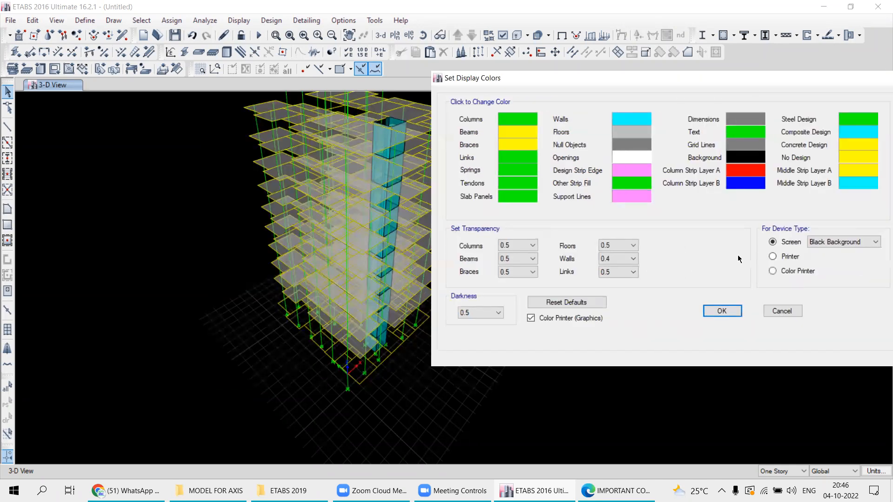
{"action": "left_click", "coordinate": [773, 257]}
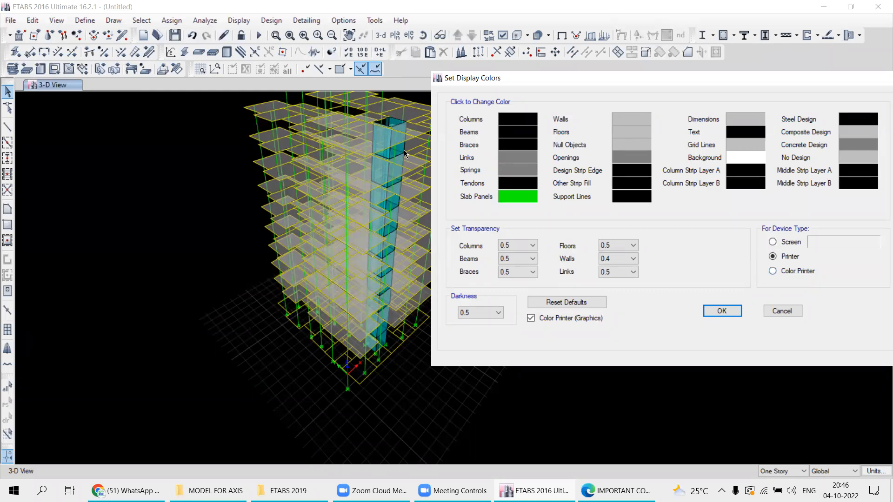
{"action": "left_click", "coordinate": [773, 272]}
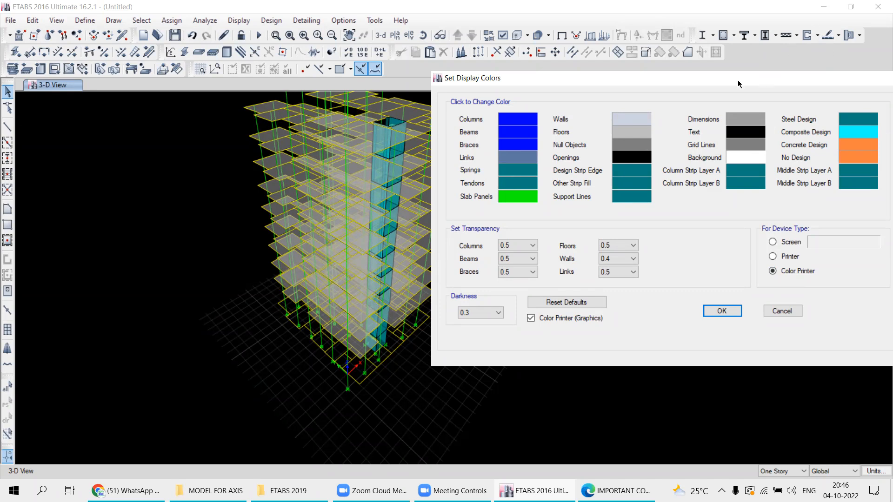
{"action": "left_click_drag", "start_coordinate": [738, 84], "coordinate": [613, 100]}
{"action": "left_click", "coordinate": [772, 94]}
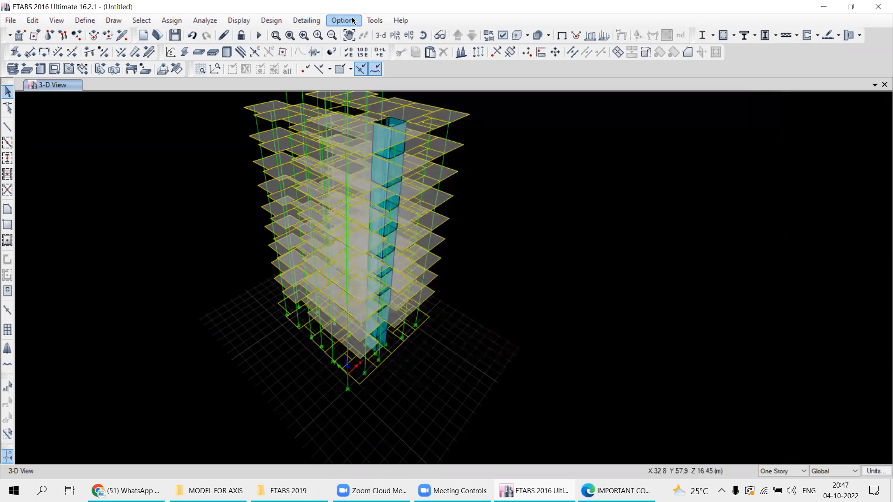
- Switch to IMPORTANT COMMANDS.pdf in Edge and read topics 6 and 7 on graphic background and selection operations
{"action": "left_click", "coordinate": [609, 486]}
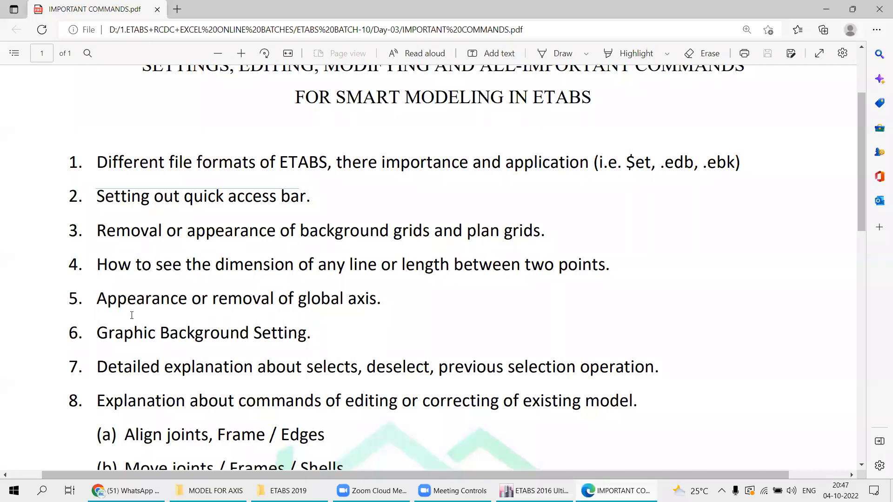
{"action": "left_click_drag", "start_coordinate": [309, 337], "coordinate": [108, 337]}
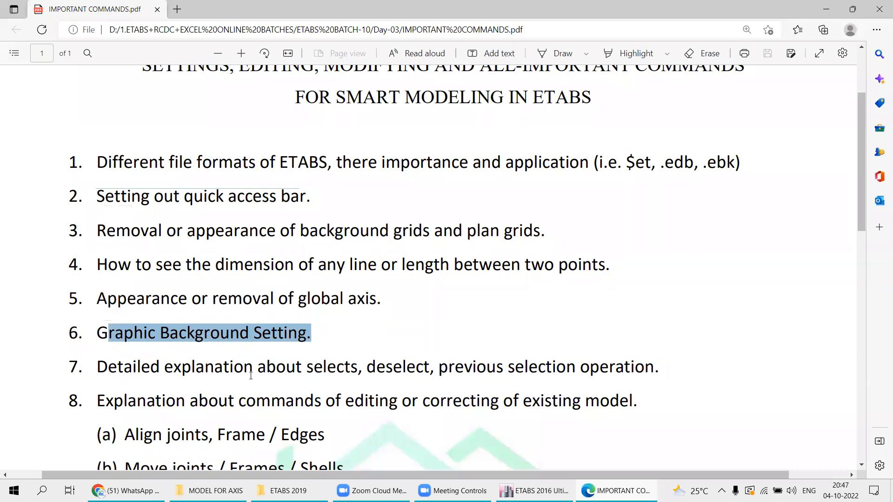
{"action": "left_click_drag", "start_coordinate": [376, 370], "coordinate": [322, 370]}
{"action": "left_click_drag", "start_coordinate": [433, 371], "coordinate": [394, 370]}
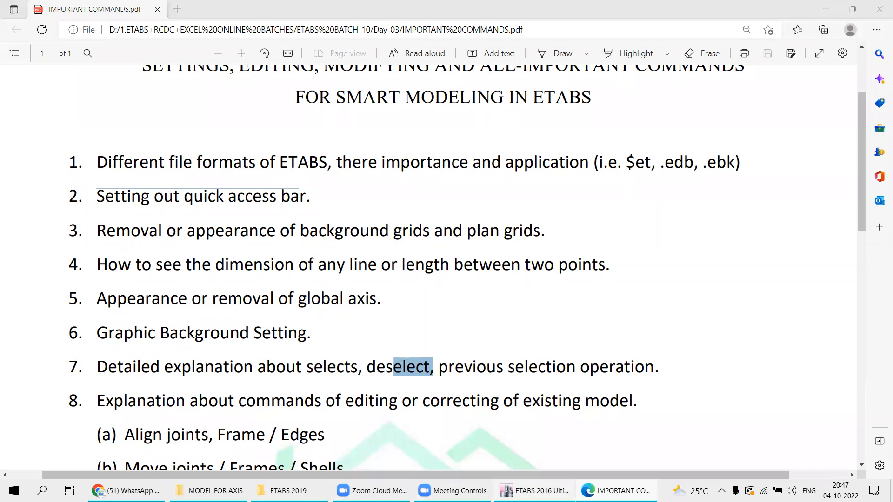
- Return to ETABS and review the font, quality and size settings in Graphics Preferences without changing them
{"action": "key", "text": "alt+Tab"}
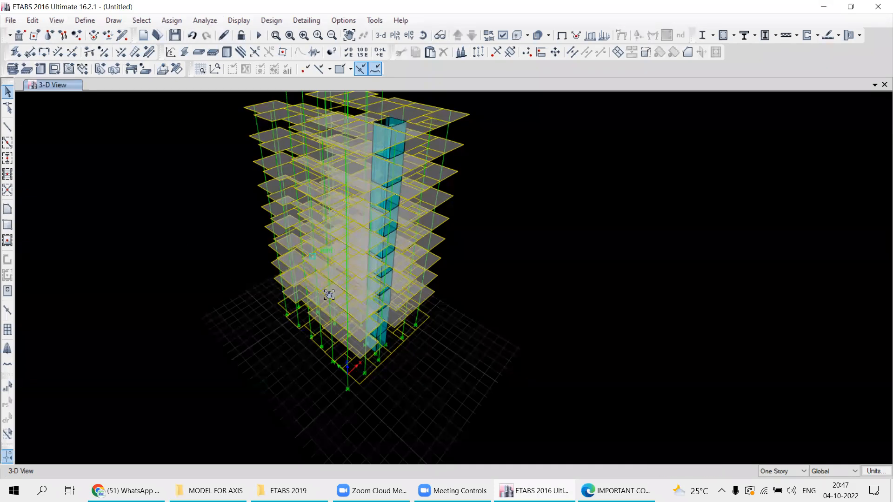
{"action": "left_click_drag", "start_coordinate": [326, 291], "coordinate": [341, 326]}
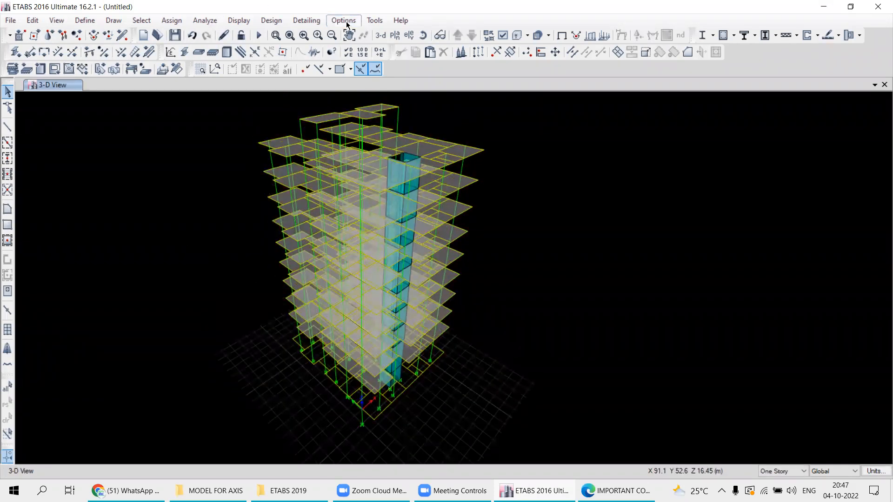
{"action": "left_click", "coordinate": [347, 21]}
{"action": "mouse_move", "coordinate": [370, 121]}
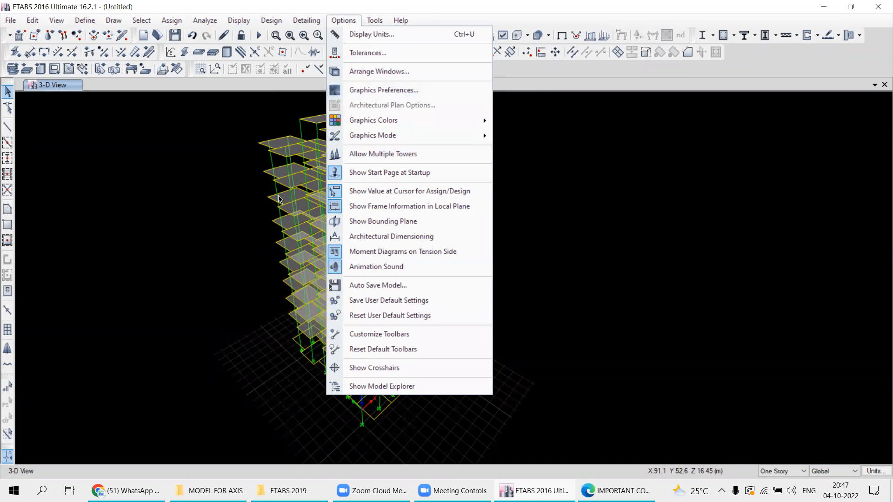
{"action": "left_click", "coordinate": [390, 90]}
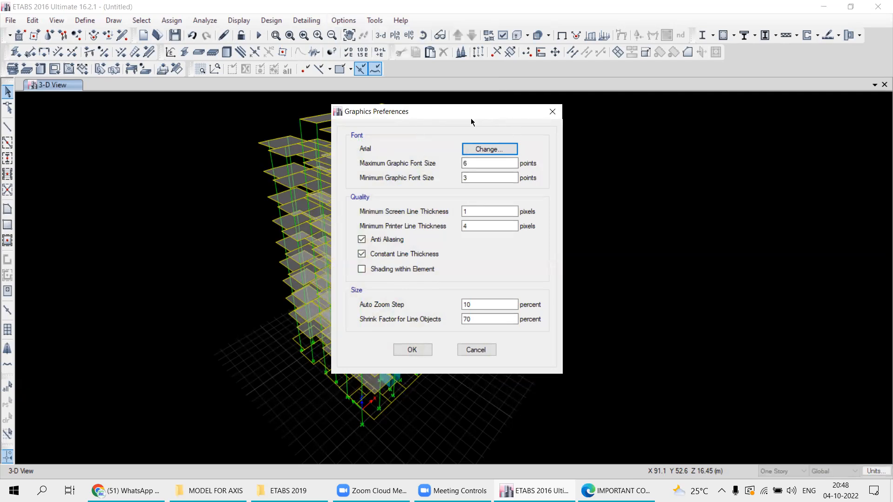
{"action": "left_click", "coordinate": [552, 113]}
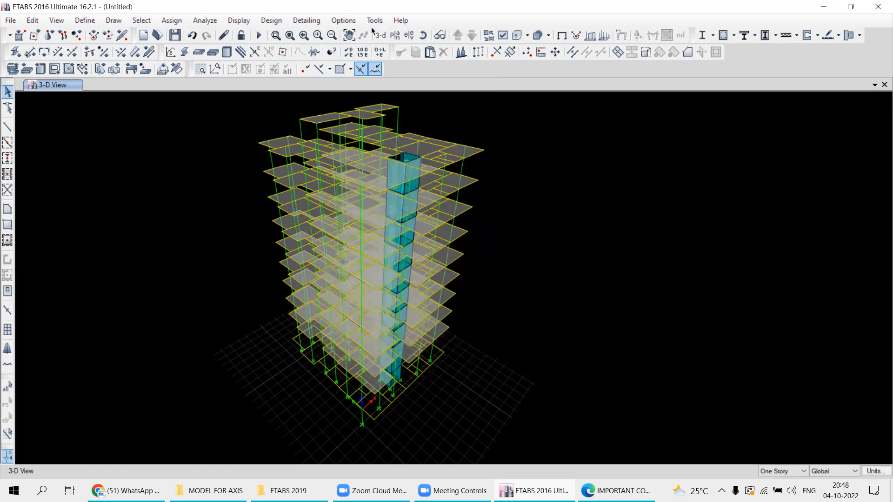
- Reset the display colors to their defaults and apply the White background screen scheme
{"action": "left_click", "coordinate": [341, 23]}
{"action": "left_click", "coordinate": [340, 24]}
{"action": "left_click", "coordinate": [330, 23]}
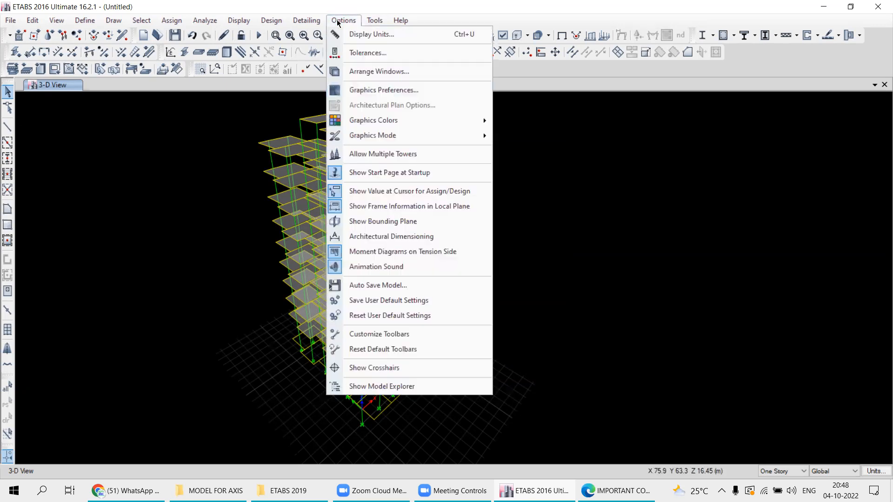
{"action": "mouse_move", "coordinate": [384, 141]}
{"action": "mouse_move", "coordinate": [402, 120]}
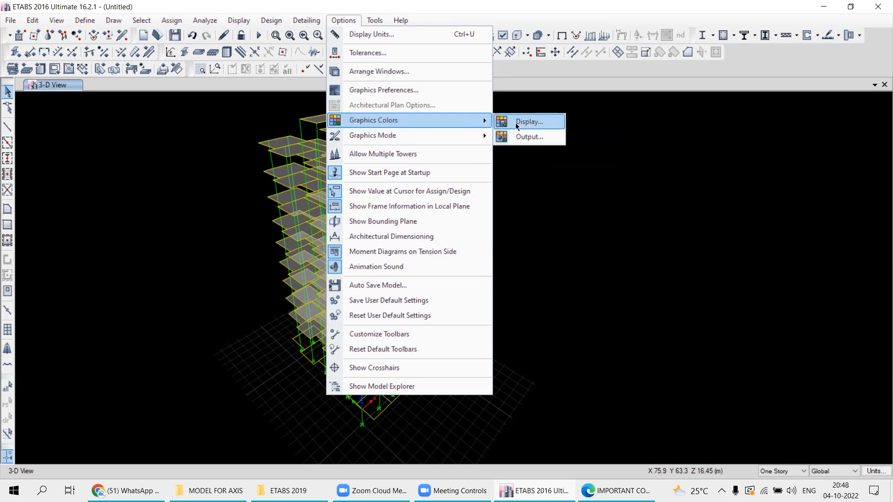
{"action": "left_click", "coordinate": [527, 123]}
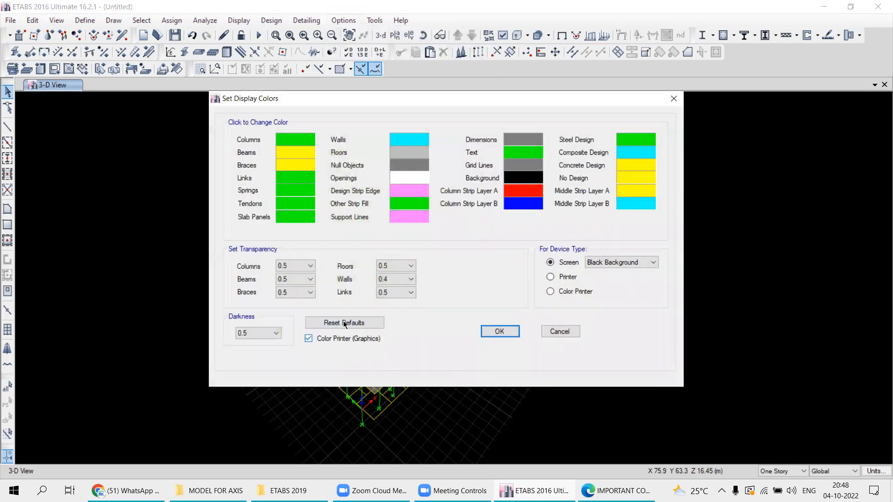
{"action": "left_click", "coordinate": [630, 264]}
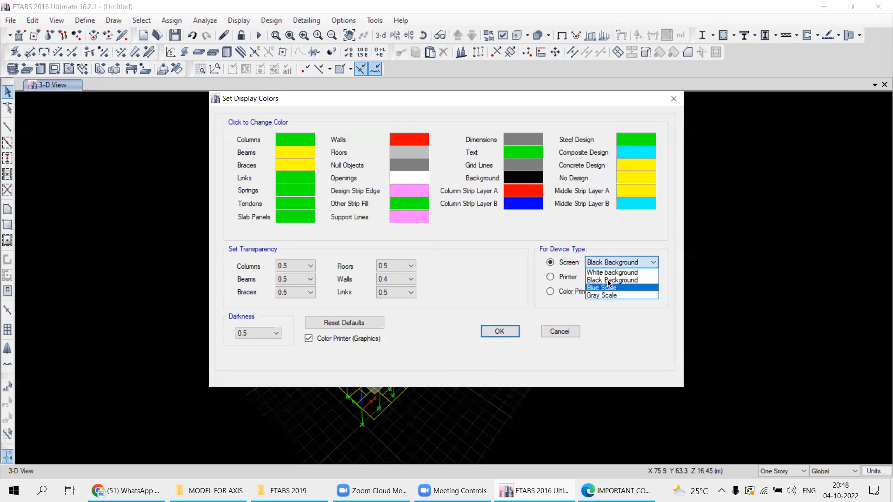
{"action": "left_click", "coordinate": [608, 273]}
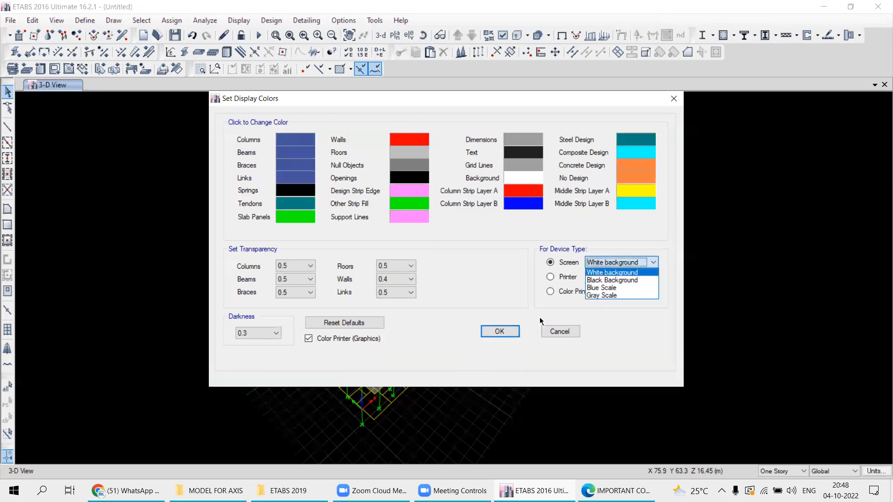
{"action": "left_click", "coordinate": [500, 331]}
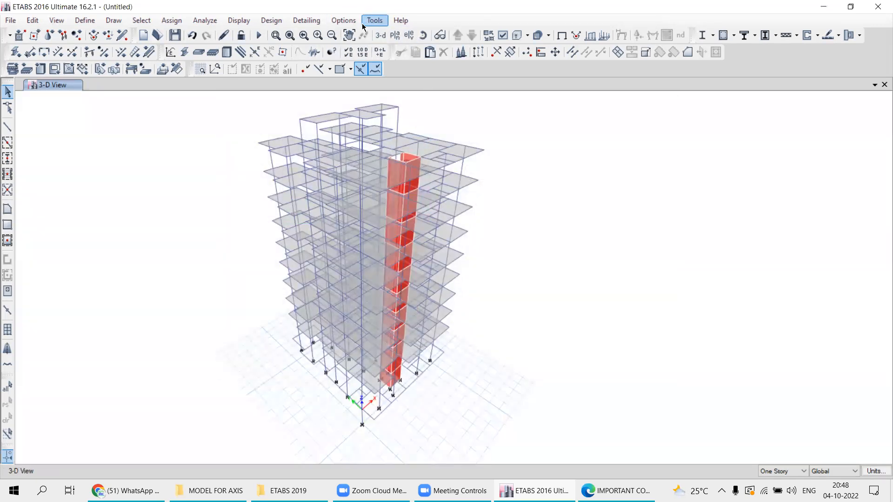
- Set the graphics mode to DirectX and show the plan view of story 5TH
{"action": "left_click", "coordinate": [343, 21]}
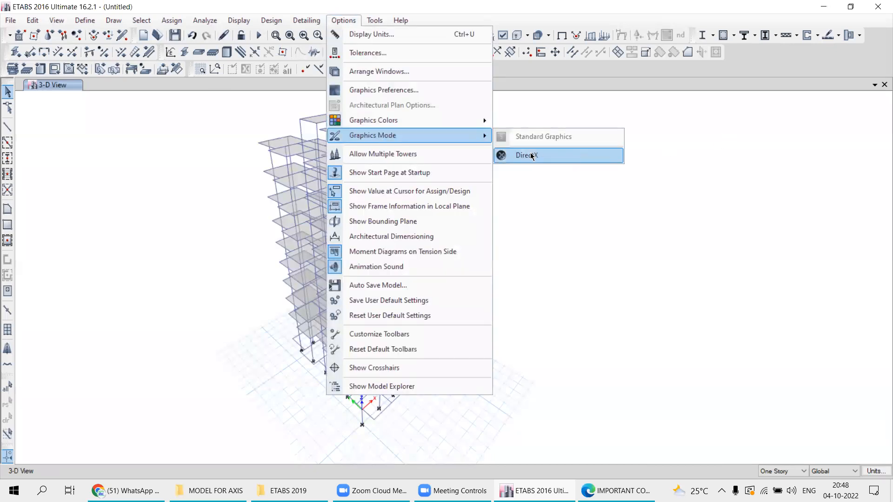
{"action": "left_click", "coordinate": [530, 155]}
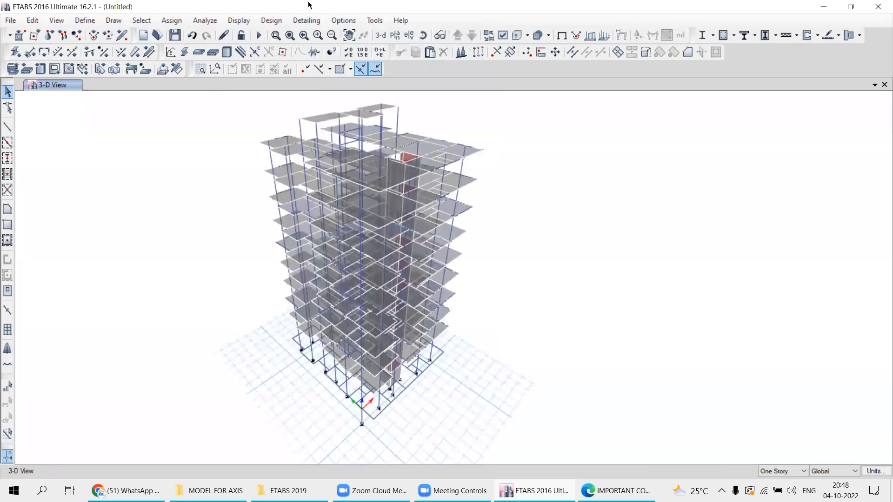
{"action": "left_click", "coordinate": [395, 35]}
{"action": "left_click", "coordinate": [392, 246]}
{"action": "left_click", "coordinate": [492, 385]}
{"action": "left_click", "coordinate": [442, 385]}
- Try selecting the slab's outer corner joint in the 5TH plan view, and clear the selection
{"action": "scroll", "coordinate": [340, 265], "scroll_direction": "up", "scroll_amount": 3}
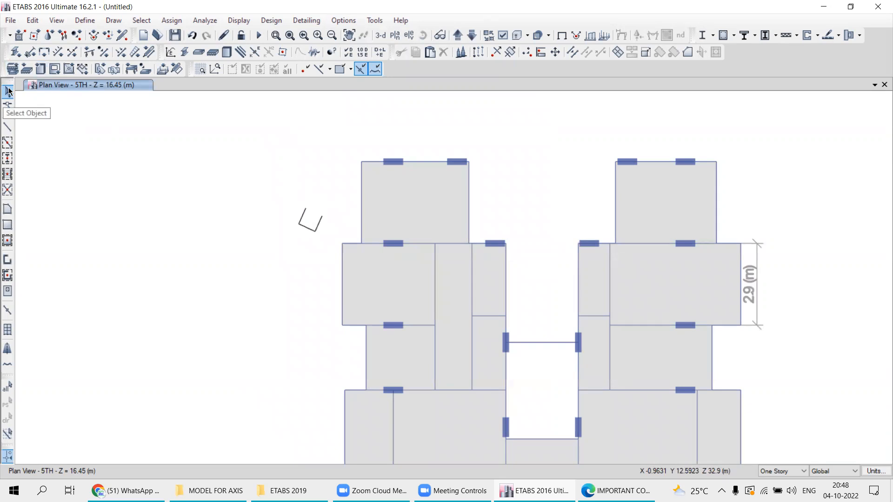
{"action": "scroll", "coordinate": [347, 249], "scroll_direction": "up", "scroll_amount": 5}
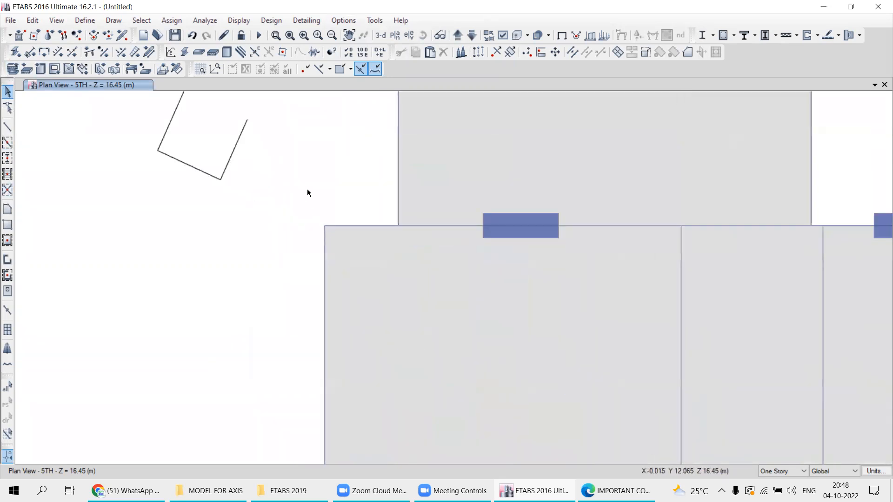
{"action": "left_click_drag", "start_coordinate": [366, 267], "coordinate": [365, 267]}
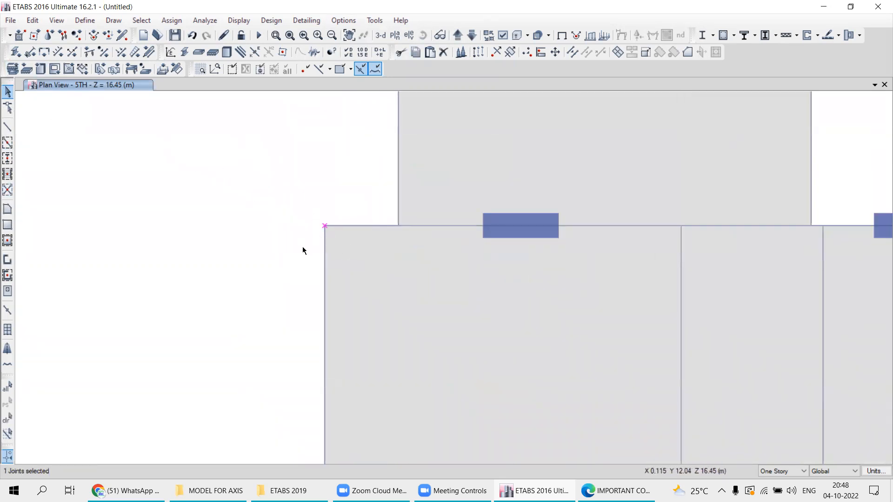
{"action": "left_click", "coordinate": [8, 417]}
{"action": "left_click_drag", "start_coordinate": [276, 189], "coordinate": [293, 186]}
- Return to the 3-D view and set the graphics mode to Standard Graphics
{"action": "left_click", "coordinate": [381, 35]}
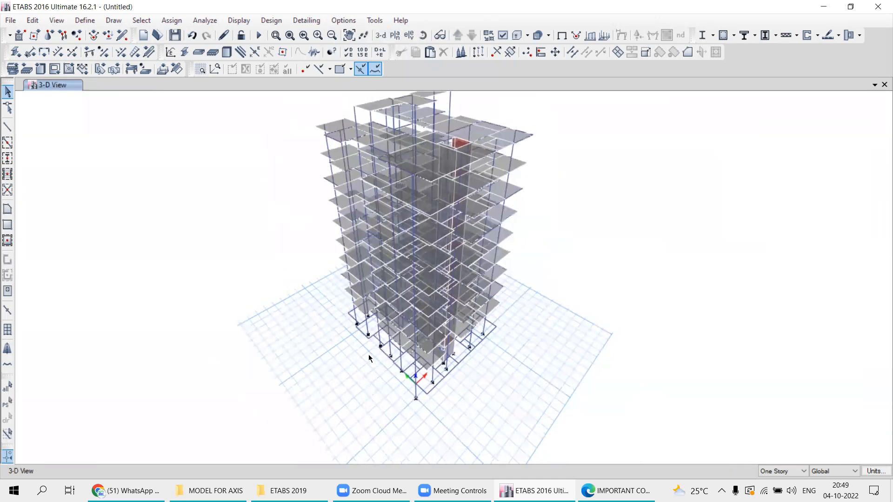
{"action": "left_click", "coordinate": [342, 21]}
{"action": "mouse_move", "coordinate": [367, 136]}
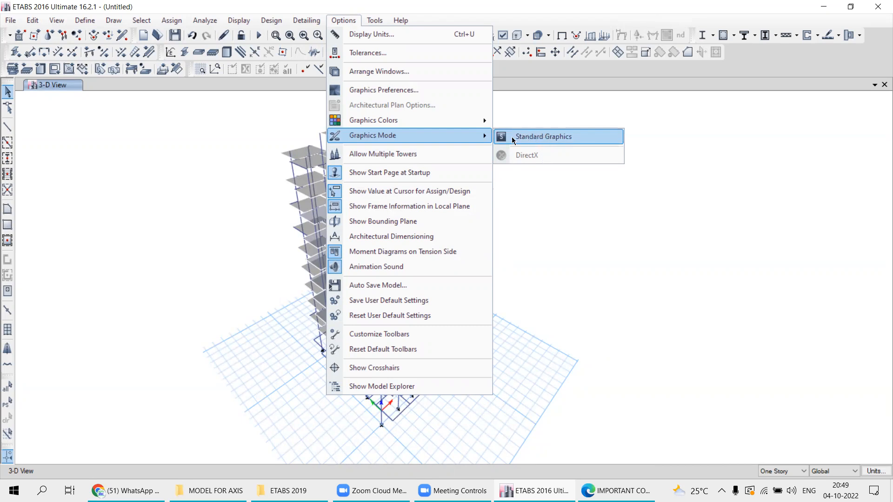
{"action": "left_click", "coordinate": [544, 139]}
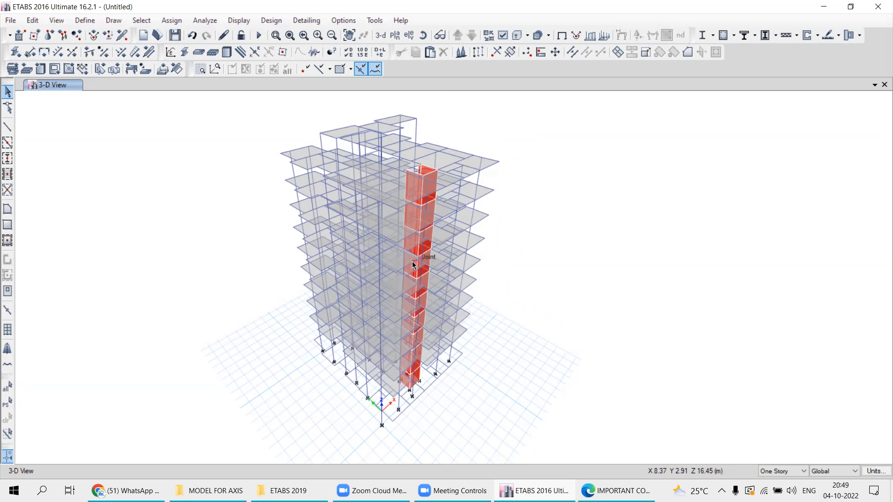
{"action": "left_click", "coordinate": [344, 20]}
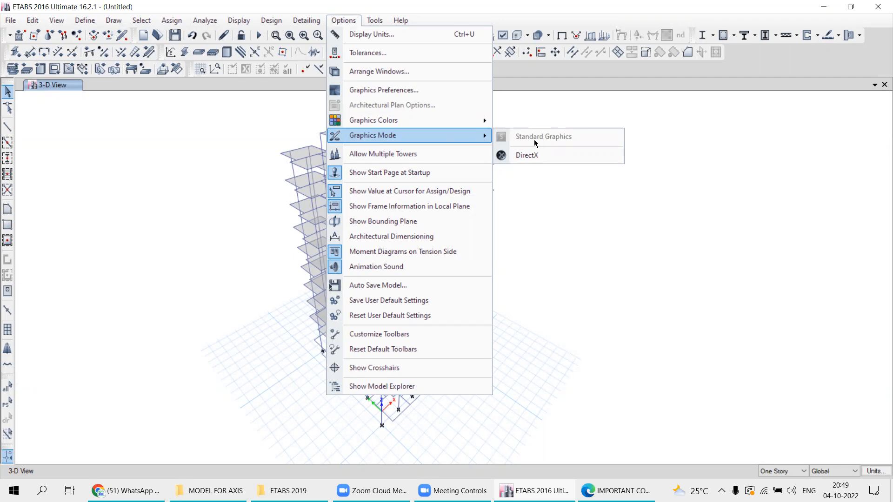
{"action": "left_click", "coordinate": [477, 9]}
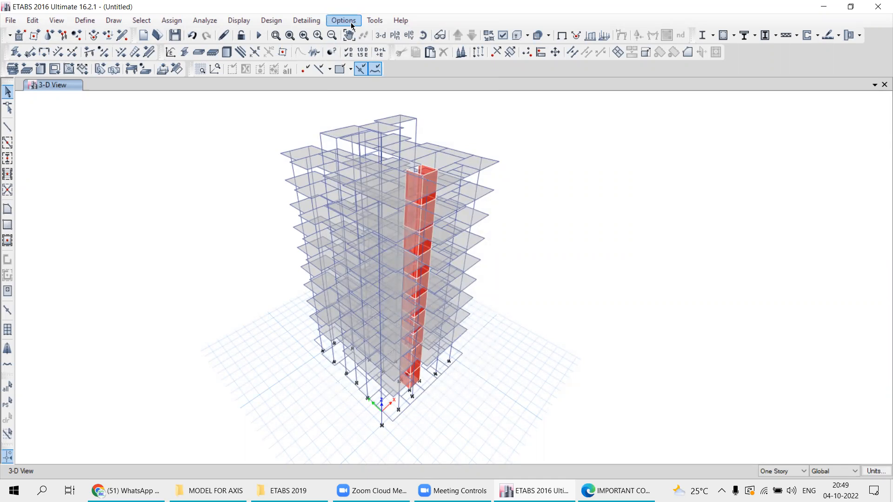
- Check topic 7 on selection operations in the Edge PDF list and return to the ETABS 3-D model
{"action": "scroll", "coordinate": [376, 275], "scroll_direction": "down", "scroll_amount": 1}
{"action": "middle_click_drag", "start_coordinate": [377, 274], "coordinate": [367, 291]}
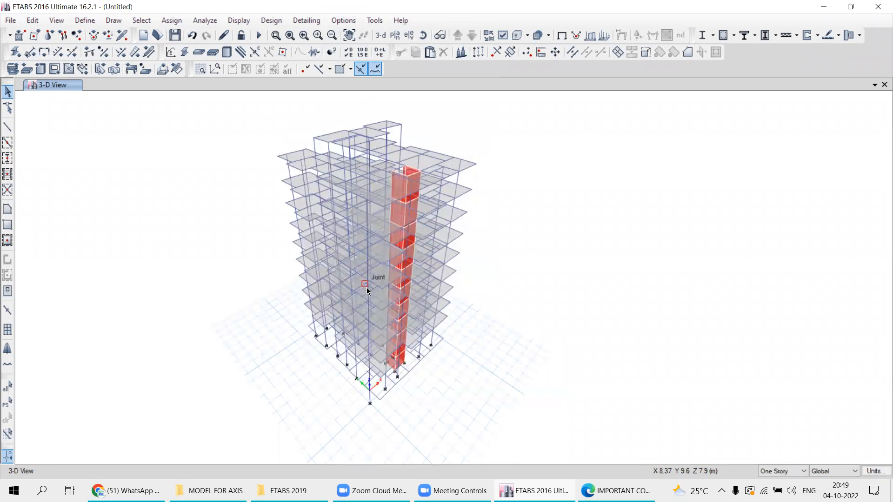
{"action": "left_click", "coordinate": [617, 491]}
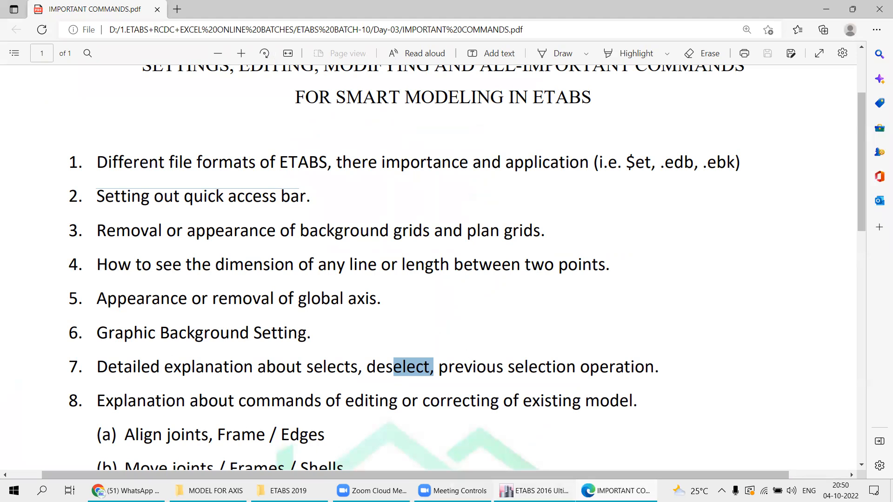
{"action": "key", "text": "alt+Tab"}
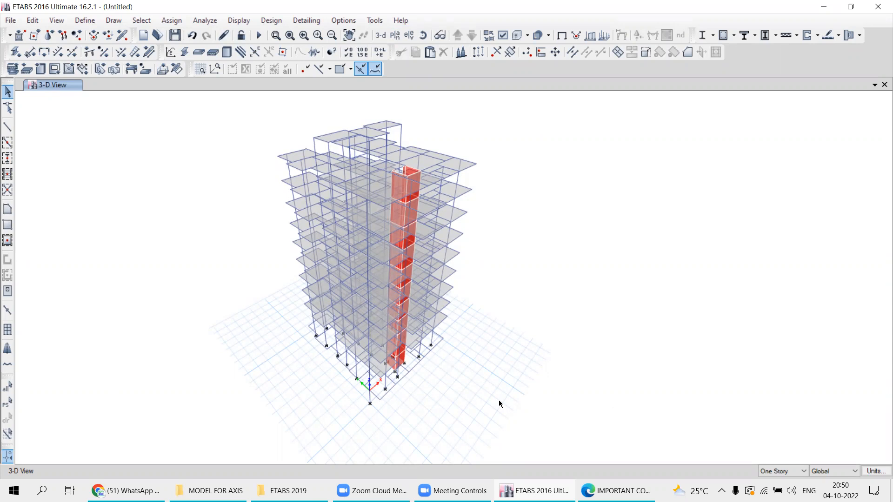
{"action": "middle_click_drag", "start_coordinate": [371, 243], "coordinate": [379, 231]}
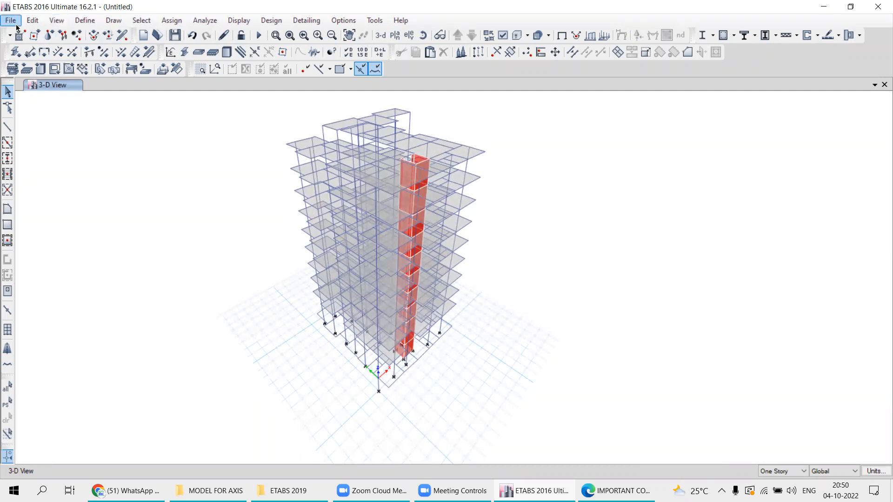
- Select all objects in the building model shown in the 3-D view
{"action": "left_click", "coordinate": [142, 21]}
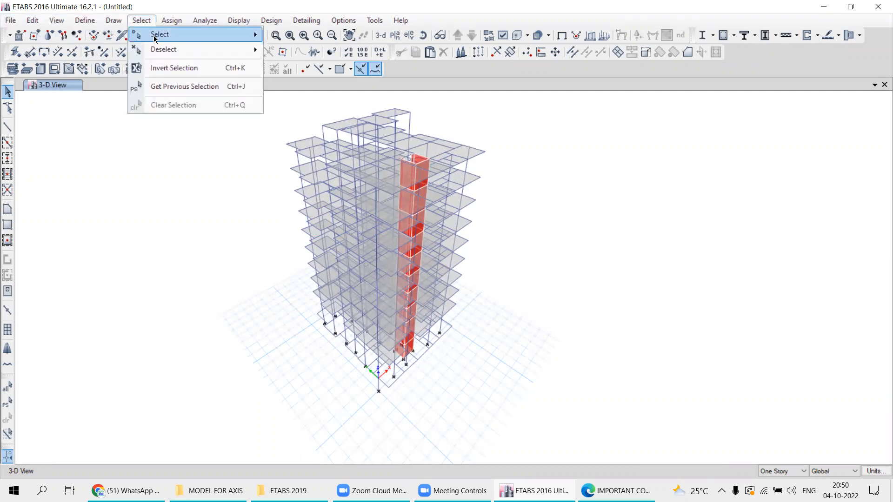
{"action": "mouse_move", "coordinate": [155, 39]}
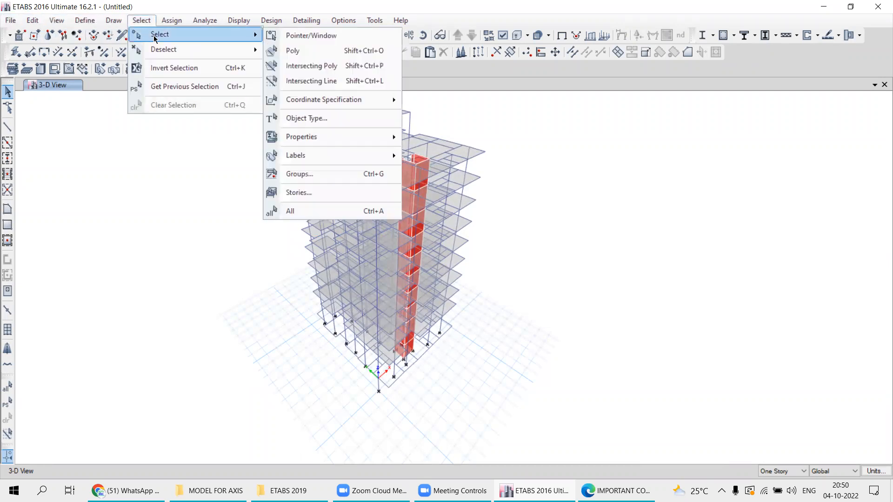
{"action": "left_click", "coordinate": [288, 212]}
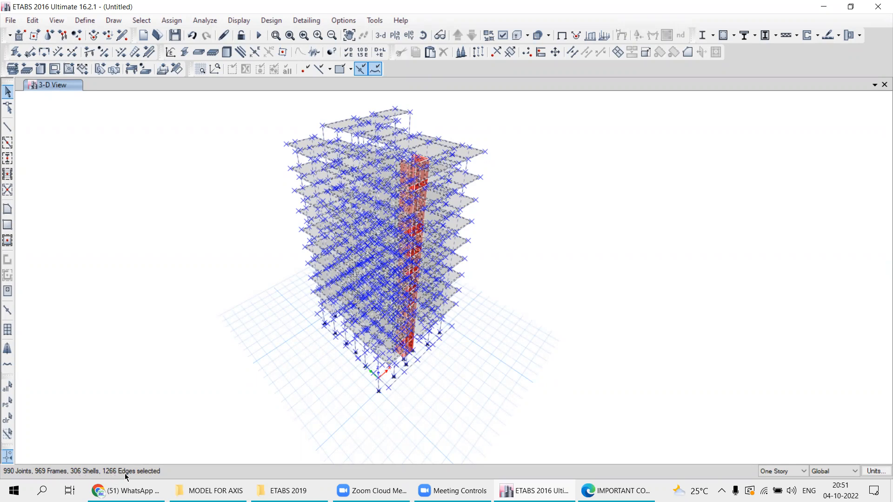
- Sketch freehand outlines around the selected model to illustrate wall panels, a small slab, an irregular polygon and an encircled rectangle
{"action": "mouse_move", "coordinate": [97, 198]}
{"action": "left_mouse_down"}
{"action": "mouse_move", "coordinate": [199, 319]}
{"action": "mouse_move", "coordinate": [119, 234]}
{"action": "mouse_move", "coordinate": [109, 194]}
{"action": "left_mouse_up"}
{"action": "left_click_drag", "start_coordinate": [167, 176], "coordinate": [199, 307]}
{"action": "left_click_drag", "start_coordinate": [104, 186], "coordinate": [141, 345]}
{"action": "left_click_drag", "start_coordinate": [85, 196], "coordinate": [225, 168]}
{"action": "left_click_drag", "start_coordinate": [86, 334], "coordinate": [287, 319]}
{"action": "mouse_move", "coordinate": [588, 160]}
{"action": "left_mouse_down"}
{"action": "mouse_move", "coordinate": [592, 311]}
{"action": "mouse_move", "coordinate": [546, 320]}
{"action": "left_mouse_up"}
{"action": "left_click_drag", "start_coordinate": [587, 161], "coordinate": [572, 265]}
{"action": "left_click_drag", "start_coordinate": [567, 306], "coordinate": [562, 313]}
{"action": "left_click_drag", "start_coordinate": [590, 317], "coordinate": [605, 154]}
{"action": "mouse_move", "coordinate": [578, 248]}
{"action": "left_mouse_down"}
{"action": "mouse_move", "coordinate": [566, 308]}
{"action": "mouse_move", "coordinate": [580, 308]}
{"action": "left_mouse_up"}
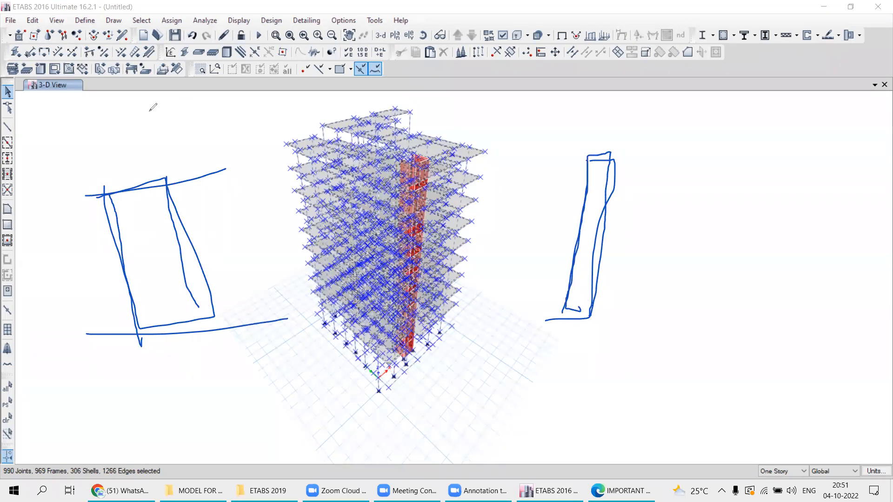
{"action": "mouse_move", "coordinate": [143, 110]}
{"action": "left_mouse_down"}
{"action": "mouse_move", "coordinate": [187, 98]}
{"action": "mouse_move", "coordinate": [203, 121]}
{"action": "left_mouse_up"}
{"action": "left_click_drag", "start_coordinate": [142, 112], "coordinate": [196, 150]}
{"action": "mouse_move", "coordinate": [179, 96]}
{"action": "left_mouse_down"}
{"action": "mouse_move", "coordinate": [215, 129]}
{"action": "mouse_move", "coordinate": [195, 150]}
{"action": "left_mouse_up"}
{"action": "mouse_move", "coordinate": [719, 127]}
{"action": "left_mouse_down"}
{"action": "mouse_move", "coordinate": [678, 158]}
{"action": "mouse_move", "coordinate": [719, 348]}
{"action": "mouse_move", "coordinate": [837, 384]}
{"action": "mouse_move", "coordinate": [831, 242]}
{"action": "mouse_move", "coordinate": [863, 160]}
{"action": "mouse_move", "coordinate": [820, 115]}
{"action": "mouse_move", "coordinate": [685, 138]}
{"action": "left_mouse_up"}
{"action": "mouse_move", "coordinate": [638, 266]}
{"action": "left_mouse_down"}
{"action": "mouse_move", "coordinate": [723, 300]}
{"action": "mouse_move", "coordinate": [721, 371]}
{"action": "mouse_move", "coordinate": [837, 382]}
{"action": "mouse_move", "coordinate": [844, 243]}
{"action": "mouse_move", "coordinate": [772, 206]}
{"action": "mouse_move", "coordinate": [847, 174]}
{"action": "mouse_move", "coordinate": [858, 148]}
{"action": "mouse_move", "coordinate": [821, 117]}
{"action": "mouse_move", "coordinate": [782, 114]}
{"action": "mouse_move", "coordinate": [678, 144]}
{"action": "mouse_move", "coordinate": [671, 156]}
{"action": "mouse_move", "coordinate": [683, 189]}
{"action": "mouse_move", "coordinate": [624, 280]}
{"action": "left_mouse_up"}
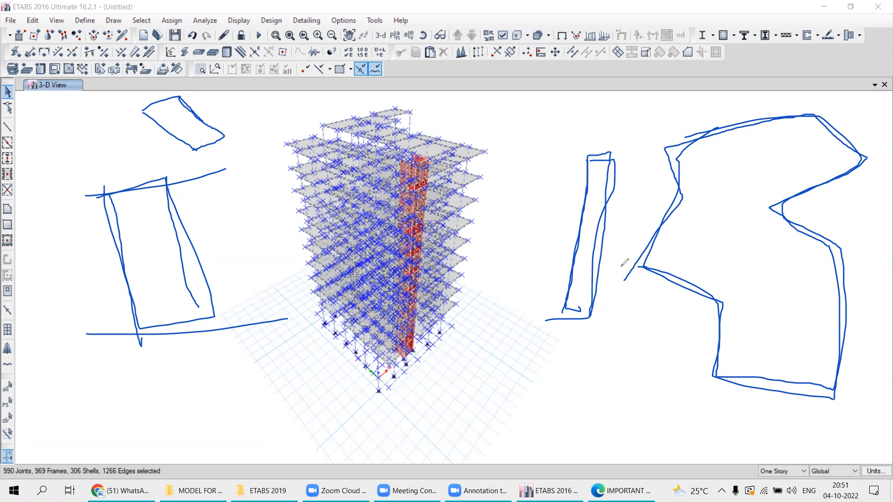
{"action": "mouse_move", "coordinate": [474, 107]}
{"action": "left_mouse_down"}
{"action": "mouse_move", "coordinate": [508, 103]}
{"action": "mouse_move", "coordinate": [540, 161]}
{"action": "mouse_move", "coordinate": [480, 195]}
{"action": "left_mouse_up"}
{"action": "left_click_drag", "start_coordinate": [481, 146], "coordinate": [482, 106]}
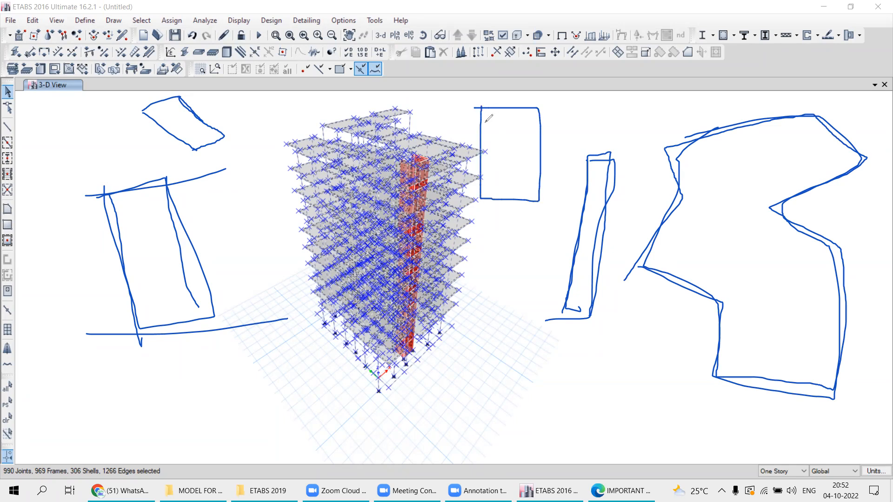
{"action": "left_click_drag", "start_coordinate": [481, 97], "coordinate": [458, 140]}
{"action": "mouse_move", "coordinate": [474, 199]}
{"action": "left_mouse_down"}
{"action": "mouse_move", "coordinate": [573, 194]}
{"action": "mouse_move", "coordinate": [568, 115]}
{"action": "mouse_move", "coordinate": [515, 95]}
{"action": "mouse_move", "coordinate": [484, 98]}
{"action": "mouse_move", "coordinate": [504, 100]}
{"action": "left_mouse_up"}
- Underline the selected edges entry in the selection summary, circle its count, and end the annotation
{"action": "left_click_drag", "start_coordinate": [117, 480], "coordinate": [151, 478]}
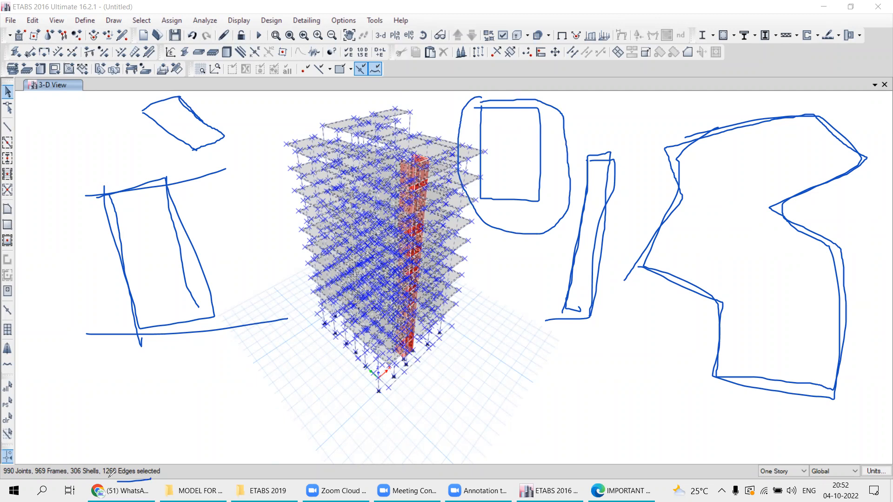
{"action": "mouse_move", "coordinate": [112, 465]}
{"action": "left_mouse_down"}
{"action": "mouse_move", "coordinate": [90, 479]}
{"action": "mouse_move", "coordinate": [132, 475]}
{"action": "mouse_move", "coordinate": [127, 465]}
{"action": "left_mouse_up"}
{"action": "left_click", "coordinate": [664, 40]}
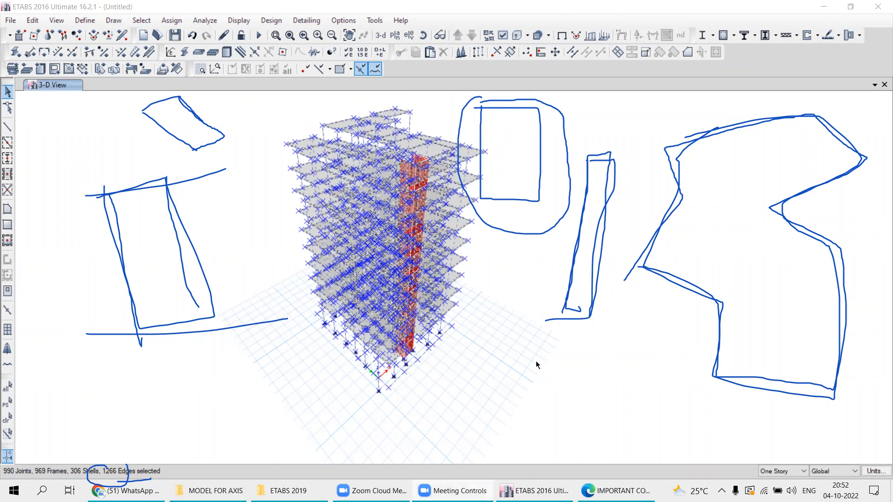
- Select all objects in the 3-D model and clear the selection, performing this select-and-clear sequence twice
{"action": "left_click", "coordinate": [142, 21]}
{"action": "mouse_move", "coordinate": [154, 34]}
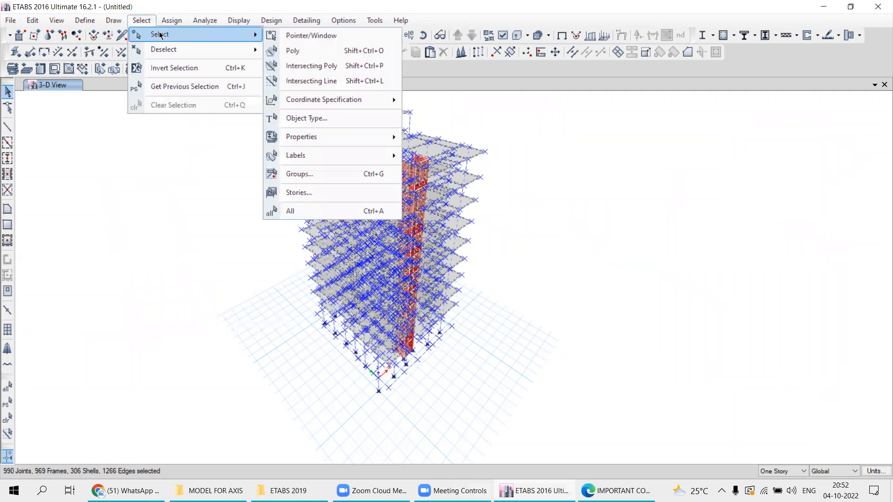
{"action": "left_click", "coordinate": [289, 211]}
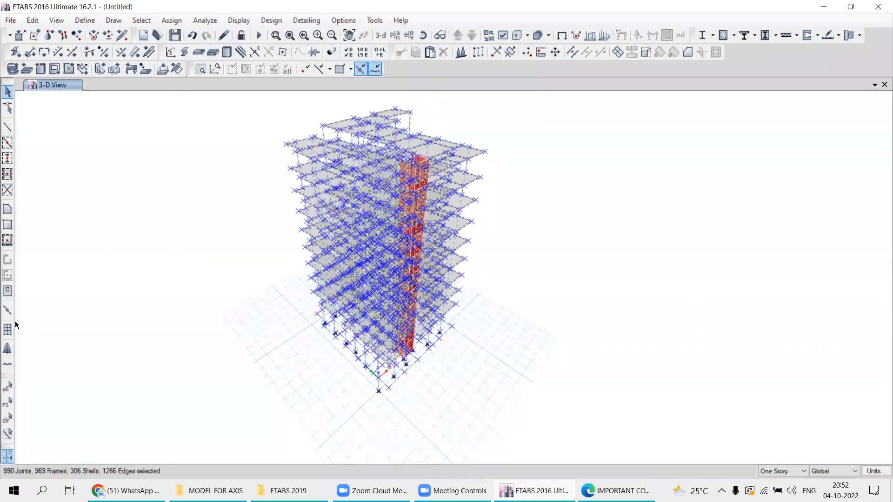
{"action": "mouse_move", "coordinate": [355, 193]}
{"action": "middle_mouse_down"}
{"action": "mouse_move", "coordinate": [400, 175]}
{"action": "mouse_move", "coordinate": [373, 199]}
{"action": "middle_mouse_up"}
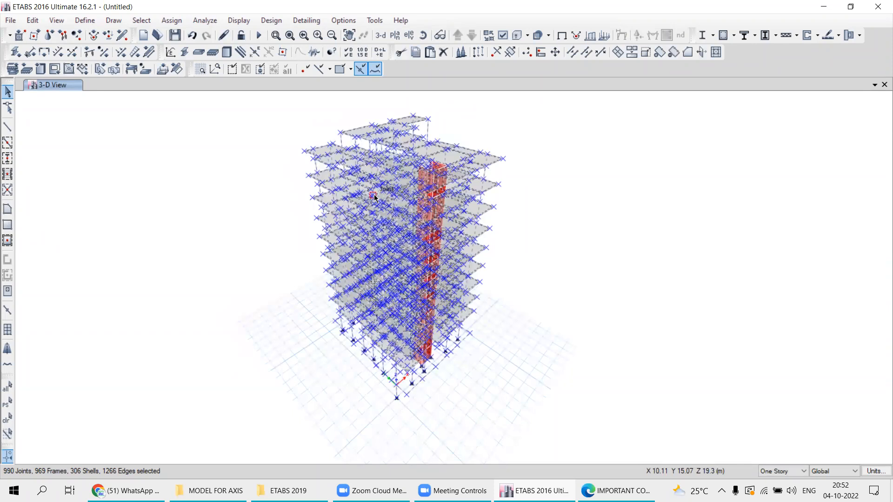
{"action": "left_click", "coordinate": [141, 21]}
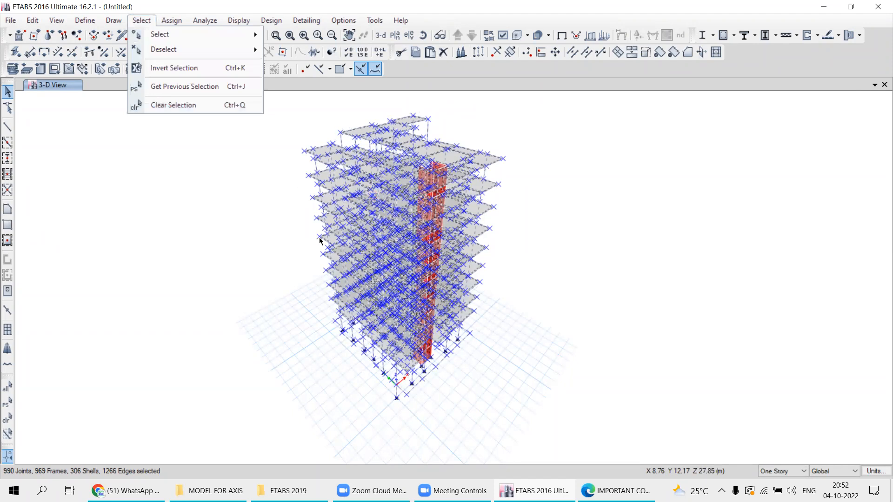
{"action": "left_click", "coordinate": [153, 106]}
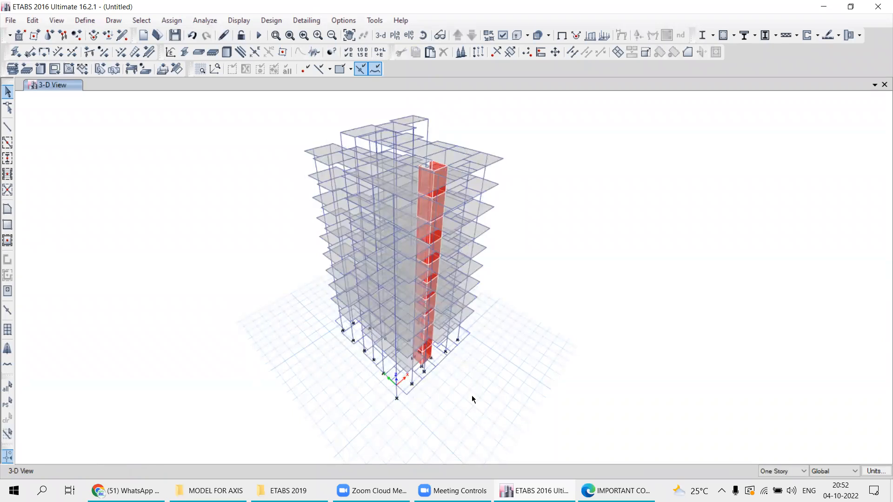
{"action": "left_click", "coordinate": [7, 392]}
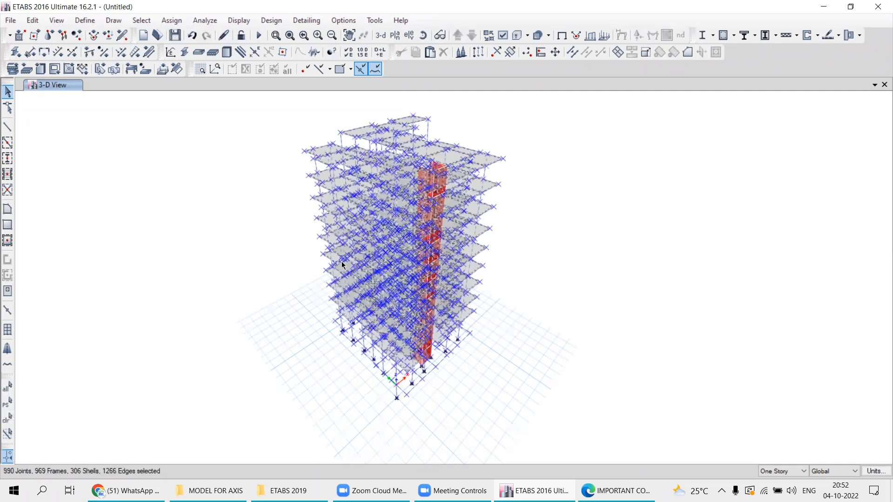
{"action": "left_click", "coordinate": [6, 420]}
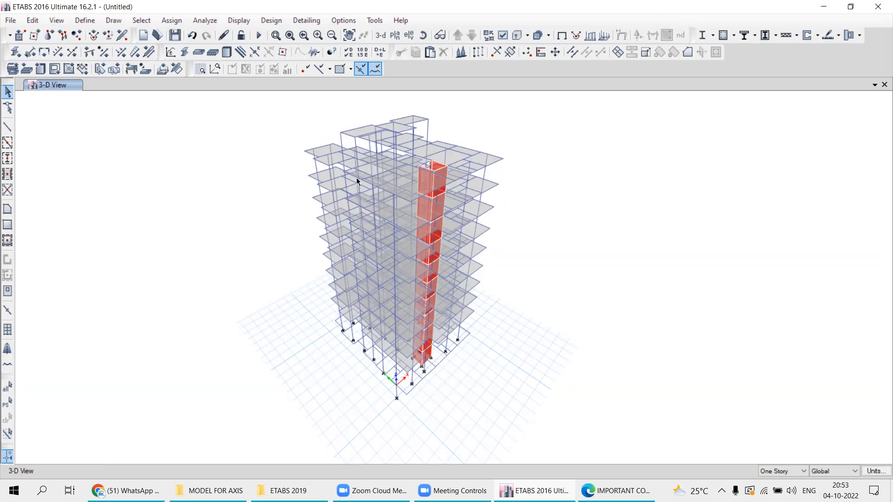
- Show the plan view of story 1ST
{"action": "left_click", "coordinate": [395, 36]}
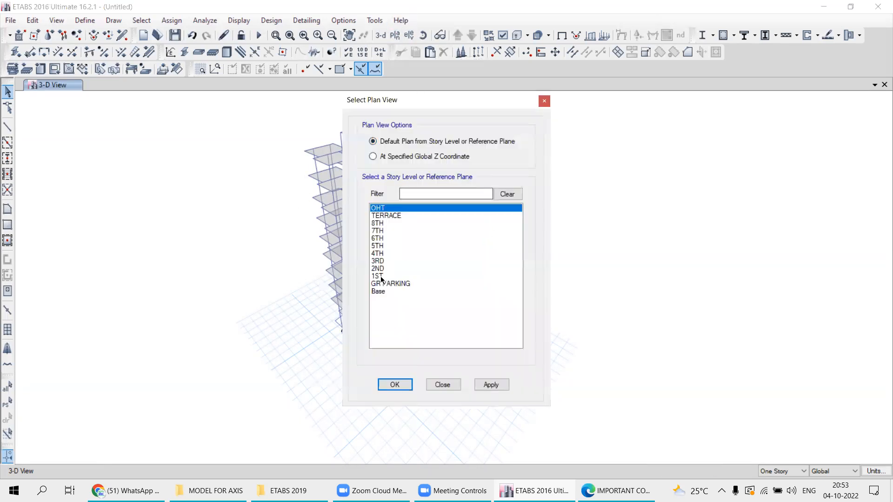
{"action": "left_click", "coordinate": [400, 277]}
{"action": "left_click", "coordinate": [489, 384]}
{"action": "left_click", "coordinate": [442, 384]}
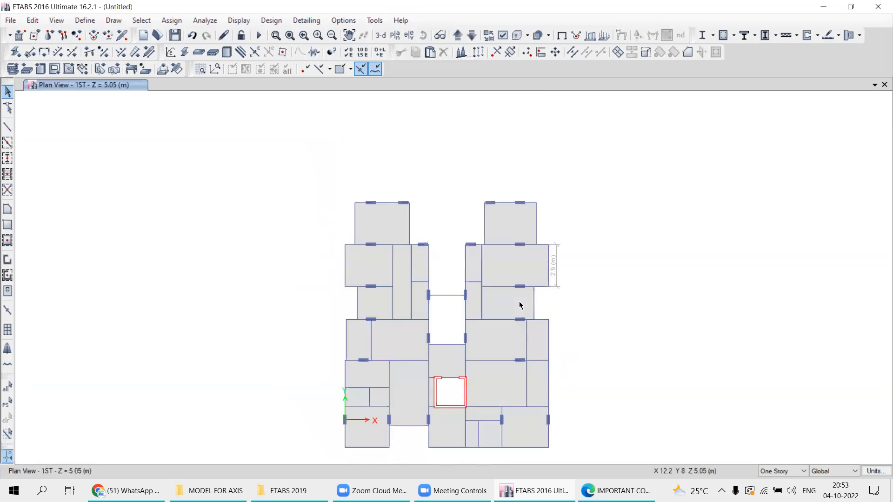
- Select four separate beams in the 1ST plan, including ones on the outer edges
{"action": "scroll", "coordinate": [382, 271], "scroll_direction": "up", "scroll_amount": 3}
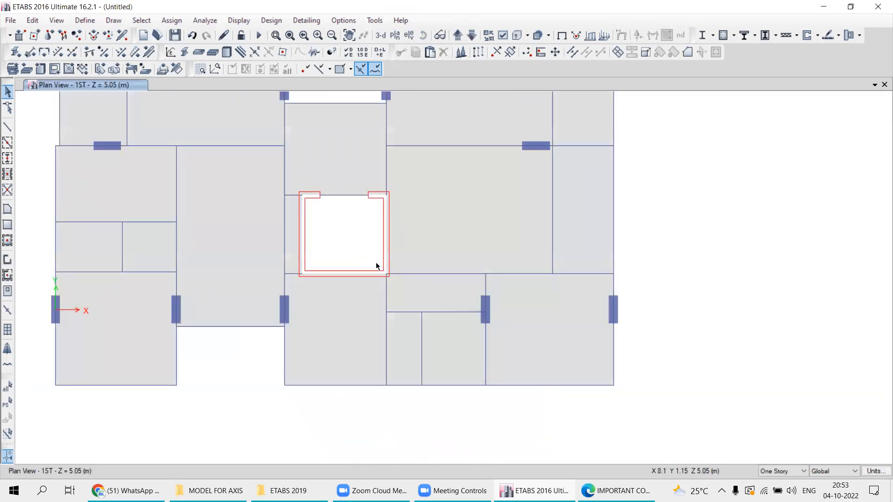
{"action": "scroll", "coordinate": [374, 263], "scroll_direction": "down", "scroll_amount": 3}
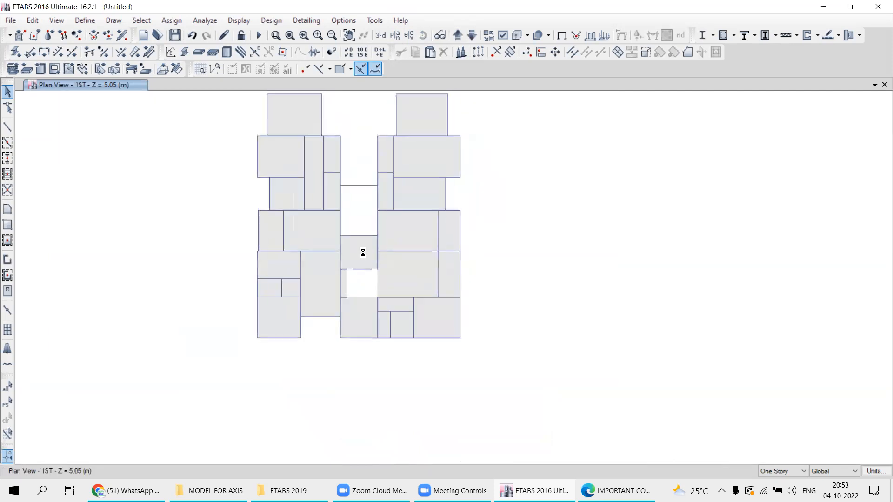
{"action": "left_click", "coordinate": [312, 250]}
{"action": "left_click", "coordinate": [411, 135]}
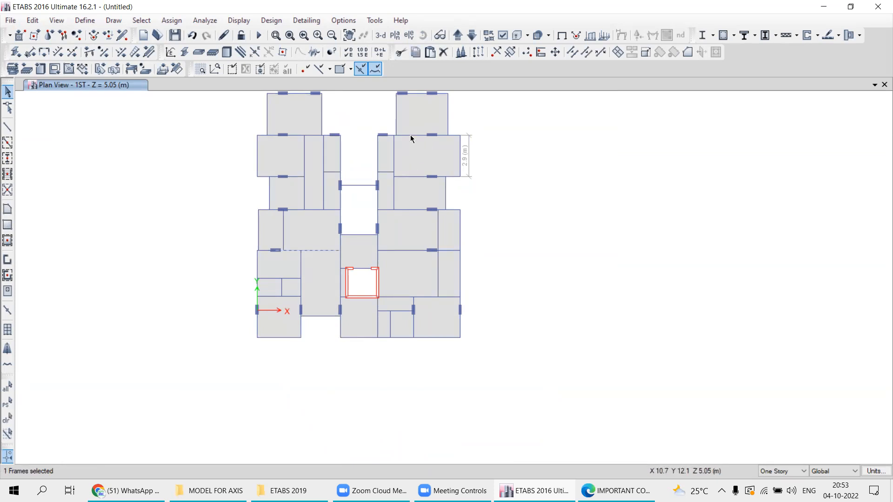
{"action": "left_click", "coordinate": [259, 156]}
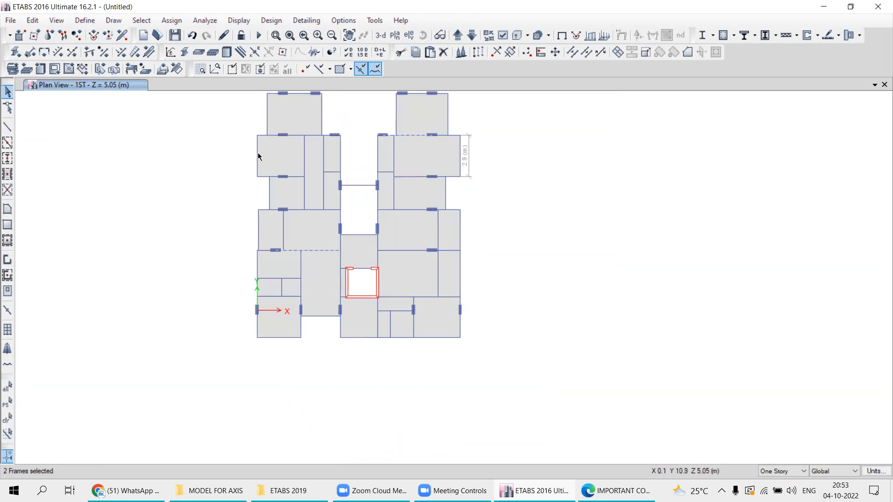
{"action": "left_click", "coordinate": [430, 337]}
- Annotate the loads beside the plan as DL 2 kN/m and LL 5 kN/m
{"action": "mouse_move", "coordinate": [549, 138]}
{"action": "left_mouse_down"}
{"action": "mouse_move", "coordinate": [548, 158]}
{"action": "mouse_move", "coordinate": [552, 150]}
{"action": "mouse_move", "coordinate": [637, 146]}
{"action": "mouse_move", "coordinate": [673, 158]}
{"action": "left_mouse_up"}
{"action": "left_click_drag", "start_coordinate": [690, 122], "coordinate": [689, 170]}
{"action": "mouse_move", "coordinate": [712, 142]}
{"action": "left_mouse_down"}
{"action": "mouse_move", "coordinate": [707, 158]}
{"action": "mouse_move", "coordinate": [737, 159]}
{"action": "left_mouse_up"}
{"action": "left_click_drag", "start_coordinate": [735, 124], "coordinate": [729, 194]}
{"action": "left_click_drag", "start_coordinate": [759, 174], "coordinate": [786, 201]}
{"action": "mouse_move", "coordinate": [550, 194]}
{"action": "left_mouse_down"}
{"action": "mouse_move", "coordinate": [576, 225]}
{"action": "mouse_move", "coordinate": [670, 214]}
{"action": "mouse_move", "coordinate": [637, 225]}
{"action": "left_mouse_up"}
{"action": "mouse_move", "coordinate": [699, 189]}
{"action": "left_mouse_down"}
{"action": "mouse_move", "coordinate": [693, 226]}
{"action": "mouse_move", "coordinate": [736, 219]}
{"action": "mouse_move", "coordinate": [729, 240]}
{"action": "mouse_move", "coordinate": [767, 214]}
{"action": "mouse_move", "coordinate": [775, 249]}
{"action": "left_mouse_up"}
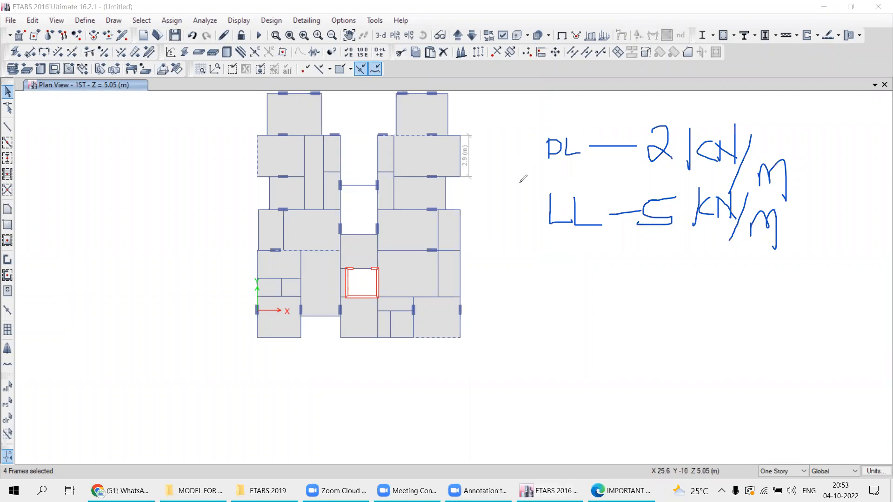
- Write PS beside the plan, circle the previous-selection command, and look it up among the selection commands
{"action": "mouse_move", "coordinate": [34, 175]}
{"action": "left_mouse_down"}
{"action": "mouse_move", "coordinate": [34, 215]}
{"action": "mouse_move", "coordinate": [36, 192]}
{"action": "mouse_move", "coordinate": [65, 188]}
{"action": "mouse_move", "coordinate": [56, 199]}
{"action": "left_mouse_up"}
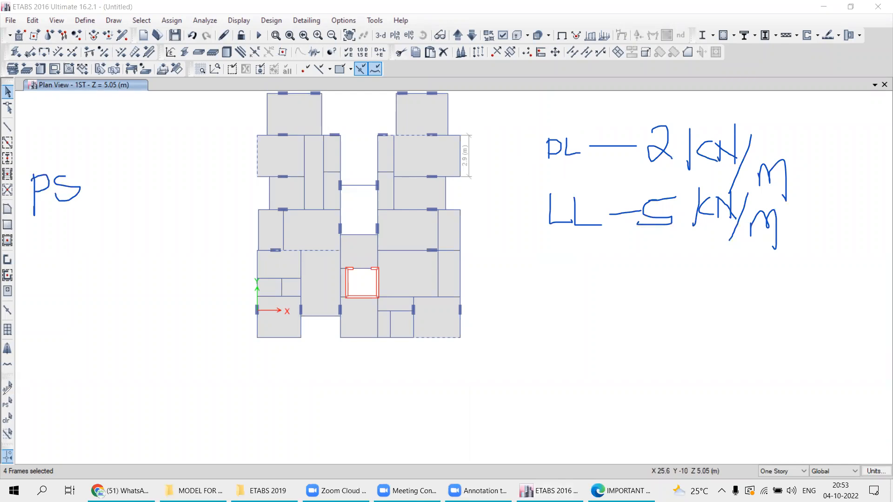
{"action": "left_click_drag", "start_coordinate": [18, 409], "coordinate": [17, 395]}
{"action": "left_click", "coordinate": [149, 22]}
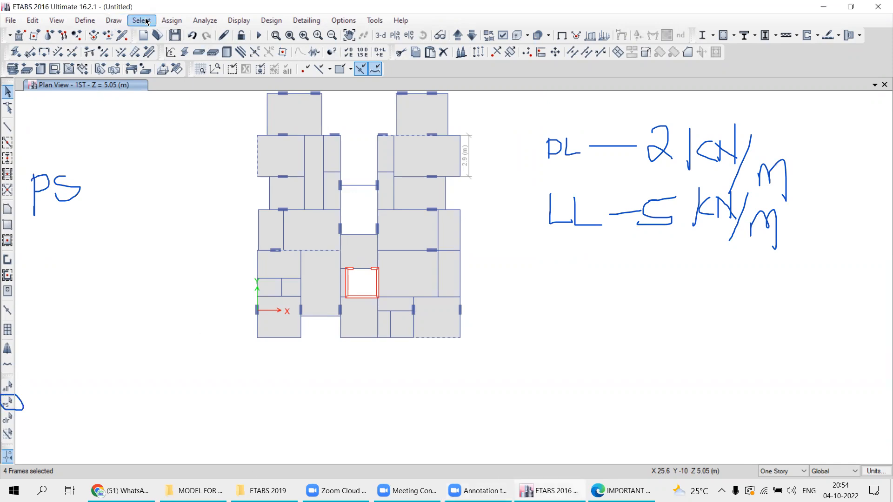
{"action": "left_click", "coordinate": [146, 21]}
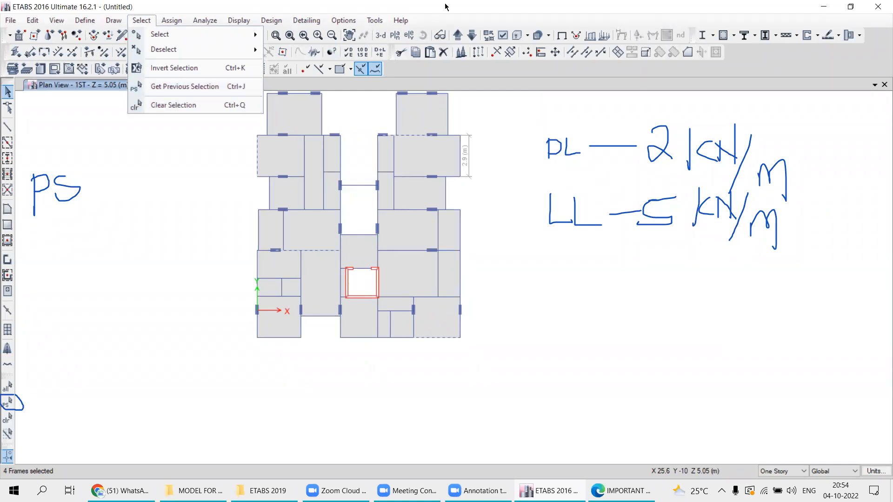
{"action": "left_click", "coordinate": [464, 6]}
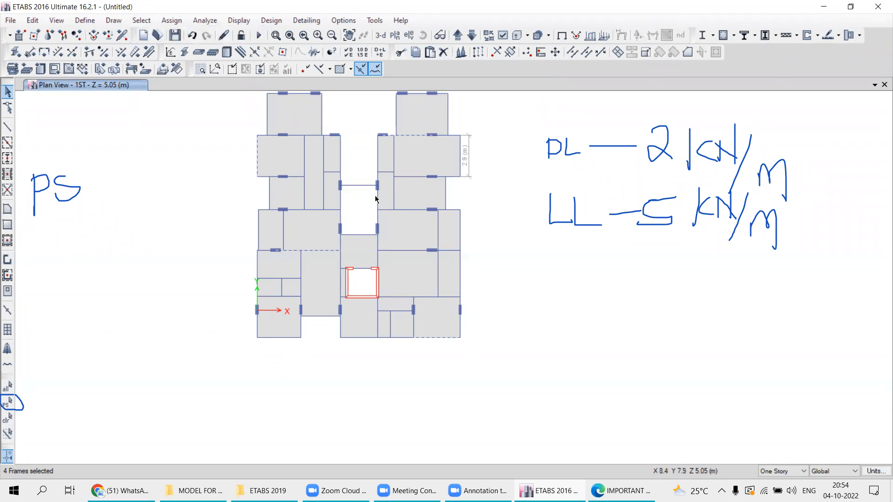
- Add further interior and perimeter beams of the 1ST plan to the selection, making ten frames in all
{"action": "left_click", "coordinate": [358, 186]}
{"action": "left_click", "coordinate": [460, 274]}
{"action": "left_click", "coordinate": [311, 210]}
{"action": "middle_click_drag", "start_coordinate": [413, 158], "coordinate": [409, 218]}
{"action": "left_click", "coordinate": [409, 152]}
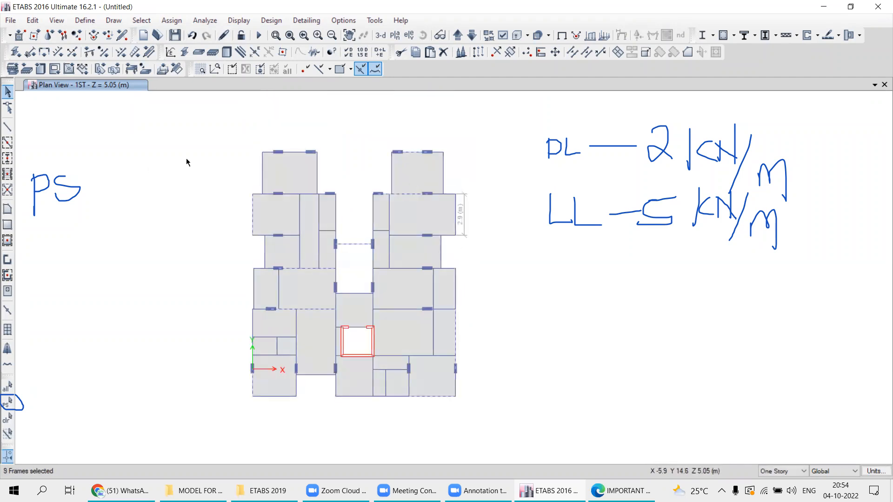
{"action": "left_click", "coordinate": [262, 168]}
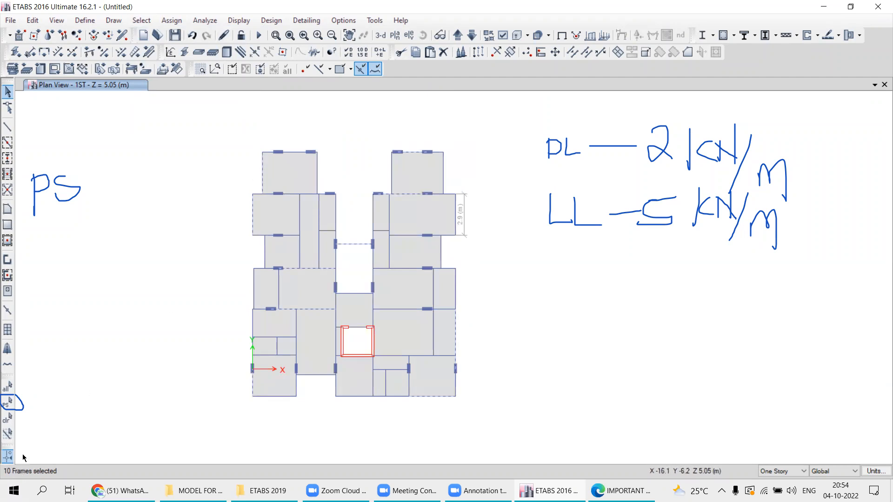
- Assign a uniform distributed Dead load of 2 kN/m in the Gravity direction to the selected beams, replacing existing loads
{"action": "middle_click_drag", "start_coordinate": [342, 298], "coordinate": [329, 265]}
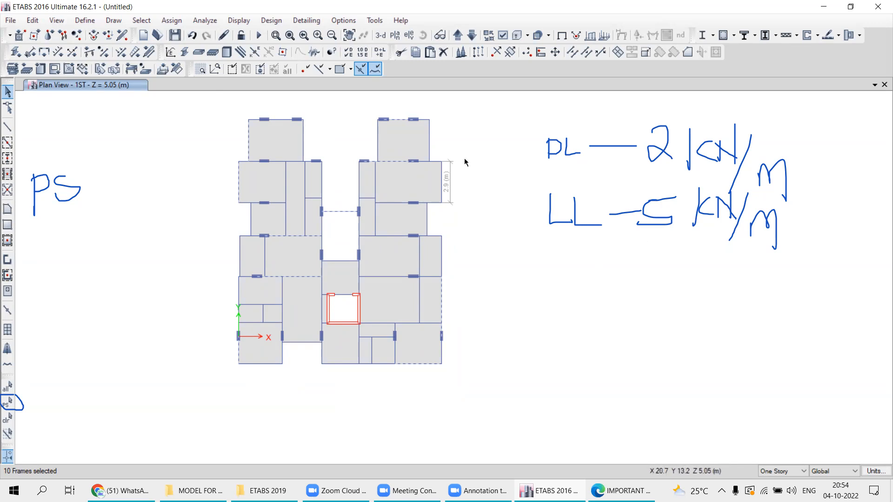
{"action": "left_click", "coordinate": [164, 20]}
{"action": "mouse_move", "coordinate": [177, 131]}
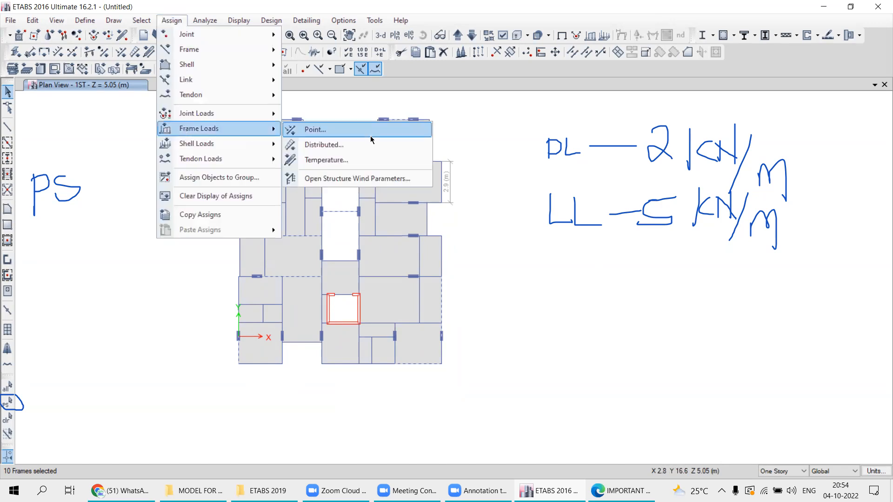
{"action": "left_click", "coordinate": [327, 145]}
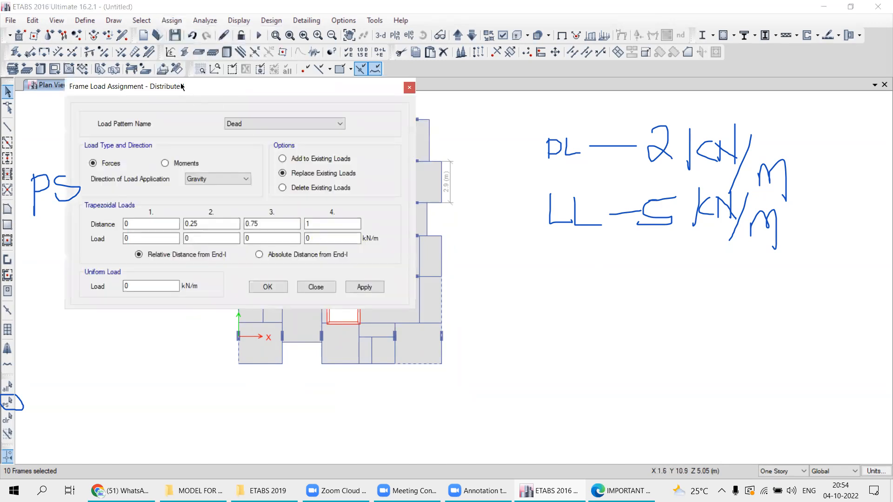
{"action": "left_click_drag", "start_coordinate": [181, 86], "coordinate": [163, 83]}
{"action": "double_click", "coordinate": [114, 282]}
{"action": "type", "text": "2"}
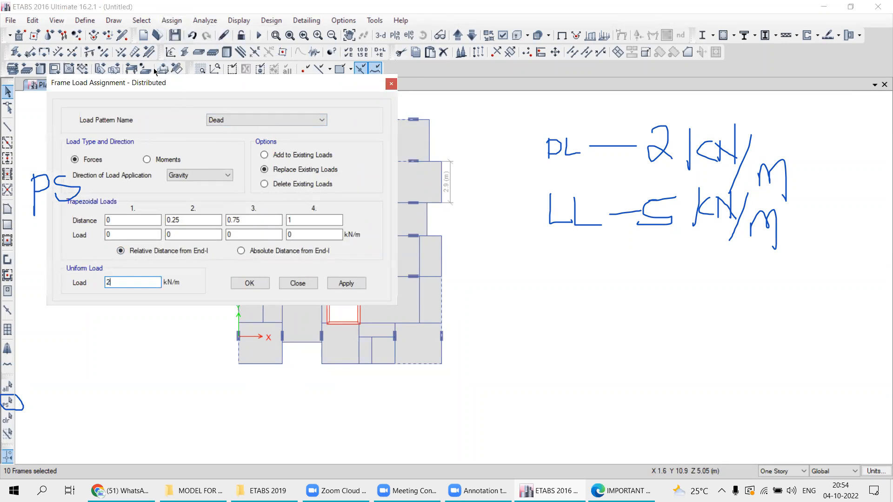
{"action": "left_click_drag", "start_coordinate": [154, 82], "coordinate": [45, 9]}
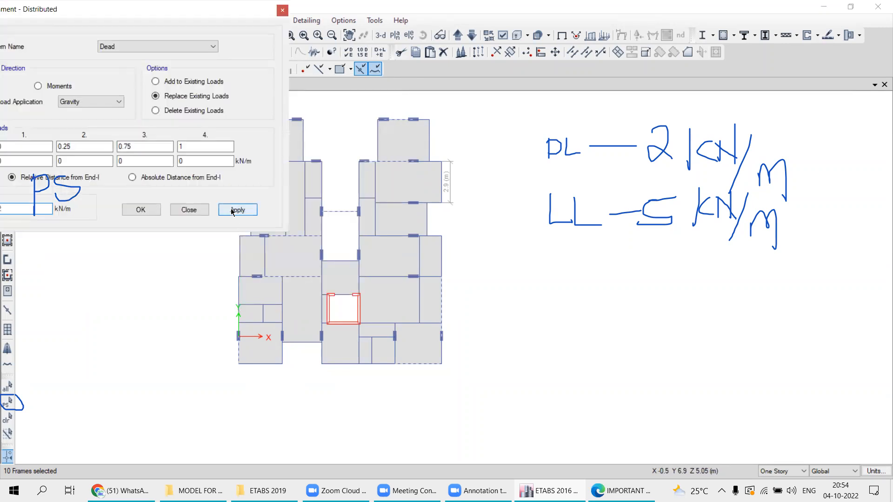
{"action": "left_click", "coordinate": [237, 210]}
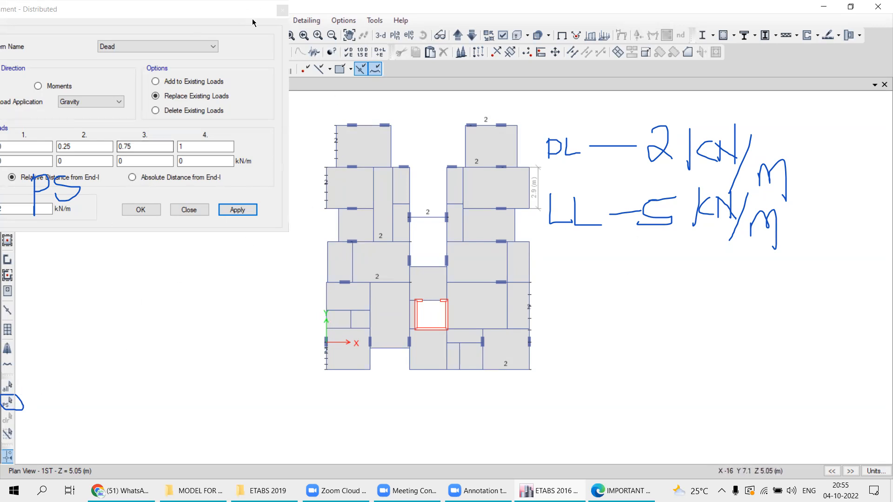
{"action": "left_click", "coordinate": [282, 10]}
- Restore and clear the previous selection of the loaded beams twice, and select and clear one slab panel of the 1ST plan
{"action": "left_click", "coordinate": [142, 20]}
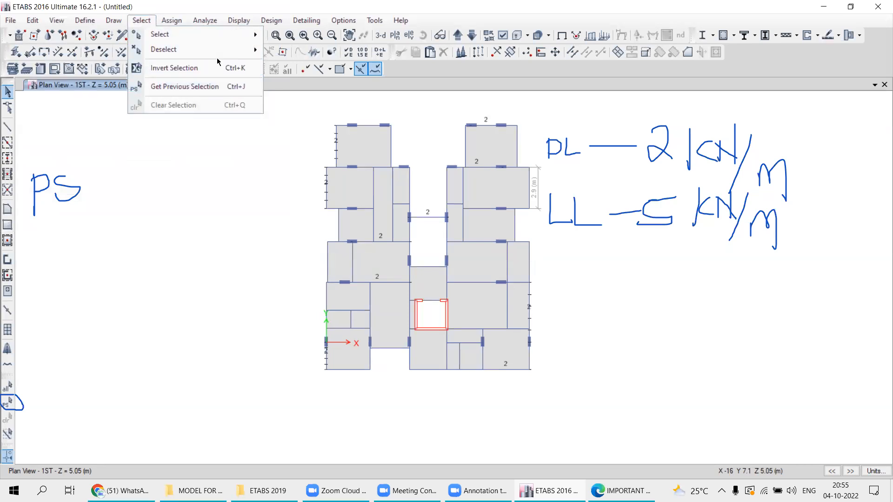
{"action": "left_click", "coordinate": [181, 92]}
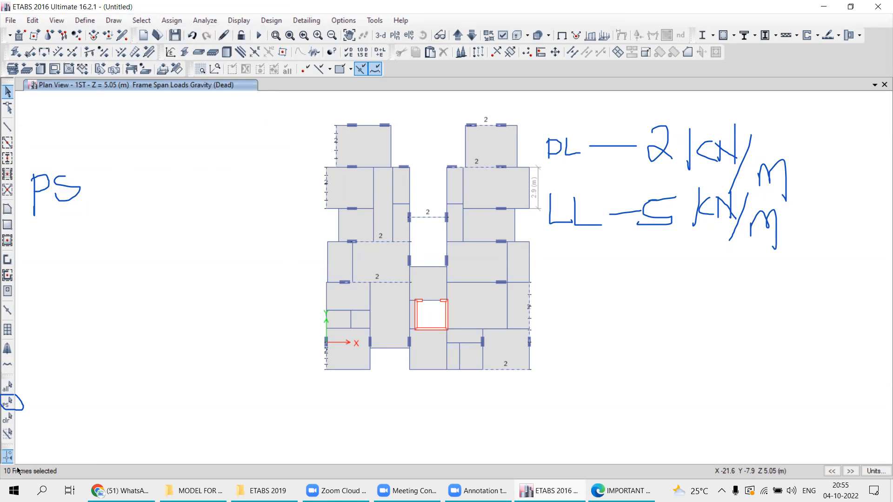
{"action": "left_click", "coordinate": [7, 421]}
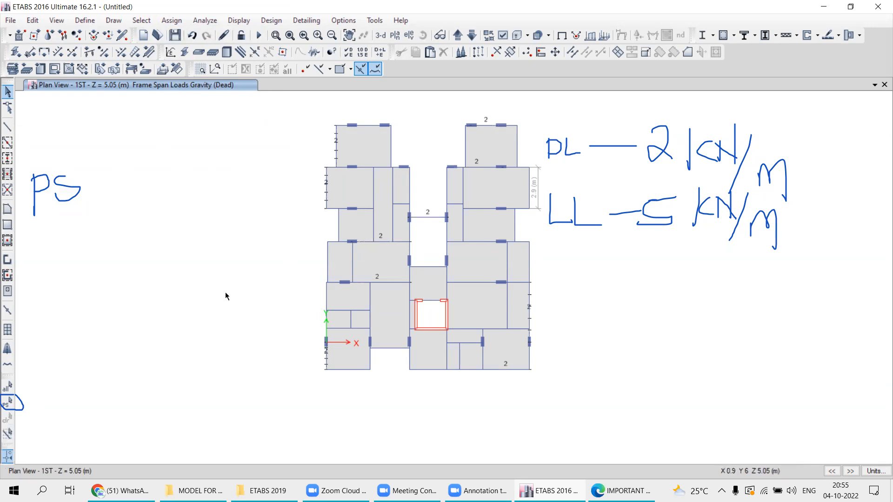
{"action": "left_click", "coordinate": [7, 408]}
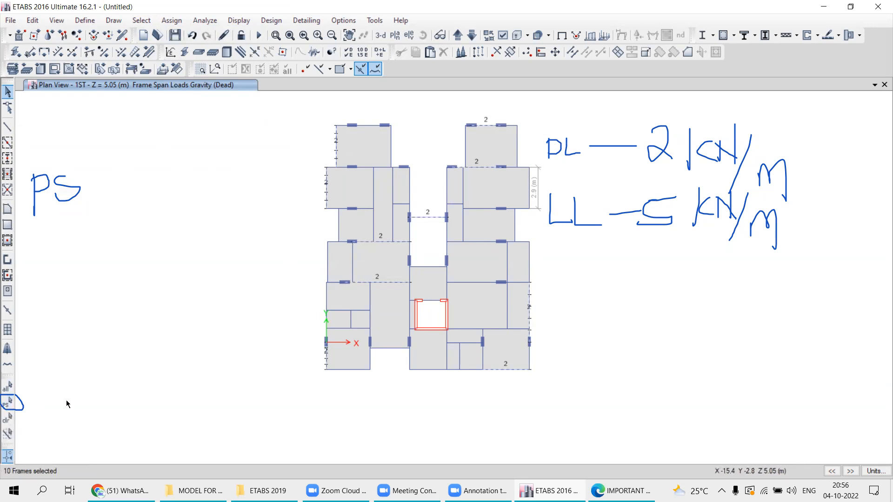
{"action": "left_click", "coordinate": [6, 420]}
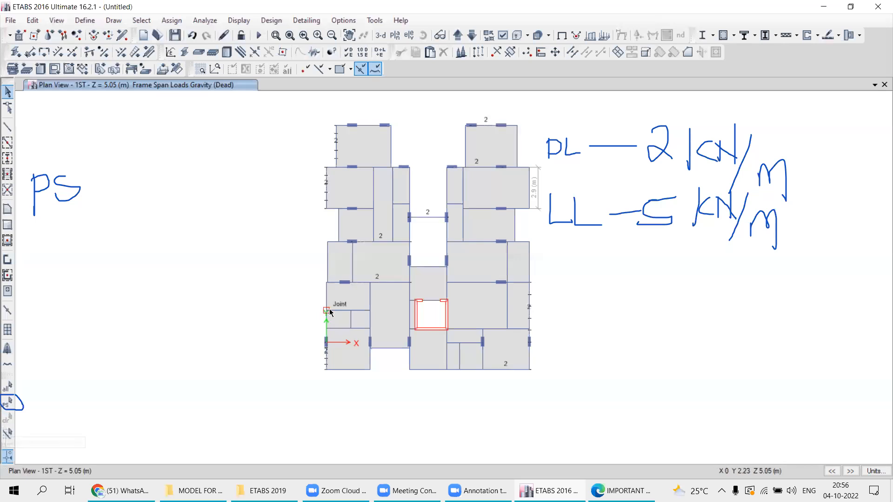
{"action": "left_click", "coordinate": [471, 265]}
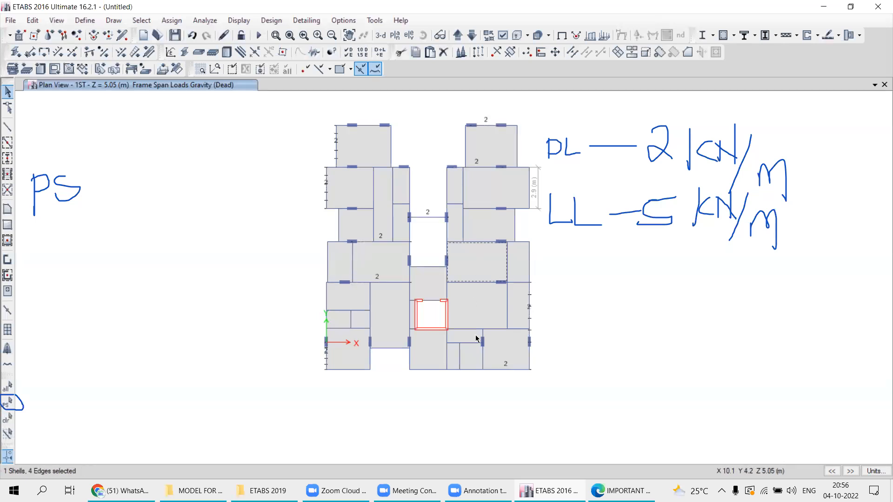
{"action": "left_click", "coordinate": [6, 419]}
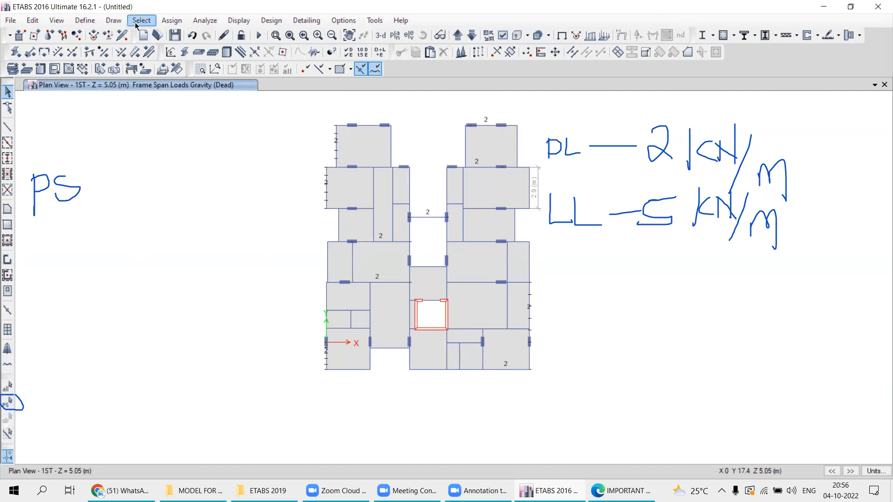
- Review the topic list in IMPORTANT COMMANDS.pdf around the select, deselect and previous selection item, and return to ETABS
{"action": "left_click", "coordinate": [382, 22]}
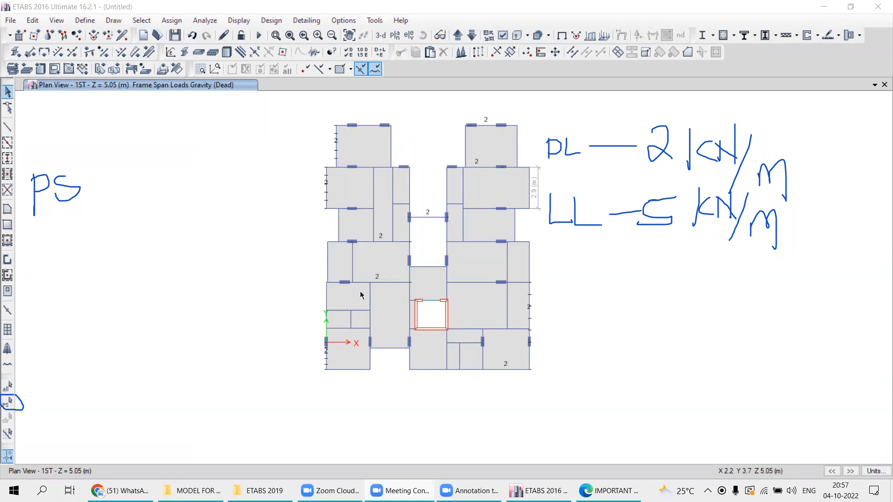
{"action": "left_click", "coordinate": [609, 491]}
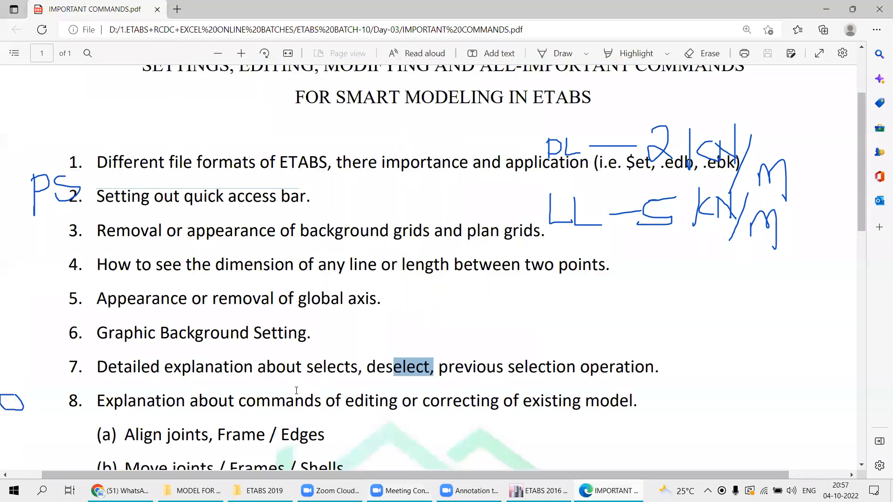
{"action": "left_click", "coordinate": [608, 491]}
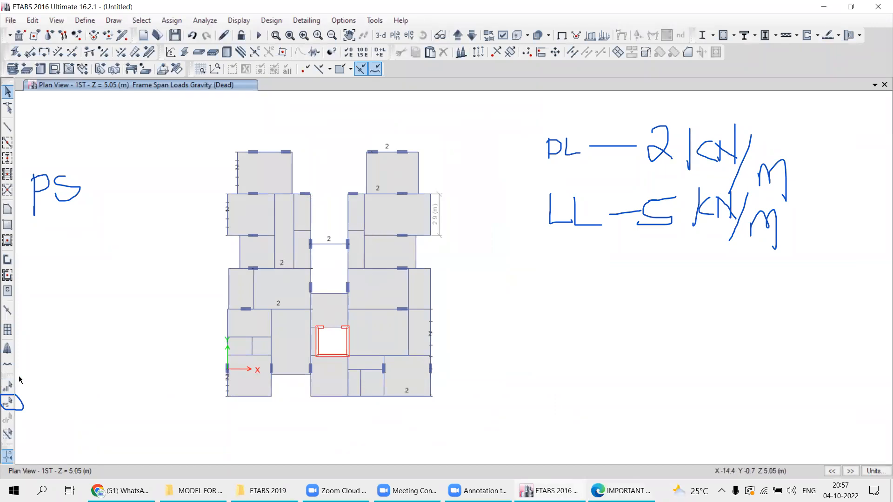
- Select all objects of the model, clear the selection, restore it as the previous selection and clear it again
{"action": "left_click", "coordinate": [3, 389]}
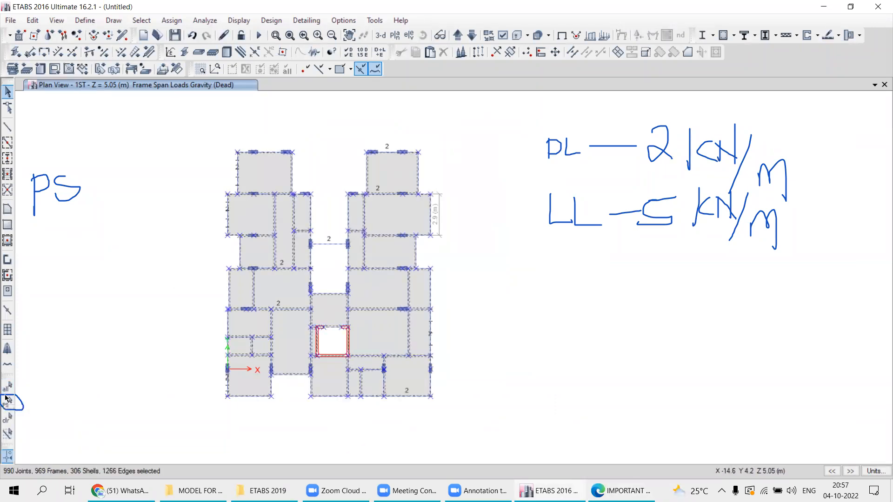
{"action": "left_click", "coordinate": [4, 424]}
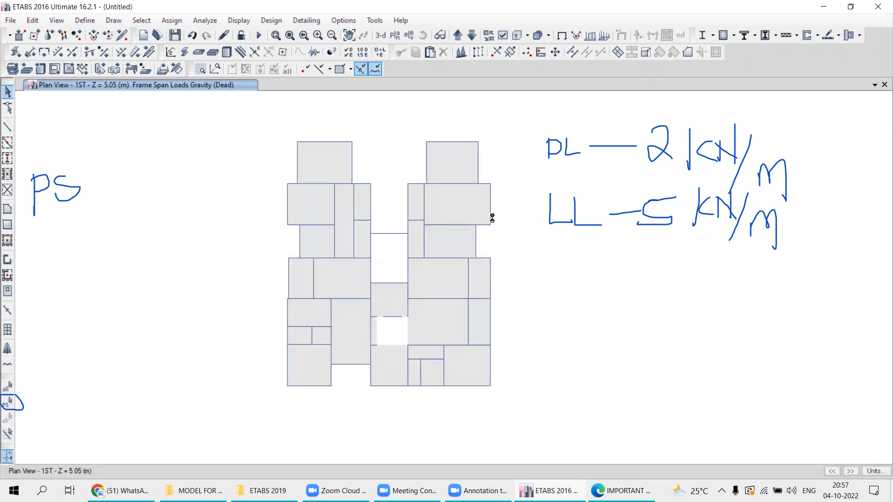
{"action": "left_click", "coordinate": [4, 409]}
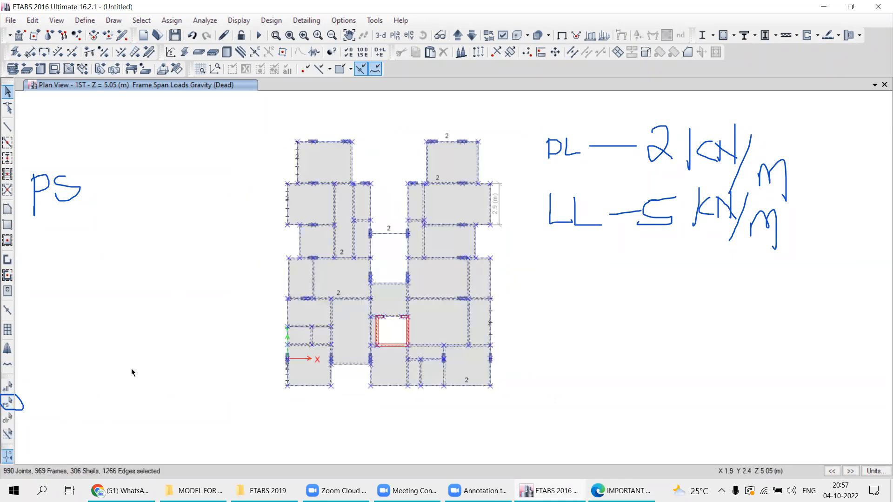
{"action": "left_click", "coordinate": [7, 419]}
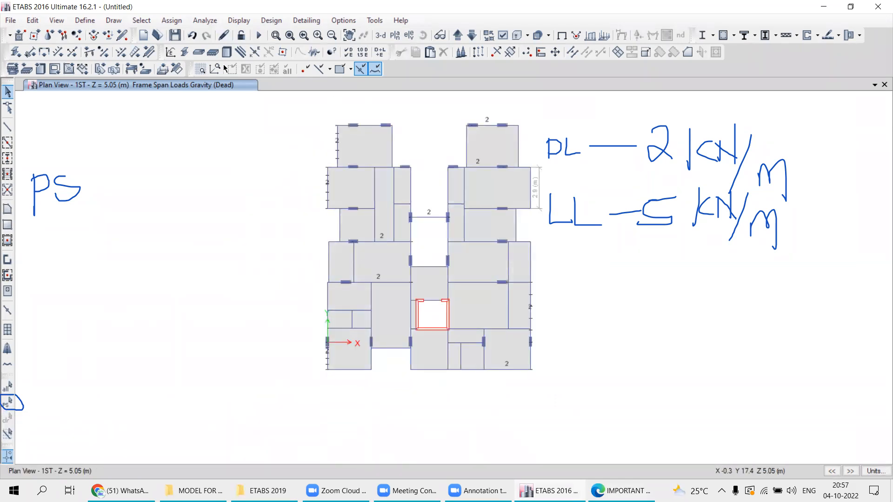
- Select the beam on the inner side of the upper-left room in the 1ST plan and clear the selection
{"action": "middle_click_drag", "start_coordinate": [444, 241], "coordinate": [395, 252]}
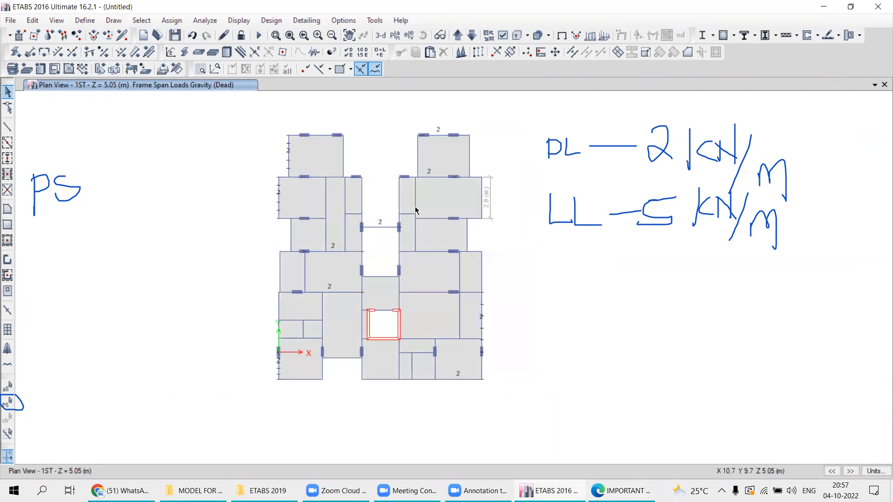
{"action": "scroll", "coordinate": [340, 143], "scroll_direction": "up", "scroll_amount": 3}
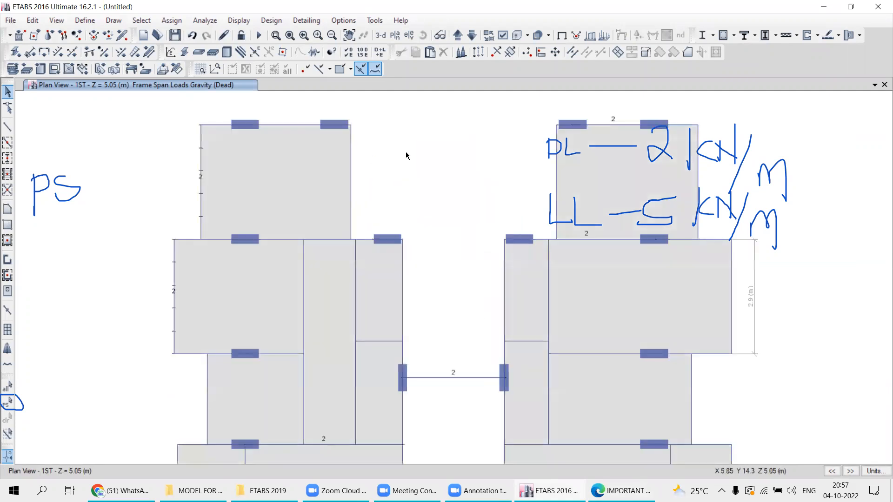
{"action": "left_click", "coordinate": [351, 175]}
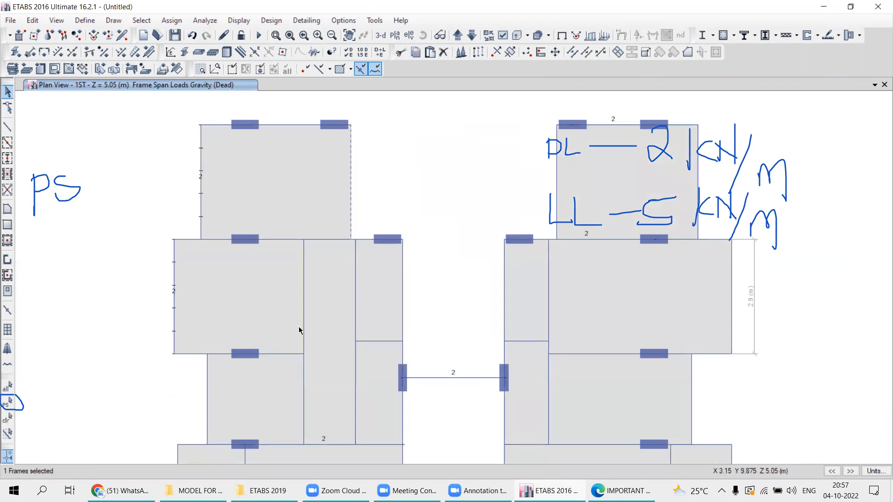
{"action": "left_click", "coordinate": [8, 419]}
{"action": "scroll", "coordinate": [345, 247], "scroll_direction": "down", "scroll_amount": 3}
{"action": "middle_click_drag", "start_coordinate": [383, 261], "coordinate": [381, 162]}
{"action": "middle_click_drag", "start_coordinate": [388, 228], "coordinate": [386, 255]}
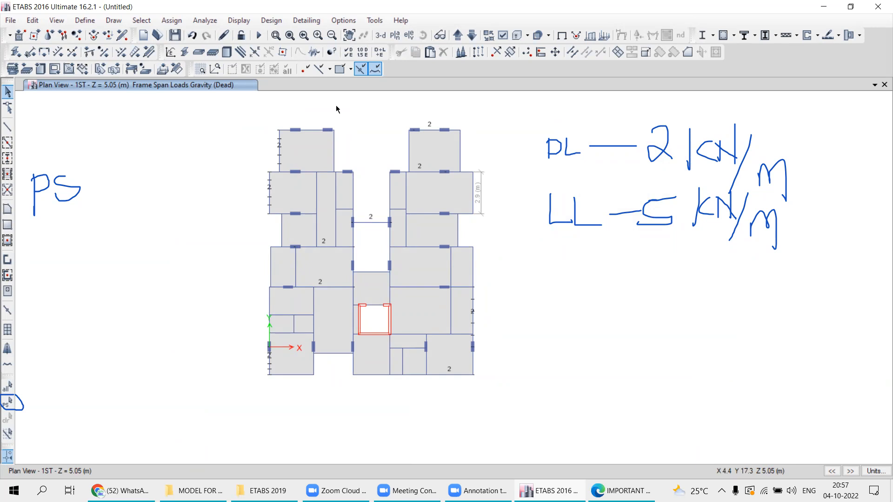
- Show the whole building in the 3-D view and turn off the display of frame span loads
{"action": "left_click", "coordinate": [381, 35]}
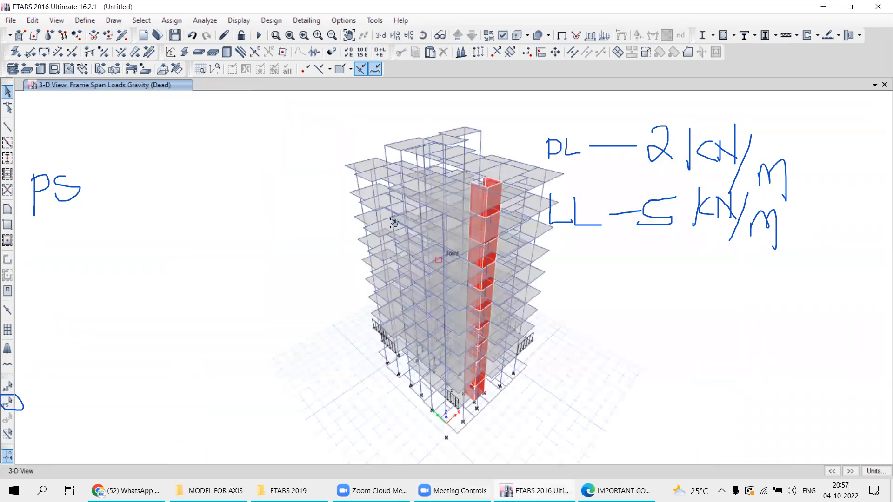
{"action": "left_click_drag", "start_coordinate": [395, 224], "coordinate": [333, 172]}
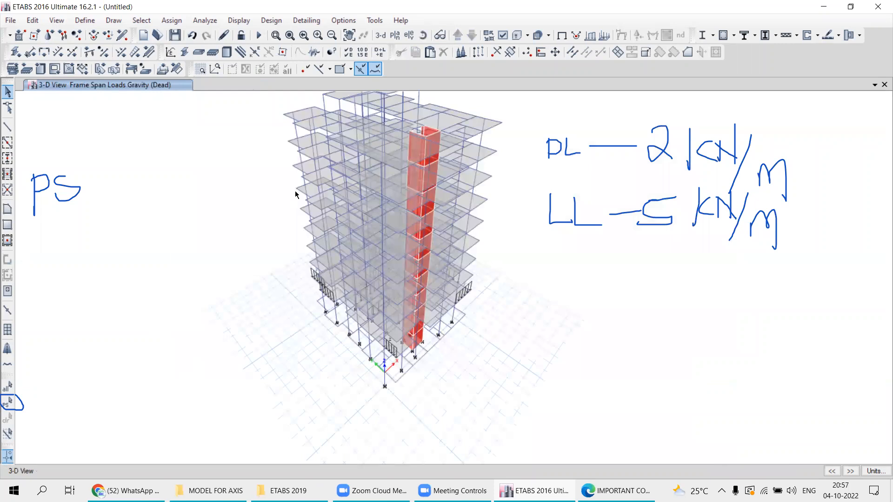
{"action": "left_click", "coordinate": [538, 35]}
{"action": "middle_click_drag", "start_coordinate": [373, 281], "coordinate": [328, 324]}
{"action": "middle_click_drag", "start_coordinate": [382, 265], "coordinate": [390, 251]}
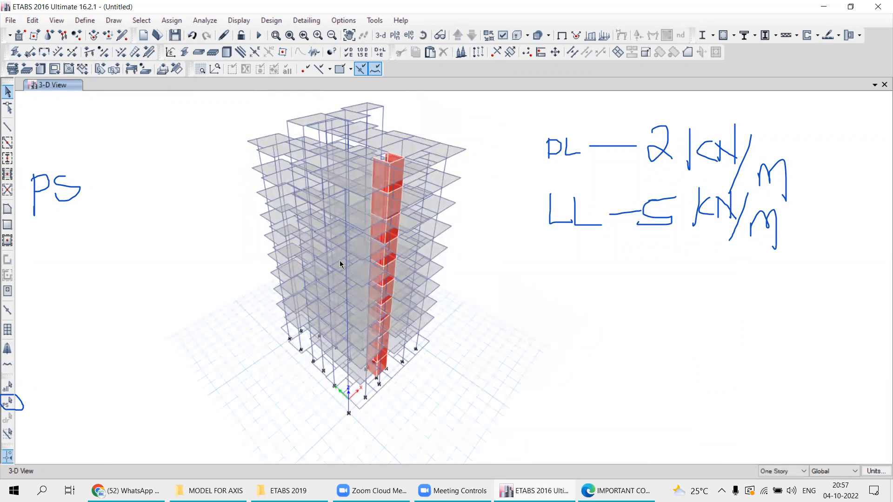
- Select all objects of the building in the 3-D view and clear the selection
{"action": "left_click", "coordinate": [7, 389]}
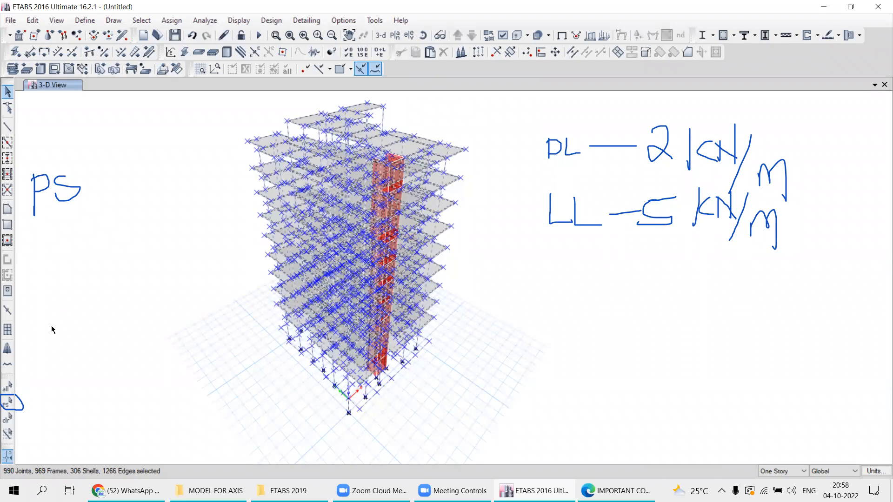
{"action": "left_click", "coordinate": [7, 419]}
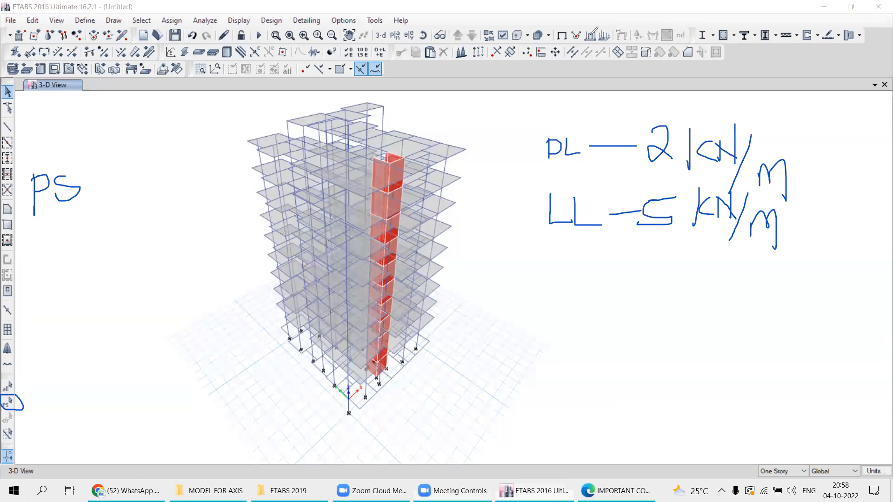
- Remove the handwritten load annotations and open the plan view of the 3RD story
{"action": "left_click", "coordinate": [591, 35]}
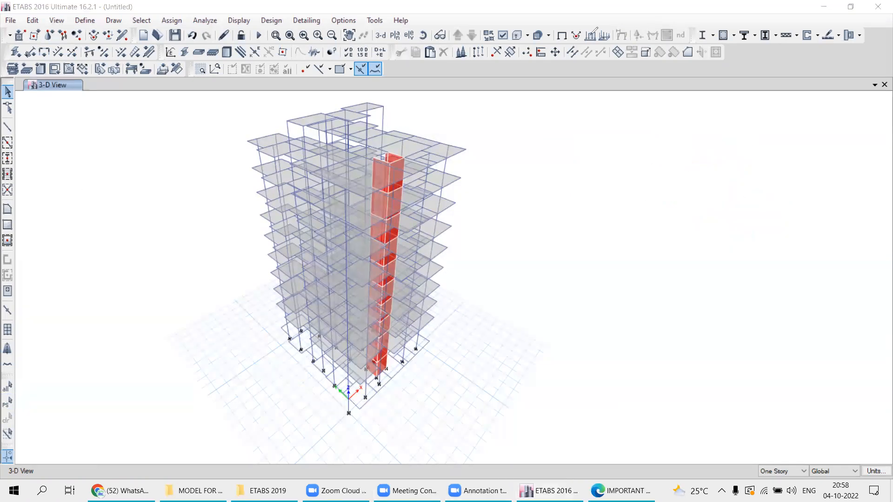
{"action": "left_click", "coordinate": [395, 35]}
{"action": "left_click", "coordinate": [374, 262]}
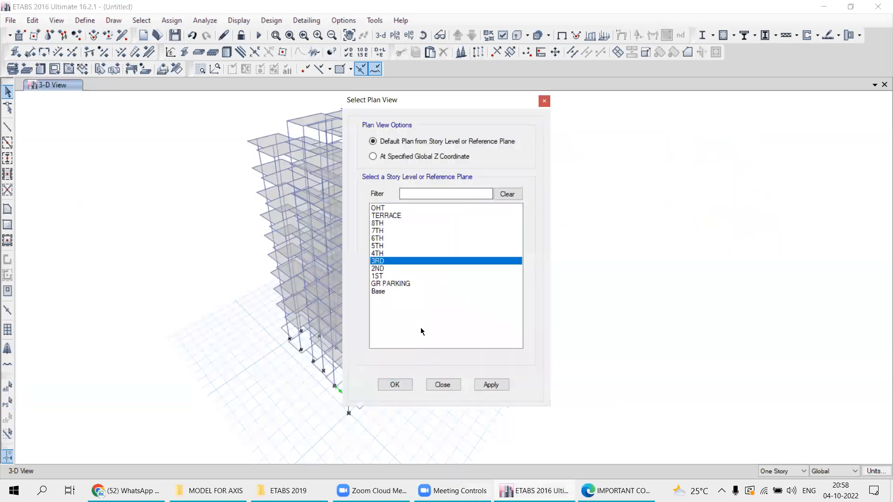
{"action": "left_click", "coordinate": [476, 385]}
{"action": "left_click", "coordinate": [440, 384]}
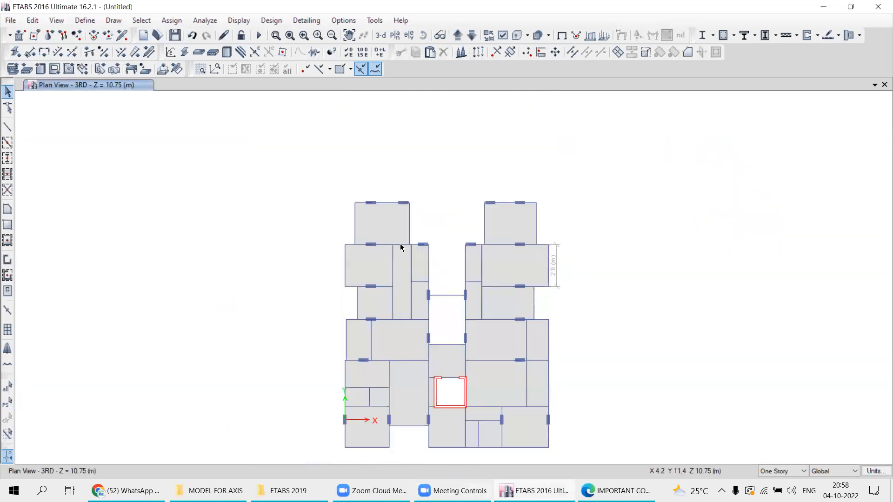
- Select six beams around the left-hand rooms of the 3RD story plan
{"action": "left_click", "coordinate": [405, 245]}
{"action": "left_click", "coordinate": [346, 269]}
{"action": "left_click", "coordinate": [383, 288]}
{"action": "left_click", "coordinate": [358, 305]}
{"action": "middle_click_drag", "start_coordinate": [364, 360], "coordinate": [366, 247]}
{"action": "left_click", "coordinate": [373, 227]}
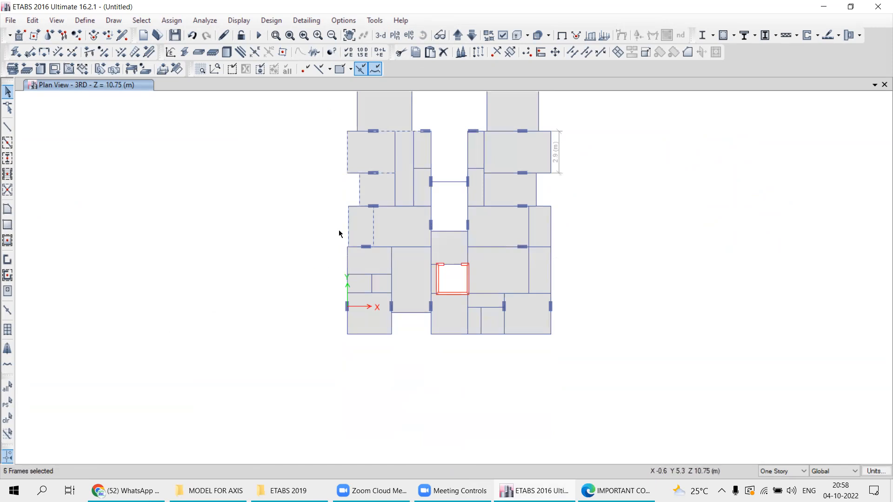
{"action": "left_click", "coordinate": [396, 167]}
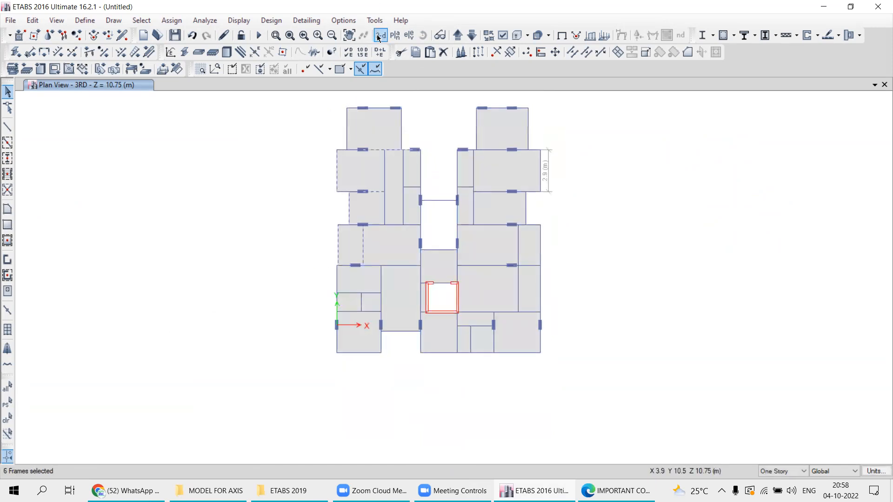
- Return to the 3-D view and clear the beam selection
{"action": "left_click", "coordinate": [380, 35]}
{"action": "middle_click_drag", "start_coordinate": [415, 212], "coordinate": [367, 236]}
{"action": "left_click", "coordinate": [7, 418]}
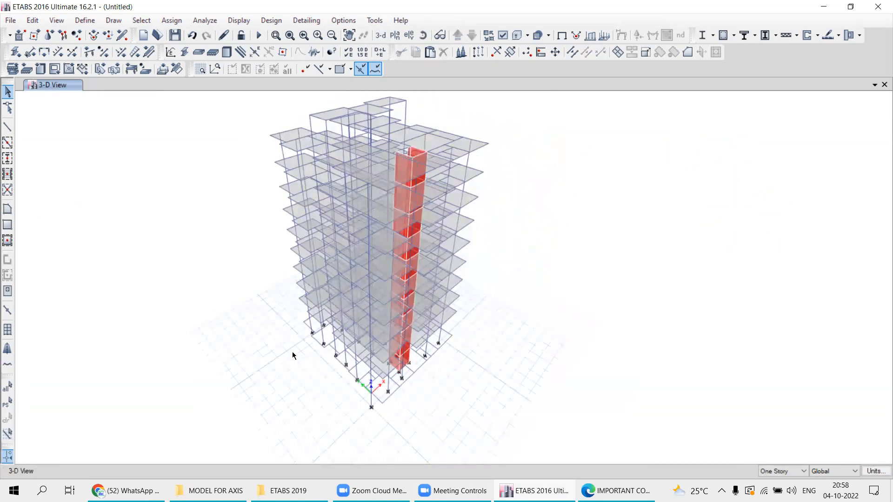
{"action": "mouse_move", "coordinate": [348, 295]}
{"action": "middle_mouse_down"}
{"action": "mouse_move", "coordinate": [343, 309]}
{"action": "mouse_move", "coordinate": [339, 301]}
{"action": "middle_mouse_up"}
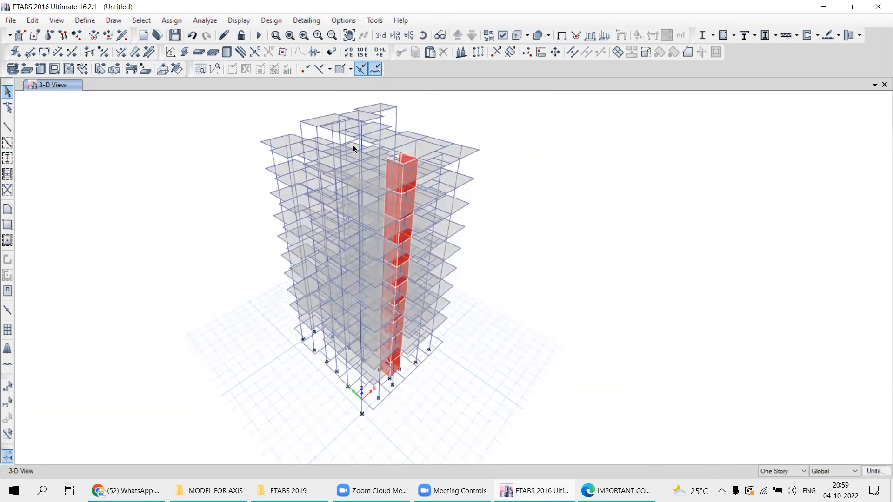
- Open the plan view of the 2ND story and examine its beam and column layout
{"action": "left_click", "coordinate": [395, 35]}
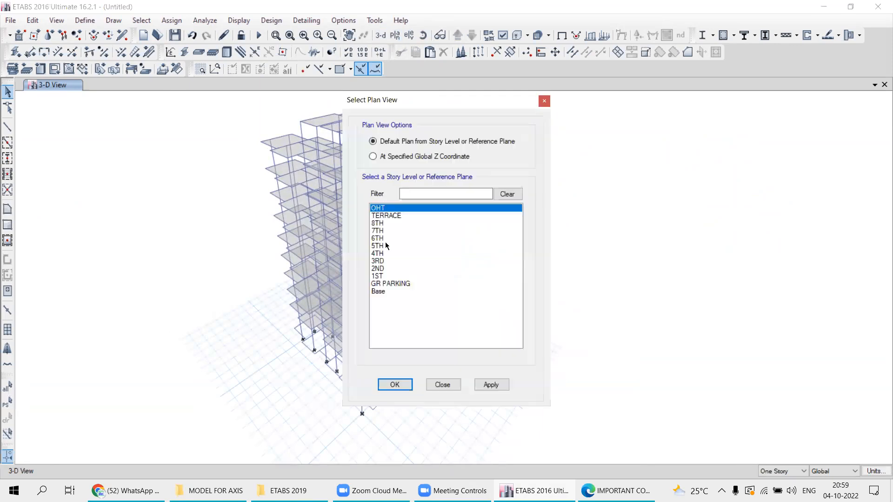
{"action": "left_click", "coordinate": [384, 270]}
{"action": "left_click", "coordinate": [491, 386]}
{"action": "left_click", "coordinate": [456, 386]}
{"action": "middle_click_drag", "start_coordinate": [466, 321], "coordinate": [411, 225]}
{"action": "middle_click_drag", "start_coordinate": [365, 247], "coordinate": [368, 265]}
{"action": "left_click_drag", "start_coordinate": [247, 99], "coordinate": [242, 290]}
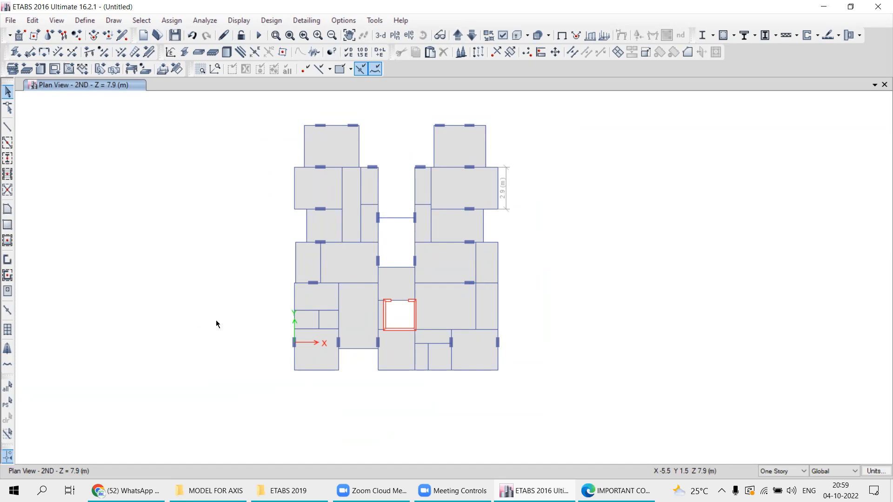
- Return to the 3-D view, select all beams by object type and clear the selection
{"action": "left_click", "coordinate": [380, 35]}
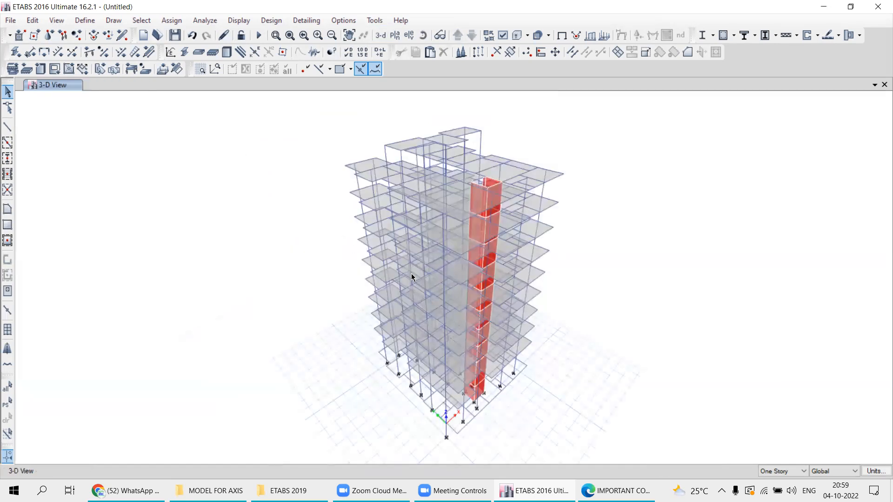
{"action": "left_click", "coordinate": [137, 23]}
{"action": "mouse_move", "coordinate": [160, 36]}
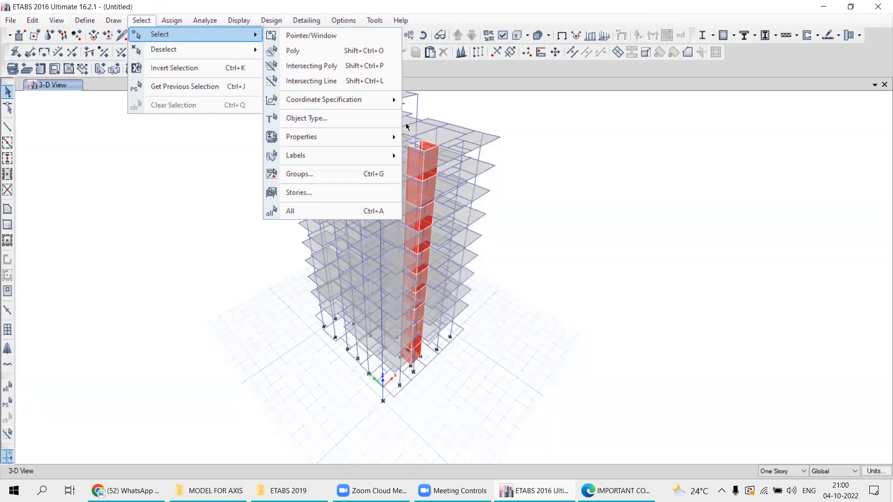
{"action": "left_click", "coordinate": [326, 121]}
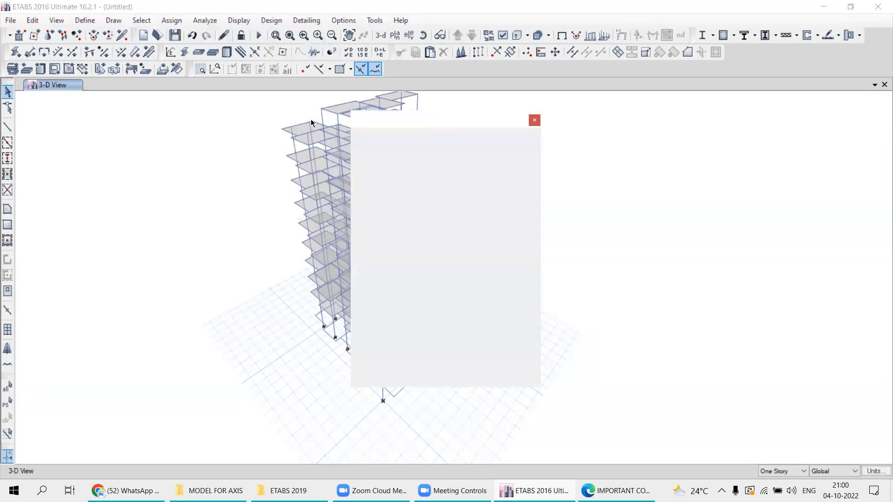
{"action": "left_click_drag", "start_coordinate": [423, 114], "coordinate": [138, 62]}
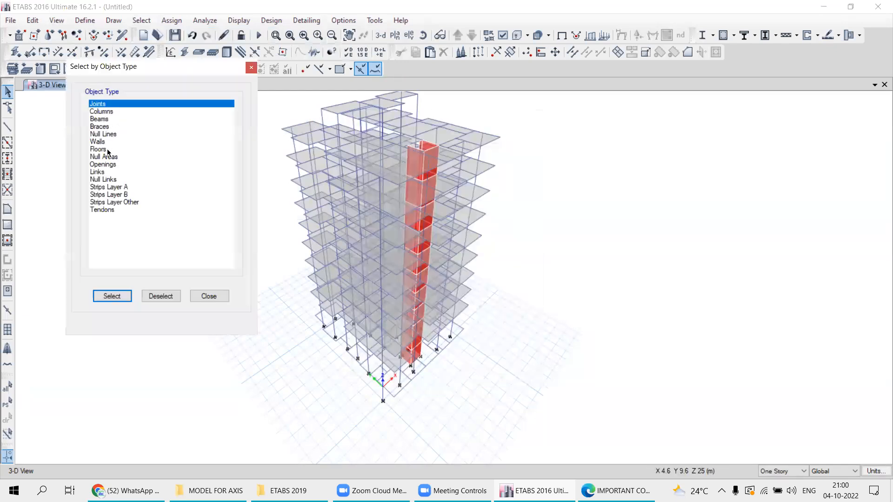
{"action": "left_click", "coordinate": [99, 120]}
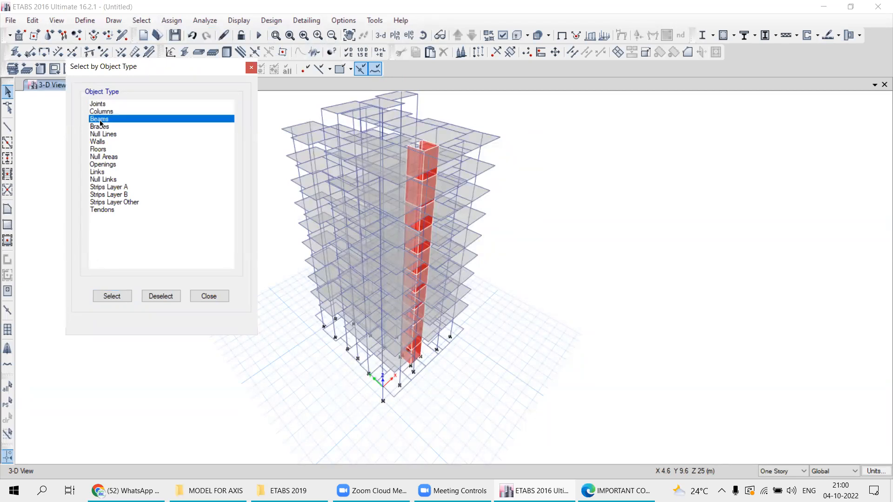
{"action": "left_click", "coordinate": [110, 298]}
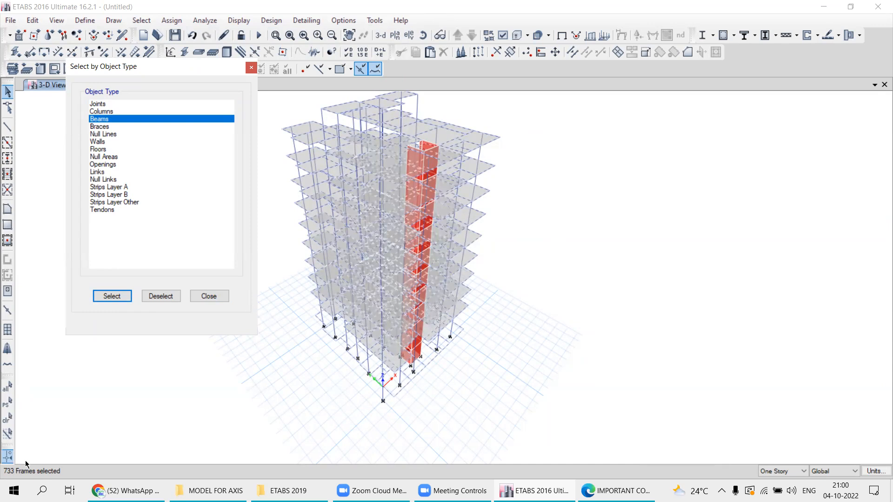
{"action": "left_click", "coordinate": [208, 296]}
{"action": "left_click", "coordinate": [11, 423]}
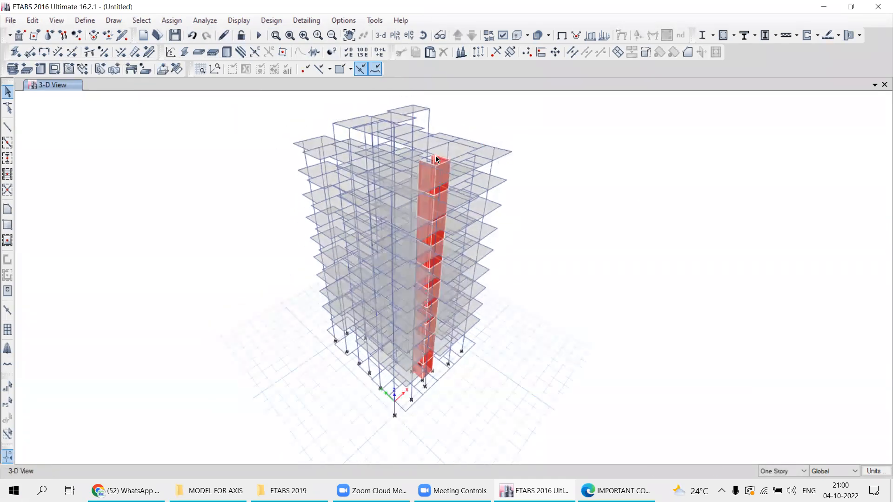
- Select all columns of the building by object type and clear the selection
{"action": "left_click", "coordinate": [141, 20]}
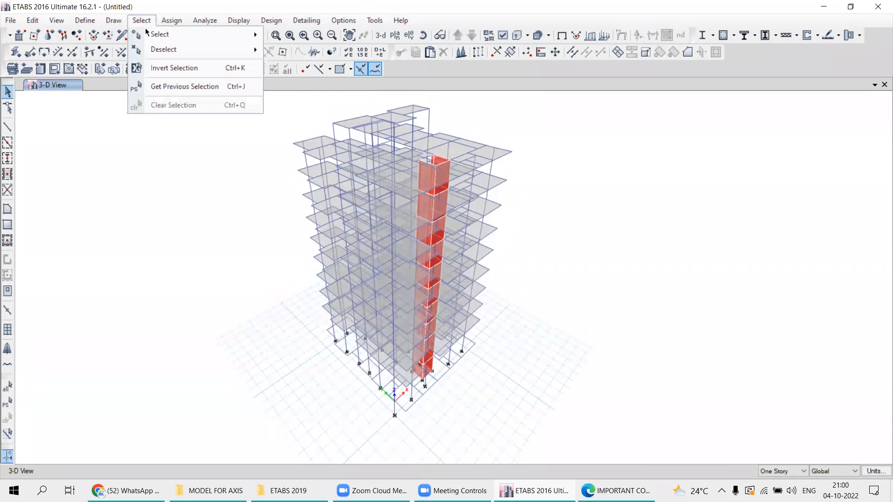
{"action": "mouse_move", "coordinate": [148, 36]}
{"action": "left_click", "coordinate": [302, 118]}
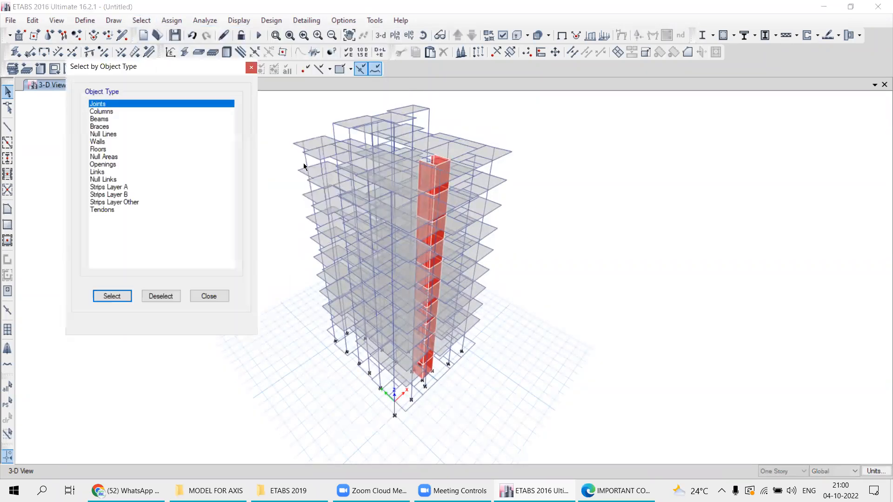
{"action": "left_click", "coordinate": [101, 112]}
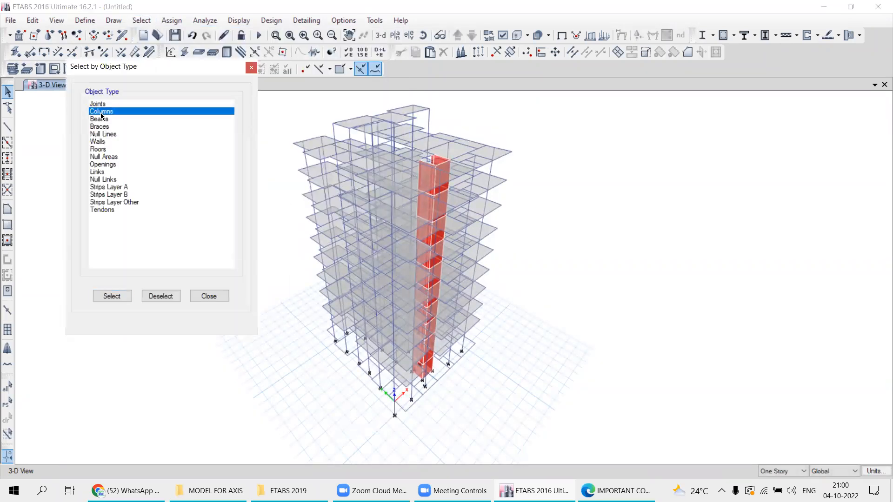
{"action": "left_click", "coordinate": [111, 297]}
{"action": "left_click", "coordinate": [209, 296]}
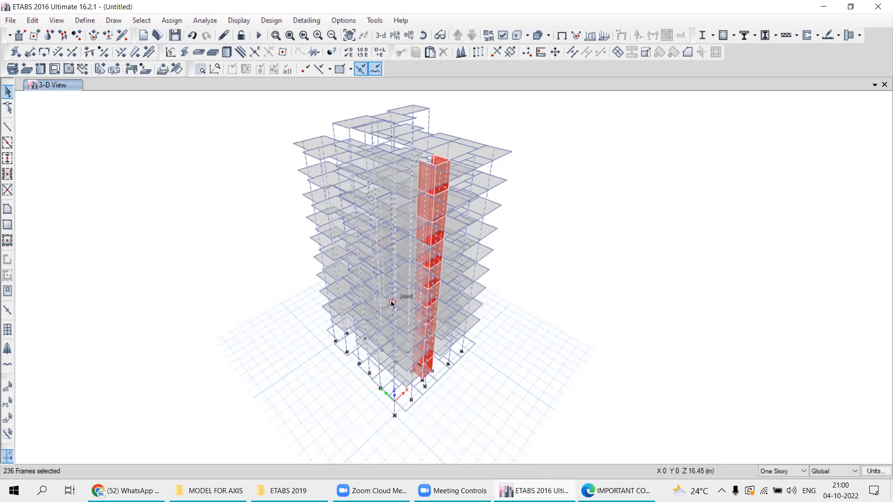
{"action": "left_click", "coordinate": [8, 418]}
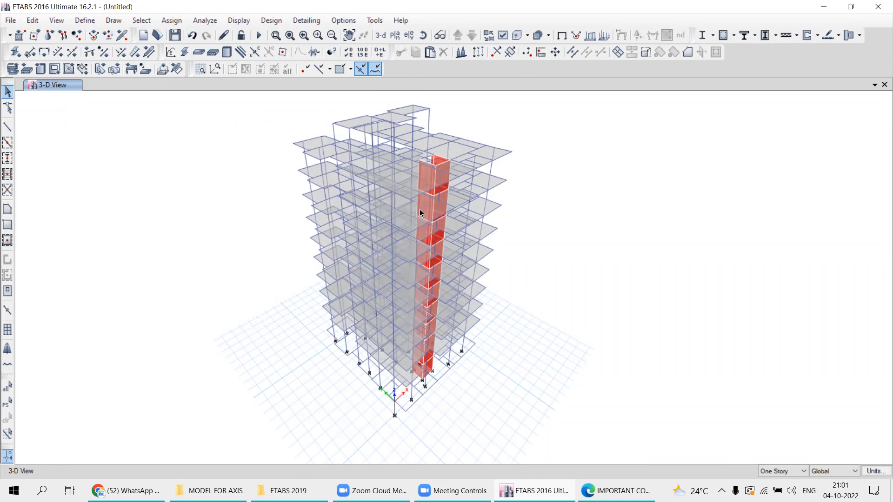
- Select all walls of the building by object type and clear the selection
{"action": "left_click", "coordinate": [141, 21]}
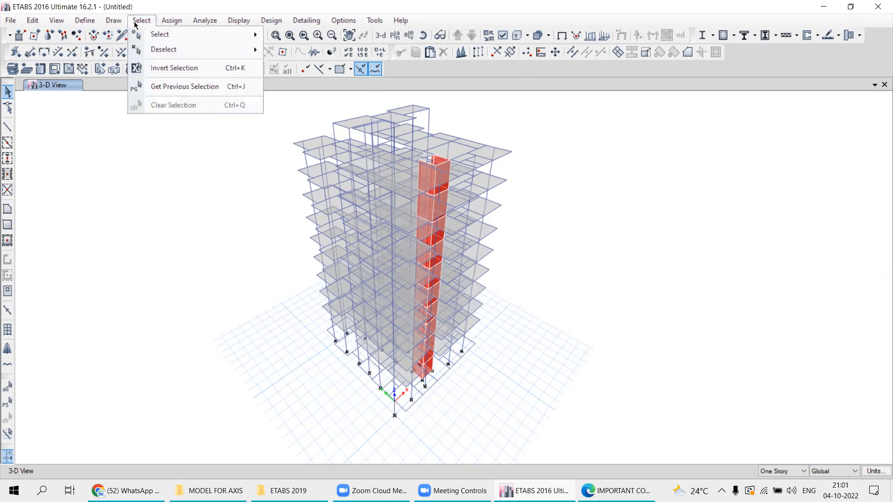
{"action": "mouse_move", "coordinate": [162, 38]}
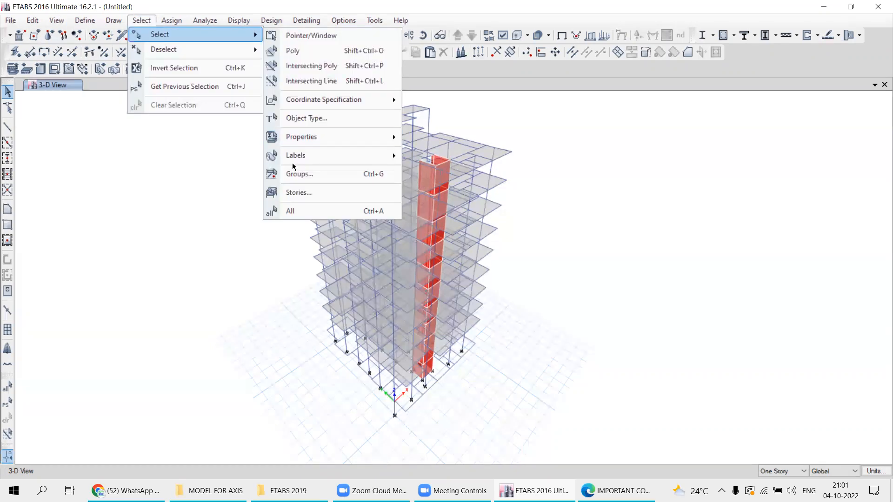
{"action": "left_click", "coordinate": [292, 119]}
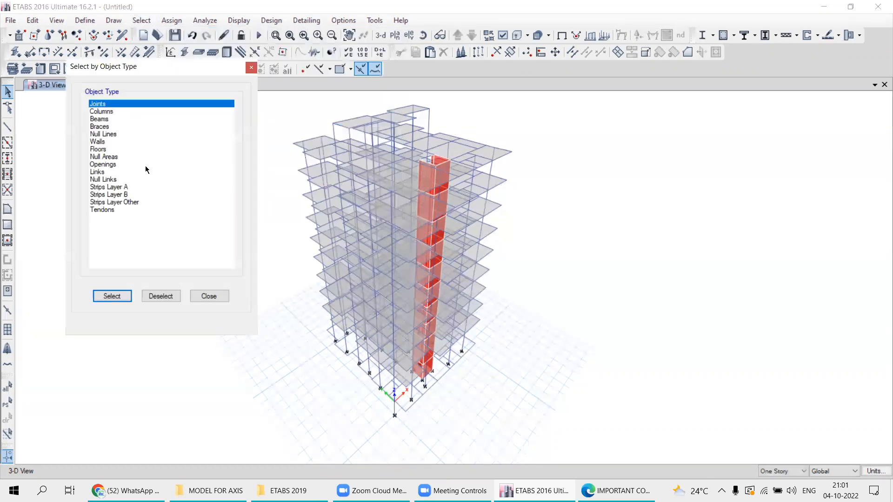
{"action": "left_click", "coordinate": [97, 142]}
{"action": "left_click", "coordinate": [124, 298]}
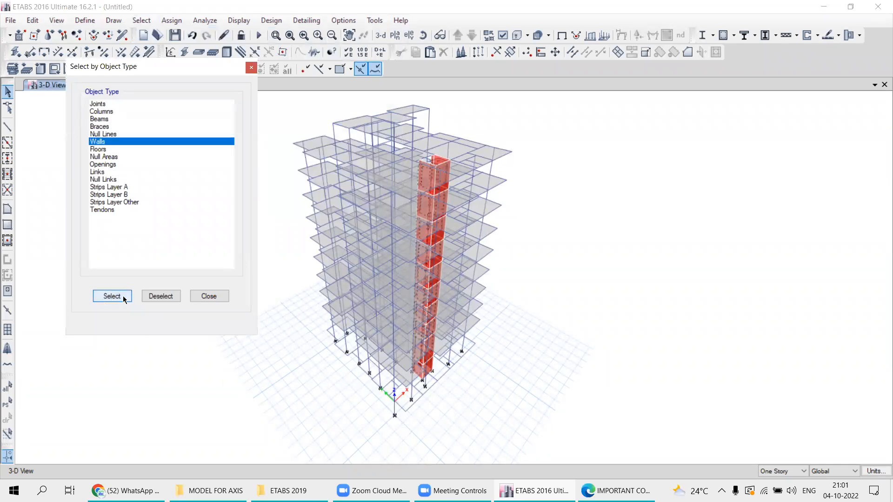
{"action": "left_click", "coordinate": [209, 297]}
{"action": "right_click", "coordinate": [175, 185]}
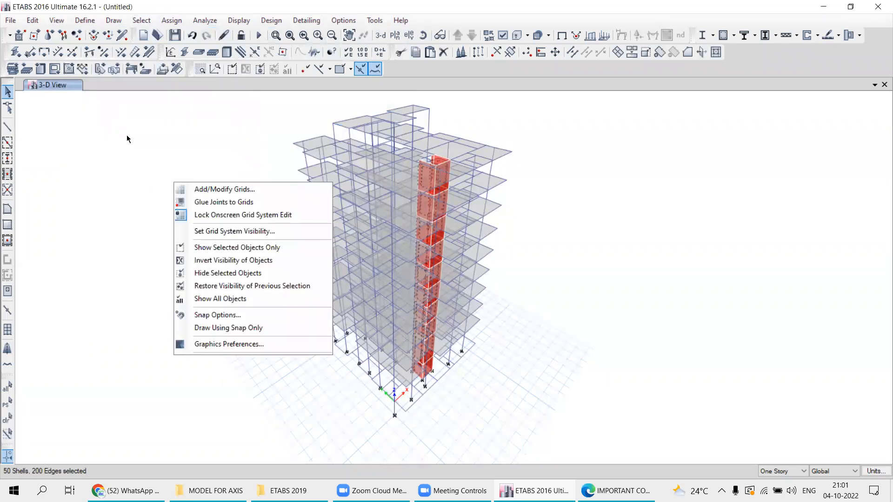
{"action": "left_click", "coordinate": [7, 95]}
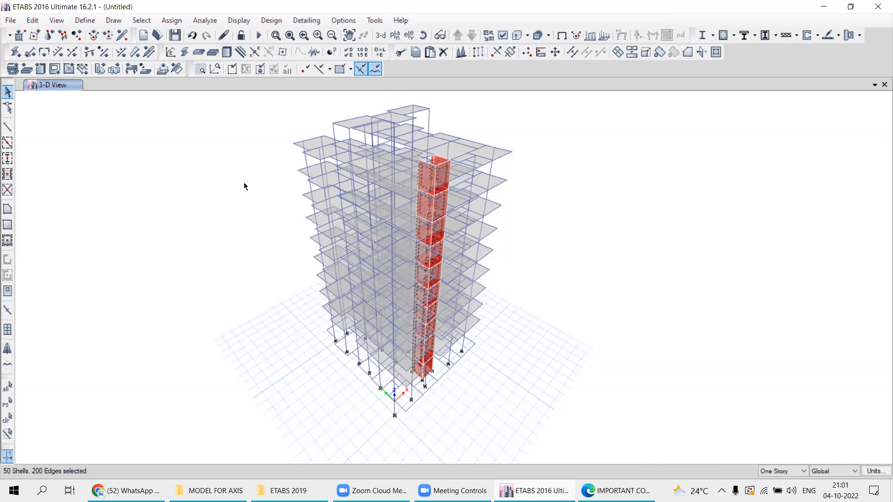
{"action": "left_click", "coordinate": [7, 421]}
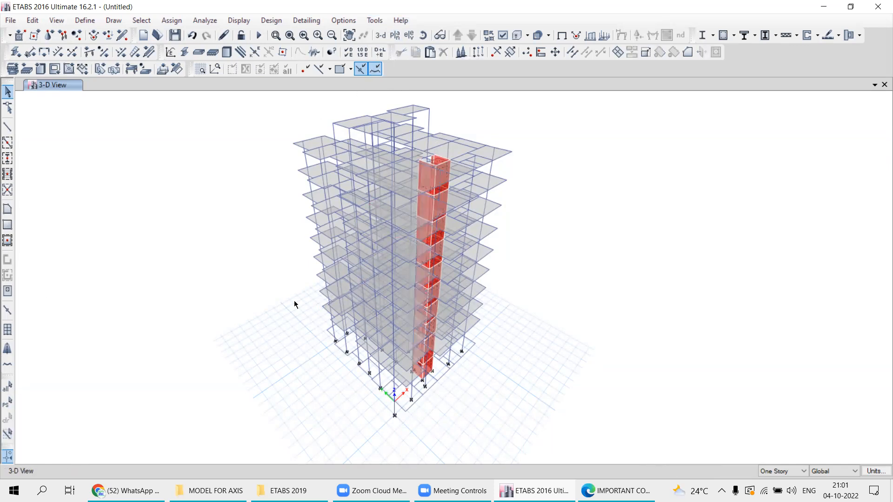
- Open the plan view of the 3RD story
{"action": "left_click", "coordinate": [395, 36]}
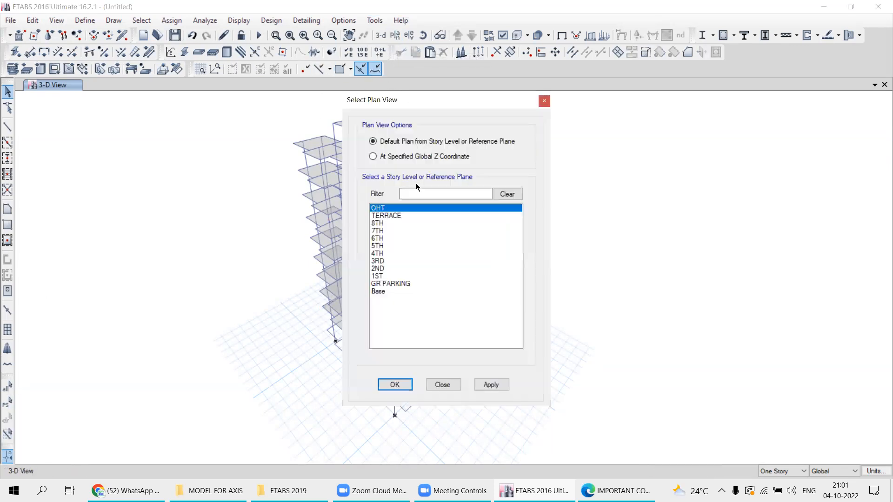
{"action": "left_click", "coordinate": [380, 261]}
{"action": "left_click", "coordinate": [501, 386]}
{"action": "left_click", "coordinate": [442, 385]}
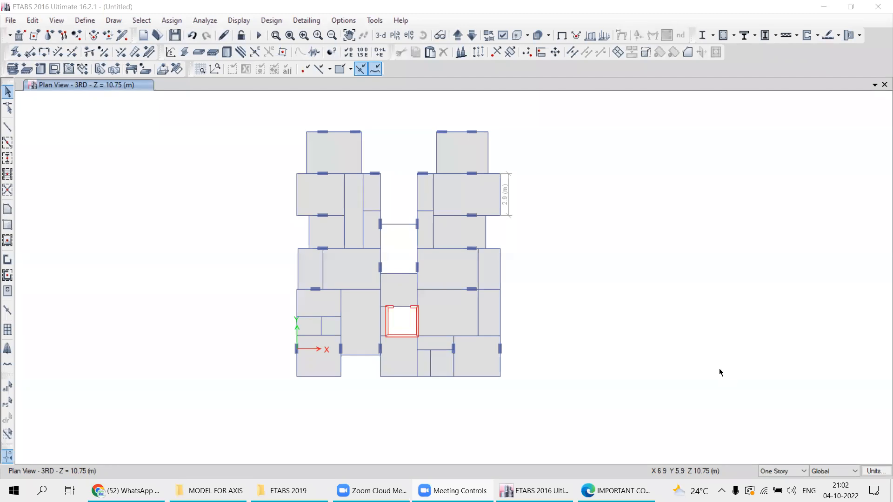
- Select all beams by object type while in the 3RD story plan
{"action": "left_click", "coordinate": [135, 20]}
{"action": "mouse_move", "coordinate": [151, 37]}
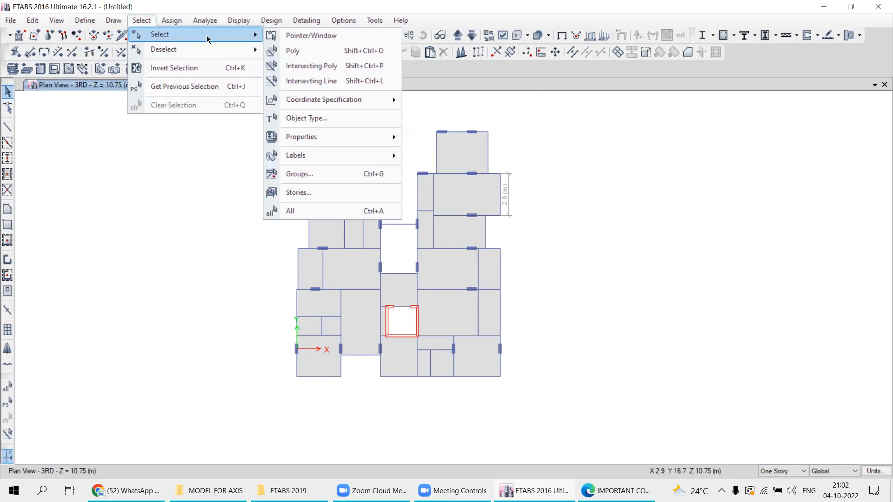
{"action": "left_click", "coordinate": [328, 120]}
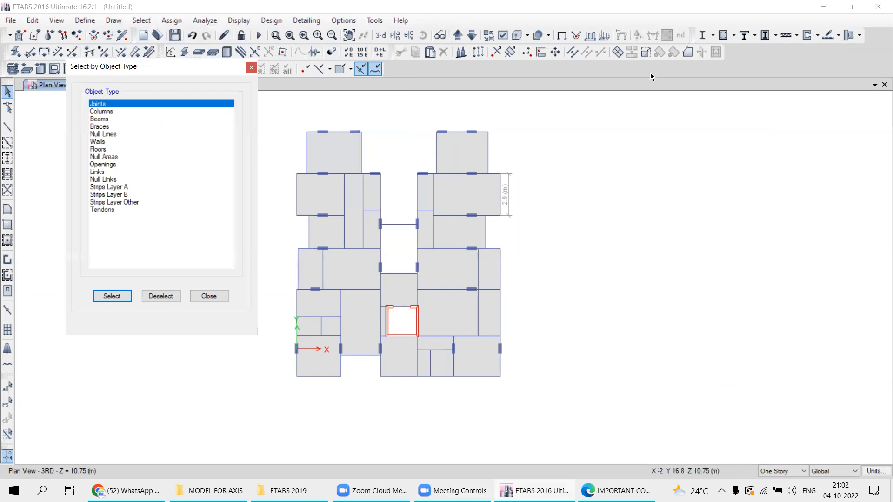
{"action": "left_click_drag", "start_coordinate": [89, 67], "coordinate": [652, 76]}
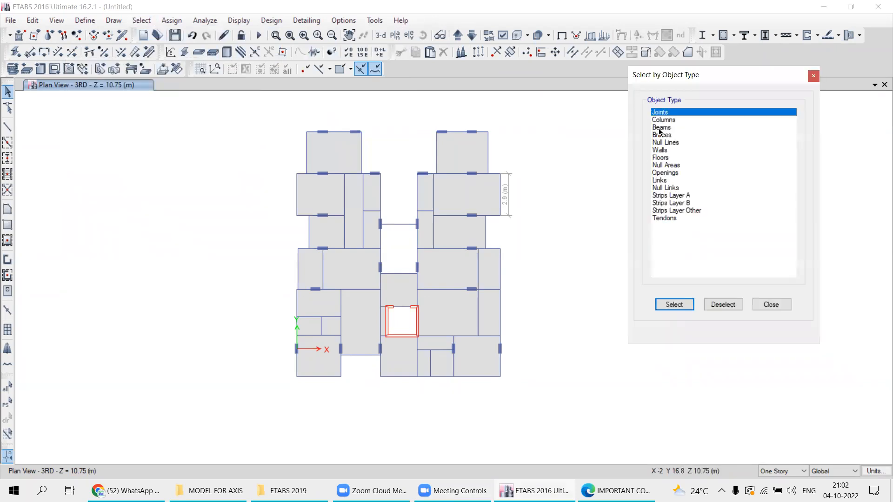
{"action": "left_click", "coordinate": [660, 128]}
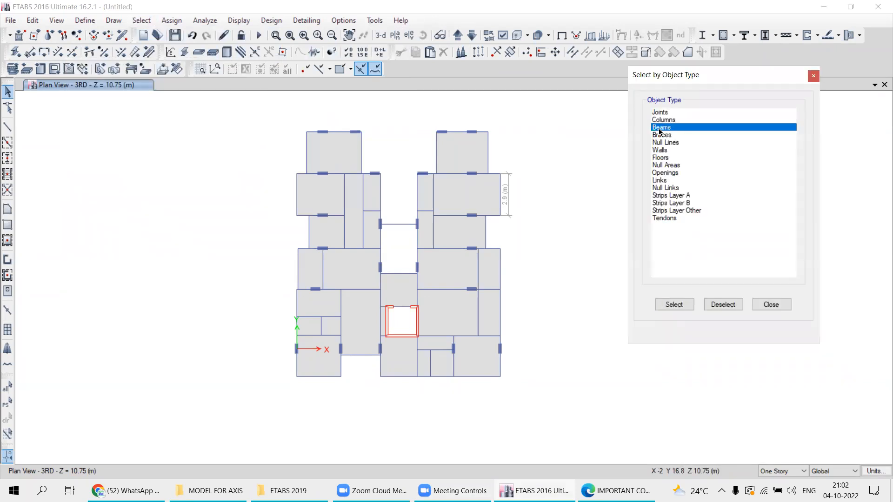
{"action": "left_click", "coordinate": [673, 305]}
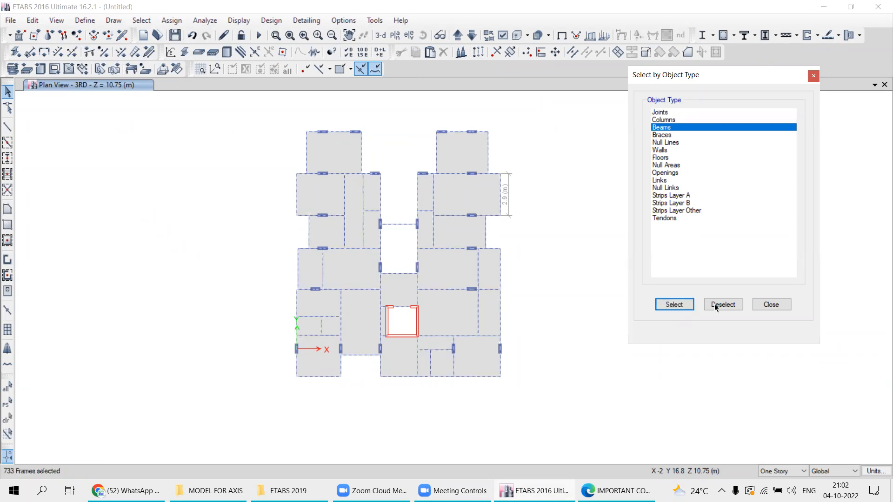
{"action": "left_click", "coordinate": [776, 305]}
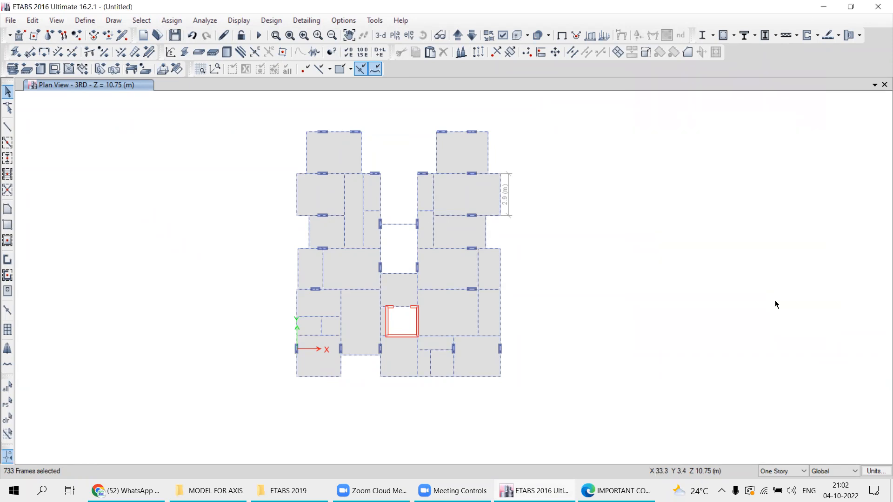
- Examine the extent of the beam selection in the 3-D view and return to the 3RD story plan
{"action": "left_click", "coordinate": [383, 41]}
{"action": "middle_click_drag", "start_coordinate": [453, 303], "coordinate": [426, 251]}
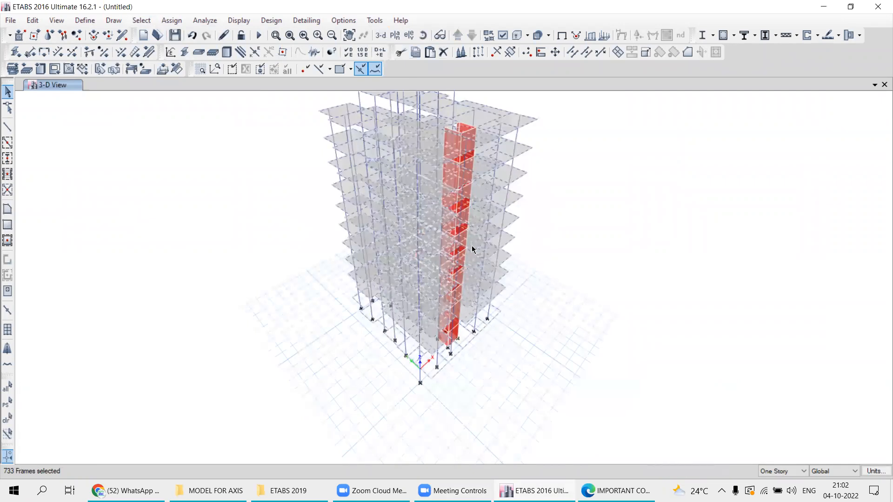
{"action": "left_click", "coordinate": [395, 35]}
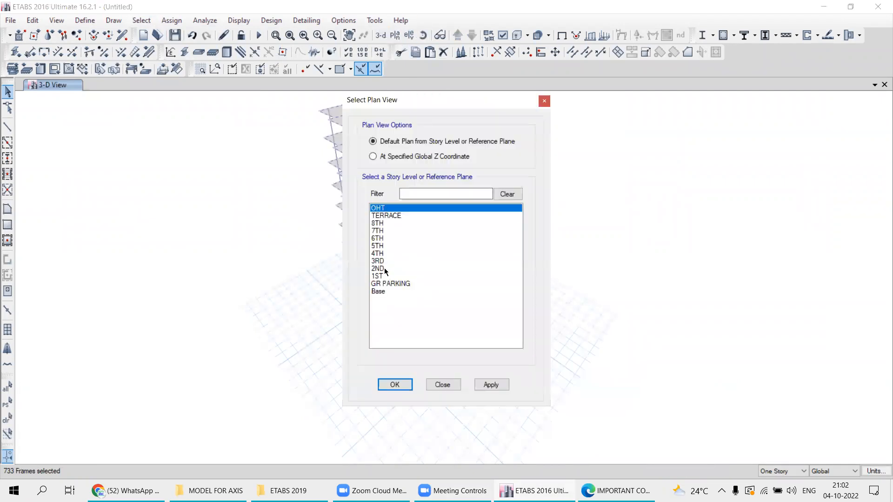
{"action": "left_click", "coordinate": [383, 262]}
{"action": "left_click", "coordinate": [491, 384]}
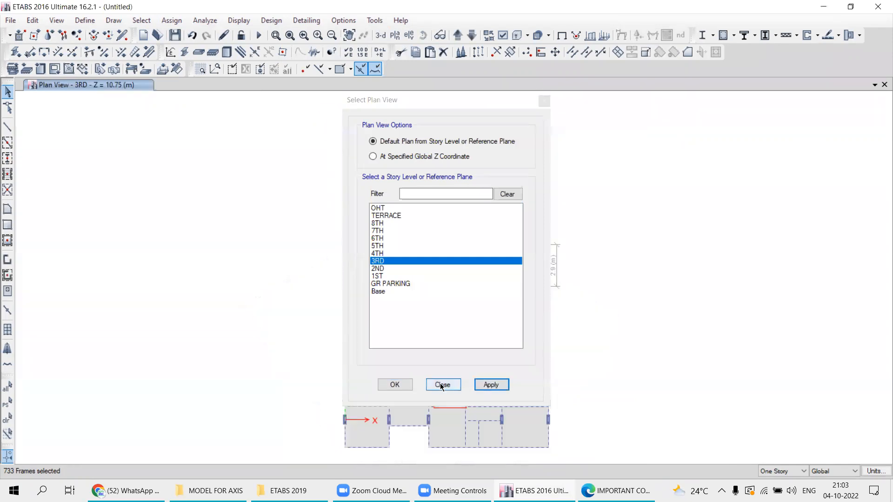
{"action": "left_click", "coordinate": [443, 385]}
{"action": "middle_click_drag", "start_coordinate": [275, 296], "coordinate": [291, 236]}
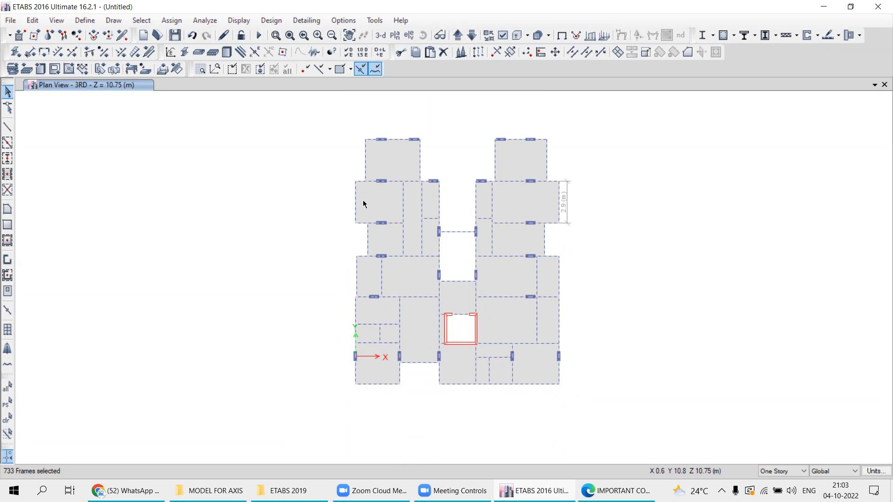
- Deselect all beams by object type
{"action": "left_click", "coordinate": [140, 21]}
{"action": "mouse_move", "coordinate": [148, 50]}
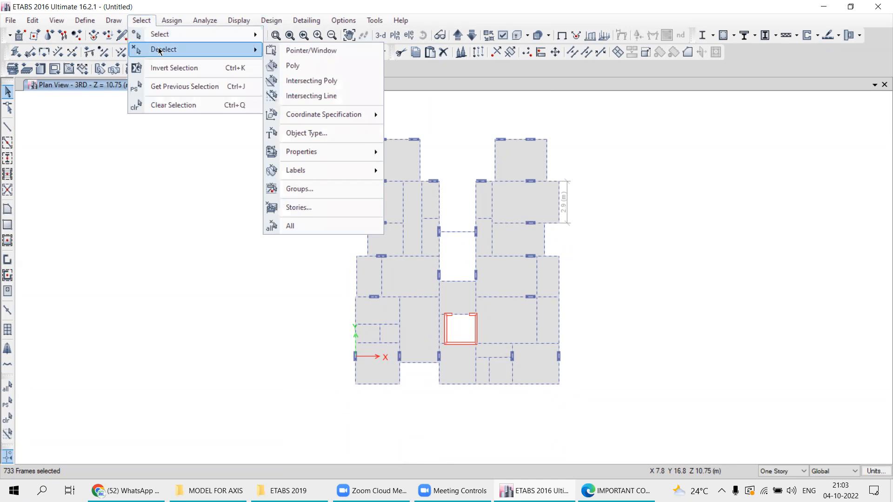
{"action": "left_click", "coordinate": [300, 140]}
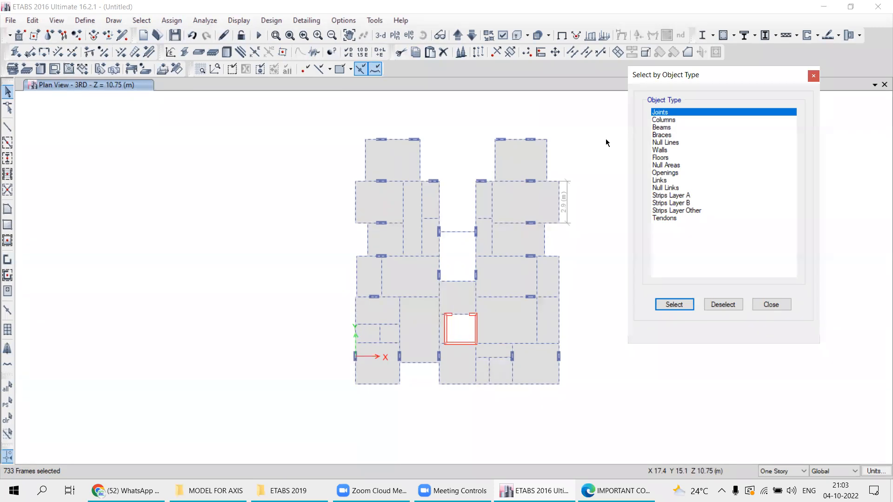
{"action": "left_click", "coordinate": [661, 127]}
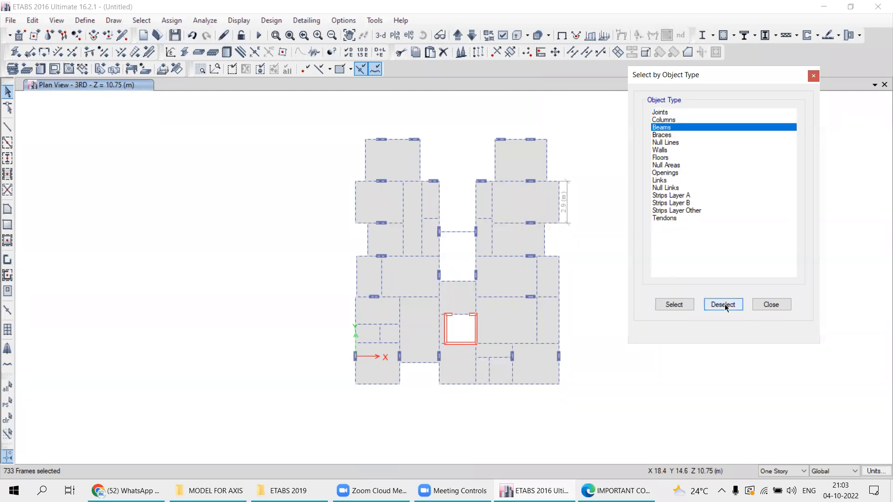
{"action": "left_click", "coordinate": [724, 305]}
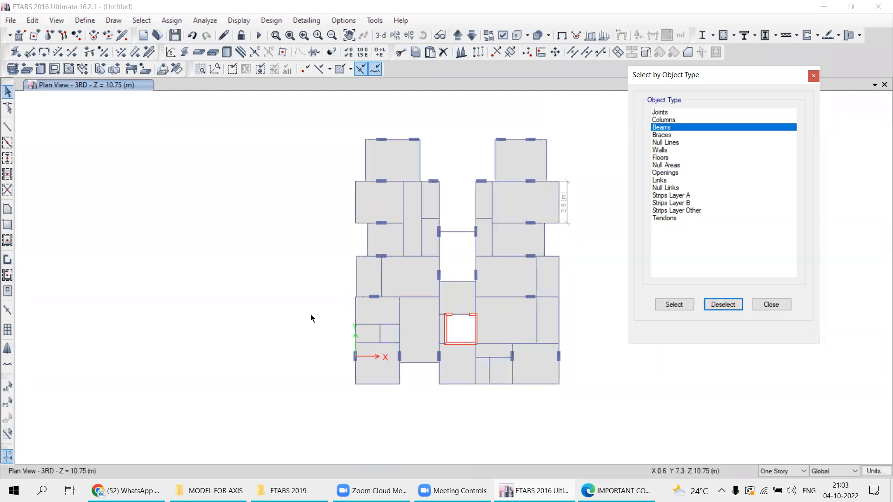
- Examine the model in the 3-D view after the beam deselection and close the selection by object type
{"action": "left_click", "coordinate": [381, 36]}
{"action": "middle_click_drag", "start_coordinate": [385, 311], "coordinate": [321, 298]}
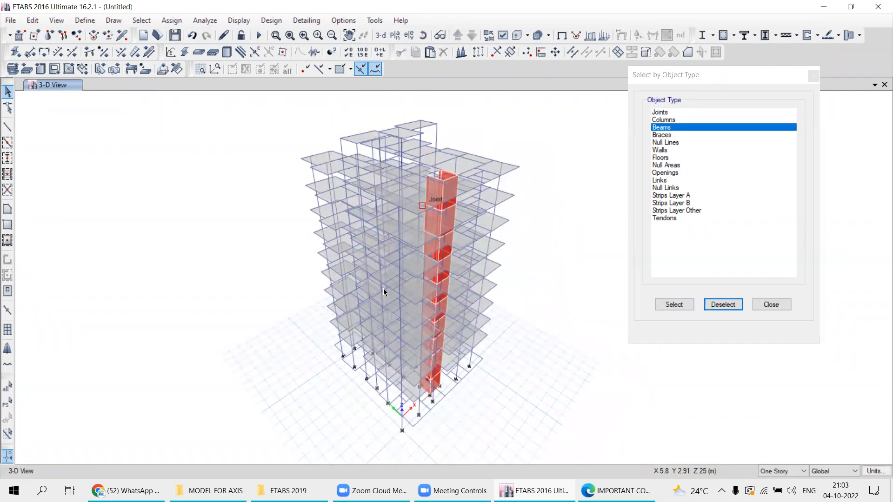
{"action": "left_click_drag", "start_coordinate": [739, 78], "coordinate": [666, 100]}
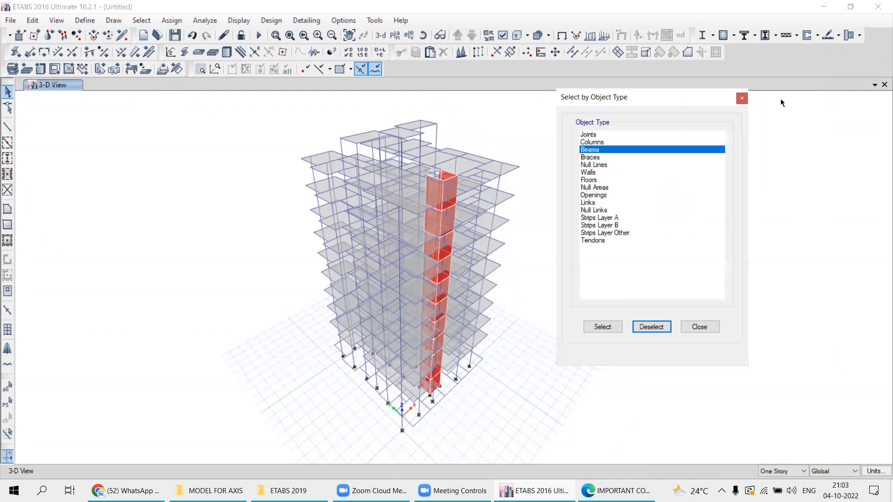
{"action": "left_click", "coordinate": [741, 99]}
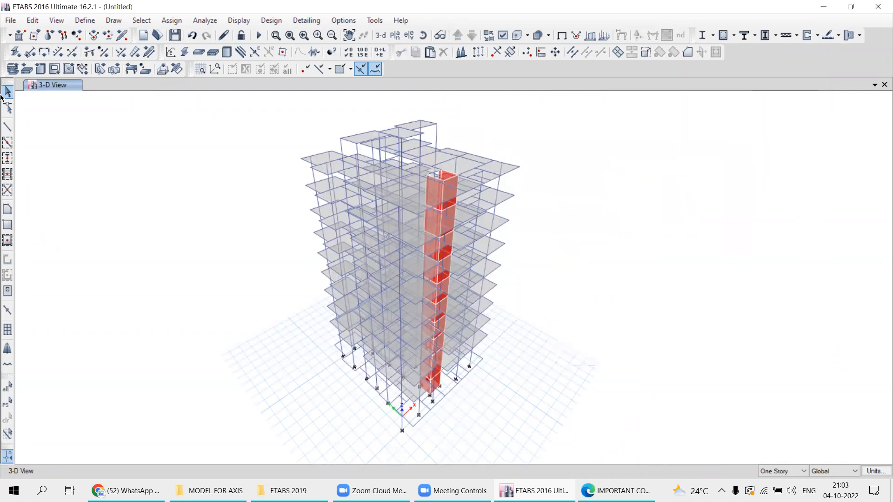
- Open the plan view of the 3RD story
{"action": "left_click", "coordinate": [395, 35]}
{"action": "left_click", "coordinate": [383, 261]}
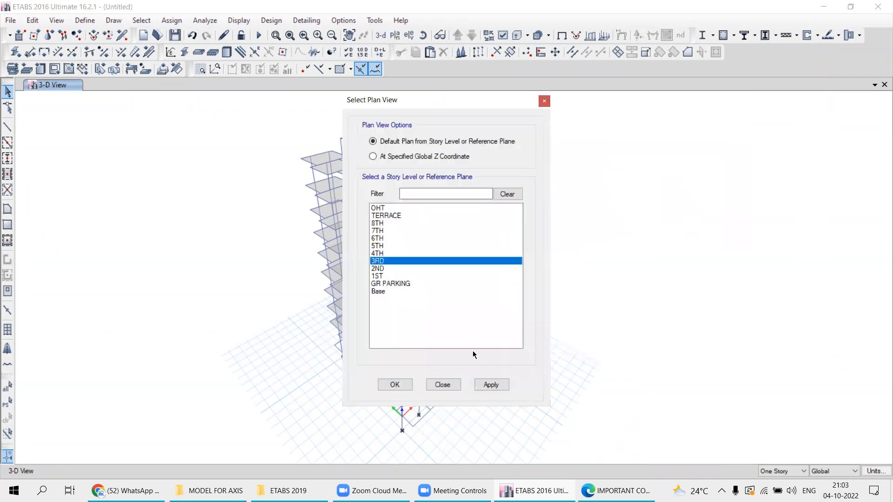
{"action": "left_click", "coordinate": [489, 385]}
{"action": "left_click", "coordinate": [443, 384]}
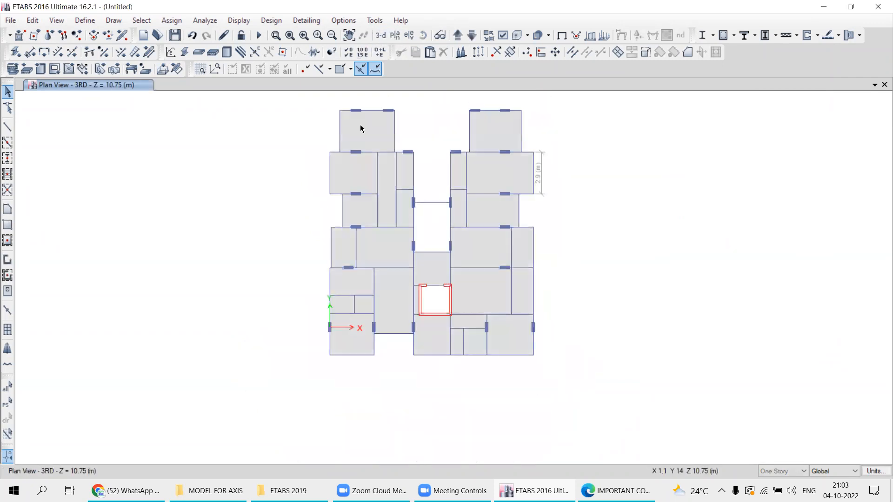
- Select three outer beams one by one around the plan's upper-left rooms and deselect them individually
{"action": "left_click", "coordinate": [371, 111]}
{"action": "left_click", "coordinate": [339, 139]}
{"action": "left_click", "coordinate": [329, 181]}
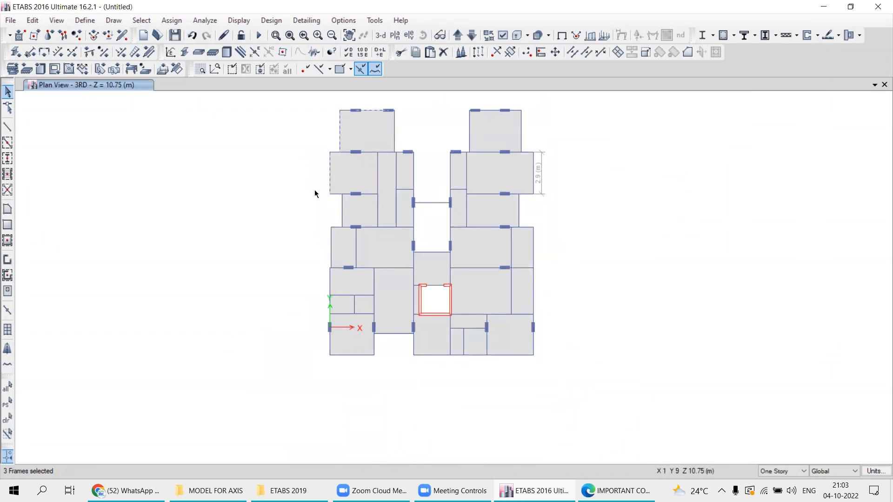
{"action": "left_click", "coordinate": [330, 179]}
{"action": "left_click", "coordinate": [339, 128]}
{"action": "left_click", "coordinate": [367, 110]}
- Select everything in the 3RD story plan with a window around the whole plan and clear the selection
{"action": "left_click_drag", "start_coordinate": [277, 98], "coordinate": [597, 388]}
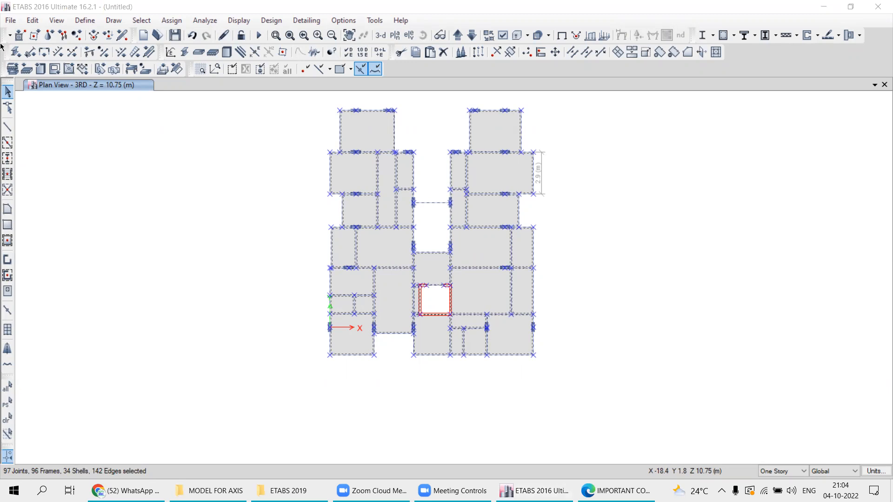
{"action": "left_click", "coordinate": [8, 418]}
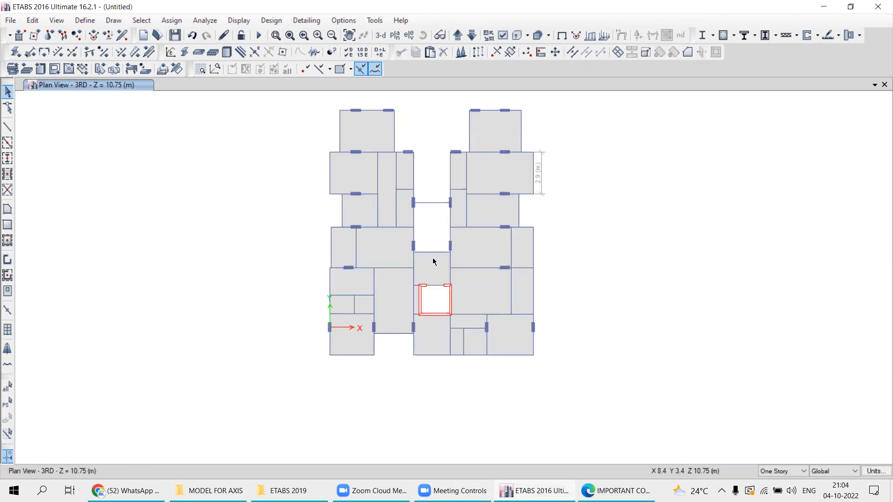
{"action": "middle_click_drag", "start_coordinate": [413, 257], "coordinate": [413, 263]}
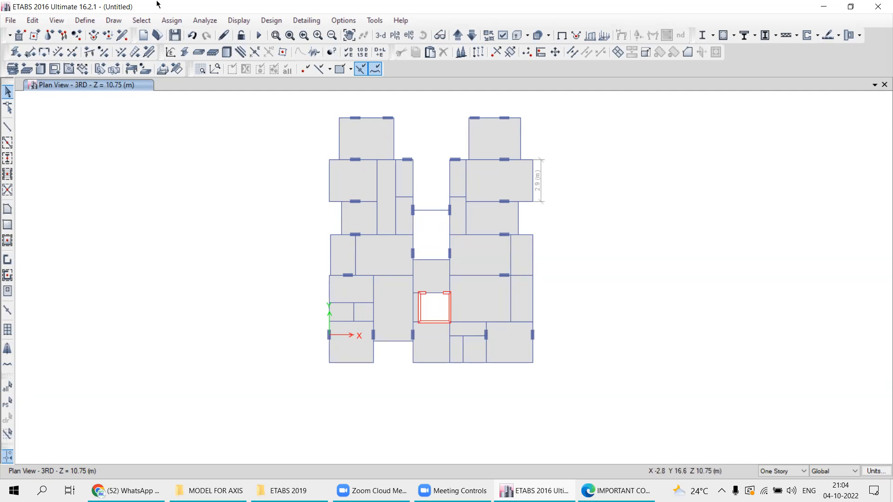
- Select all beams of the model by object type
{"action": "left_click", "coordinate": [142, 22]}
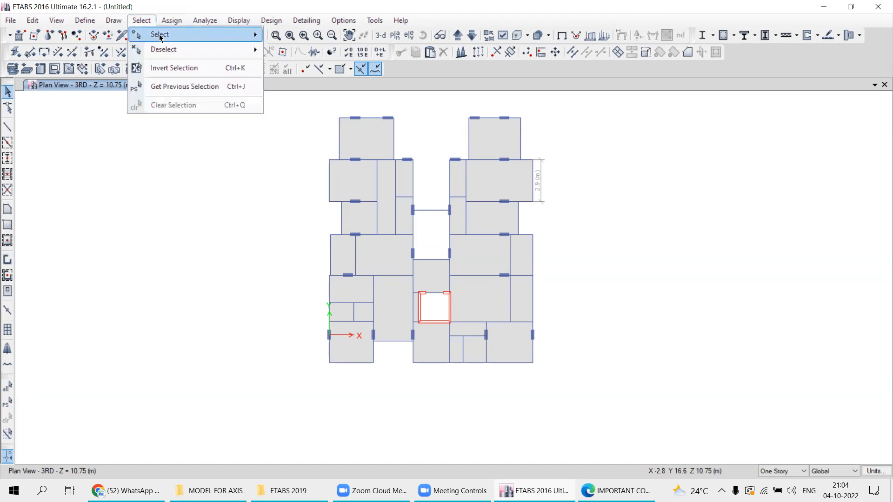
{"action": "mouse_move", "coordinate": [160, 35]}
{"action": "left_click", "coordinate": [289, 121]}
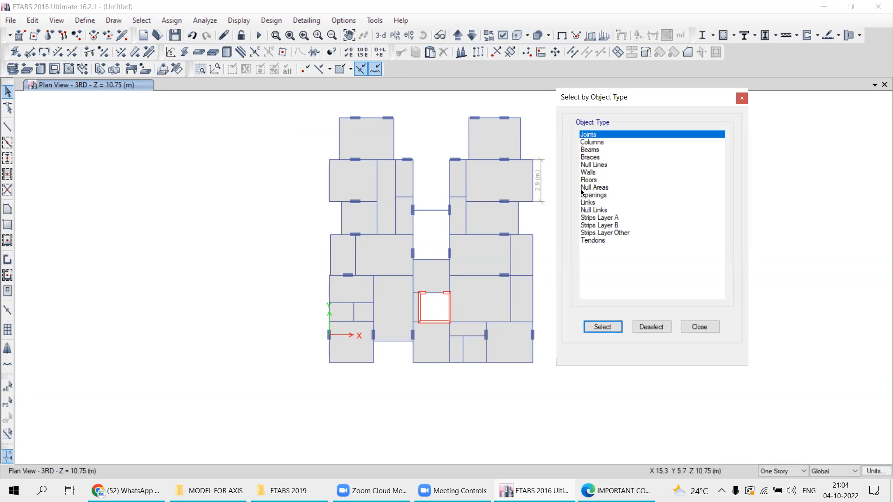
{"action": "left_click", "coordinate": [587, 150]}
{"action": "left_click", "coordinate": [600, 328]}
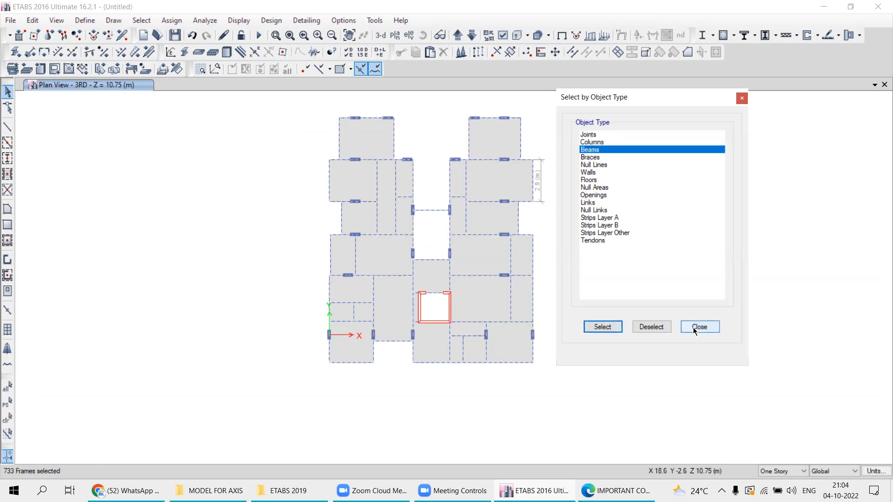
{"action": "left_click", "coordinate": [694, 329]}
- In the 3-D view, deselect the beams by story on OHT through 4TH and 2ND through Base, leaving out 3RD
{"action": "left_click", "coordinate": [381, 35]}
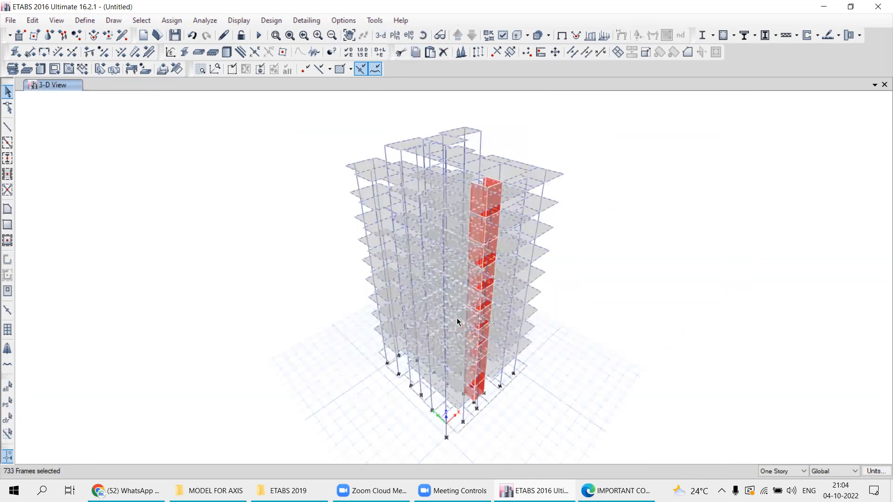
{"action": "left_click", "coordinate": [137, 22]}
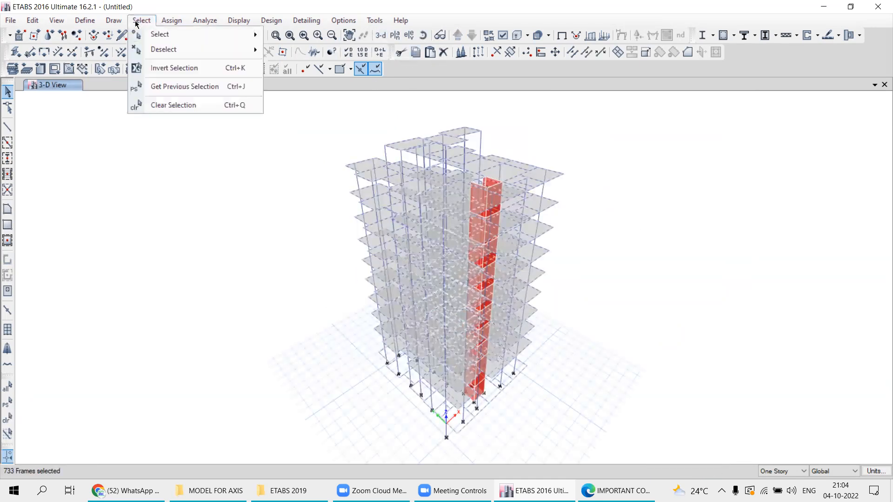
{"action": "mouse_move", "coordinate": [165, 51]}
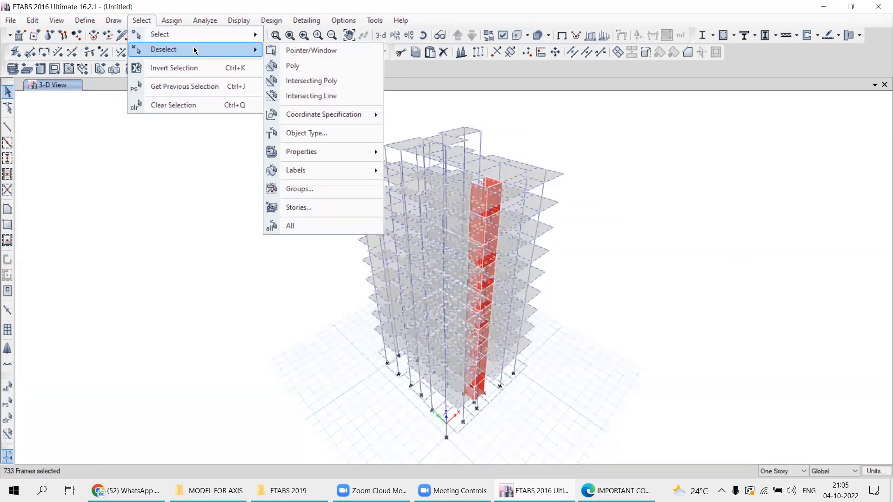
{"action": "left_click", "coordinate": [299, 209]}
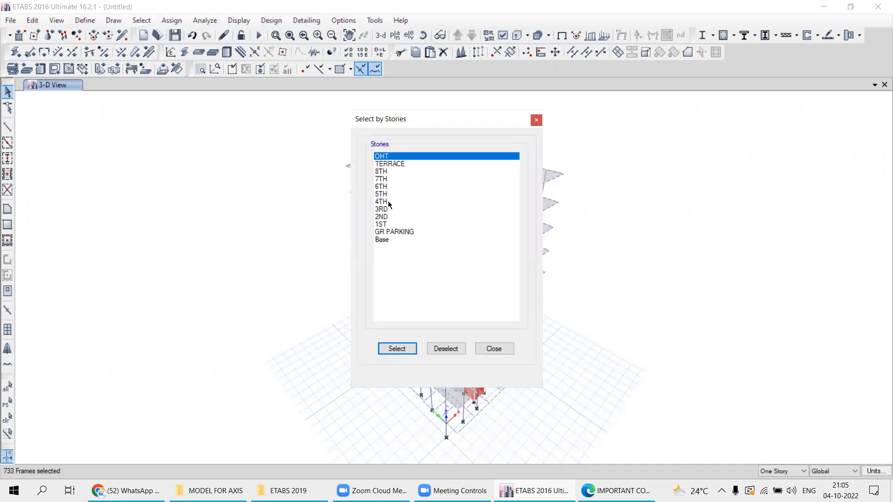
{"action": "left_click_drag", "start_coordinate": [383, 202], "coordinate": [384, 157]}
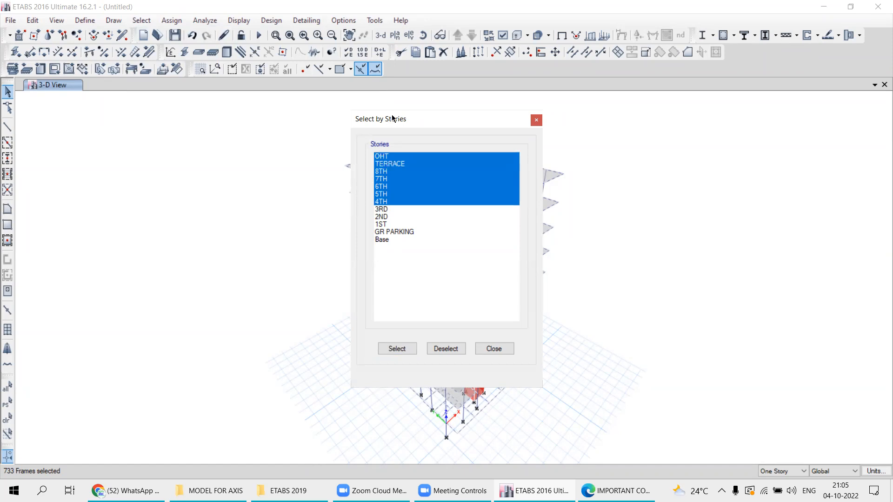
{"action": "left_click_drag", "start_coordinate": [378, 120], "coordinate": [92, 82]}
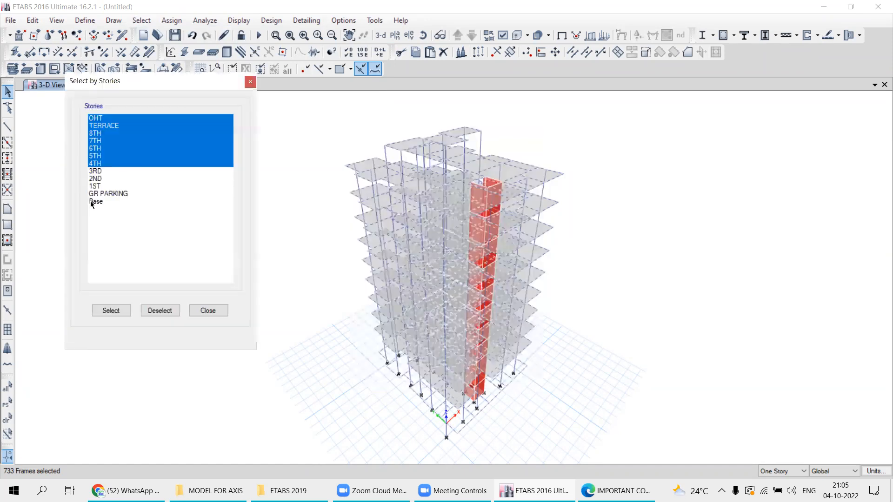
{"action": "left_click_drag", "start_coordinate": [94, 179], "coordinate": [97, 205], "text": "ctrl"}
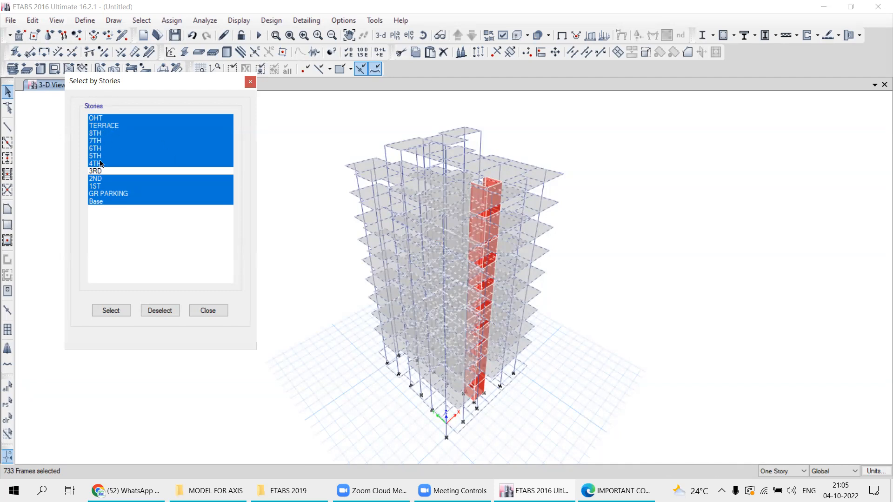
{"action": "left_click", "coordinate": [154, 311]}
{"action": "left_click", "coordinate": [151, 311]}
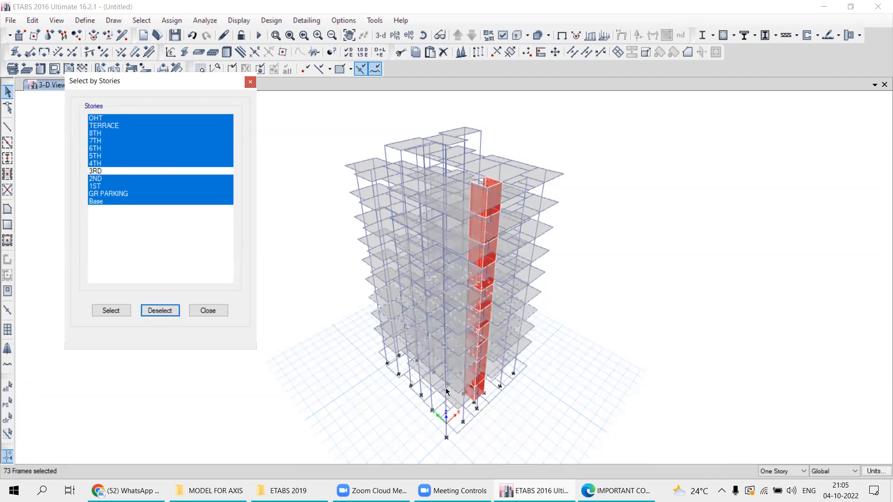
- Inspect the remaining beam selection in the 3-D view and in the 3RD story plan
{"action": "scroll", "coordinate": [370, 203], "scroll_direction": "up", "scroll_amount": 5}
{"action": "left_click", "coordinate": [360, 175]}
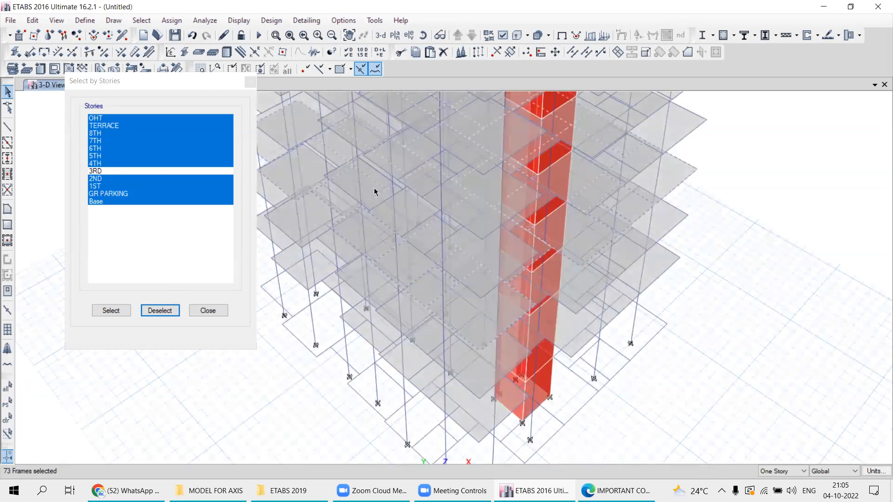
{"action": "scroll", "coordinate": [405, 186], "scroll_direction": "down", "scroll_amount": 5}
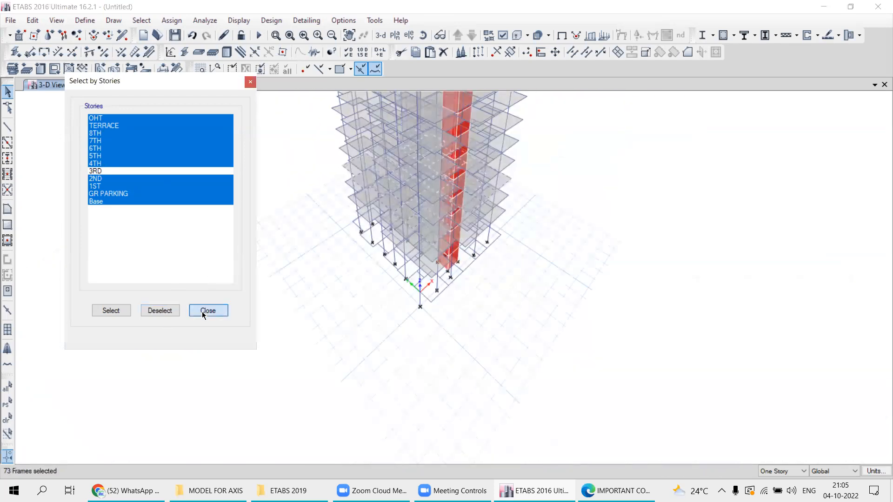
{"action": "left_click", "coordinate": [207, 312]}
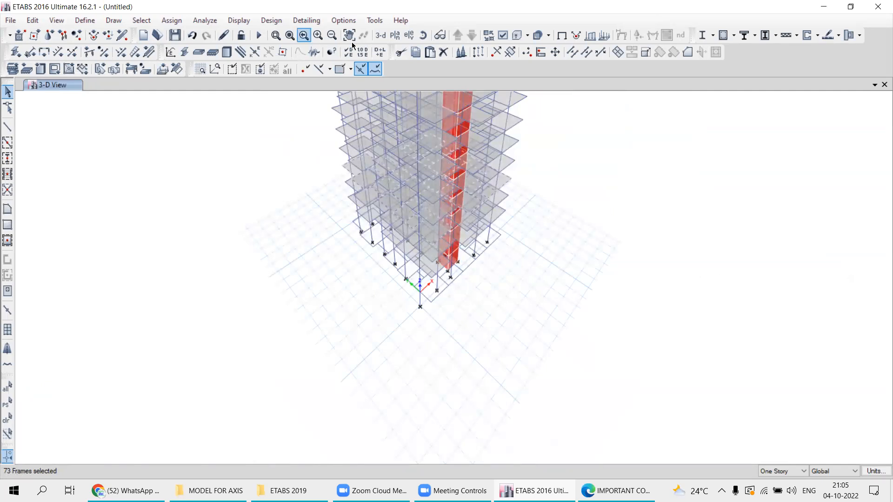
{"action": "left_click", "coordinate": [393, 39]}
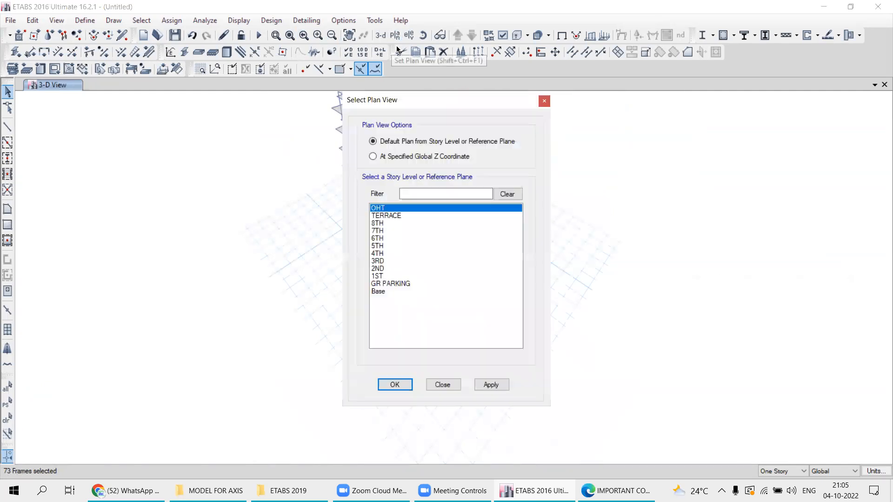
{"action": "left_click", "coordinate": [378, 262]}
{"action": "left_click", "coordinate": [455, 387]}
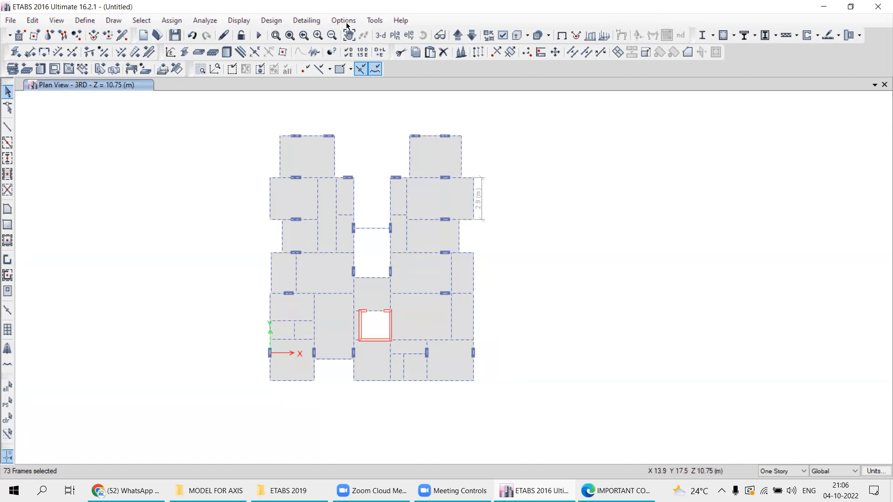
- Return to the 3-D view of the whole building and clear the beam selection
{"action": "left_click", "coordinate": [380, 36]}
{"action": "middle_click_drag", "start_coordinate": [368, 256], "coordinate": [292, 158]}
{"action": "middle_click_drag", "start_coordinate": [331, 244], "coordinate": [317, 317]}
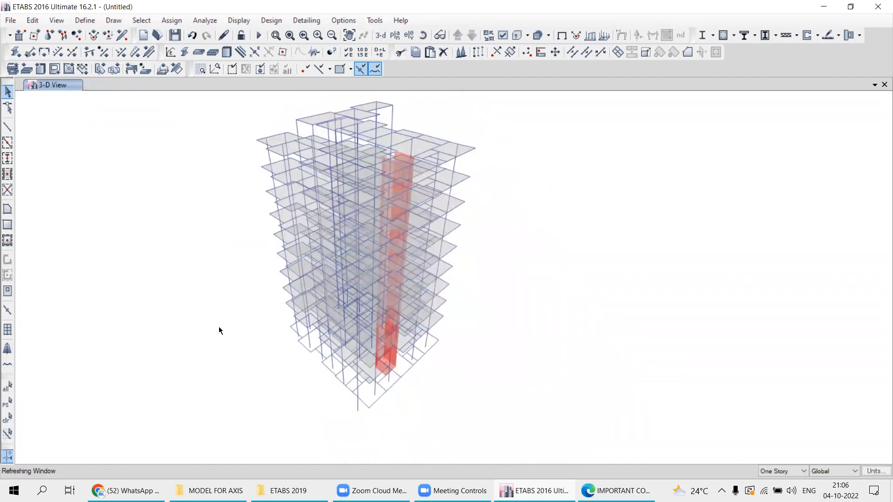
{"action": "left_click", "coordinate": [8, 419]}
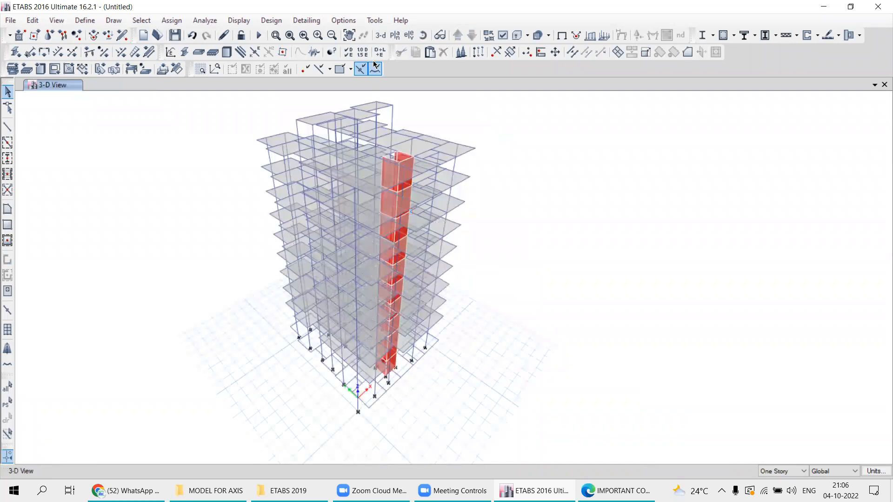
- Open the plan view of the 6TH story and centre the plan in the window
{"action": "left_click", "coordinate": [395, 36]}
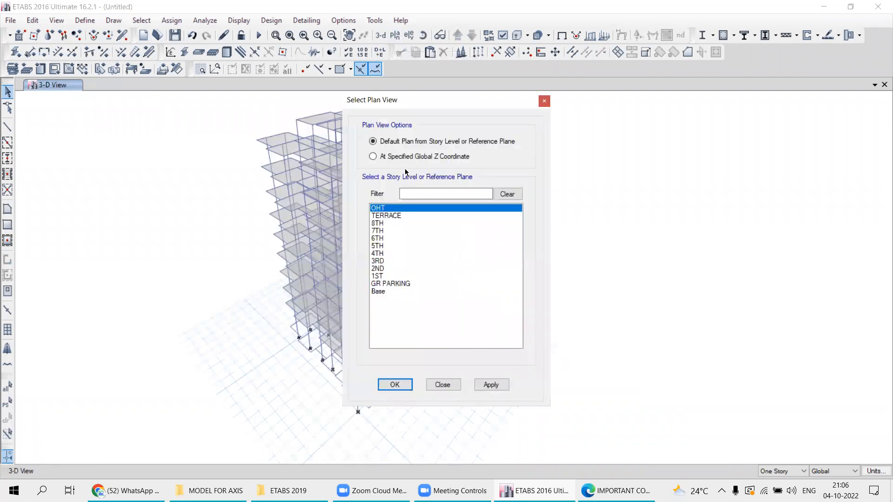
{"action": "left_click", "coordinate": [381, 238]}
{"action": "left_click", "coordinate": [484, 389]}
{"action": "left_click", "coordinate": [394, 385]}
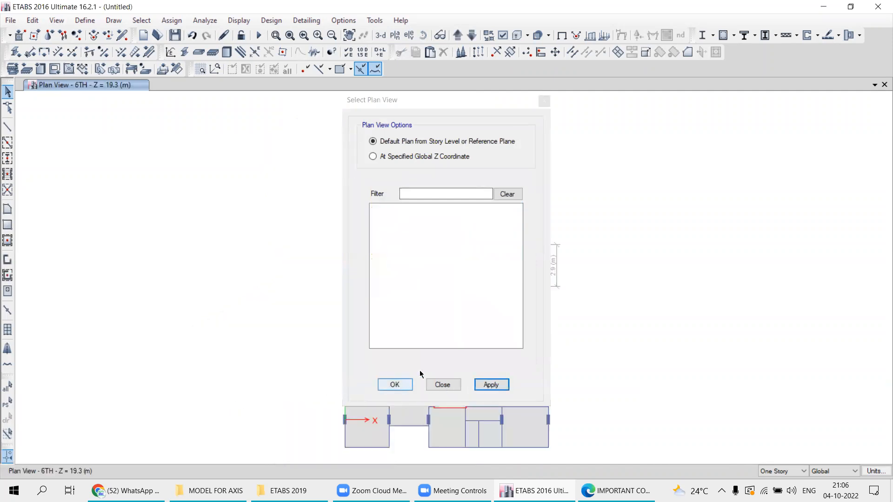
{"action": "scroll", "coordinate": [437, 233], "scroll_direction": "up", "scroll_amount": 5}
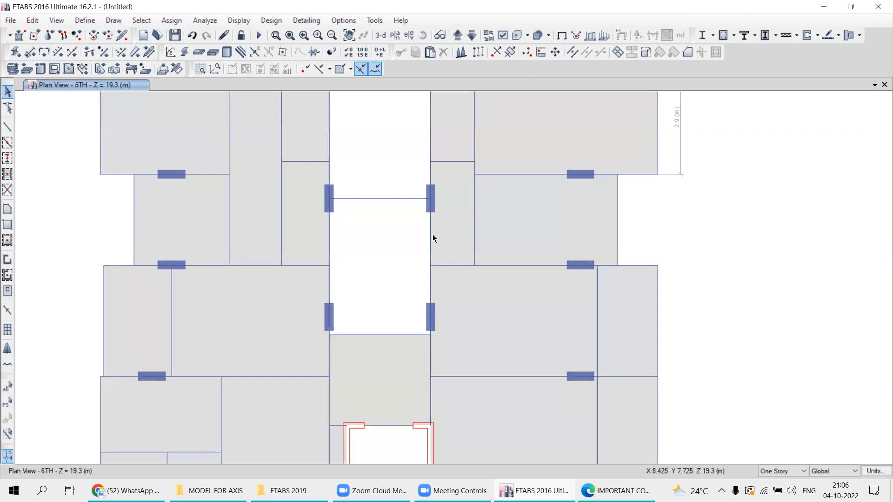
{"action": "scroll", "coordinate": [433, 235], "scroll_direction": "down", "scroll_amount": 5}
{"action": "middle_click_drag", "start_coordinate": [437, 261], "coordinate": [401, 245]}
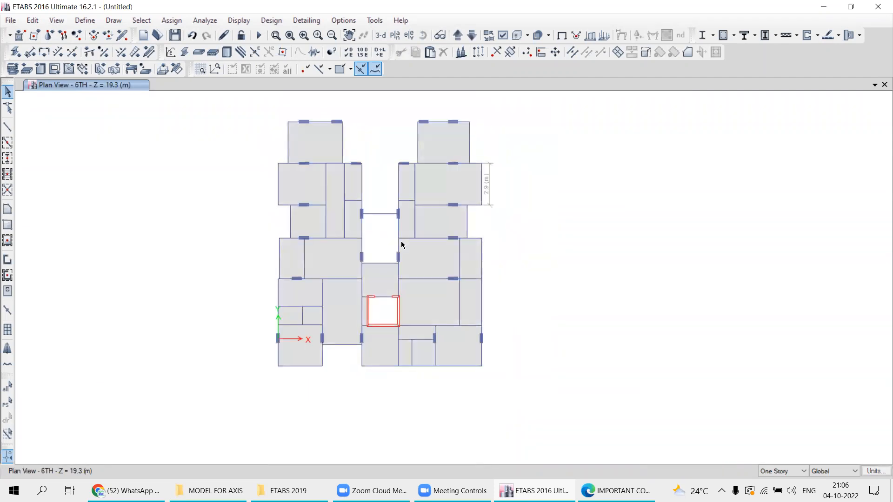
- Select all floors of the model by object type while in the 6TH story plan
{"action": "left_click", "coordinate": [136, 19]}
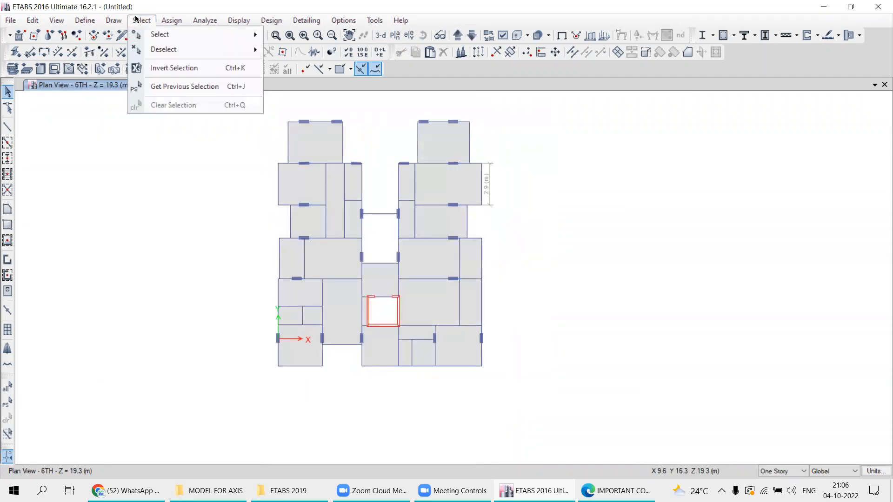
{"action": "mouse_move", "coordinate": [149, 41]}
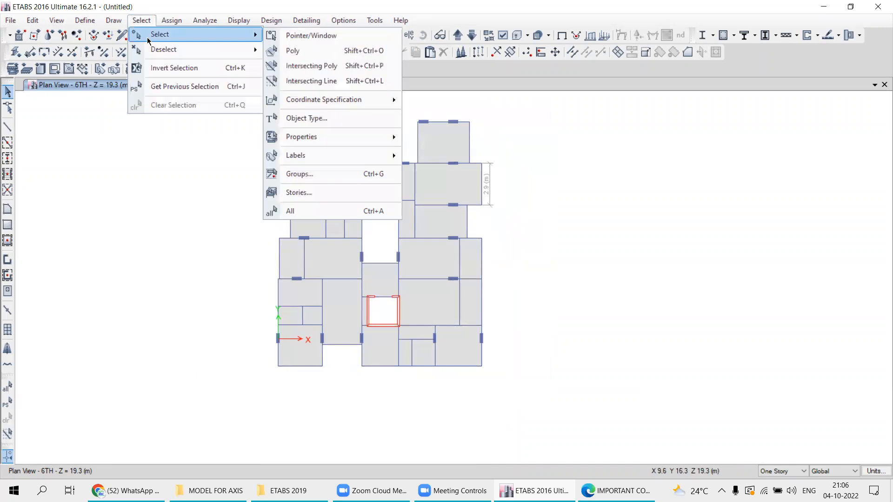
{"action": "left_click", "coordinate": [298, 120]}
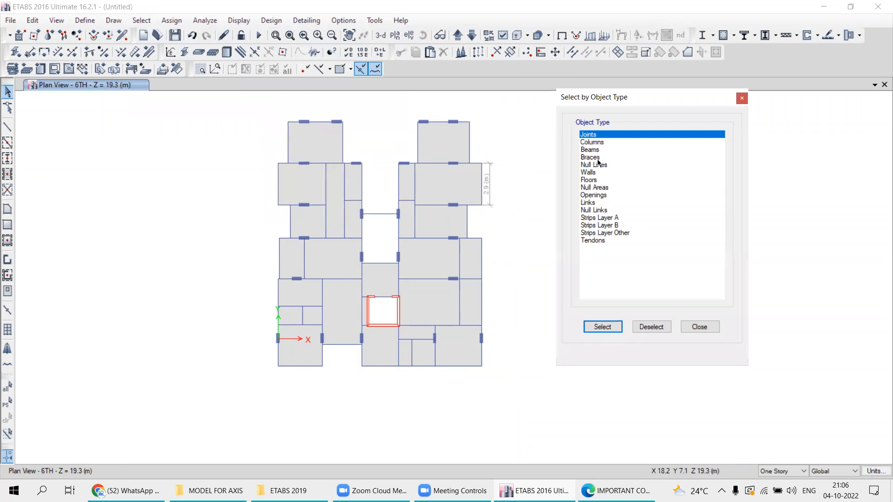
{"action": "left_click", "coordinate": [588, 181]}
{"action": "left_click", "coordinate": [602, 326]}
{"action": "left_click", "coordinate": [699, 327]}
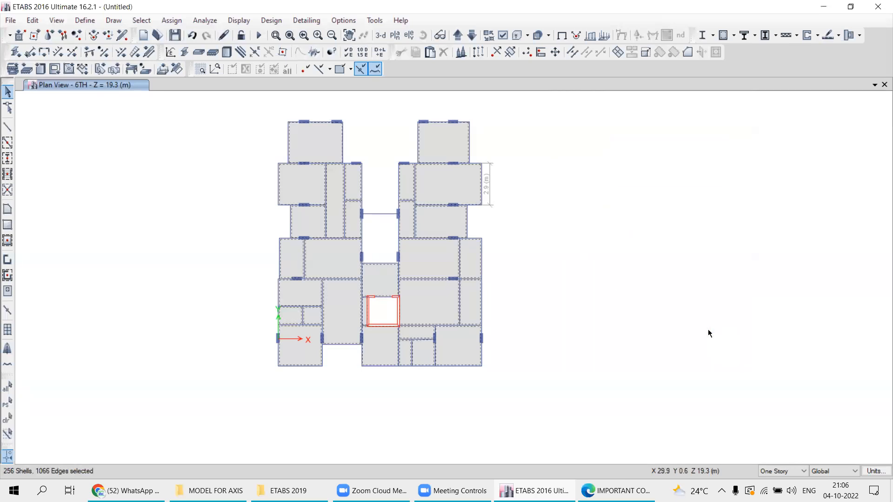
- Switch to the 3-D view and deselect by stories every story except 6TH, keeping only the 6TH story floors selected
{"action": "left_click", "coordinate": [381, 35]}
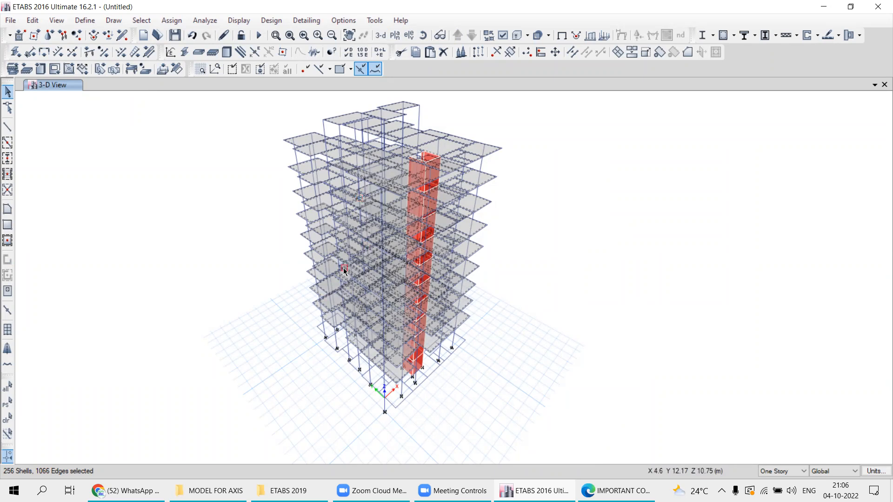
{"action": "left_click", "coordinate": [138, 23]}
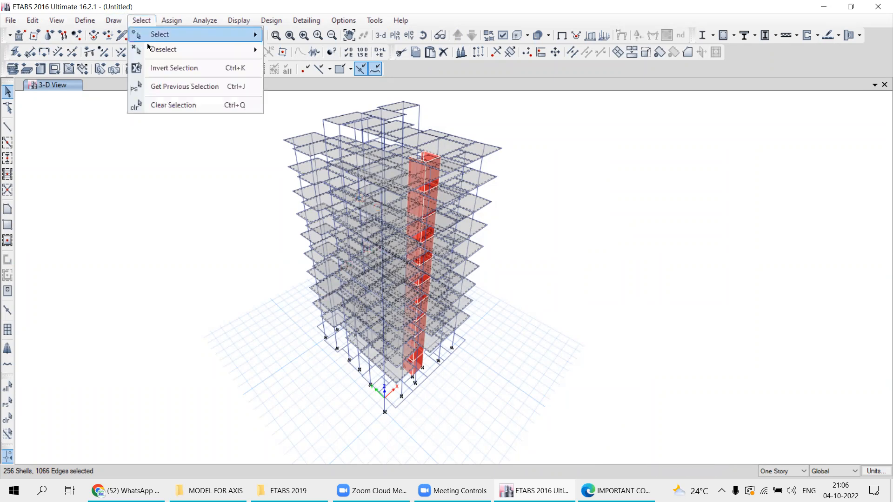
{"action": "mouse_move", "coordinate": [146, 51]}
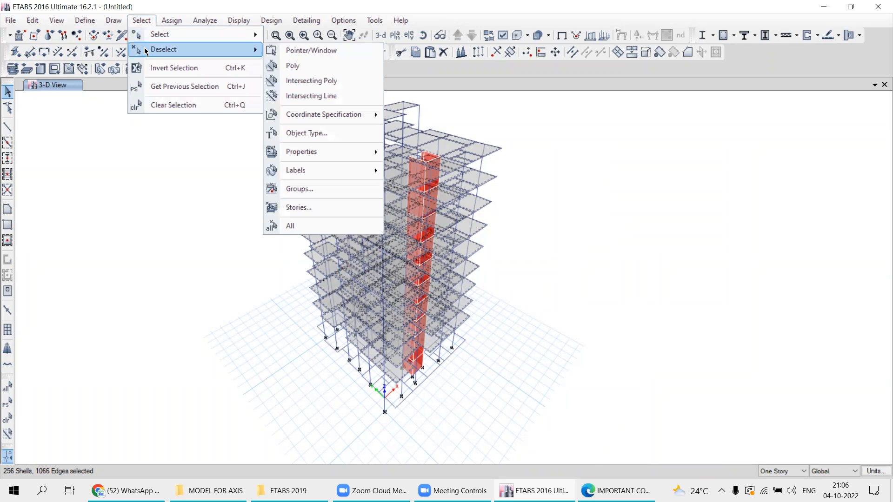
{"action": "left_click", "coordinate": [285, 209]}
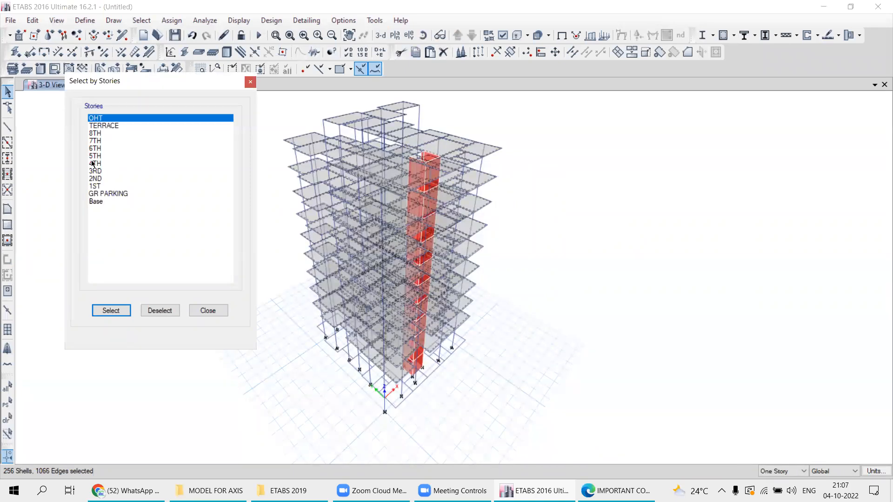
{"action": "mouse_move", "coordinate": [95, 157]}
{"action": "left_mouse_down"}
{"action": "mouse_move", "coordinate": [95, 181]}
{"action": "mouse_move", "coordinate": [95, 172]}
{"action": "left_mouse_up"}
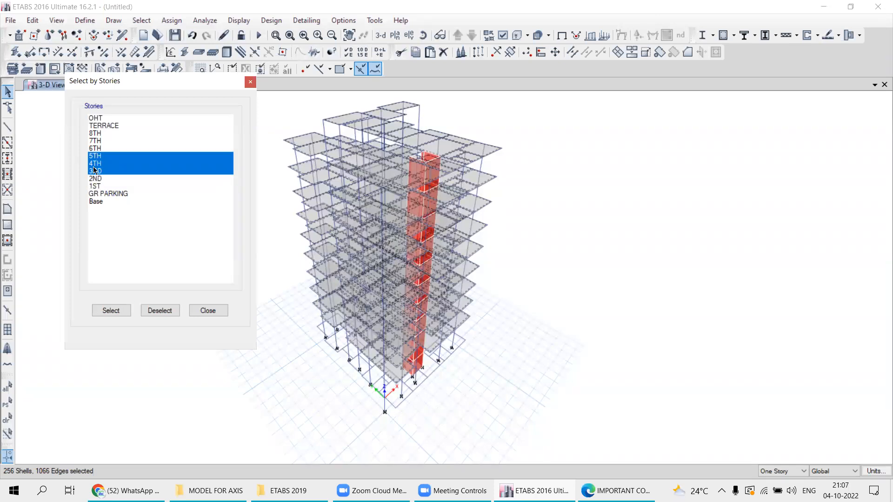
{"action": "left_click_drag", "start_coordinate": [93, 203], "coordinate": [98, 114]}
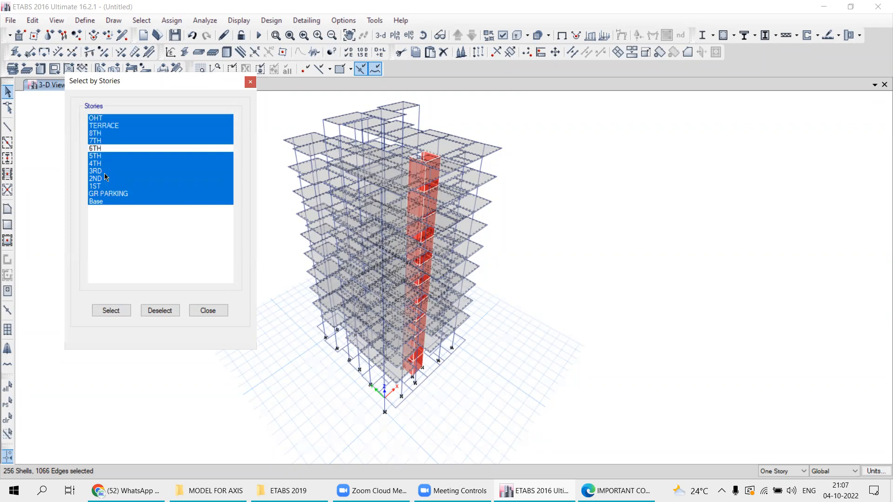
{"action": "left_click", "coordinate": [158, 312]}
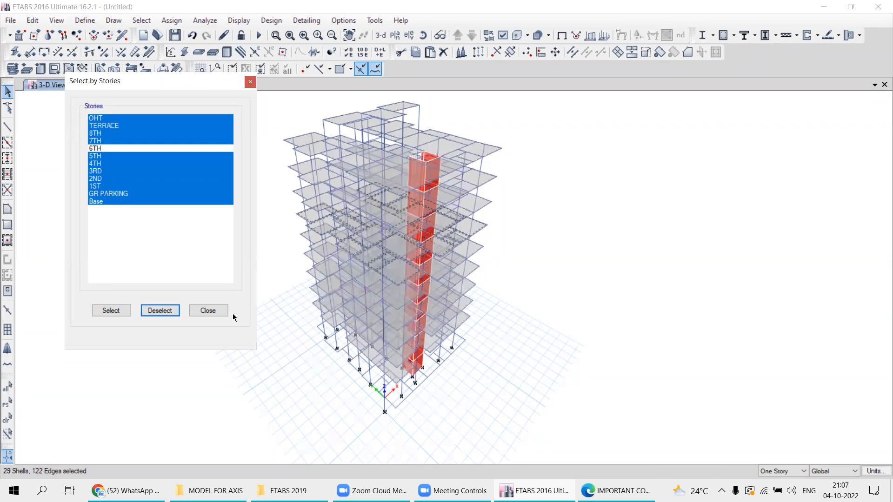
{"action": "left_click", "coordinate": [215, 311]}
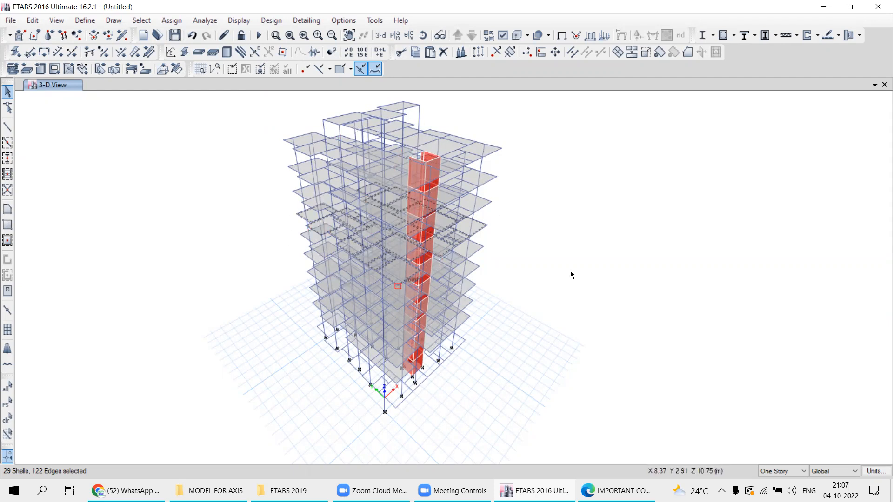
- Show only the selected 6TH story floors in the 3-D view, and restore the display of all objects
{"action": "right_click", "coordinate": [77, 199]}
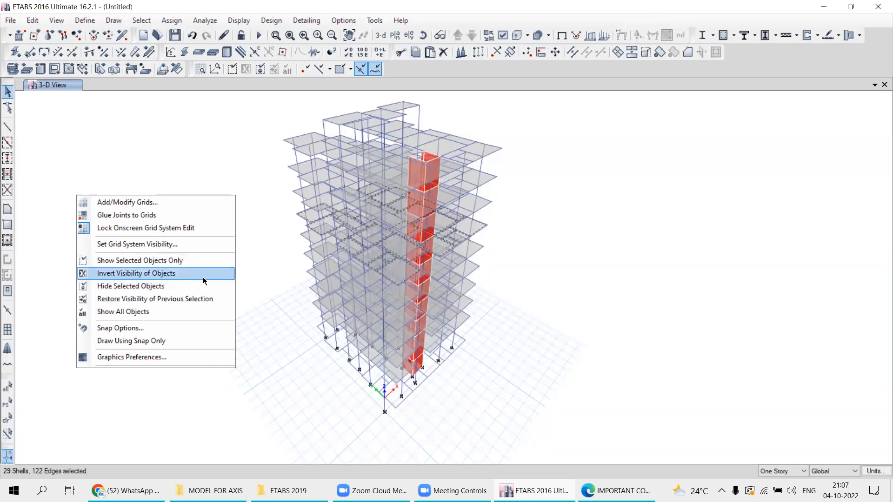
{"action": "left_click", "coordinate": [120, 262]}
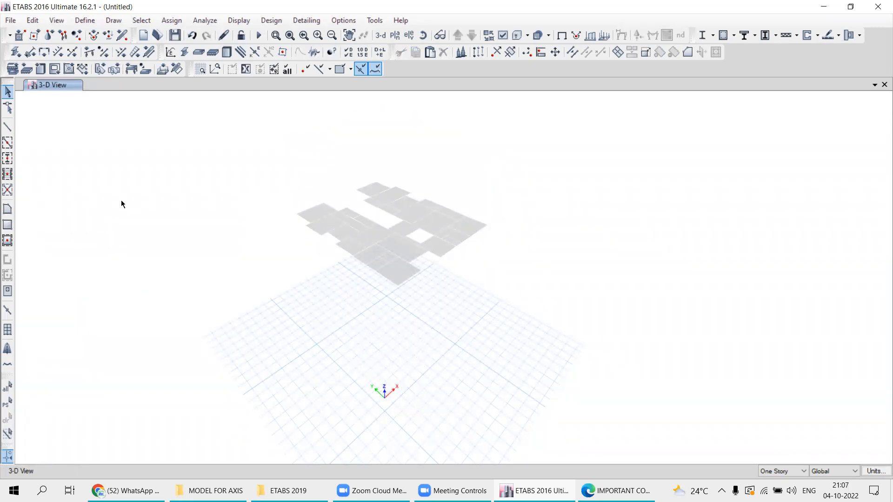
{"action": "right_click", "coordinate": [78, 155]}
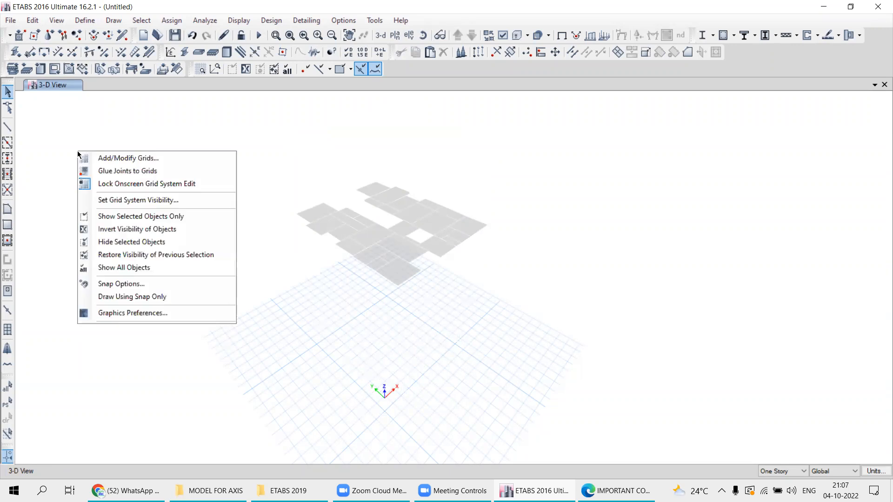
{"action": "left_click", "coordinate": [107, 269]}
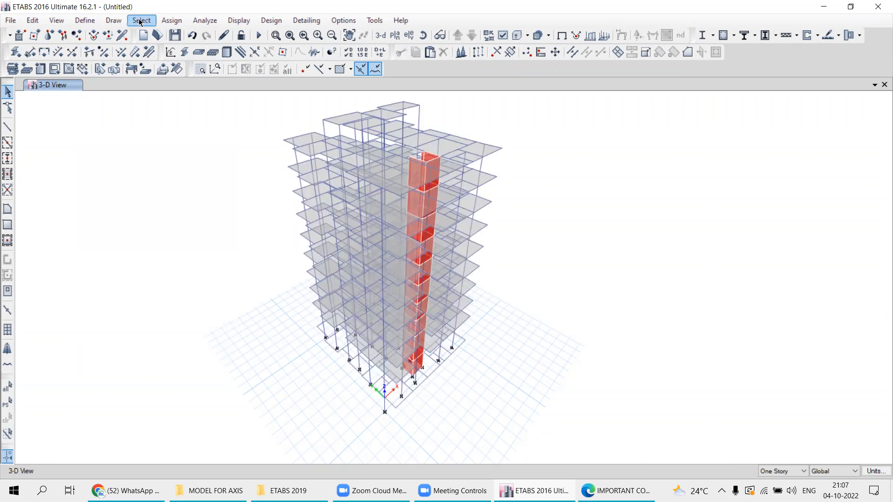
- Open the plan view of the 1ST story and centre the plan in the window
{"action": "middle_click_drag", "start_coordinate": [458, 214], "coordinate": [434, 180]}
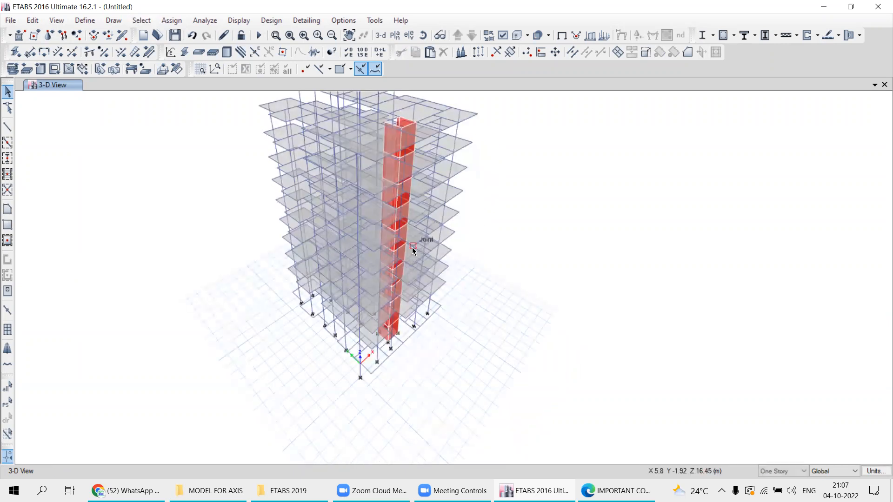
{"action": "left_click", "coordinate": [395, 35]}
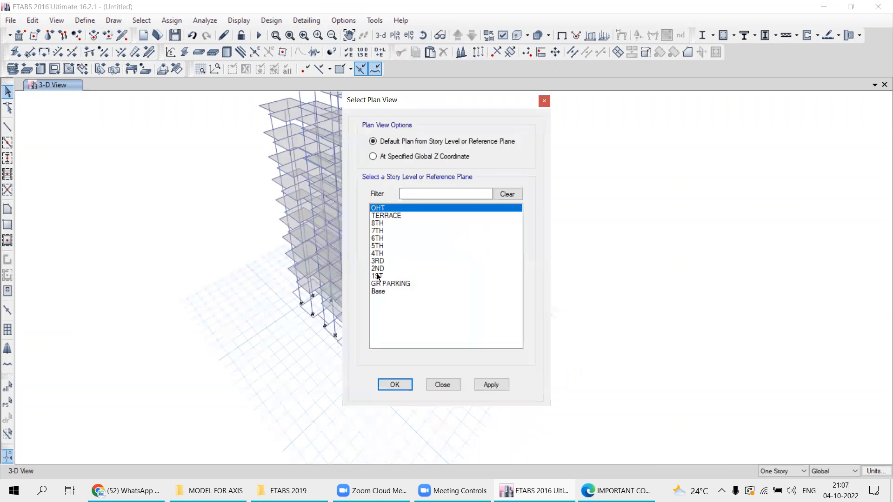
{"action": "left_click", "coordinate": [378, 277]}
{"action": "left_click", "coordinate": [489, 385]}
{"action": "left_click", "coordinate": [443, 384]}
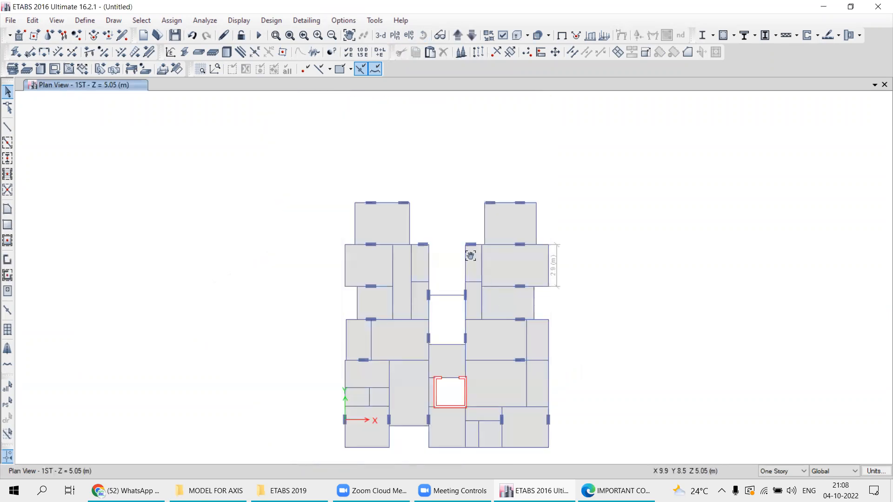
{"action": "middle_click_drag", "start_coordinate": [470, 255], "coordinate": [427, 198]}
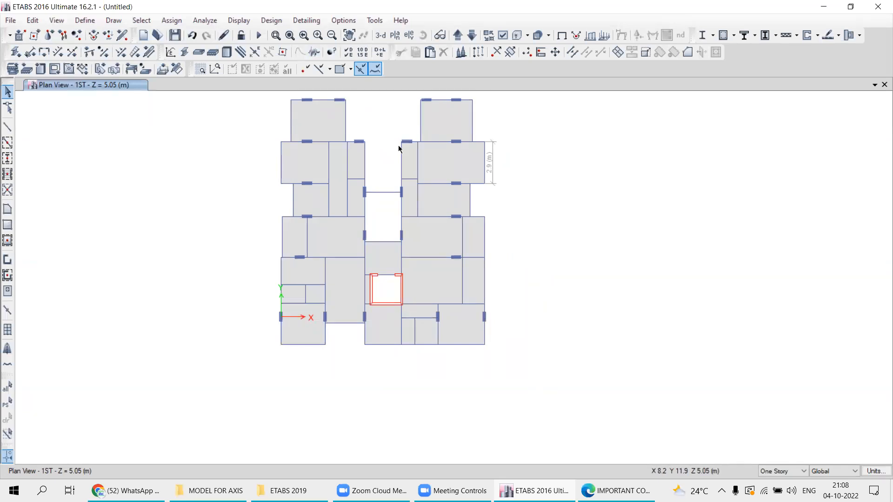
{"action": "middle_click_drag", "start_coordinate": [376, 206], "coordinate": [383, 222]}
- Window-select the entire 1ST story plan, show only the selected objects, and view them in 3-D
{"action": "left_click_drag", "start_coordinate": [210, 107], "coordinate": [568, 397]}
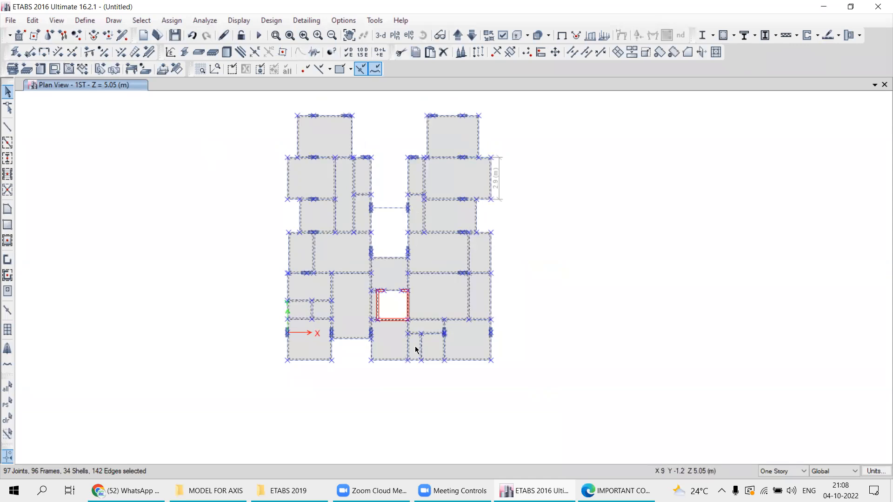
{"action": "right_click", "coordinate": [106, 206]}
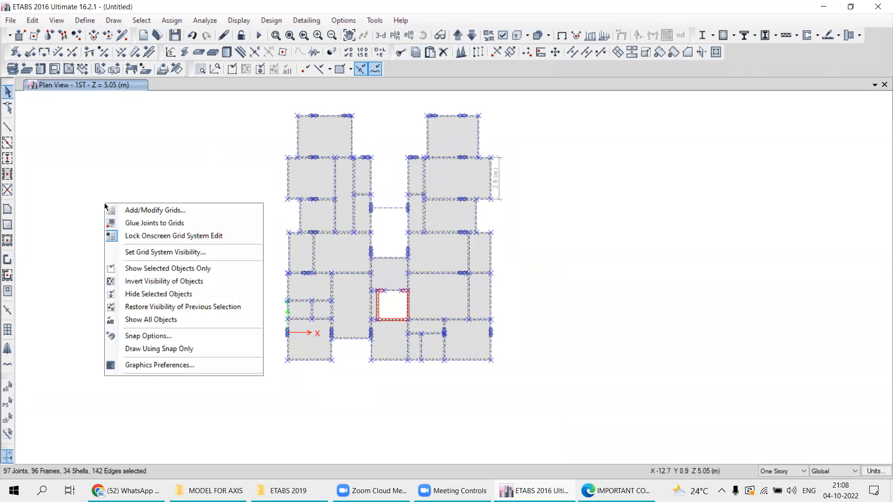
{"action": "left_click", "coordinate": [129, 270]}
{"action": "left_click", "coordinate": [380, 34]}
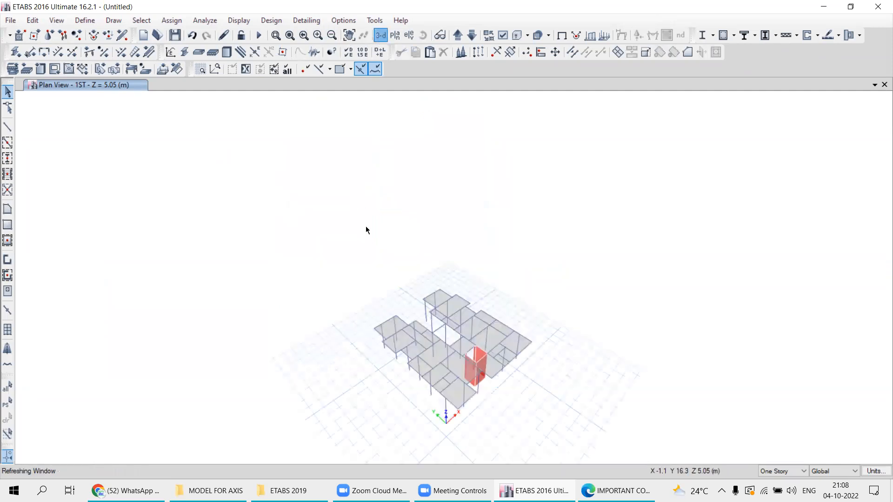
{"action": "scroll", "coordinate": [403, 162], "scroll_direction": "up", "scroll_amount": 2}
{"action": "scroll", "coordinate": [409, 244], "scroll_direction": "up", "scroll_amount": 3}
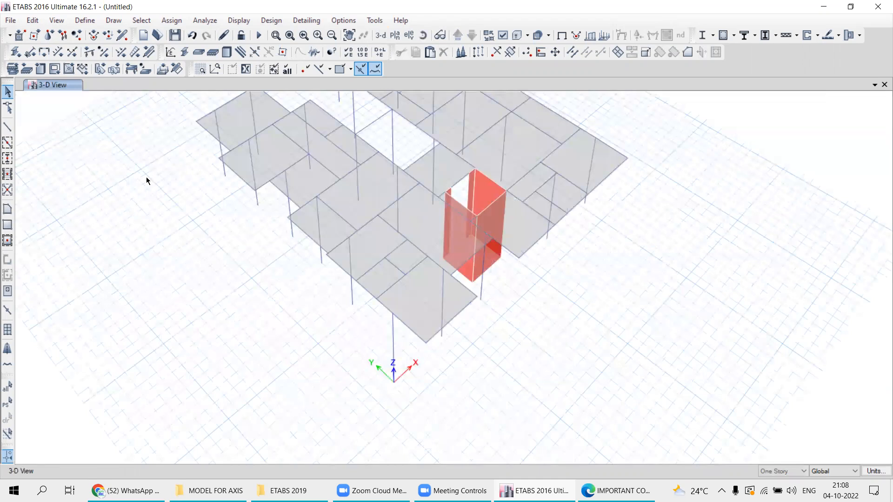
- Show all objects again and select everything on the 1ST story using selection by stories
{"action": "right_click", "coordinate": [141, 183]}
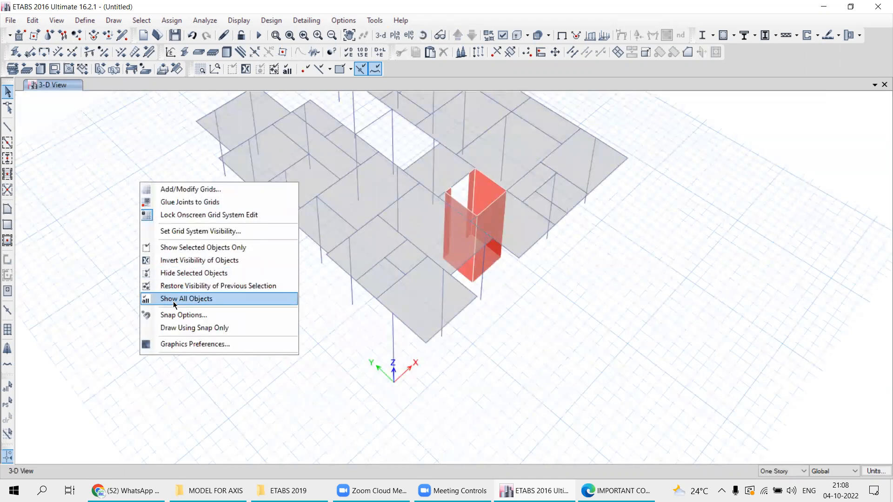
{"action": "left_click", "coordinate": [173, 300]}
{"action": "left_click", "coordinate": [142, 20]}
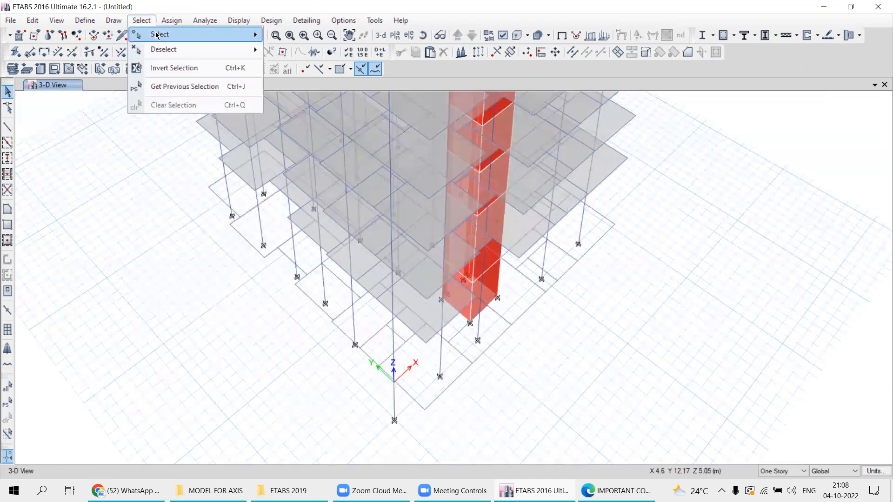
{"action": "mouse_move", "coordinate": [159, 34]}
{"action": "left_click", "coordinate": [306, 193]}
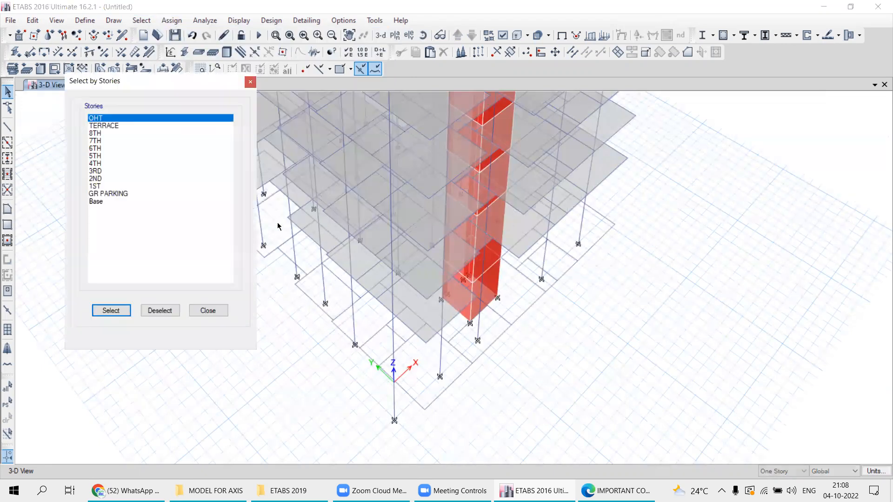
{"action": "left_click", "coordinate": [96, 187]}
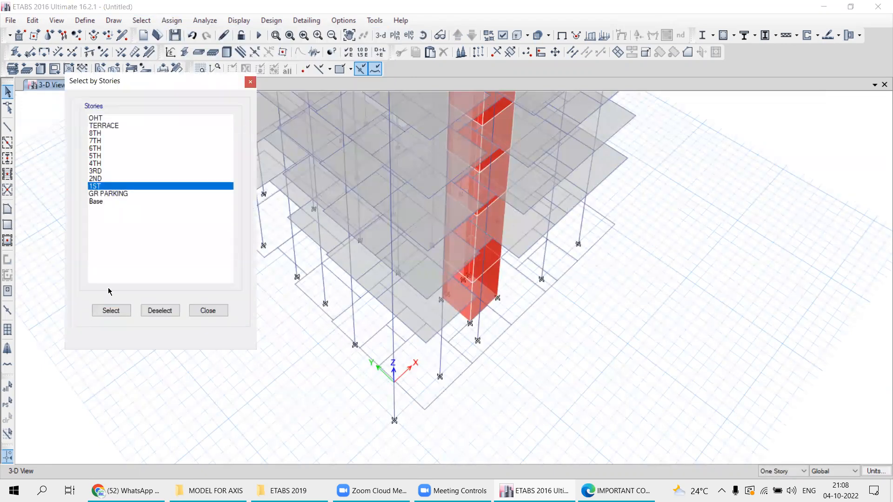
{"action": "left_click", "coordinate": [107, 312]}
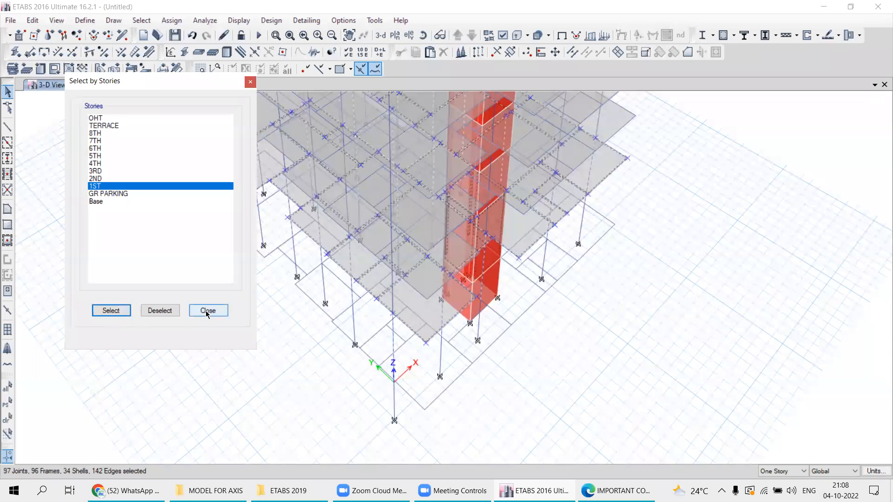
{"action": "left_click", "coordinate": [208, 311]}
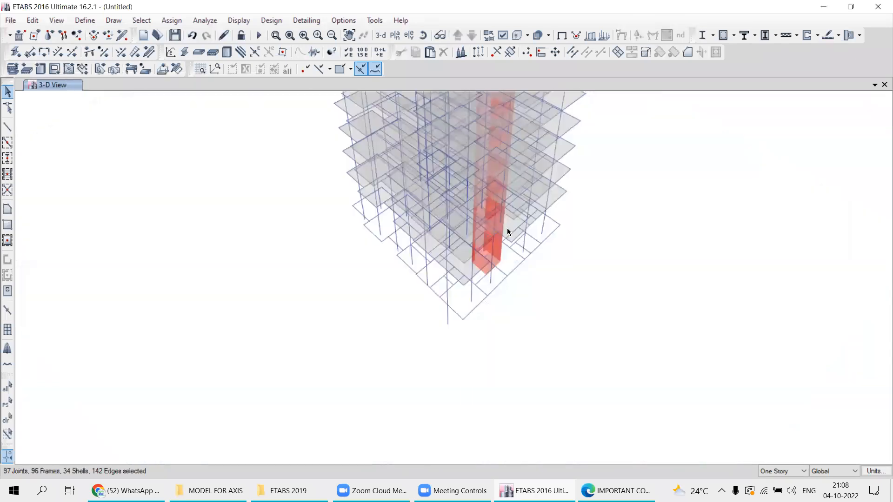
- Show only the selected 1ST story objects in the 3-D view
{"action": "right_click", "coordinate": [126, 187]}
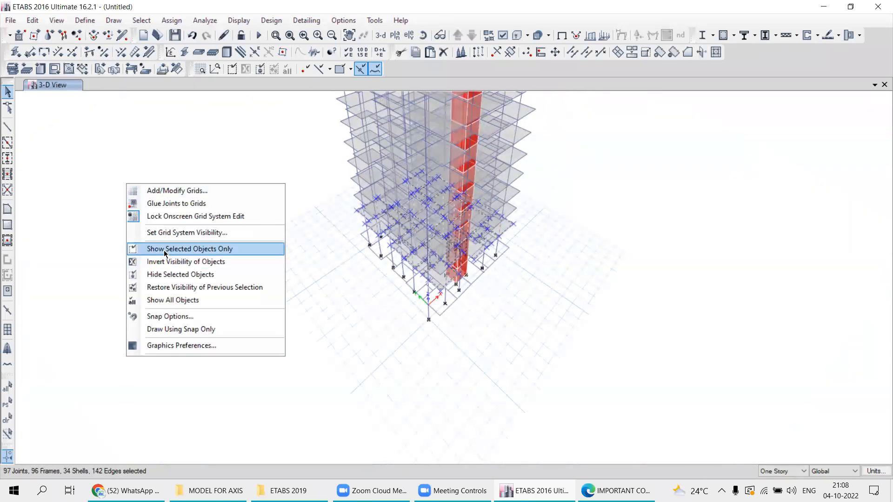
{"action": "left_click", "coordinate": [165, 250]}
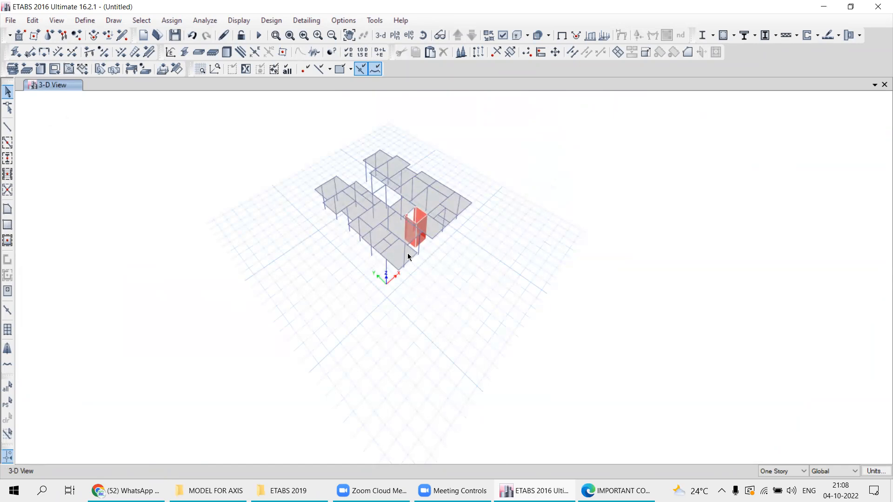
{"action": "left_click", "coordinate": [137, 21]}
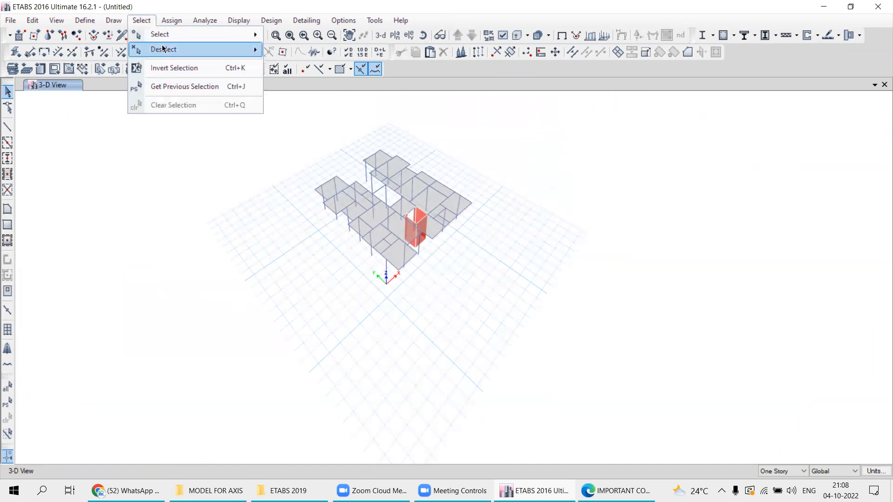
{"action": "mouse_move", "coordinate": [164, 34]}
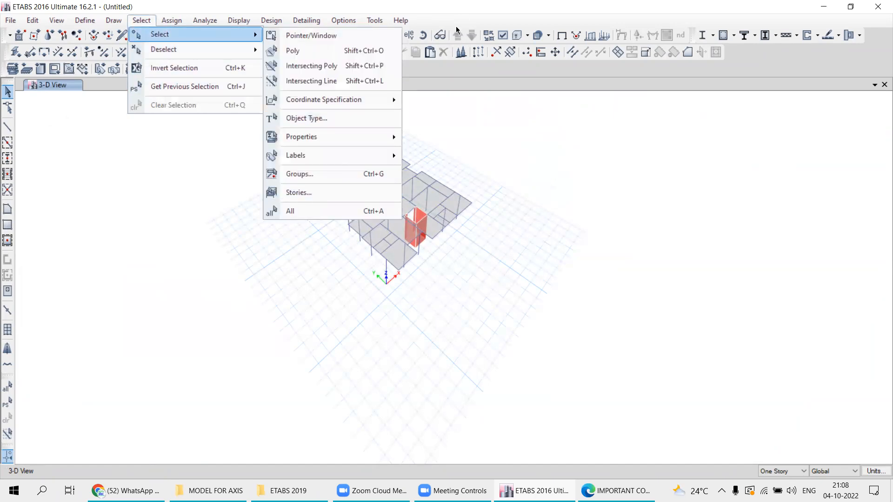
{"action": "left_click", "coordinate": [456, 9]}
- Open the plan view of the 5TH story and show all objects in it
{"action": "left_click", "coordinate": [395, 36]}
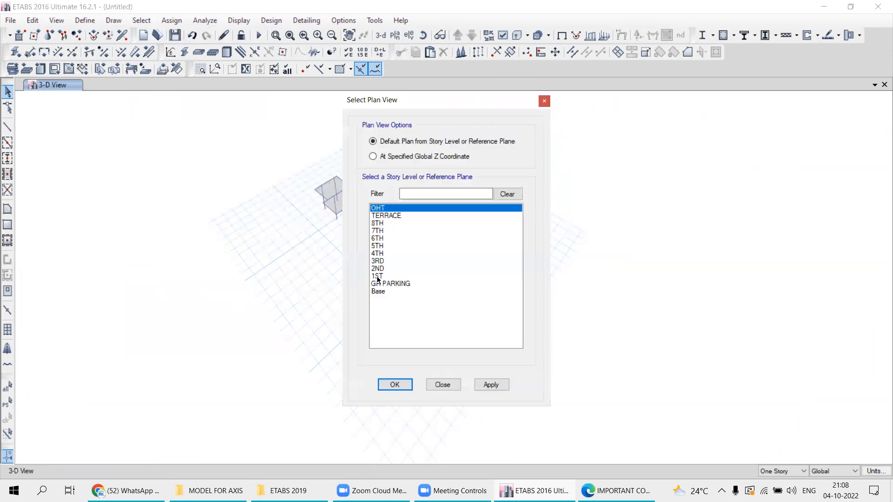
{"action": "left_click", "coordinate": [378, 245]}
{"action": "left_click", "coordinate": [443, 385]}
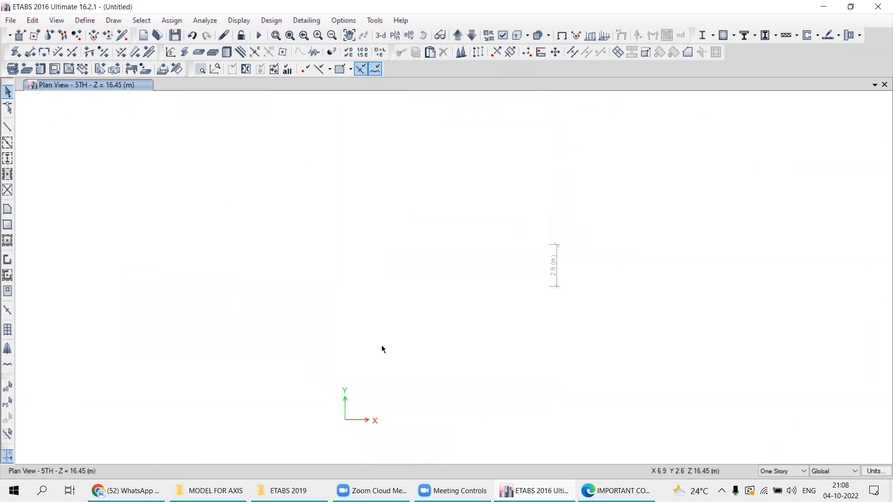
{"action": "right_click", "coordinate": [226, 218]}
{"action": "left_click", "coordinate": [265, 332]}
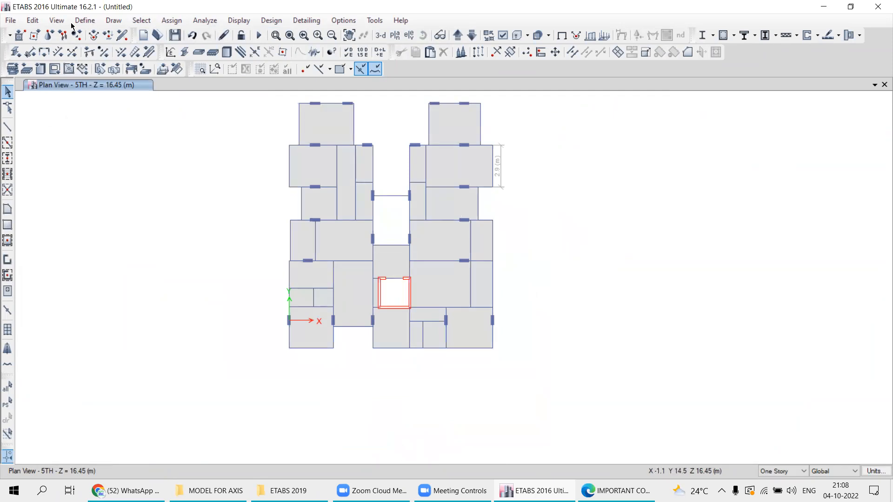
- Review the list of defined frame section properties and close it without changes
{"action": "left_click", "coordinate": [114, 21]}
{"action": "left_click", "coordinate": [138, 22]}
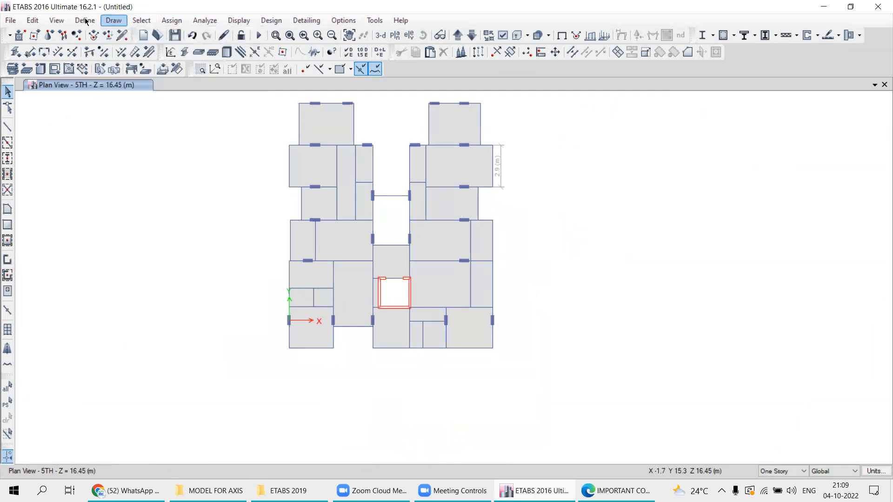
{"action": "left_click", "coordinate": [84, 21]}
{"action": "mouse_move", "coordinate": [139, 52]}
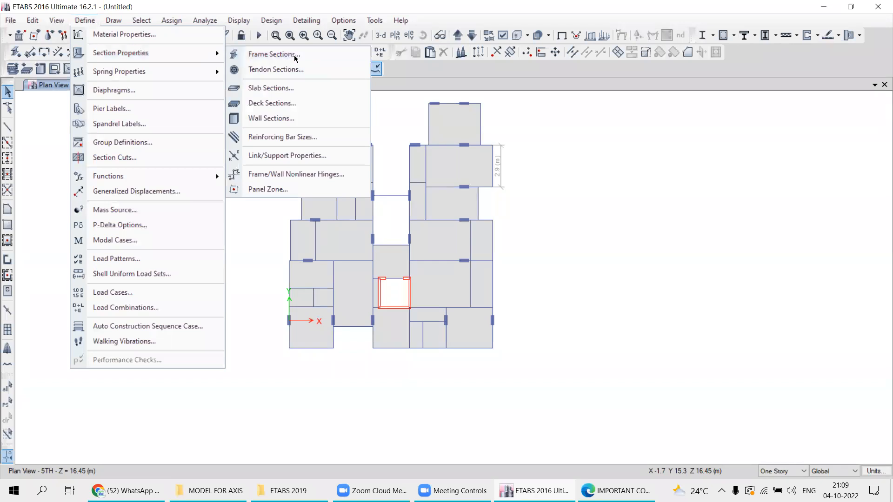
{"action": "left_click", "coordinate": [303, 55]}
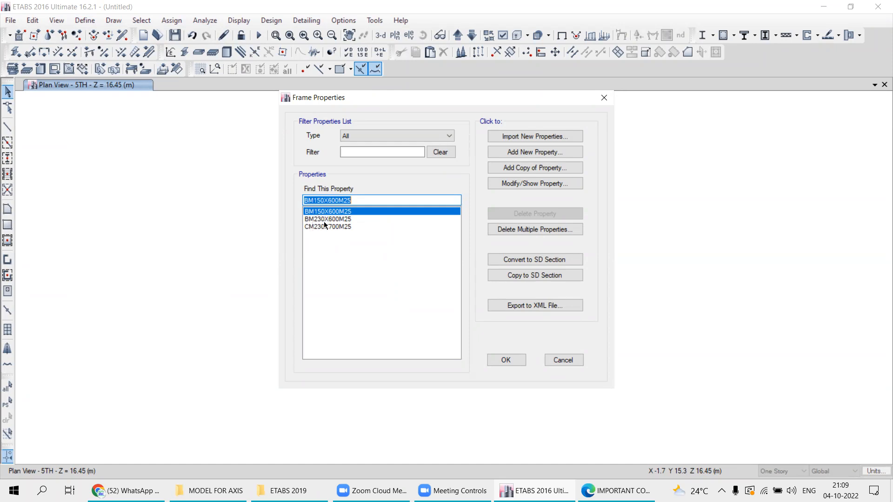
{"action": "left_click", "coordinate": [564, 360]}
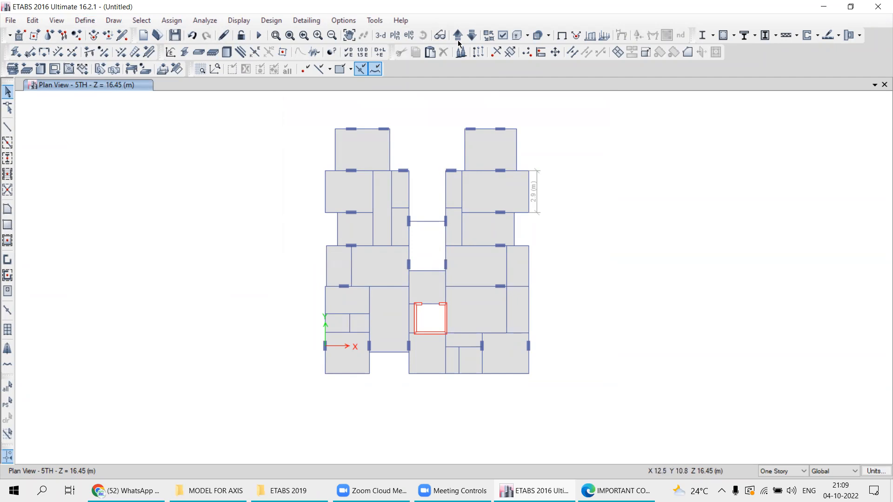
- Show the model in 3-D and annotate the empty area beside it with a double-underlined handwritten "150x600"
{"action": "left_click", "coordinate": [380, 36]}
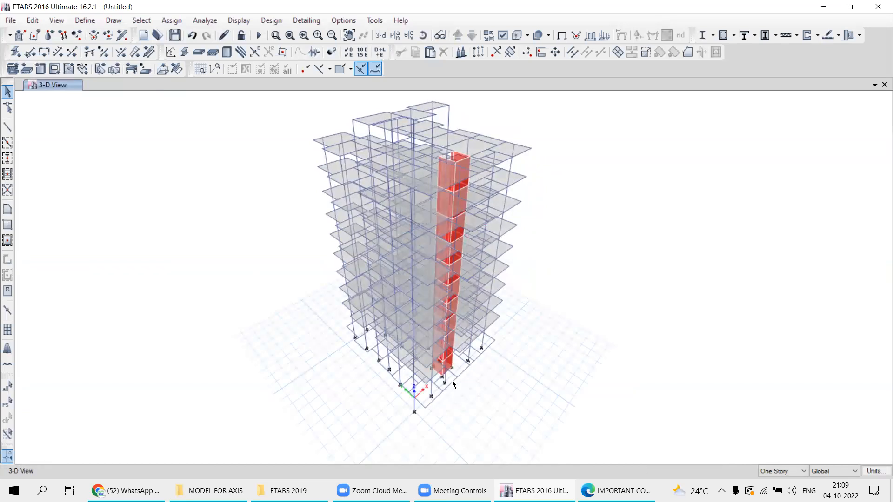
{"action": "mouse_move", "coordinate": [598, 158]}
{"action": "left_mouse_down"}
{"action": "mouse_move", "coordinate": [612, 162]}
{"action": "mouse_move", "coordinate": [611, 182]}
{"action": "mouse_move", "coordinate": [640, 160]}
{"action": "mouse_move", "coordinate": [674, 165]}
{"action": "mouse_move", "coordinate": [688, 194]}
{"action": "left_mouse_up"}
{"action": "mouse_move", "coordinate": [716, 144]}
{"action": "left_mouse_down"}
{"action": "mouse_move", "coordinate": [707, 175]}
{"action": "mouse_move", "coordinate": [763, 162]}
{"action": "left_mouse_up"}
{"action": "left_click", "coordinate": [767, 160]}
{"action": "left_click_drag", "start_coordinate": [564, 212], "coordinate": [846, 203]}
{"action": "left_click_drag", "start_coordinate": [600, 227], "coordinate": [765, 227]}
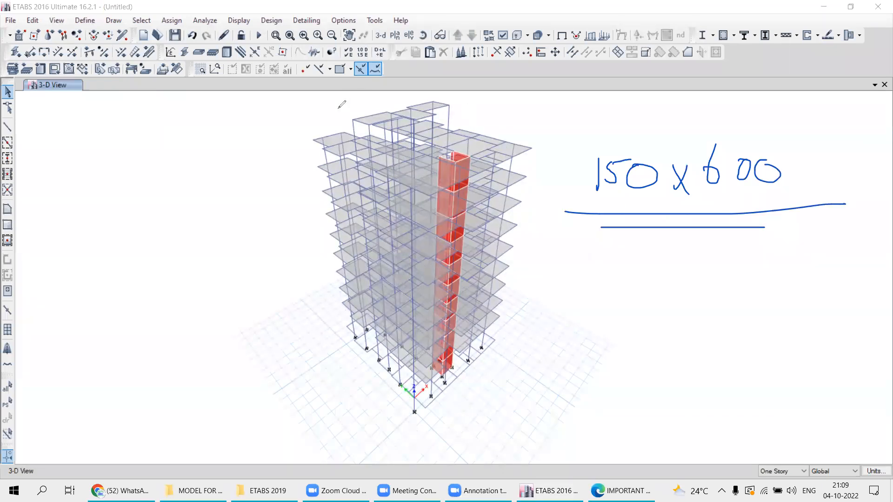
{"action": "left_click", "coordinate": [670, 59]}
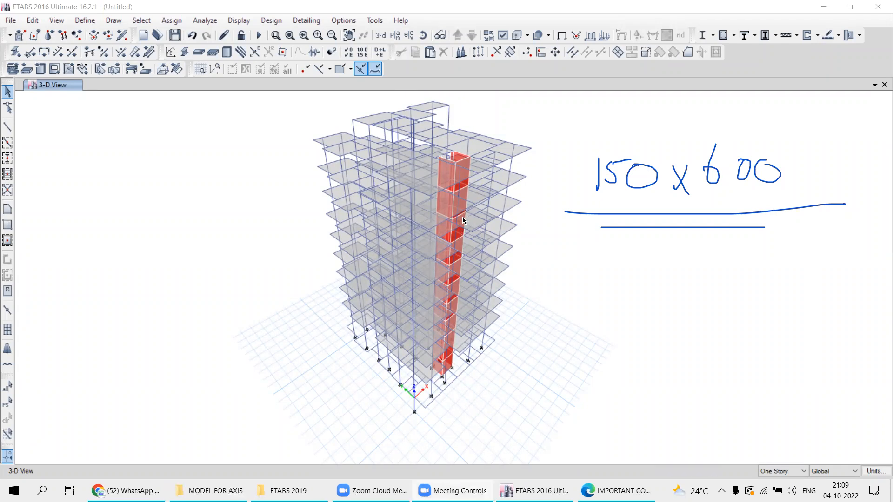
- Select all frames that use the BM150X600M25 section through selection by frame property
{"action": "left_click", "coordinate": [143, 21]}
{"action": "mouse_move", "coordinate": [141, 35]}
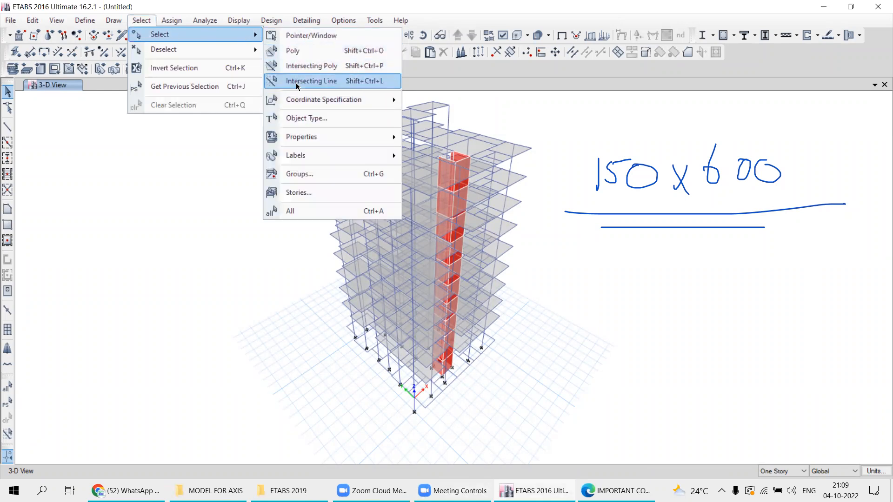
{"action": "mouse_move", "coordinate": [295, 138]}
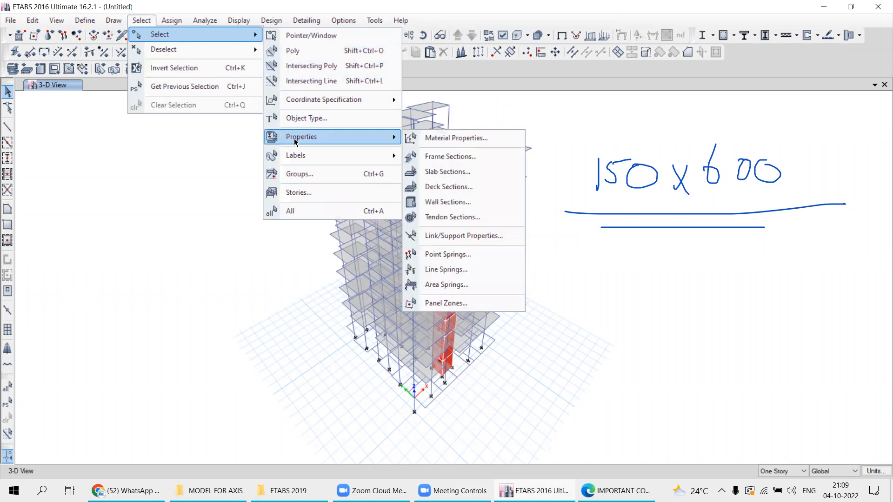
{"action": "left_click", "coordinate": [423, 158]}
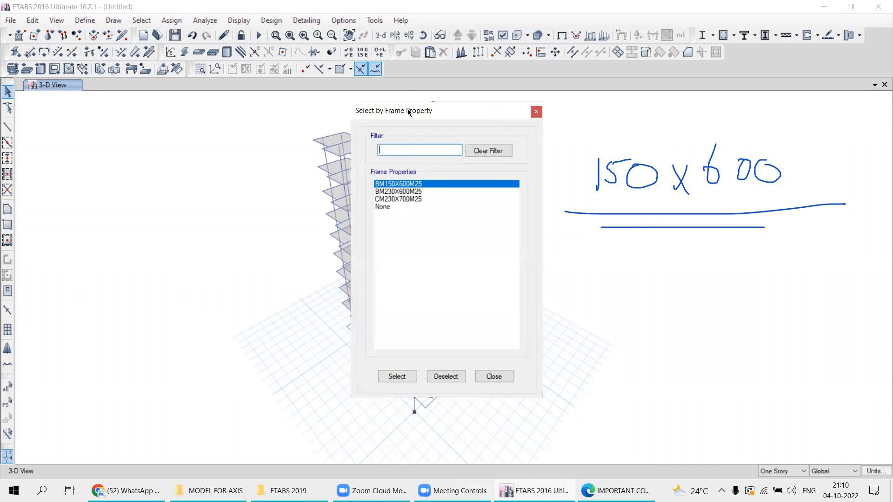
{"action": "left_click_drag", "start_coordinate": [365, 103], "coordinate": [38, 36]}
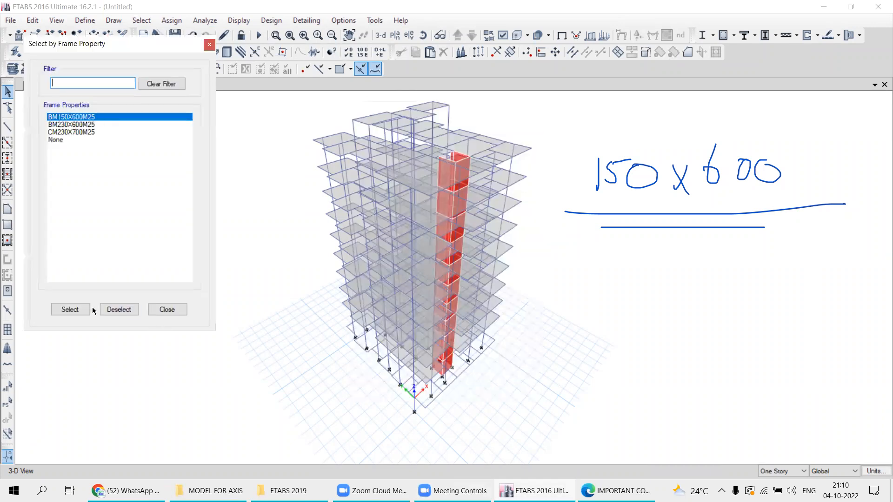
{"action": "left_click", "coordinate": [71, 309]}
{"action": "left_click", "coordinate": [166, 309]}
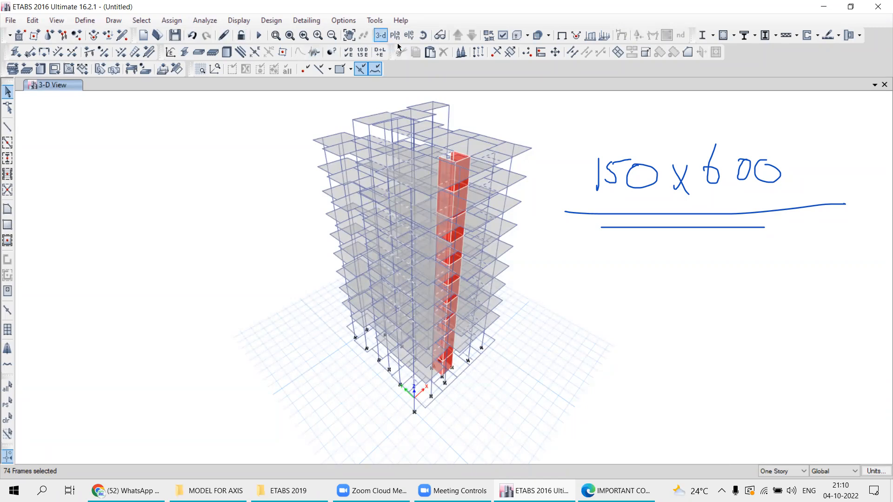
- Review the list of defined slab properties and close it without changes
{"action": "left_click", "coordinate": [82, 21]}
{"action": "mouse_move", "coordinate": [93, 57]}
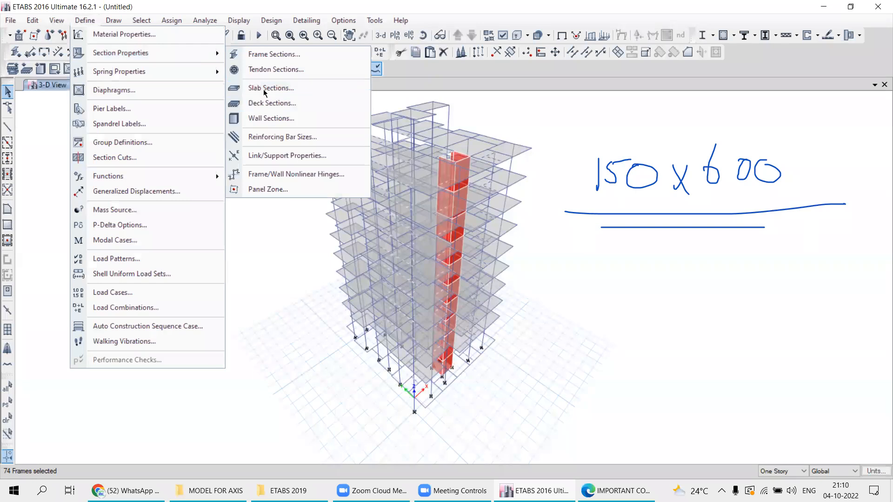
{"action": "left_click", "coordinate": [258, 88]}
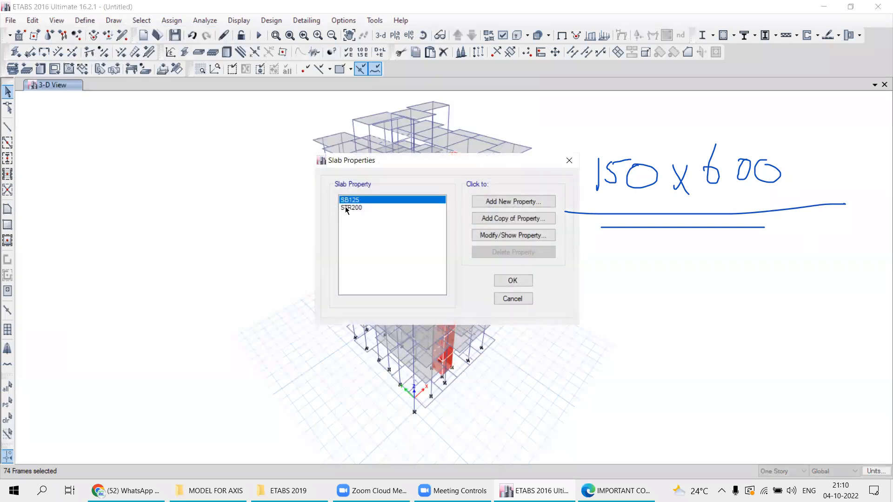
{"action": "left_click", "coordinate": [512, 298]}
- Clear the current selection and try to select the STR200 slabs through selection by slab property
{"action": "left_click", "coordinate": [7, 419]}
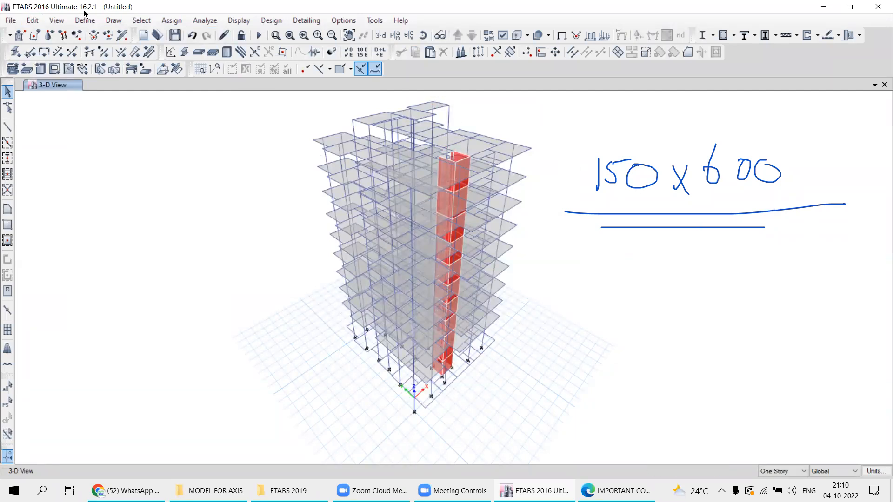
{"action": "left_click", "coordinate": [141, 20]}
{"action": "mouse_move", "coordinate": [151, 35]}
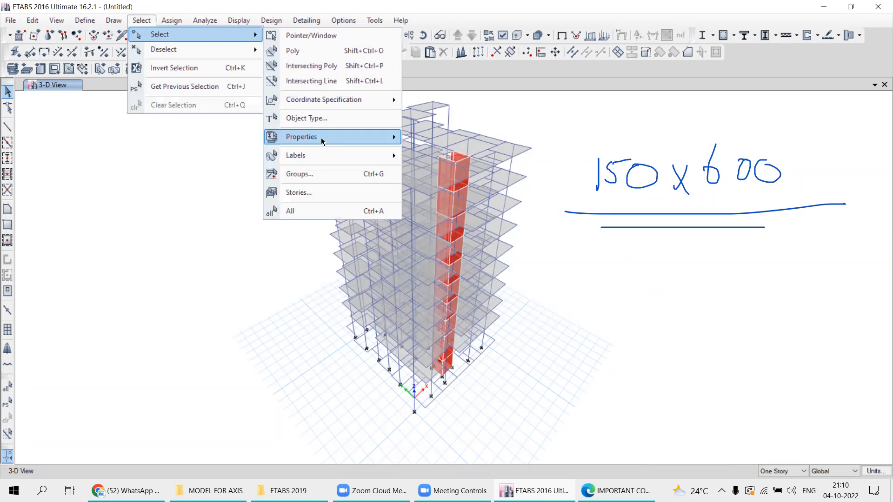
{"action": "mouse_move", "coordinate": [293, 142]}
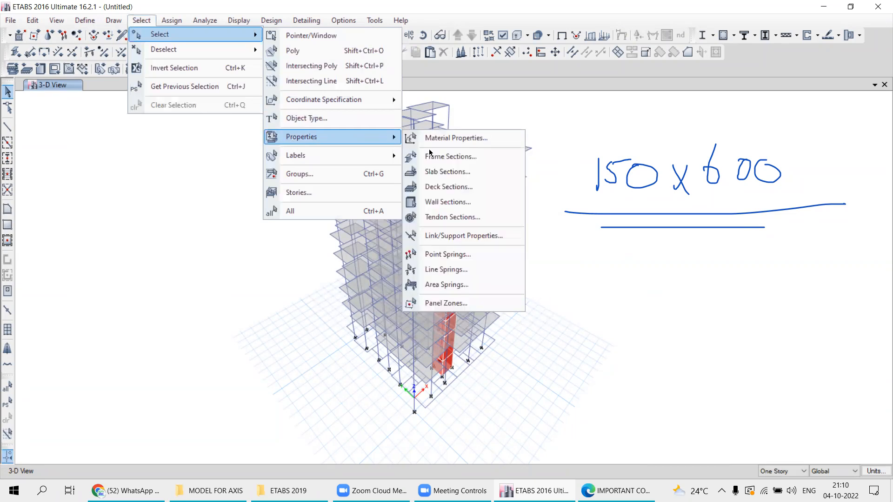
{"action": "left_click", "coordinate": [445, 176]}
{"action": "left_click", "coordinate": [381, 172]}
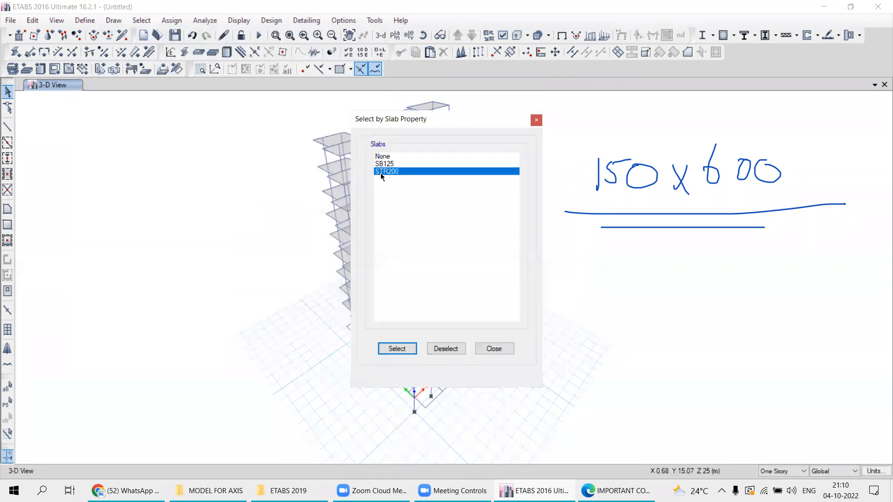
{"action": "left_click_drag", "start_coordinate": [423, 123], "coordinate": [130, 61]}
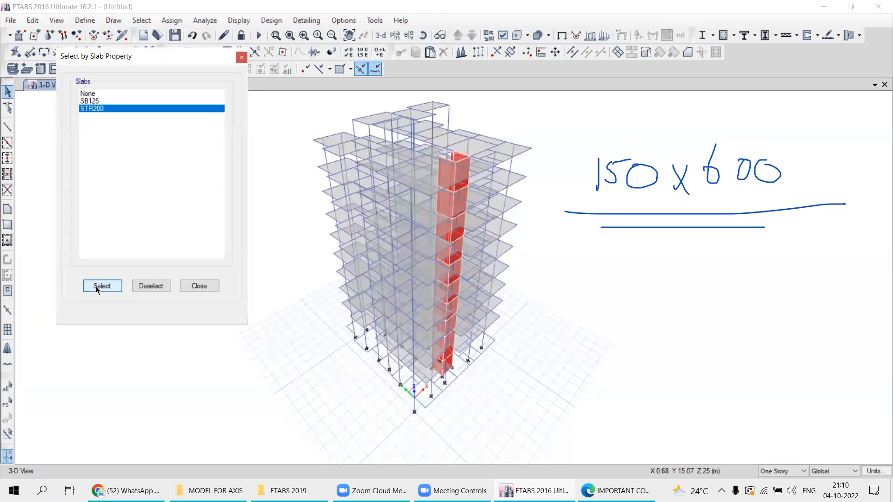
{"action": "left_click", "coordinate": [96, 110]}
{"action": "left_click", "coordinate": [98, 287]}
- Select all SB125 slabs by property and close the slab selection dialog
{"action": "left_click", "coordinate": [91, 102]}
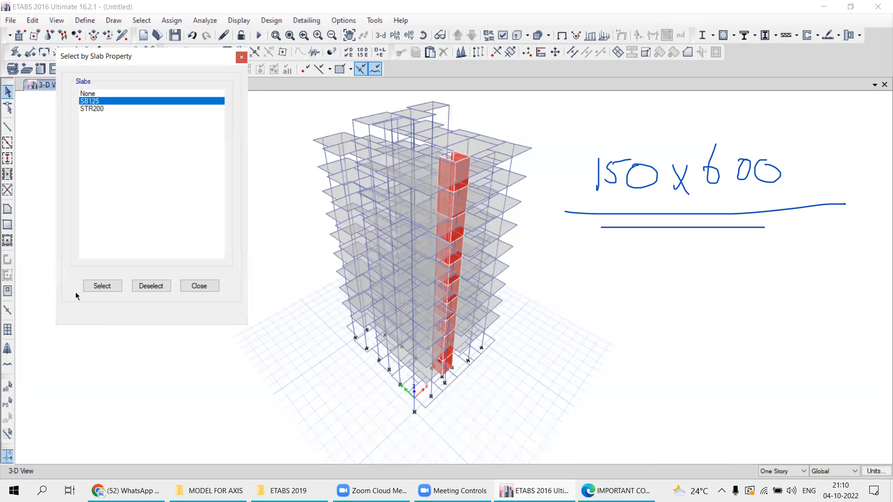
{"action": "left_click", "coordinate": [100, 285]}
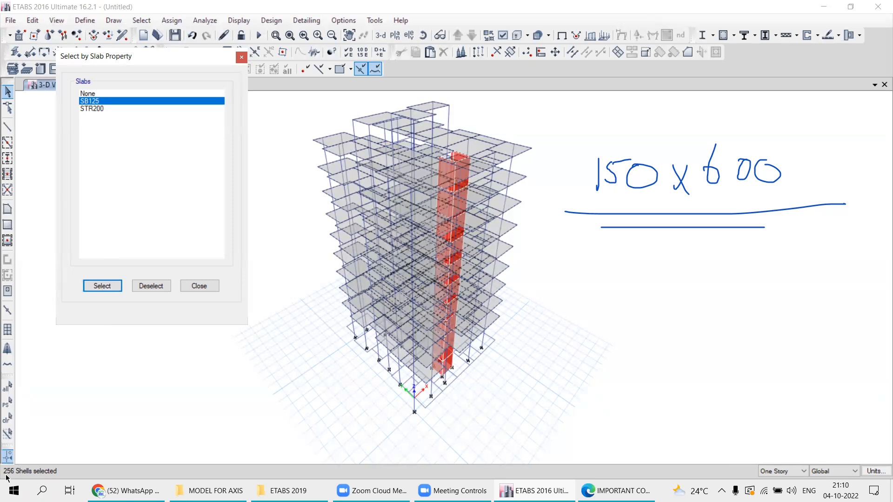
{"action": "left_click", "coordinate": [200, 285]}
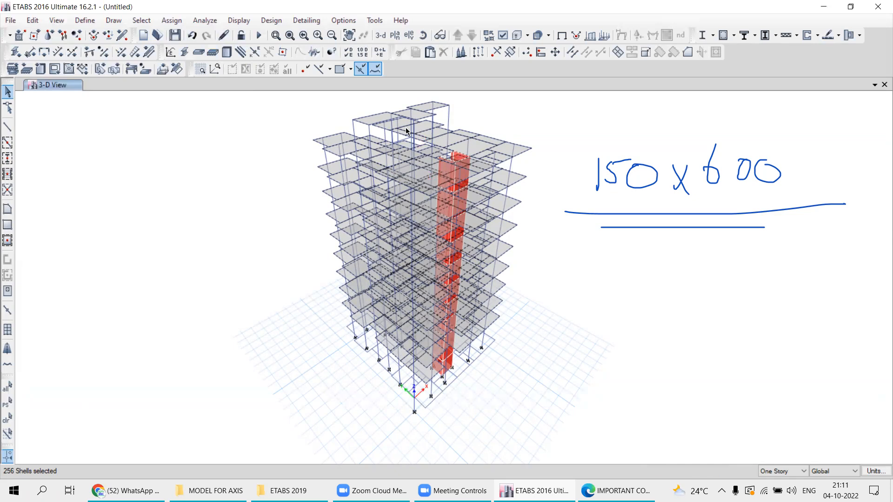
{"action": "left_click", "coordinate": [141, 21]}
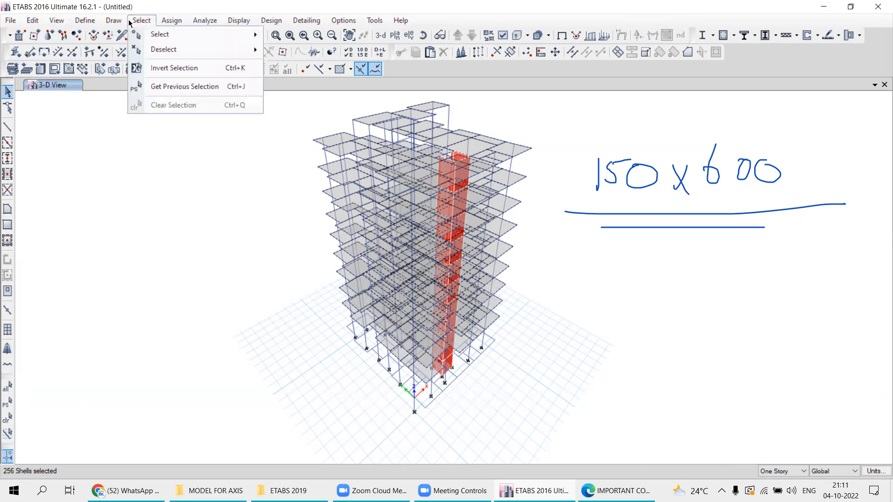
{"action": "mouse_move", "coordinate": [146, 34]}
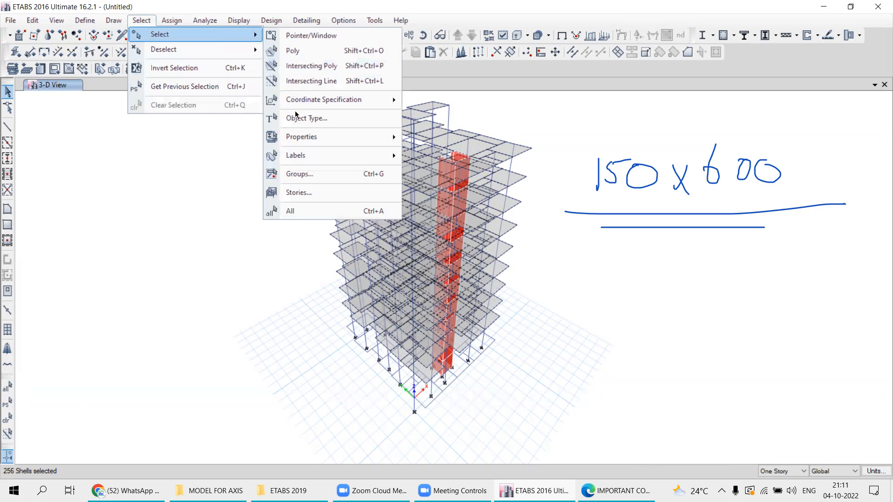
{"action": "mouse_move", "coordinate": [302, 158]}
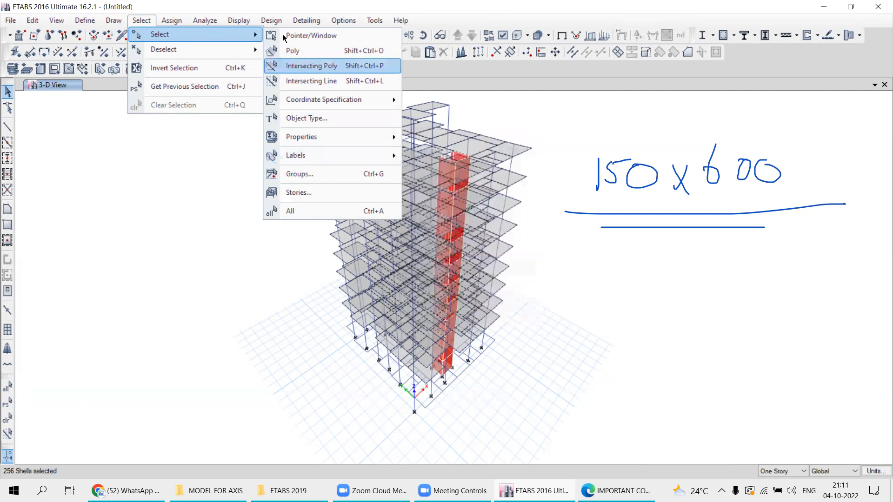
- Open the plan view of the 5TH story and clear the slab selection
{"action": "left_click", "coordinate": [402, 36]}
{"action": "left_click", "coordinate": [400, 37]}
{"action": "left_click", "coordinate": [403, 246]}
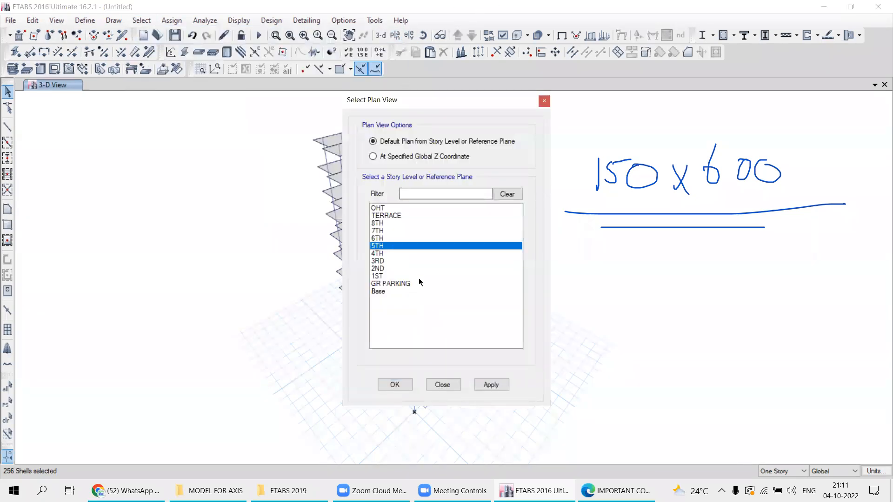
{"action": "left_click", "coordinate": [489, 385]}
{"action": "left_click", "coordinate": [443, 385]}
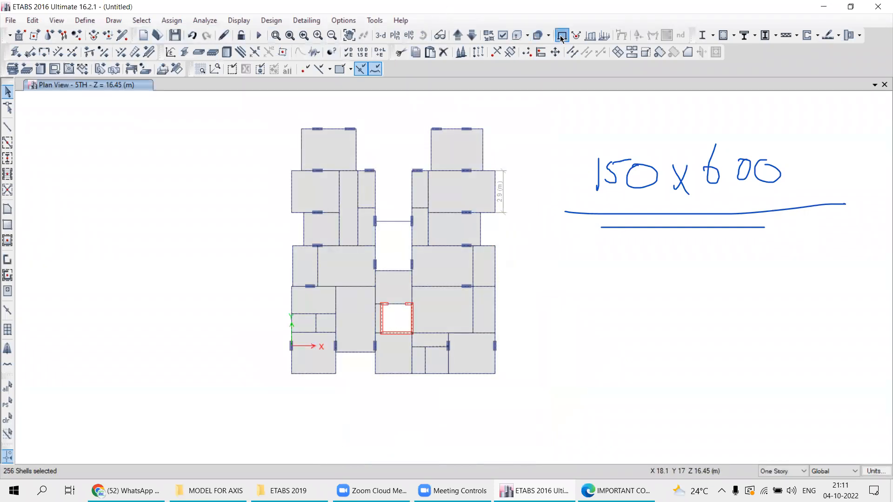
{"action": "left_click", "coordinate": [7, 418]}
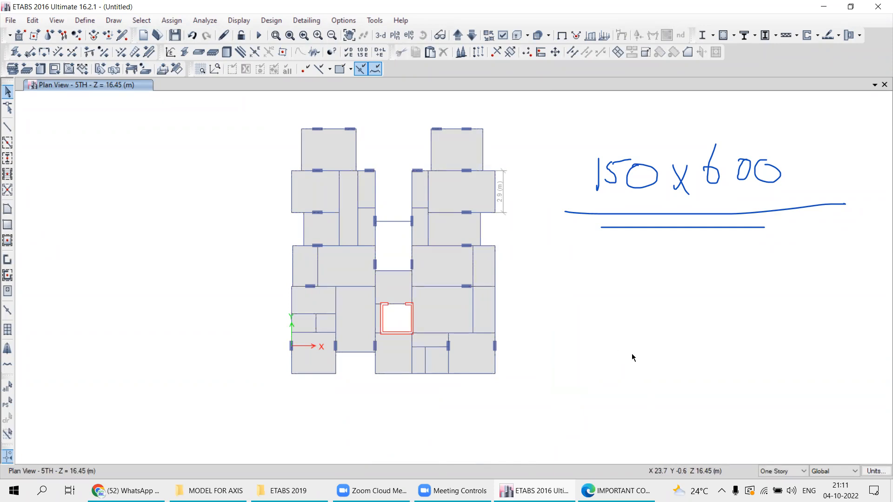
- Turn on the frame labels in the view options of the 5TH story plan and apply them
{"action": "middle_click_drag", "start_coordinate": [368, 194], "coordinate": [369, 208]}
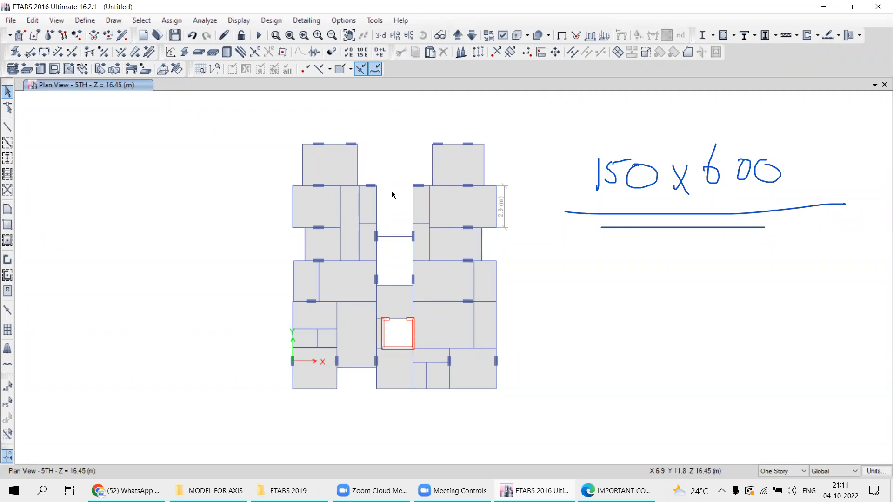
{"action": "left_click", "coordinate": [503, 34]}
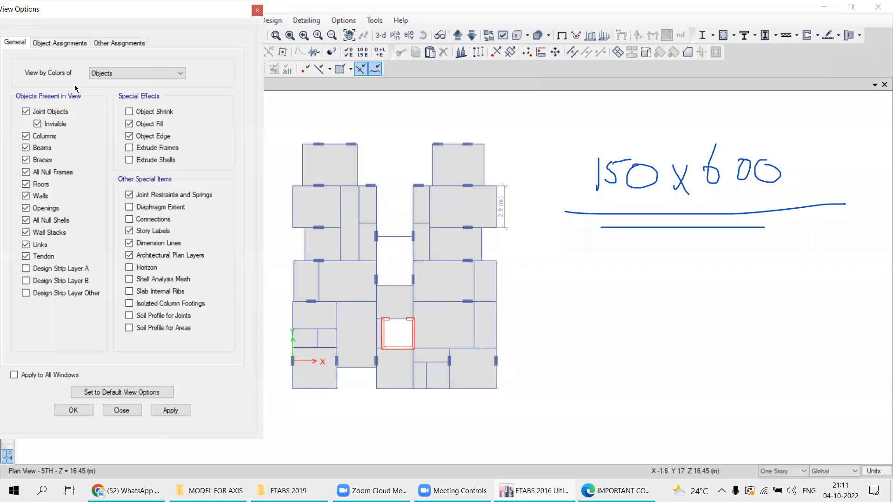
{"action": "left_click", "coordinate": [502, 36]}
{"action": "left_click", "coordinate": [45, 45]}
{"action": "left_click", "coordinate": [142, 72]}
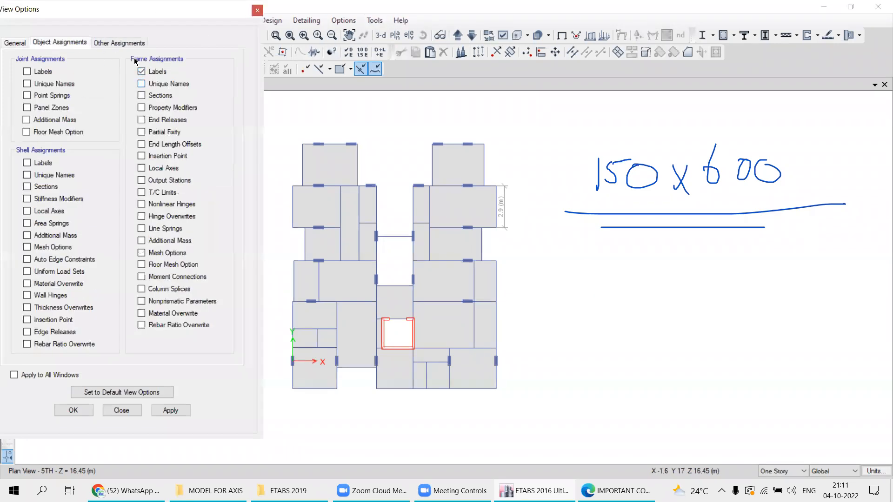
{"action": "left_click", "coordinate": [170, 410]}
{"action": "left_click", "coordinate": [123, 410]}
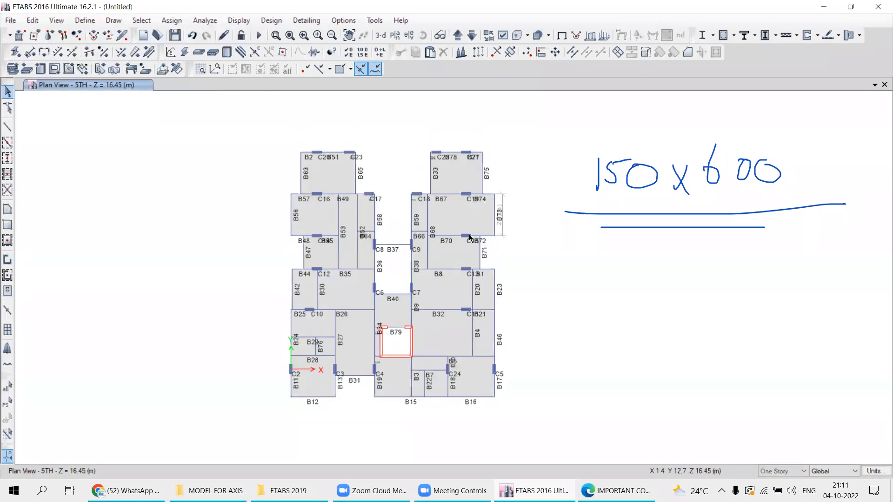
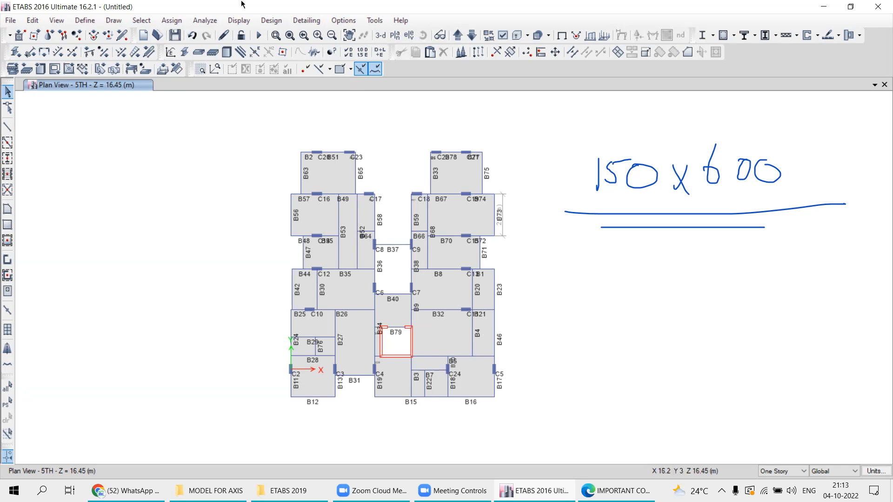
- Window-select the bay between beams B33 and B75 in the 5TH story plan
{"action": "left_click", "coordinate": [142, 21]}
{"action": "mouse_move", "coordinate": [157, 35]}
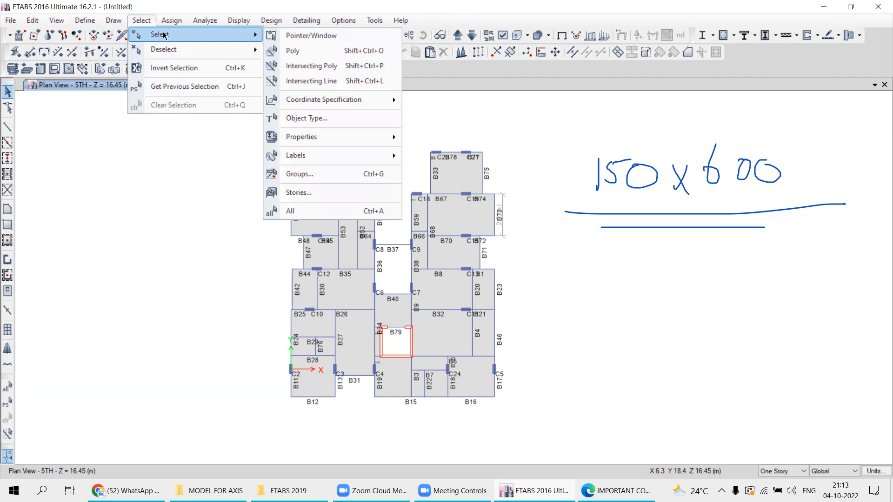
{"action": "left_click_drag", "start_coordinate": [486, 194], "coordinate": [382, 103]}
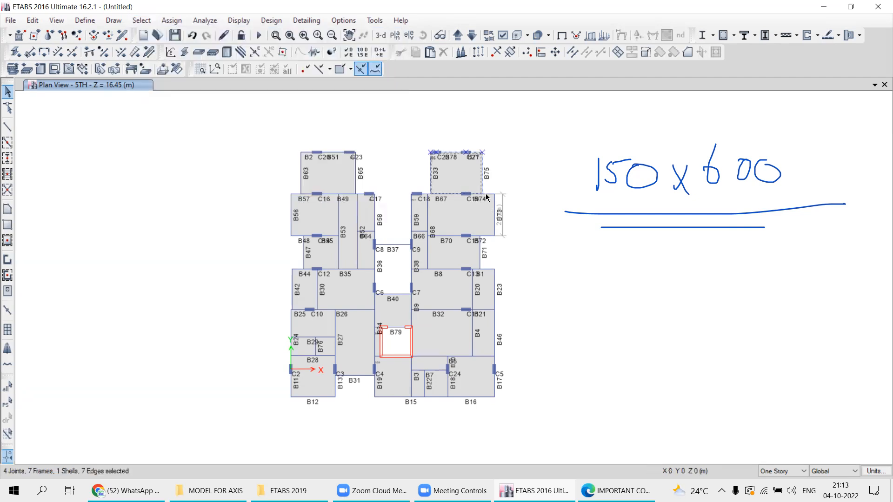
- Clear the selection in the 5TH story plan and examine beam B74 beside column C19
{"action": "left_click", "coordinate": [486, 195]}
{"action": "left_click", "coordinate": [16, 416]}
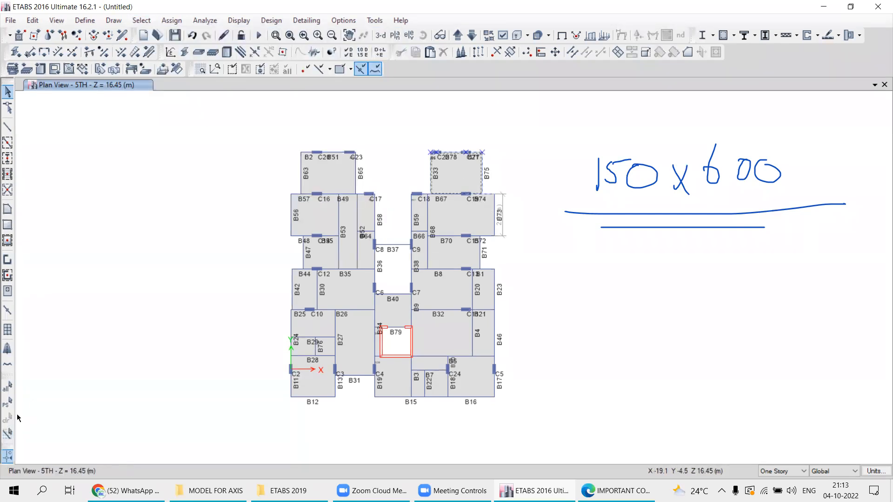
{"action": "scroll", "coordinate": [487, 196], "scroll_direction": "up", "scroll_amount": 3}
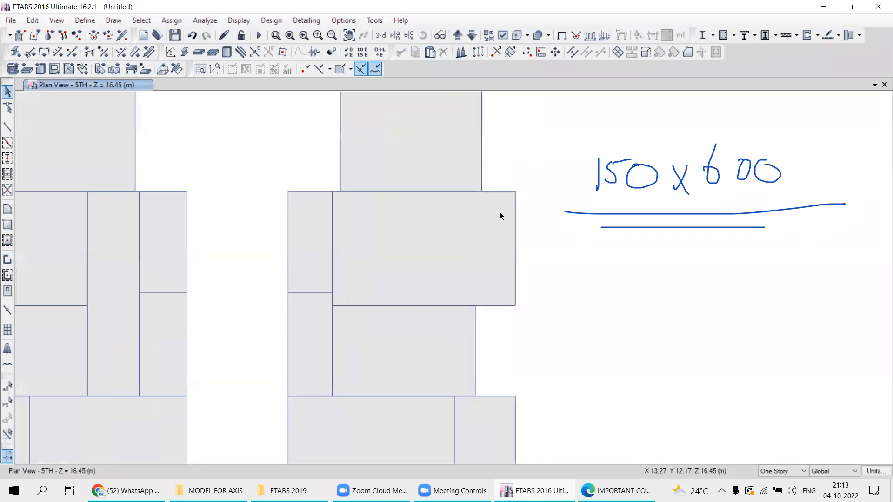
{"action": "left_click", "coordinate": [465, 192]}
{"action": "left_click", "coordinate": [466, 191]}
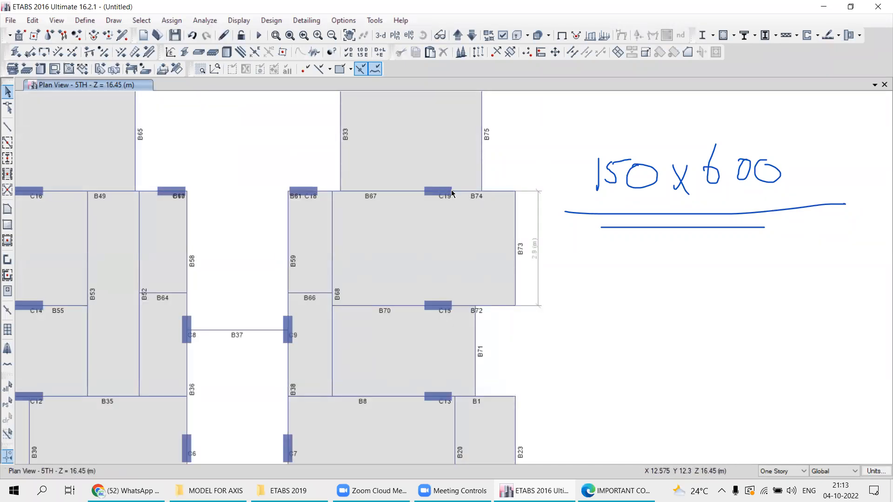
{"action": "scroll", "coordinate": [456, 205], "scroll_direction": "down", "scroll_amount": 6}
{"action": "scroll", "coordinate": [454, 211], "scroll_direction": "up", "scroll_amount": 6}
{"action": "scroll", "coordinate": [454, 211], "scroll_direction": "down", "scroll_amount": 3}
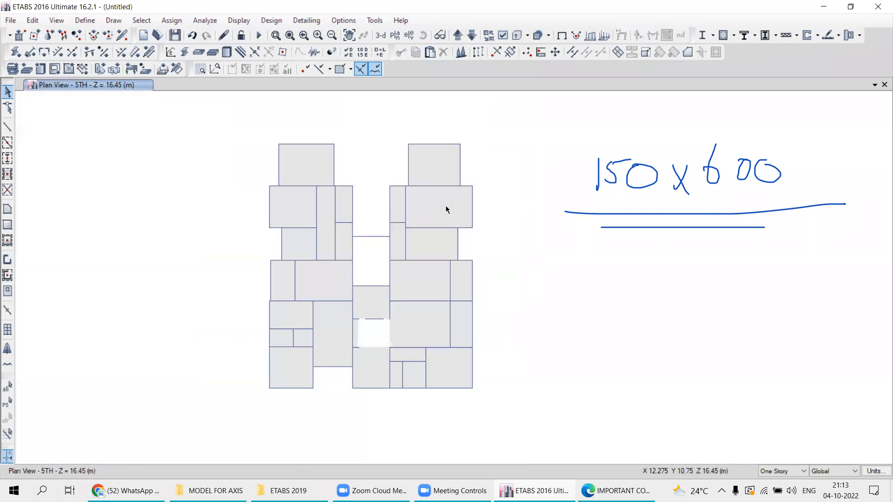
- Select beam B74 on all stories by its frame label and close the label selection dialog
{"action": "left_click", "coordinate": [139, 21]}
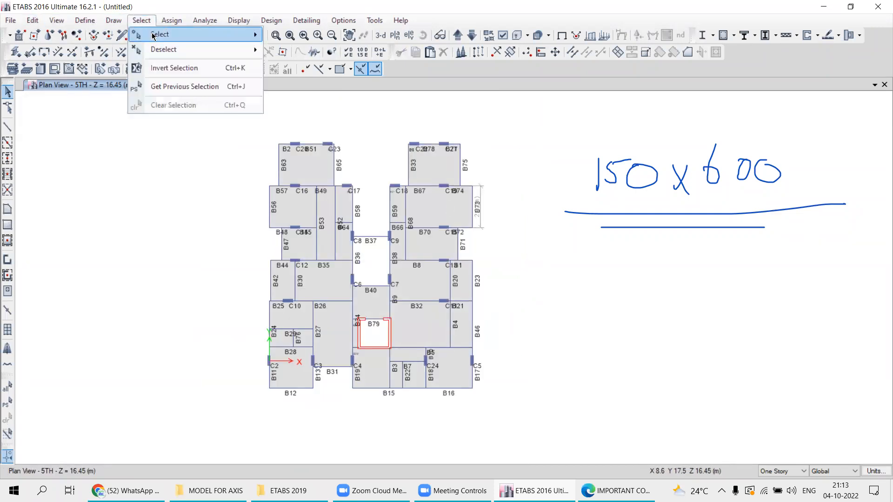
{"action": "mouse_move", "coordinate": [320, 157]}
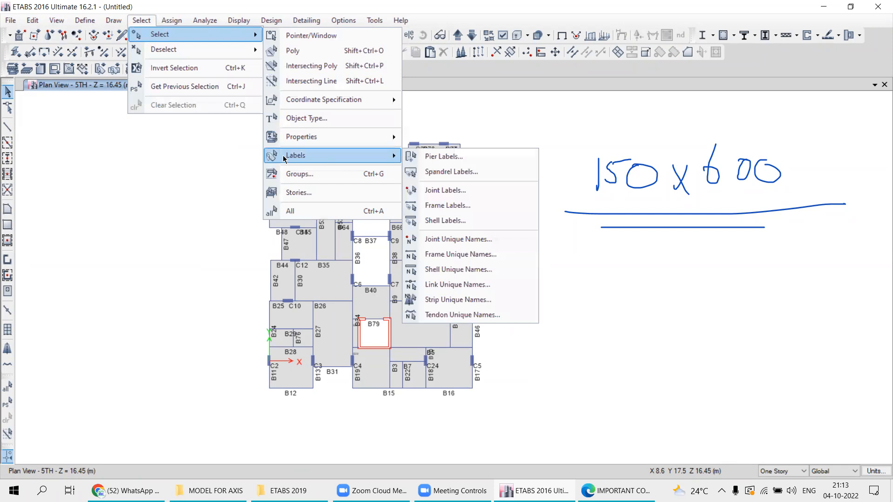
{"action": "left_click", "coordinate": [438, 207]}
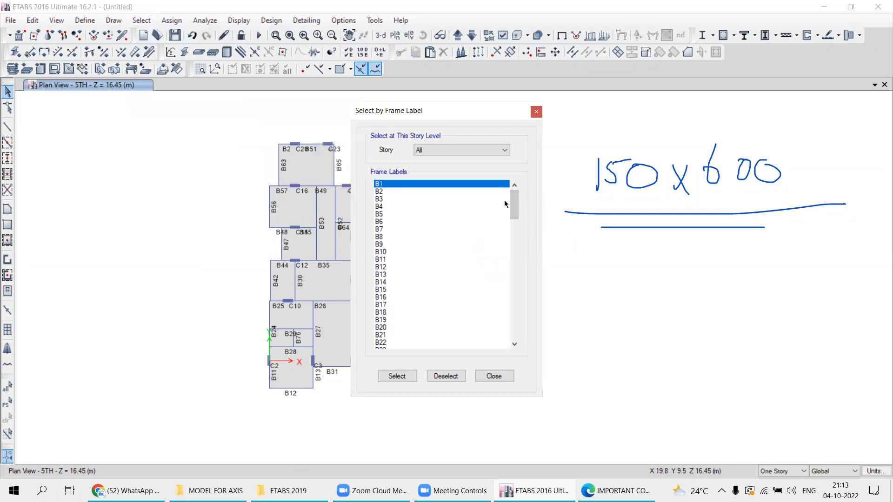
{"action": "left_click_drag", "start_coordinate": [515, 217], "coordinate": [518, 284]}
{"action": "left_click", "coordinate": [382, 282]}
{"action": "left_click", "coordinate": [398, 377]}
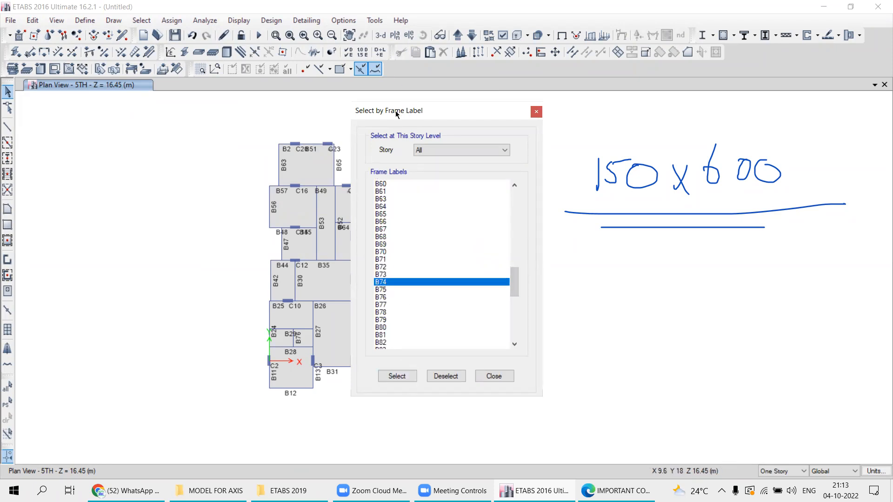
{"action": "left_click_drag", "start_coordinate": [397, 114], "coordinate": [66, 77]}
{"action": "left_click", "coordinate": [63, 343]}
{"action": "left_click", "coordinate": [160, 340]}
- Show only the selected B74 beam in the 5TH story plan
{"action": "right_click", "coordinate": [104, 169]}
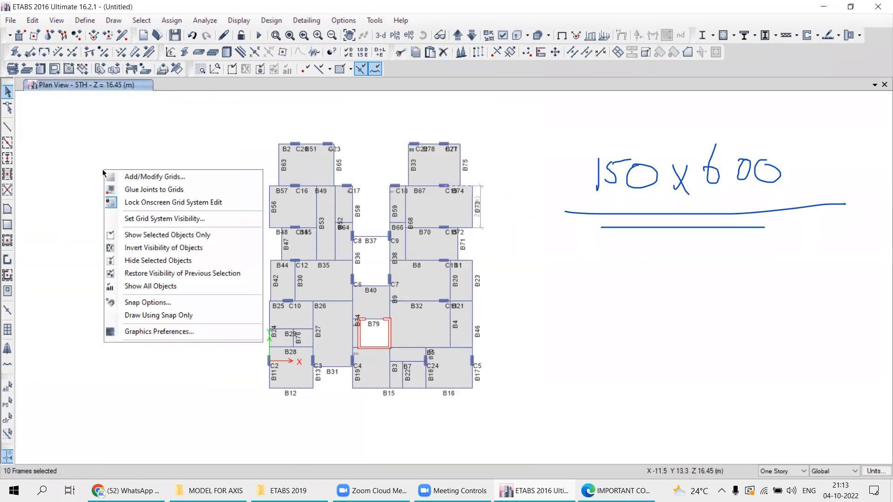
{"action": "left_click", "coordinate": [129, 235]}
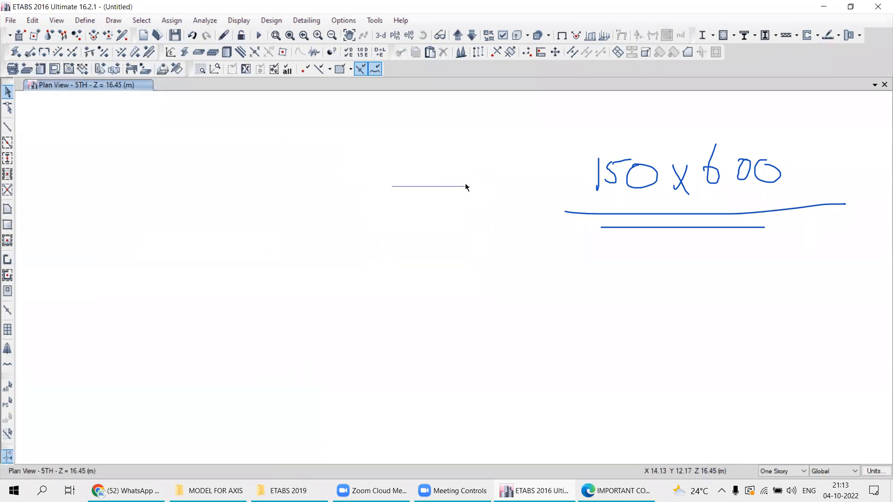
{"action": "left_click_drag", "start_coordinate": [386, 166], "coordinate": [422, 215]}
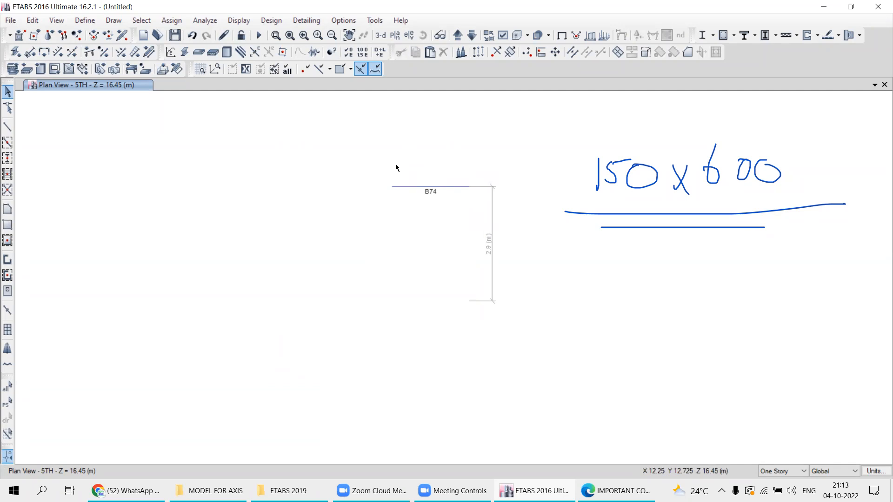
{"action": "left_click", "coordinate": [141, 22]}
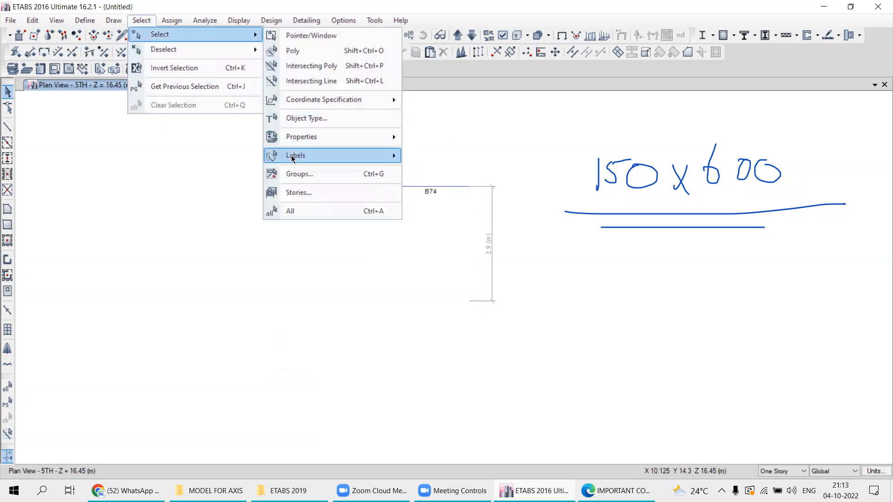
{"action": "mouse_move", "coordinate": [292, 157]}
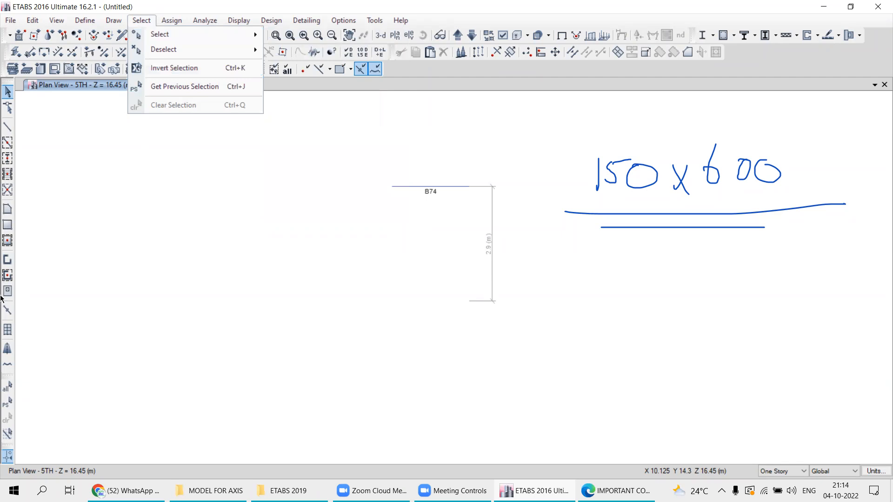
{"action": "left_click", "coordinate": [19, 408]}
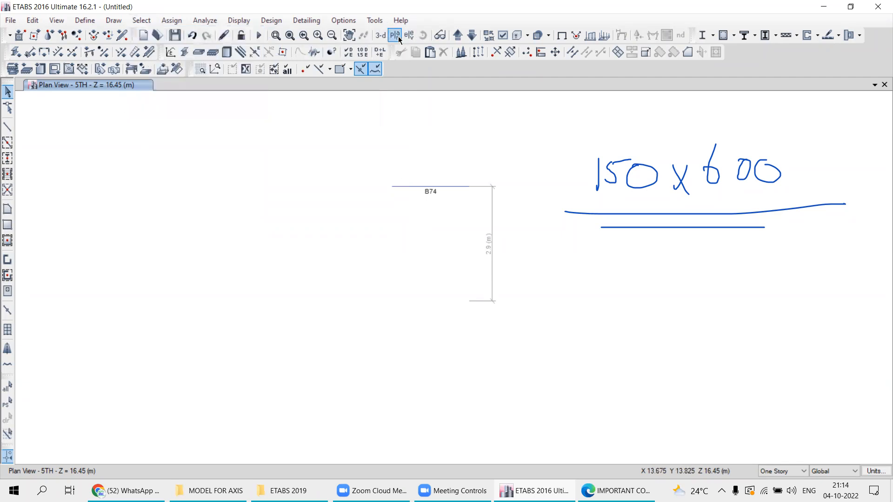
- Reopen the 5TH story plan view and show all objects again
{"action": "left_click", "coordinate": [395, 36]}
{"action": "left_click", "coordinate": [392, 246]}
{"action": "left_click", "coordinate": [492, 385]}
{"action": "left_click", "coordinate": [442, 385]}
{"action": "right_click", "coordinate": [190, 185]}
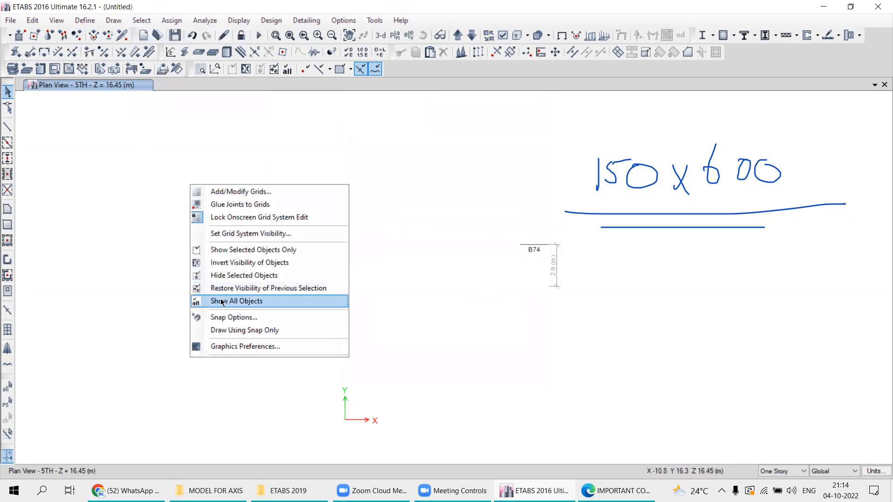
{"action": "left_click", "coordinate": [222, 302]}
{"action": "middle_click_drag", "start_coordinate": [395, 109], "coordinate": [389, 89]}
{"action": "middle_click_drag", "start_coordinate": [362, 187], "coordinate": [342, 221]}
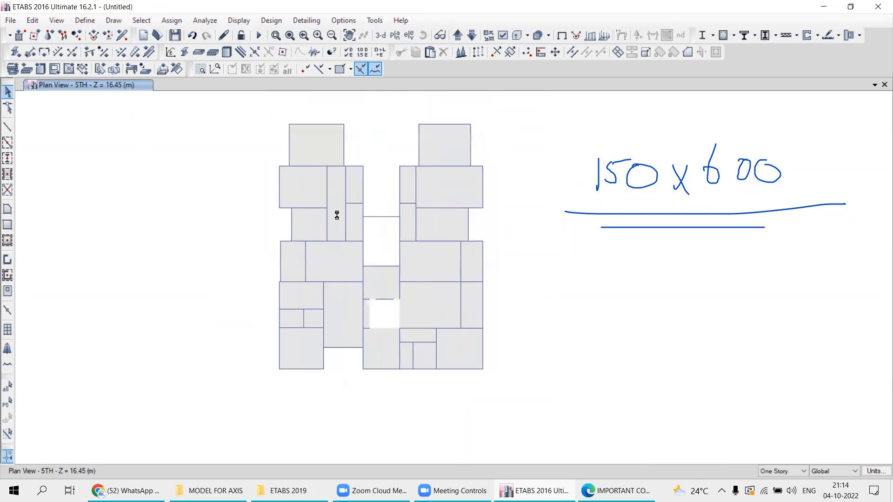
- Switch to the 3-D view and select all walls by object type
{"action": "left_click", "coordinate": [380, 35]}
{"action": "middle_click_drag", "start_coordinate": [285, 203], "coordinate": [288, 220]}
{"action": "left_click", "coordinate": [143, 20]}
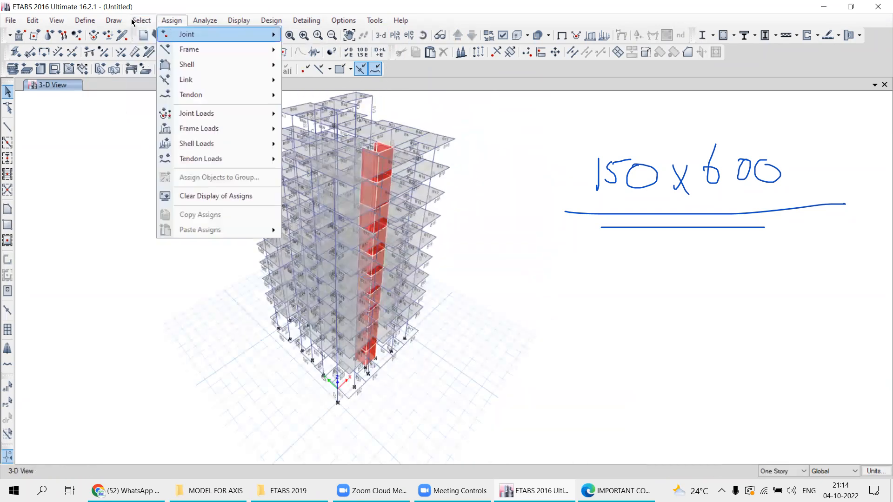
{"action": "mouse_move", "coordinate": [223, 34]}
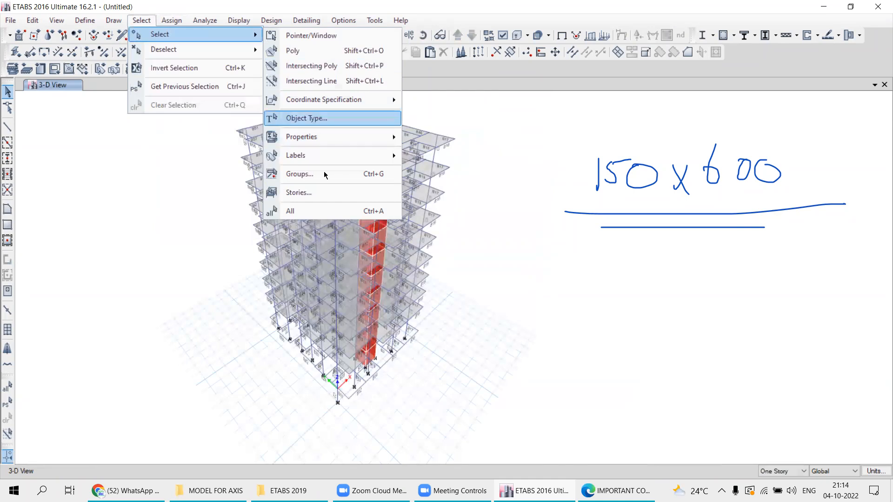
{"action": "left_click", "coordinate": [295, 119]}
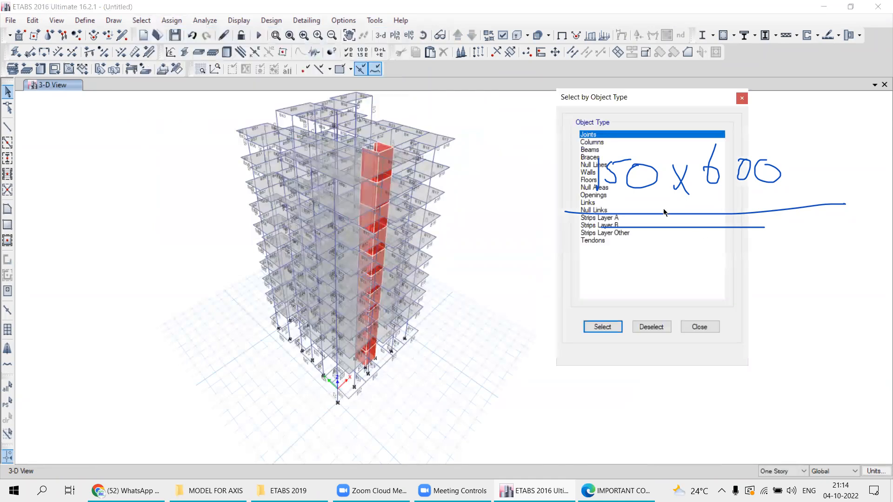
{"action": "left_click", "coordinate": [588, 173]}
{"action": "left_click", "coordinate": [603, 327]}
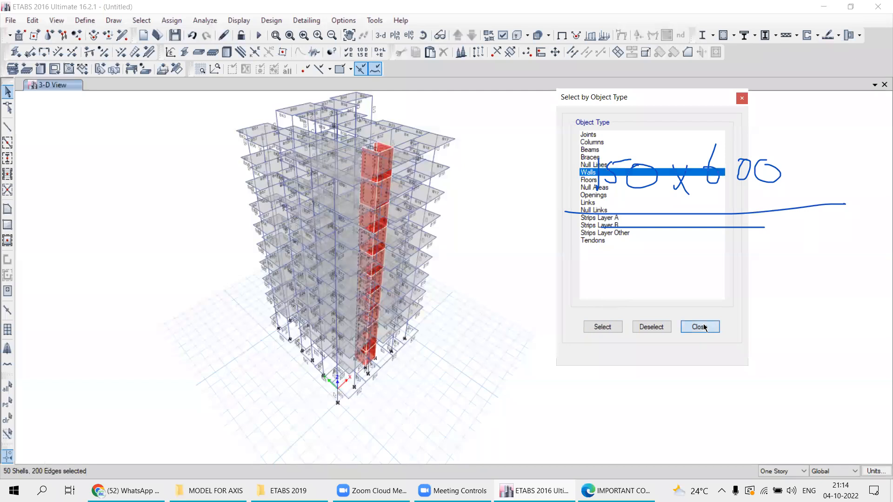
{"action": "left_click", "coordinate": [699, 327]}
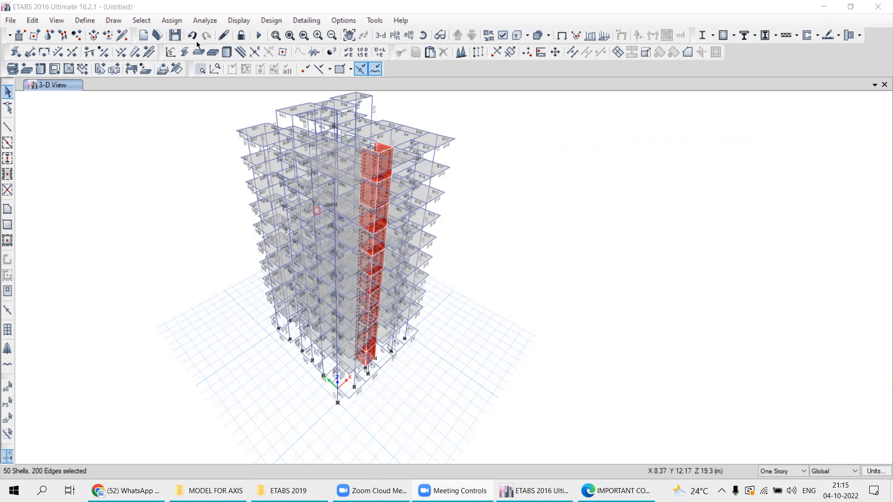
- Invert the wall selection and show only the selected objects in the 3-D view
{"action": "left_click", "coordinate": [141, 22]}
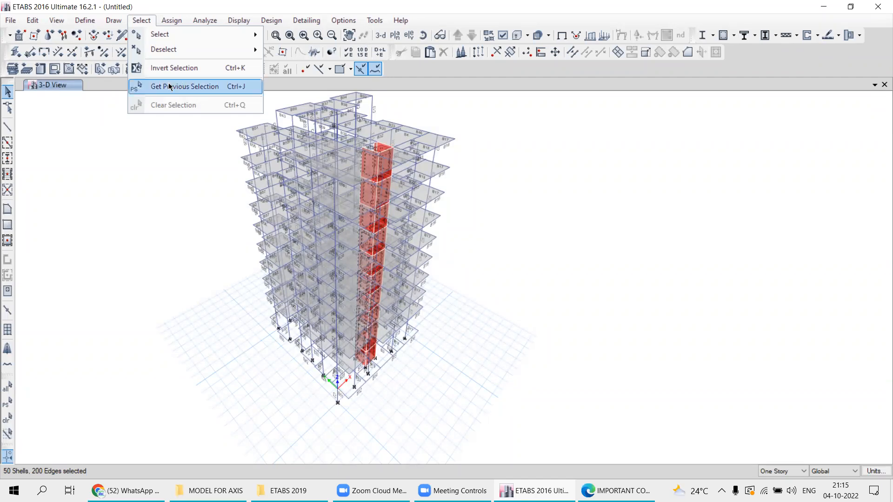
{"action": "left_click", "coordinate": [160, 69]}
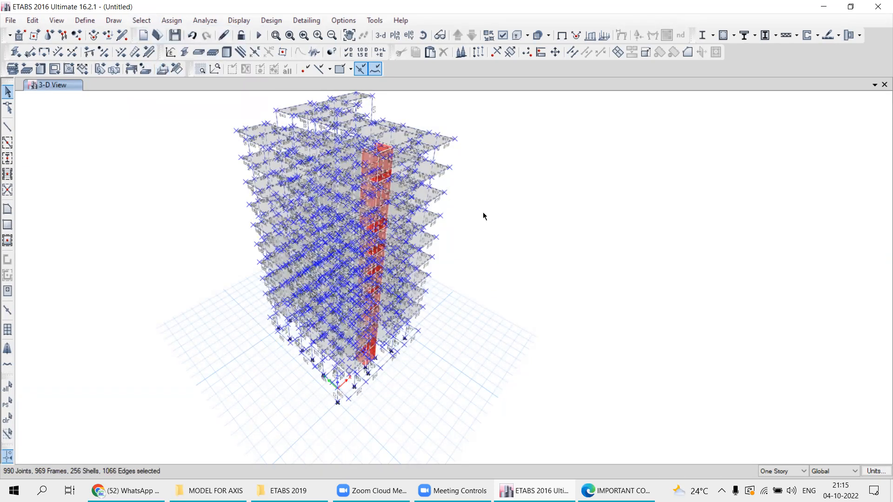
{"action": "right_click", "coordinate": [483, 140]}
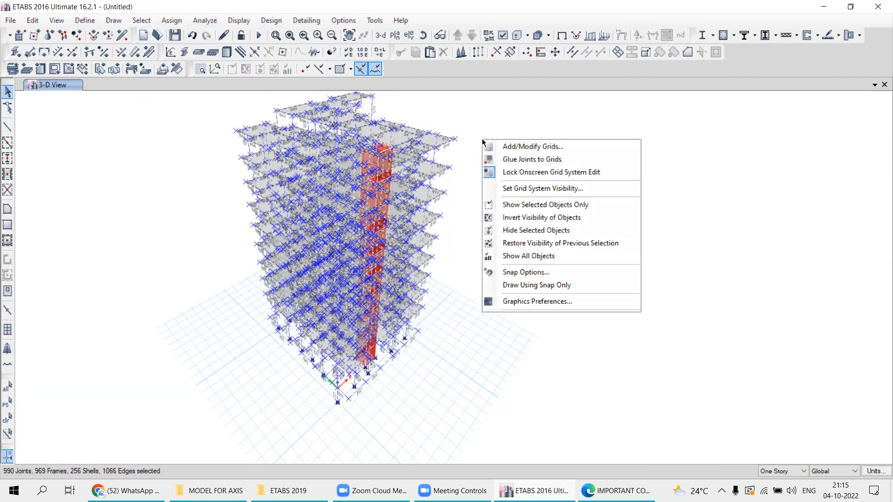
{"action": "left_click", "coordinate": [519, 206]}
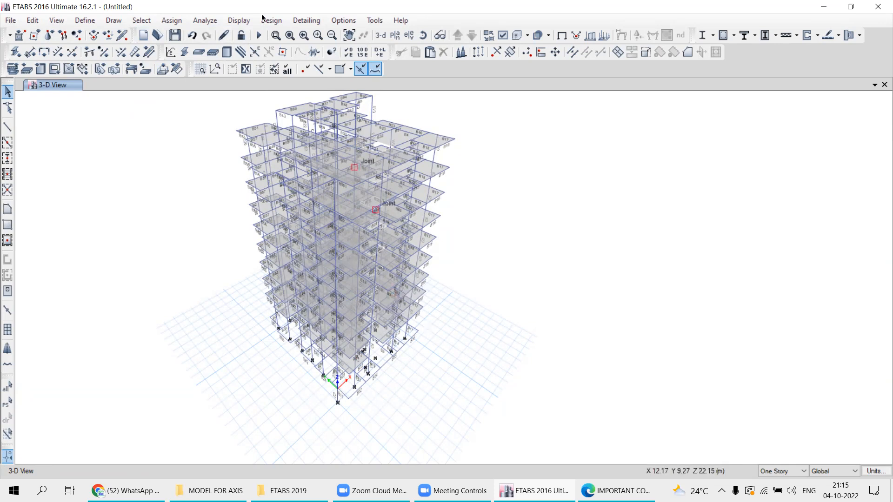
{"action": "left_click", "coordinate": [141, 20]}
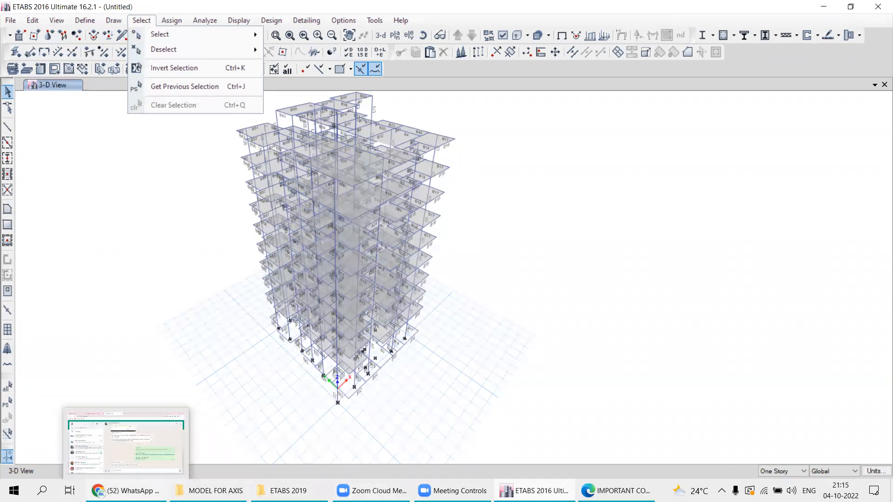
- Switch to IMPORTANT COMMANDS.pdf in Edge, highlight topic 7, review the topics after it and close the document
{"action": "left_click", "coordinate": [616, 491]}
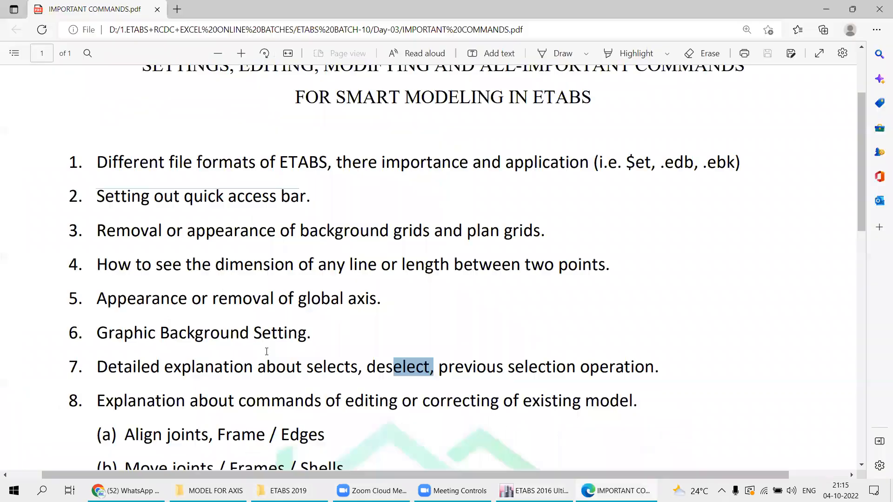
{"action": "left_click_drag", "start_coordinate": [97, 367], "coordinate": [503, 367]}
{"action": "left_click_drag", "start_coordinate": [559, 380], "coordinate": [663, 367]}
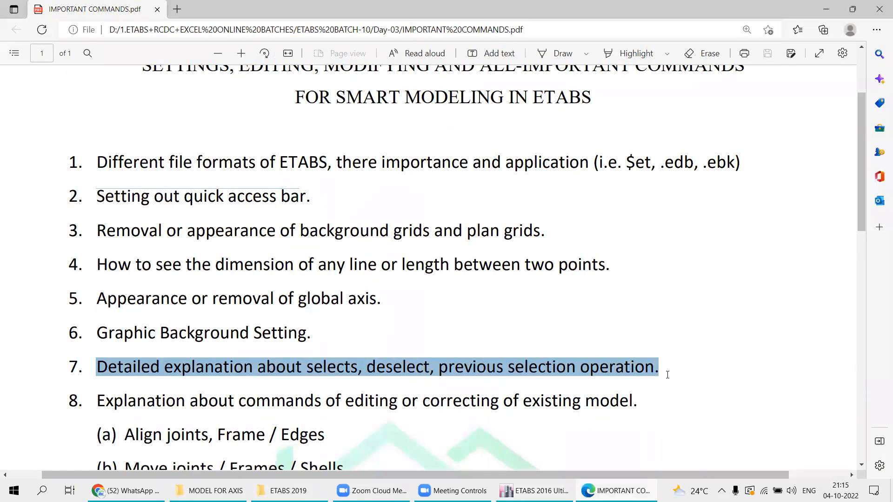
{"action": "left_click", "coordinate": [113, 369]}
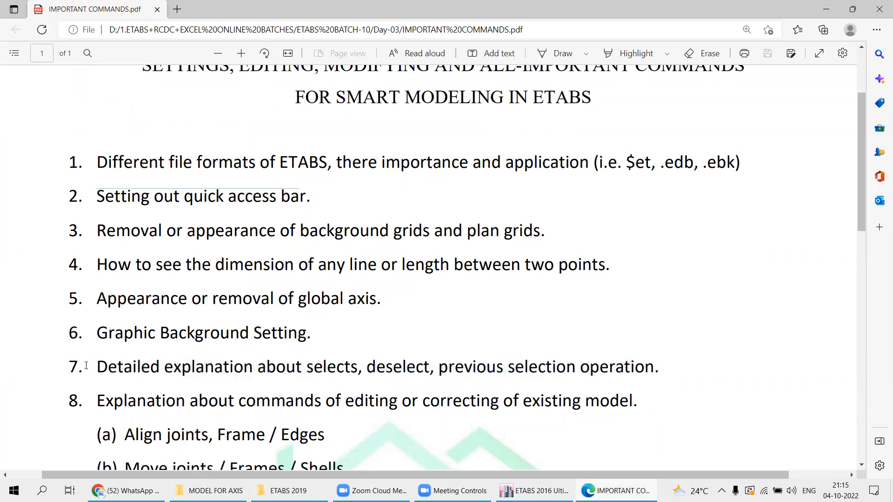
{"action": "left_click_drag", "start_coordinate": [95, 367], "coordinate": [648, 367]}
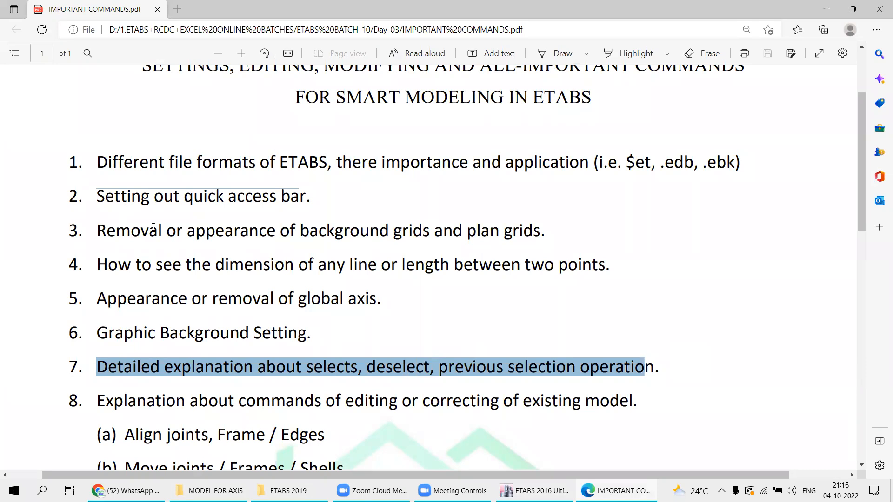
{"action": "scroll", "coordinate": [167, 323], "scroll_direction": "down", "scroll_amount": 1}
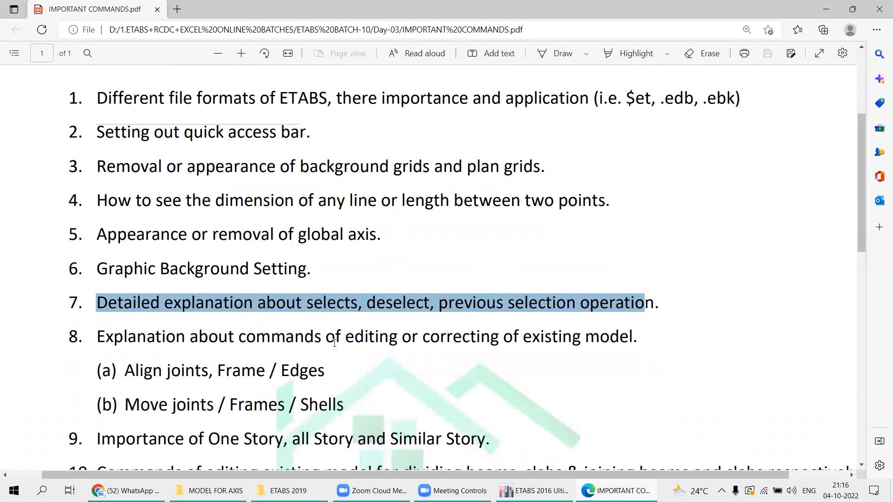
{"action": "scroll", "coordinate": [331, 344], "scroll_direction": "down", "scroll_amount": 2}
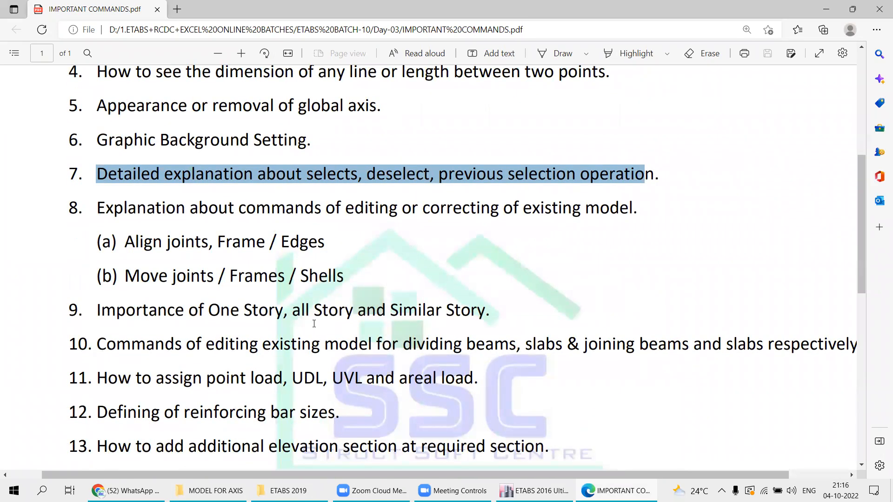
{"action": "scroll", "coordinate": [321, 331], "scroll_direction": "down", "scroll_amount": 1}
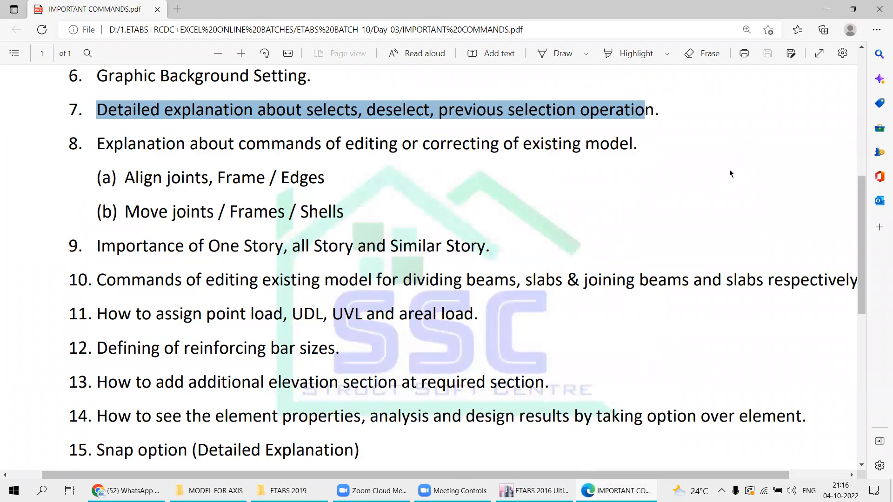
{"action": "left_click", "coordinate": [876, 10]}
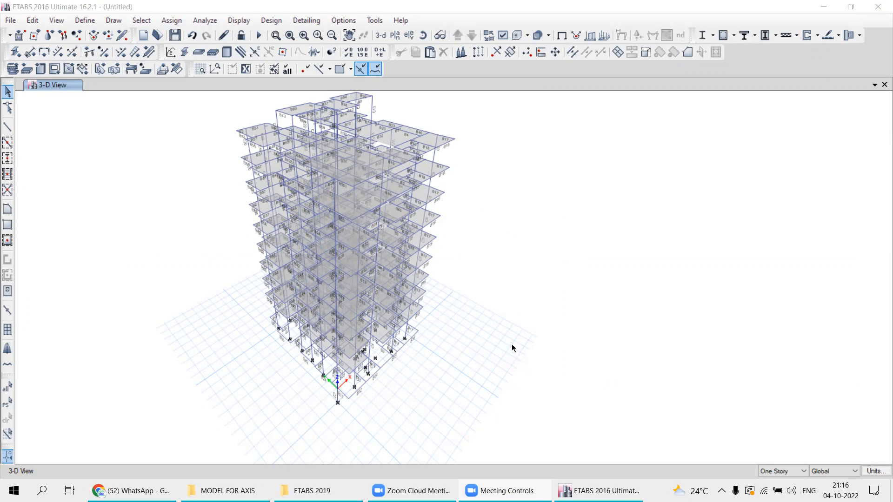
- Switch from the 3-D view to the plan view of the 4TH story
{"action": "left_click", "coordinate": [8, 91]}
{"action": "left_click", "coordinate": [395, 35]}
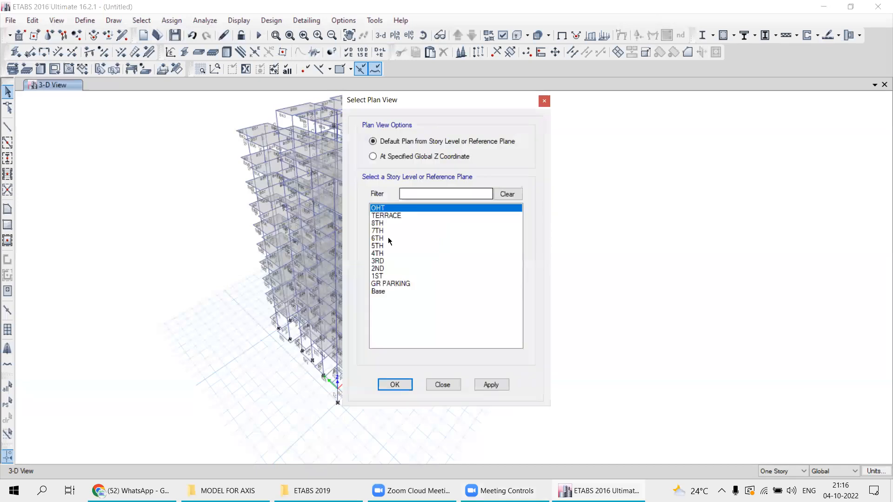
{"action": "left_click", "coordinate": [382, 253]}
{"action": "left_click", "coordinate": [489, 385]}
{"action": "left_click", "coordinate": [442, 385]}
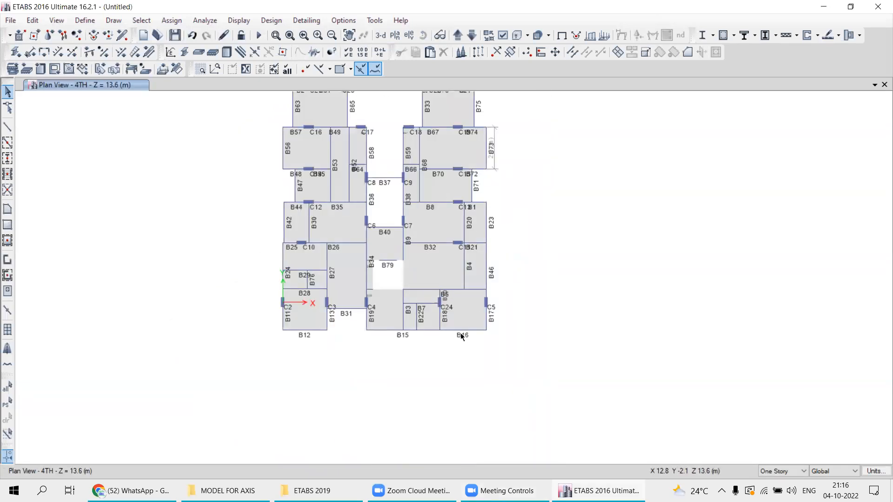
- Select and deselect beam B16 on the 4TH story plan, and view the One Story, All Stories and Similar Stories options
{"action": "scroll", "coordinate": [465, 337], "scroll_direction": "up", "scroll_amount": 3}
{"action": "left_click", "coordinate": [475, 327]}
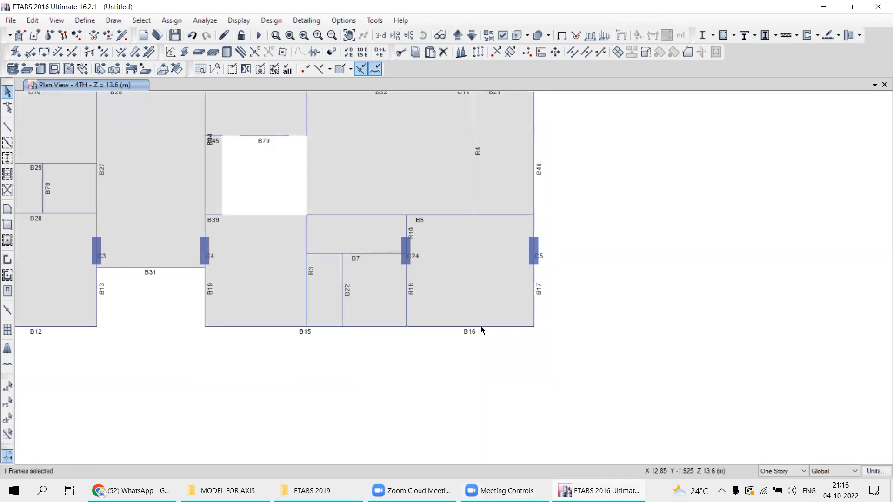
{"action": "left_click", "coordinate": [481, 327]}
{"action": "left_click", "coordinate": [479, 328]}
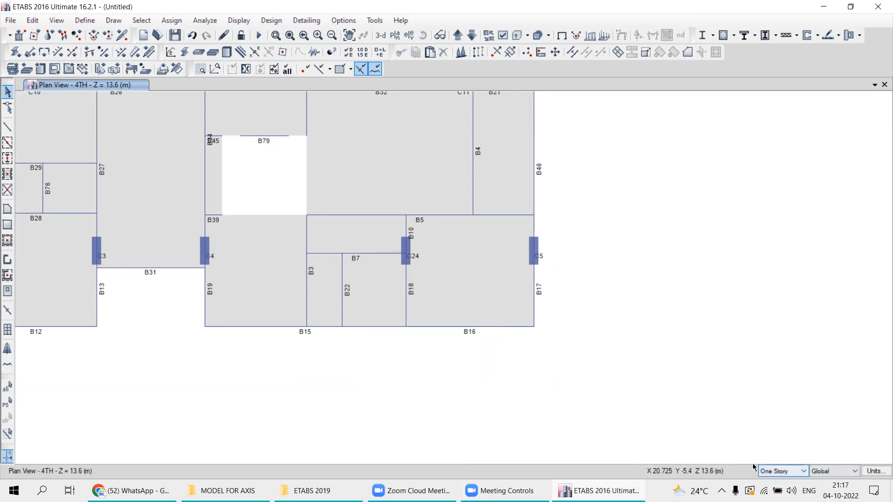
{"action": "left_click", "coordinate": [775, 473]}
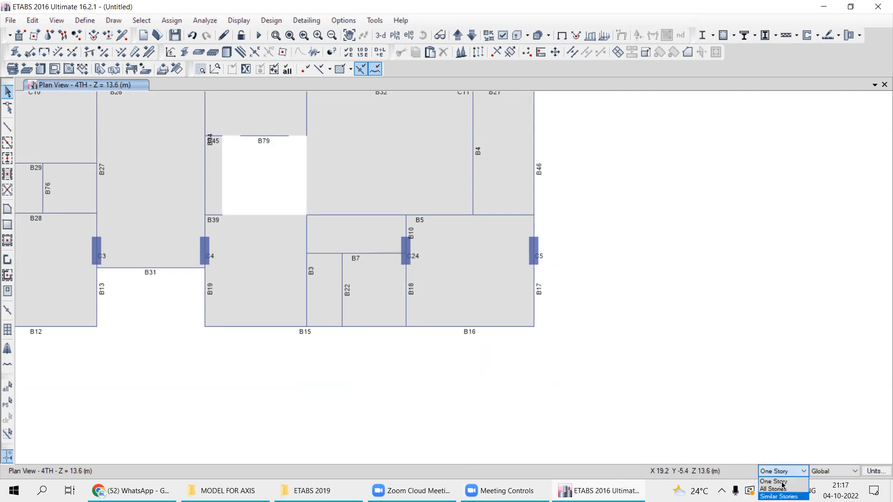
{"action": "left_click", "coordinate": [723, 394]}
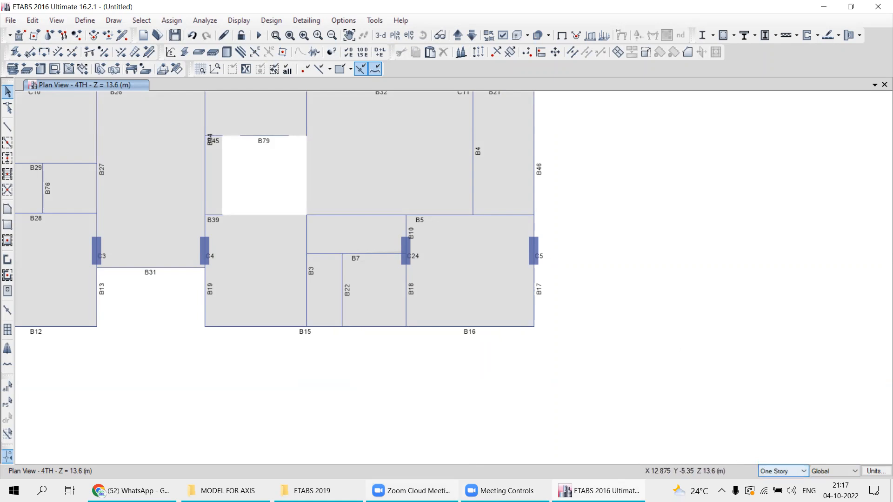
- Switch to File Explorer, go back to the Day-03 folder and open IMPORTANT COMMANDS.pdf in Edge
{"action": "key", "text": "alt+Tab"}
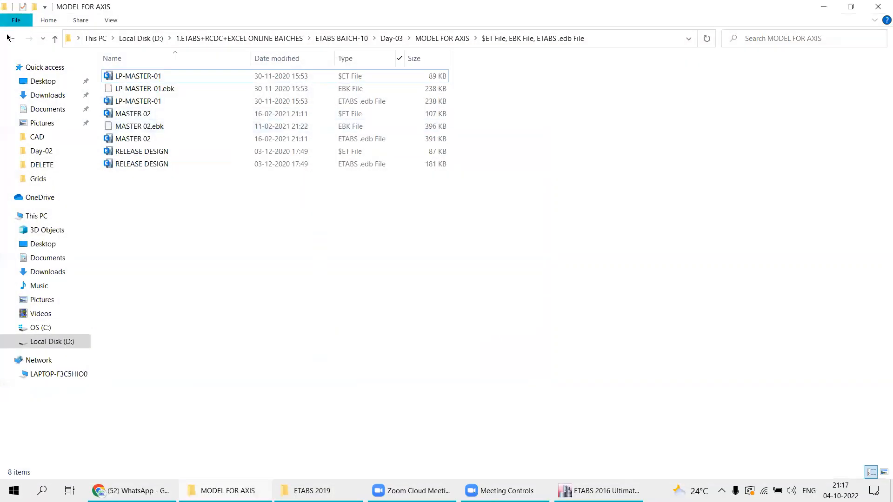
{"action": "left_click", "coordinate": [9, 39]}
{"action": "left_click", "coordinate": [8, 38]}
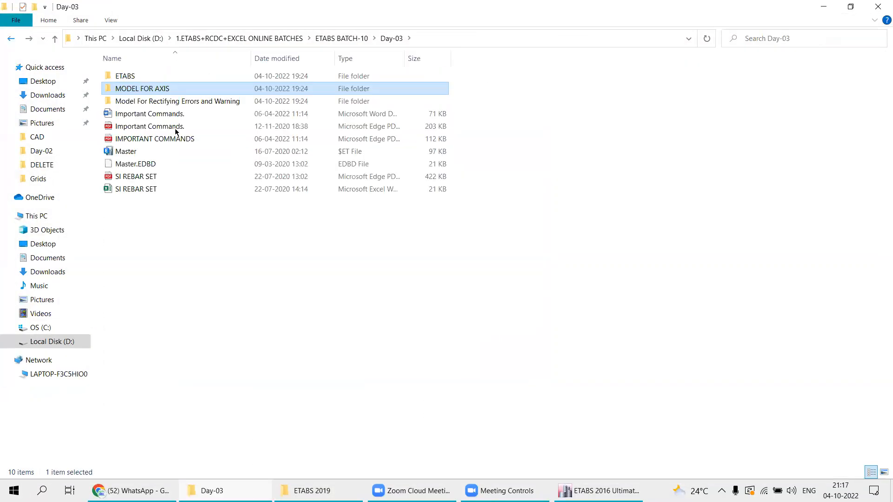
{"action": "double_click", "coordinate": [160, 139]}
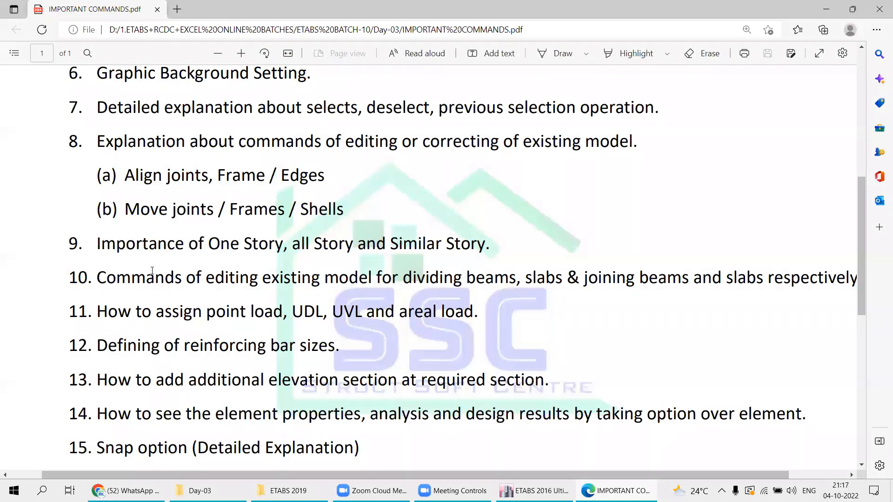
- Review topic 9 on One Story, all Story and Similar Story in the PDF, and return to the ETABS plan view
{"action": "left_click_drag", "start_coordinate": [102, 253], "coordinate": [115, 252]}
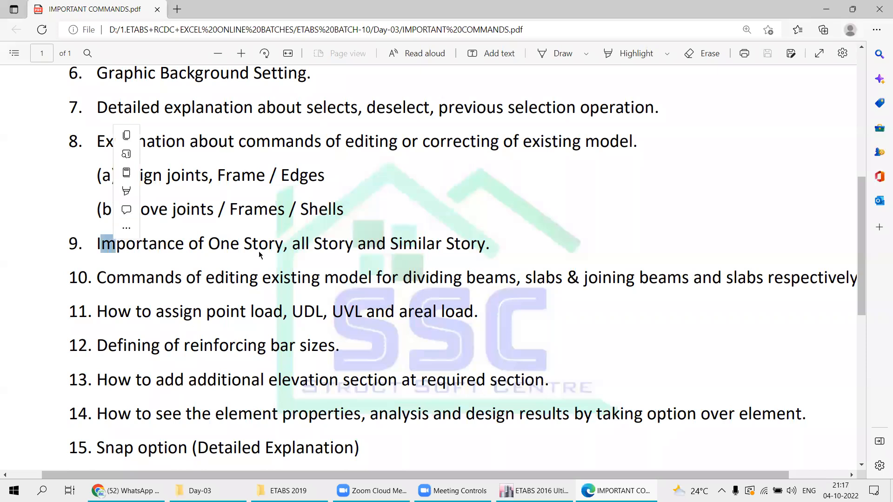
{"action": "left_click", "coordinate": [320, 250]}
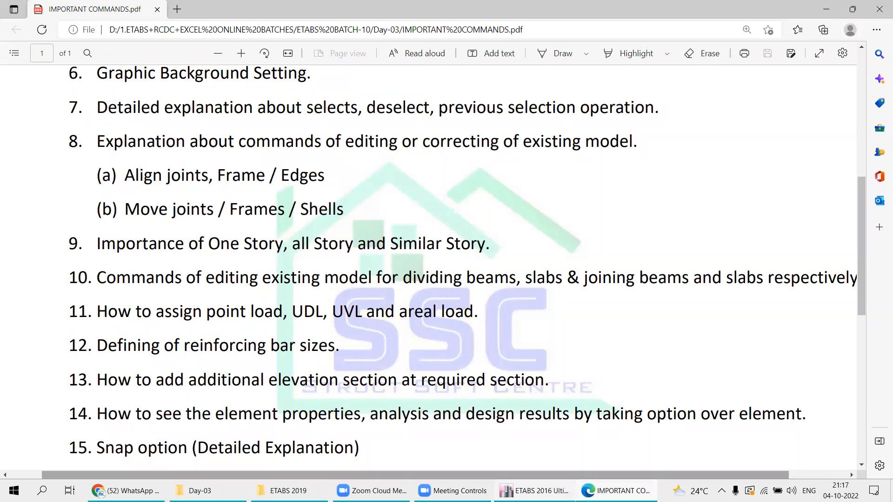
{"action": "left_click", "coordinate": [534, 492]}
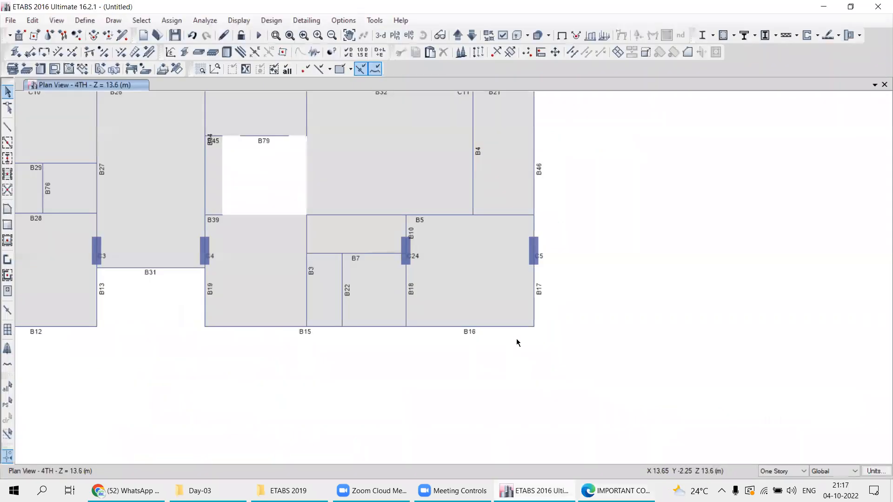